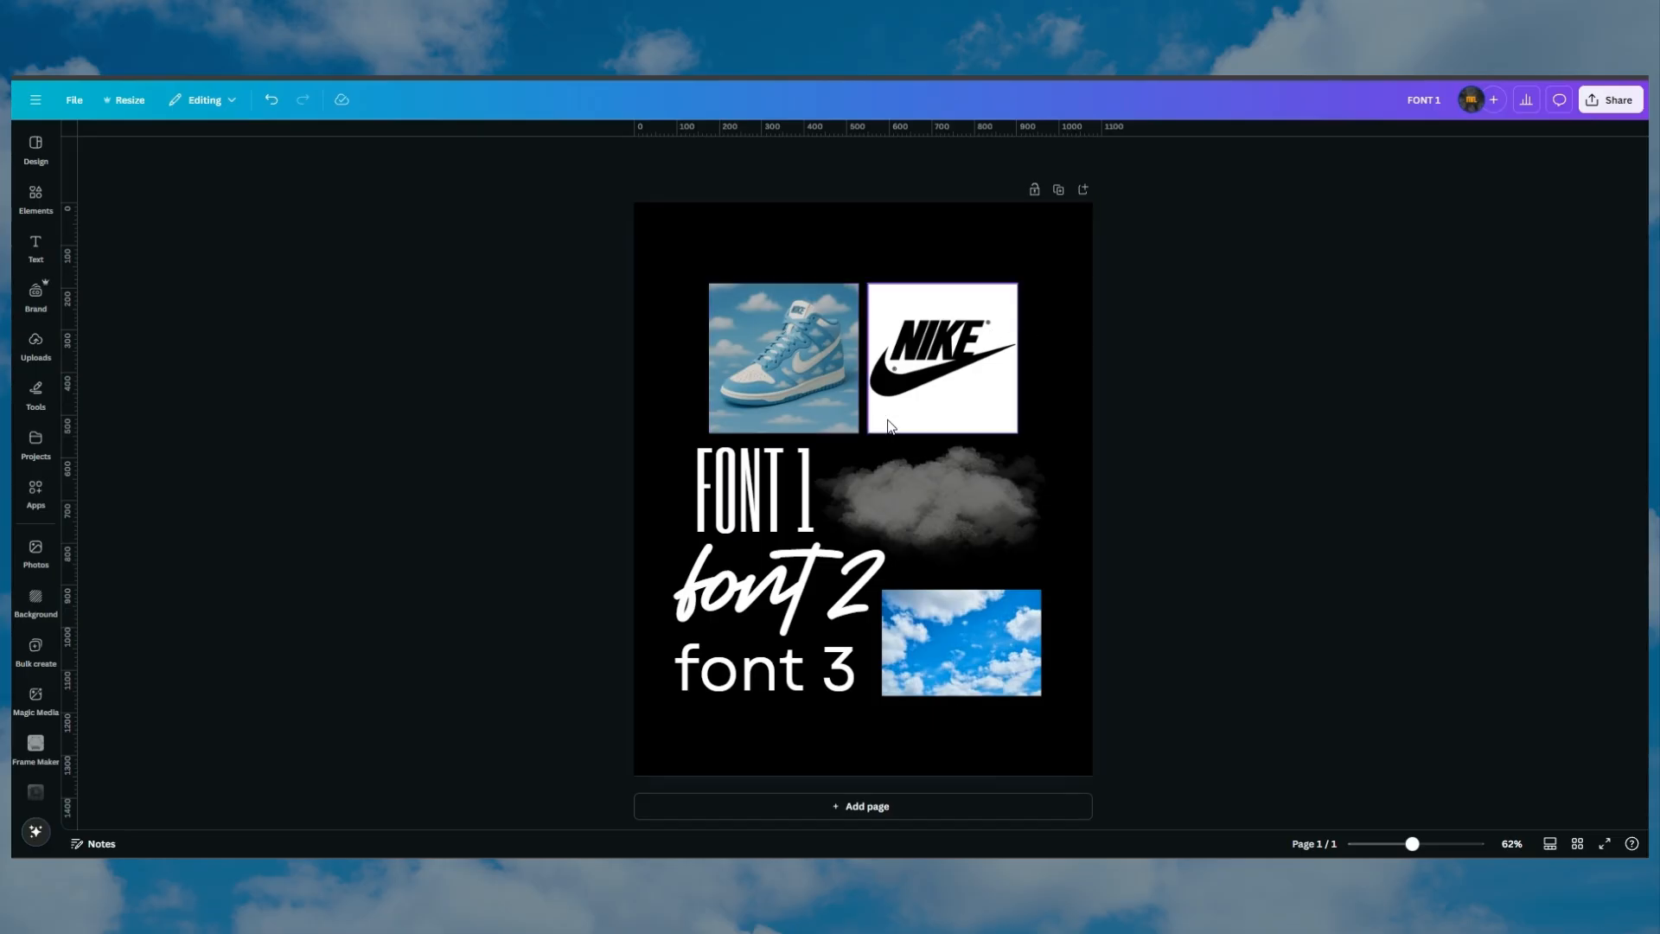
Inspect the typefaces of the three sample texts, and the cloud and sky images on page 1
click(730, 482)
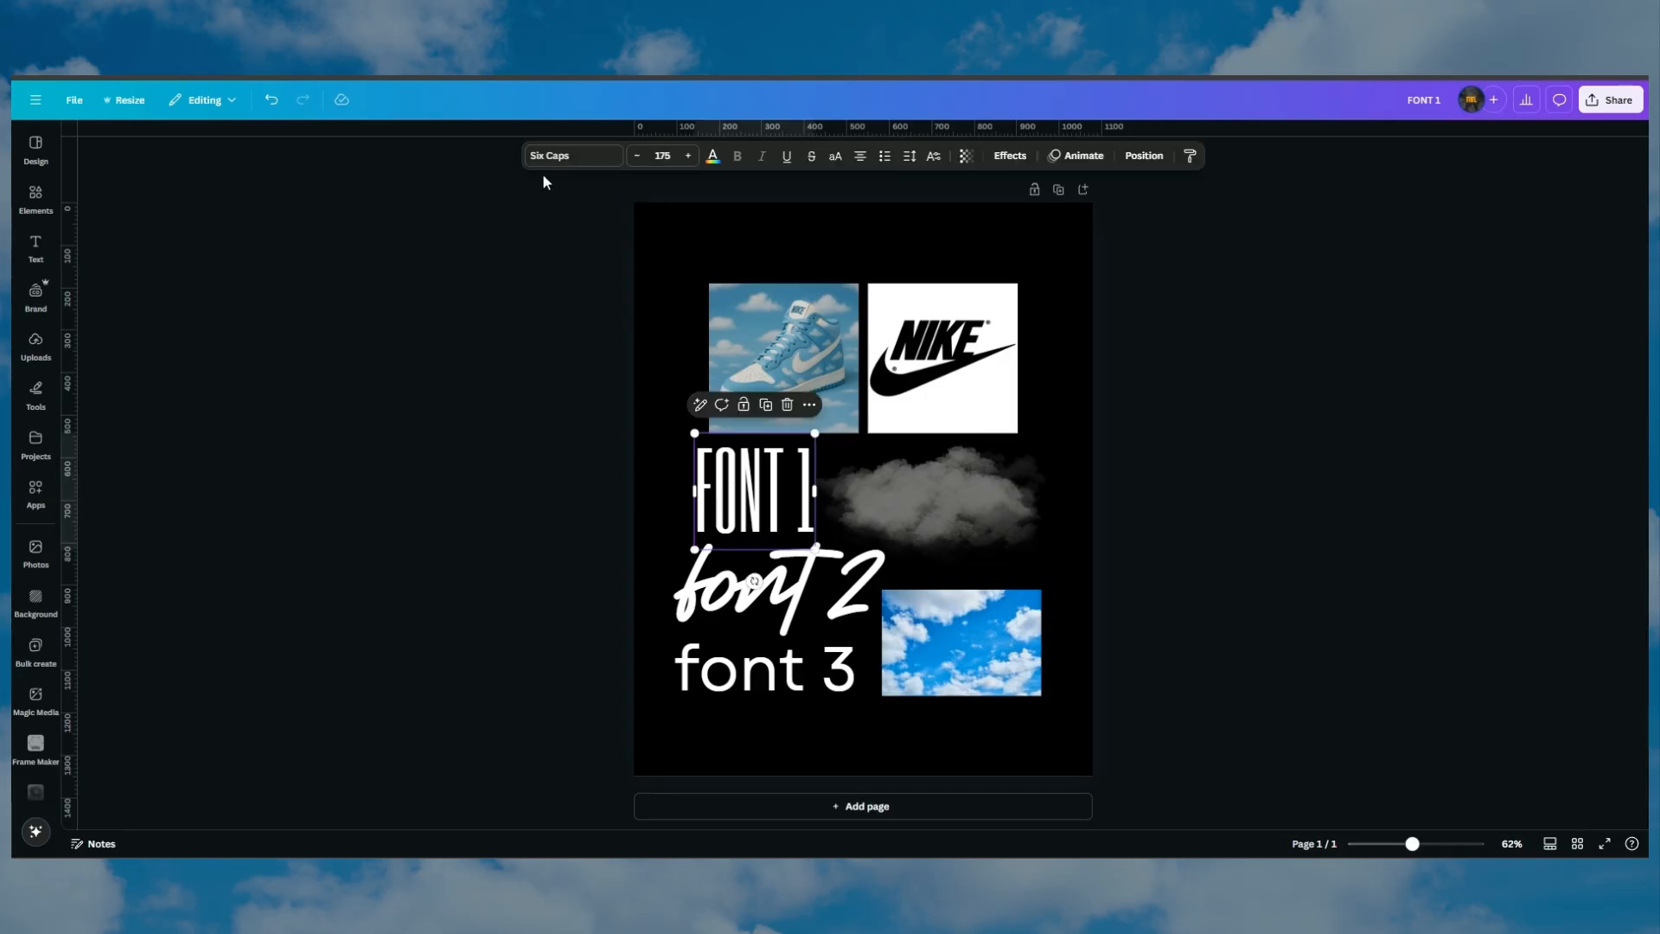
click(702, 605)
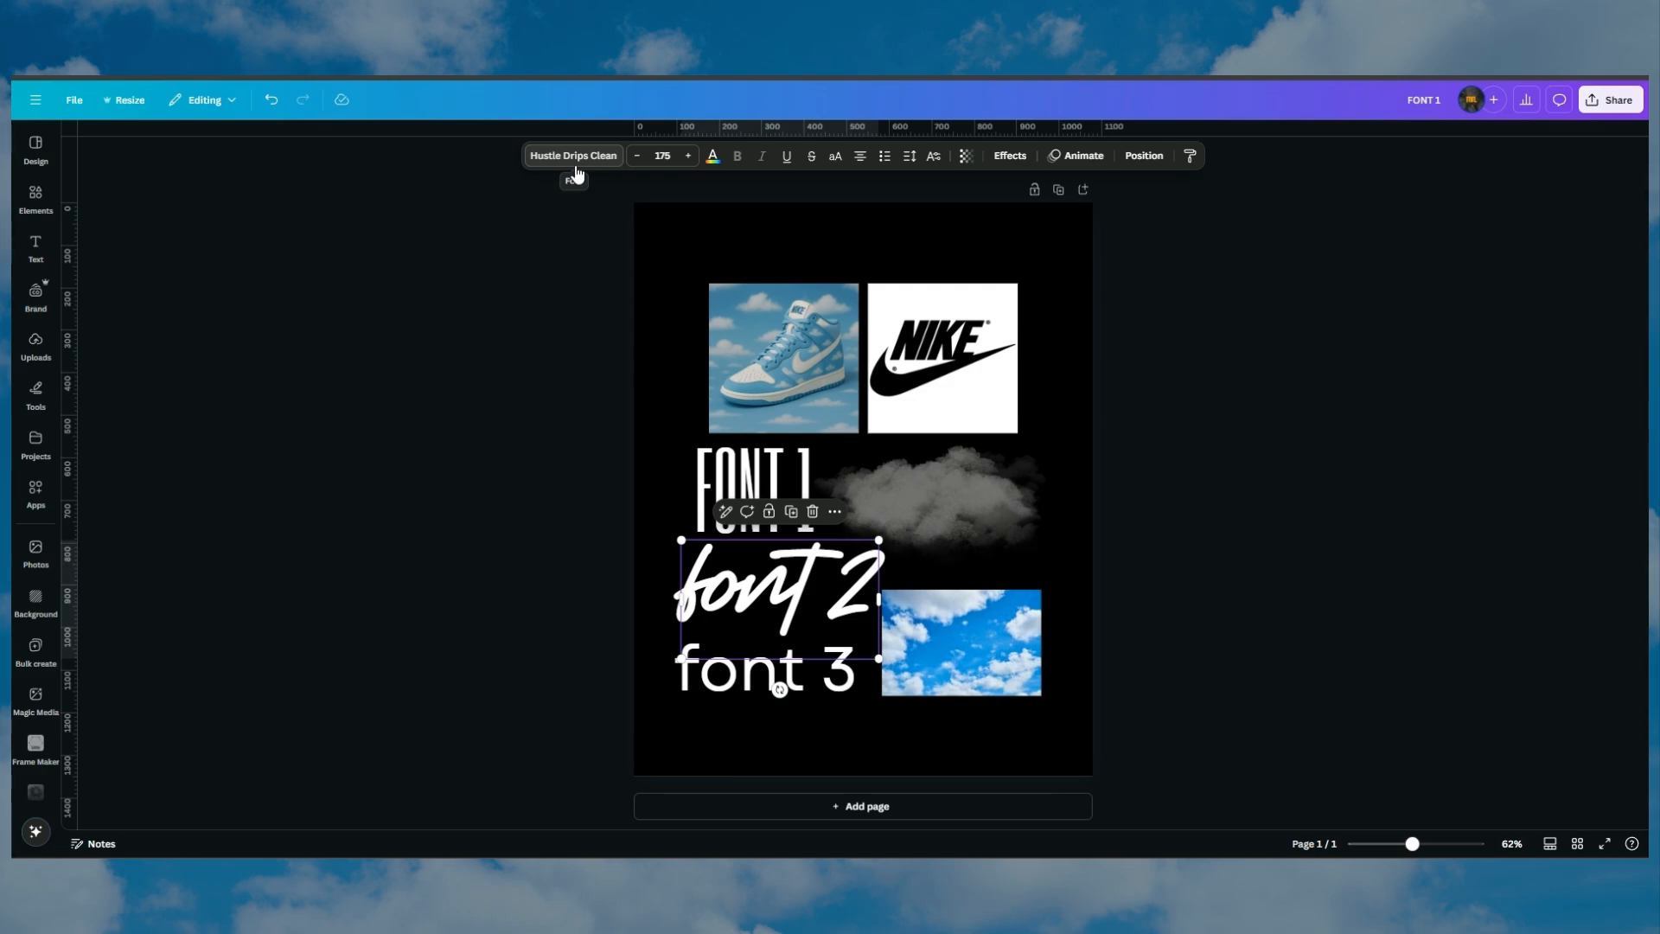
click(714, 700)
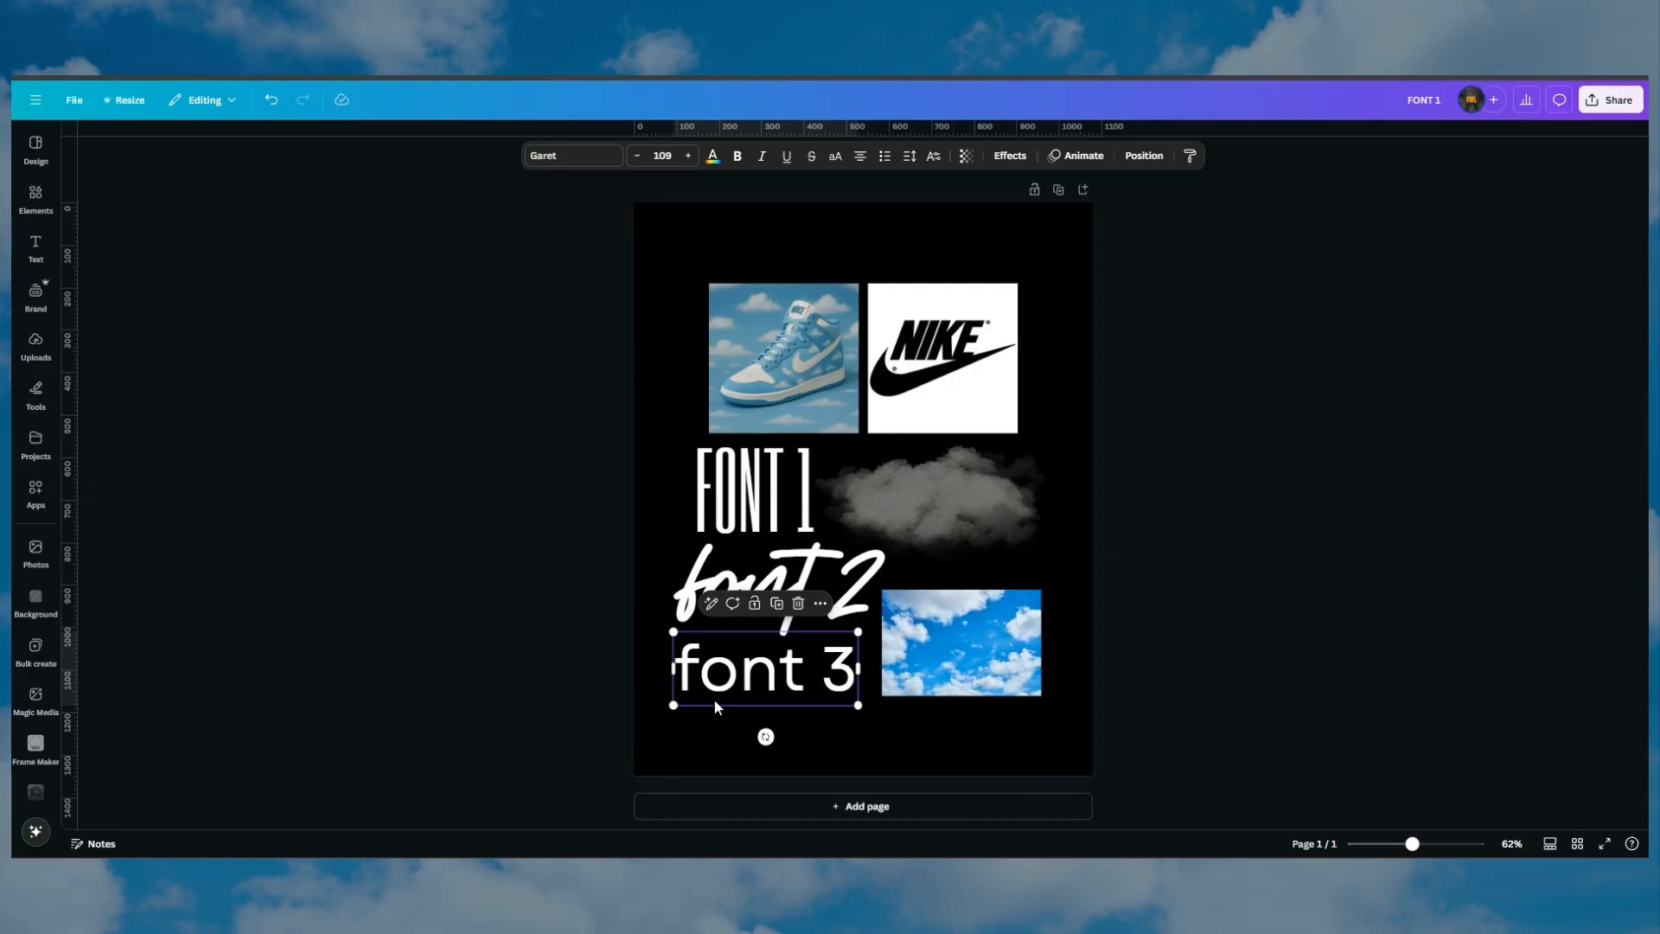
click(923, 546)
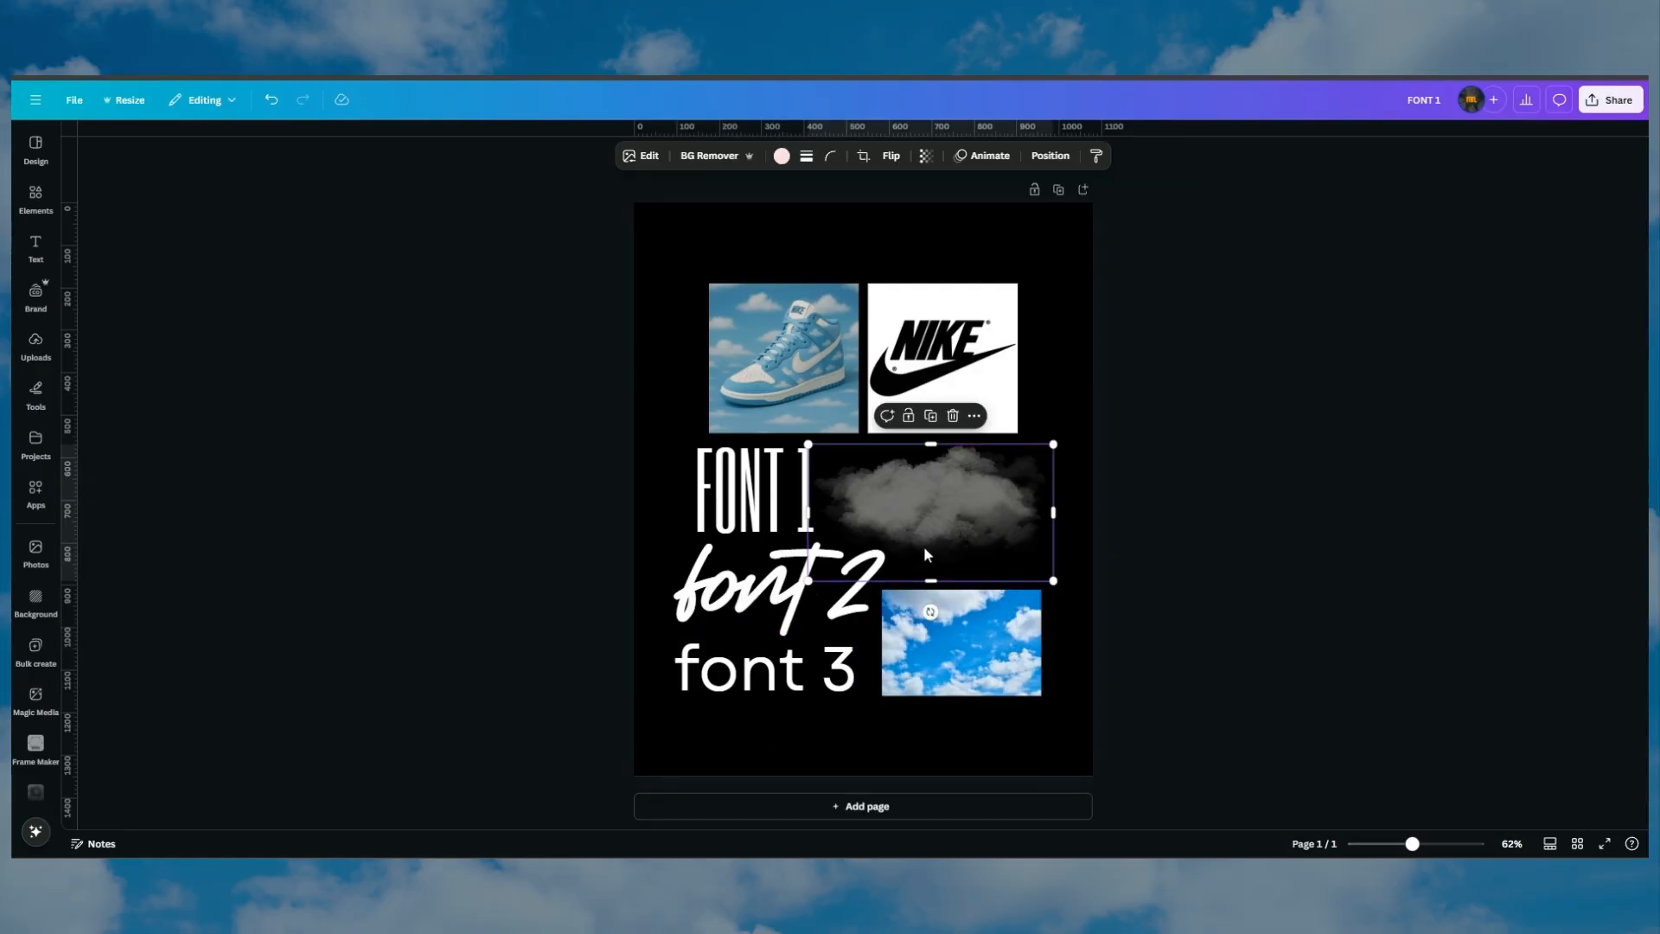
click(1009, 692)
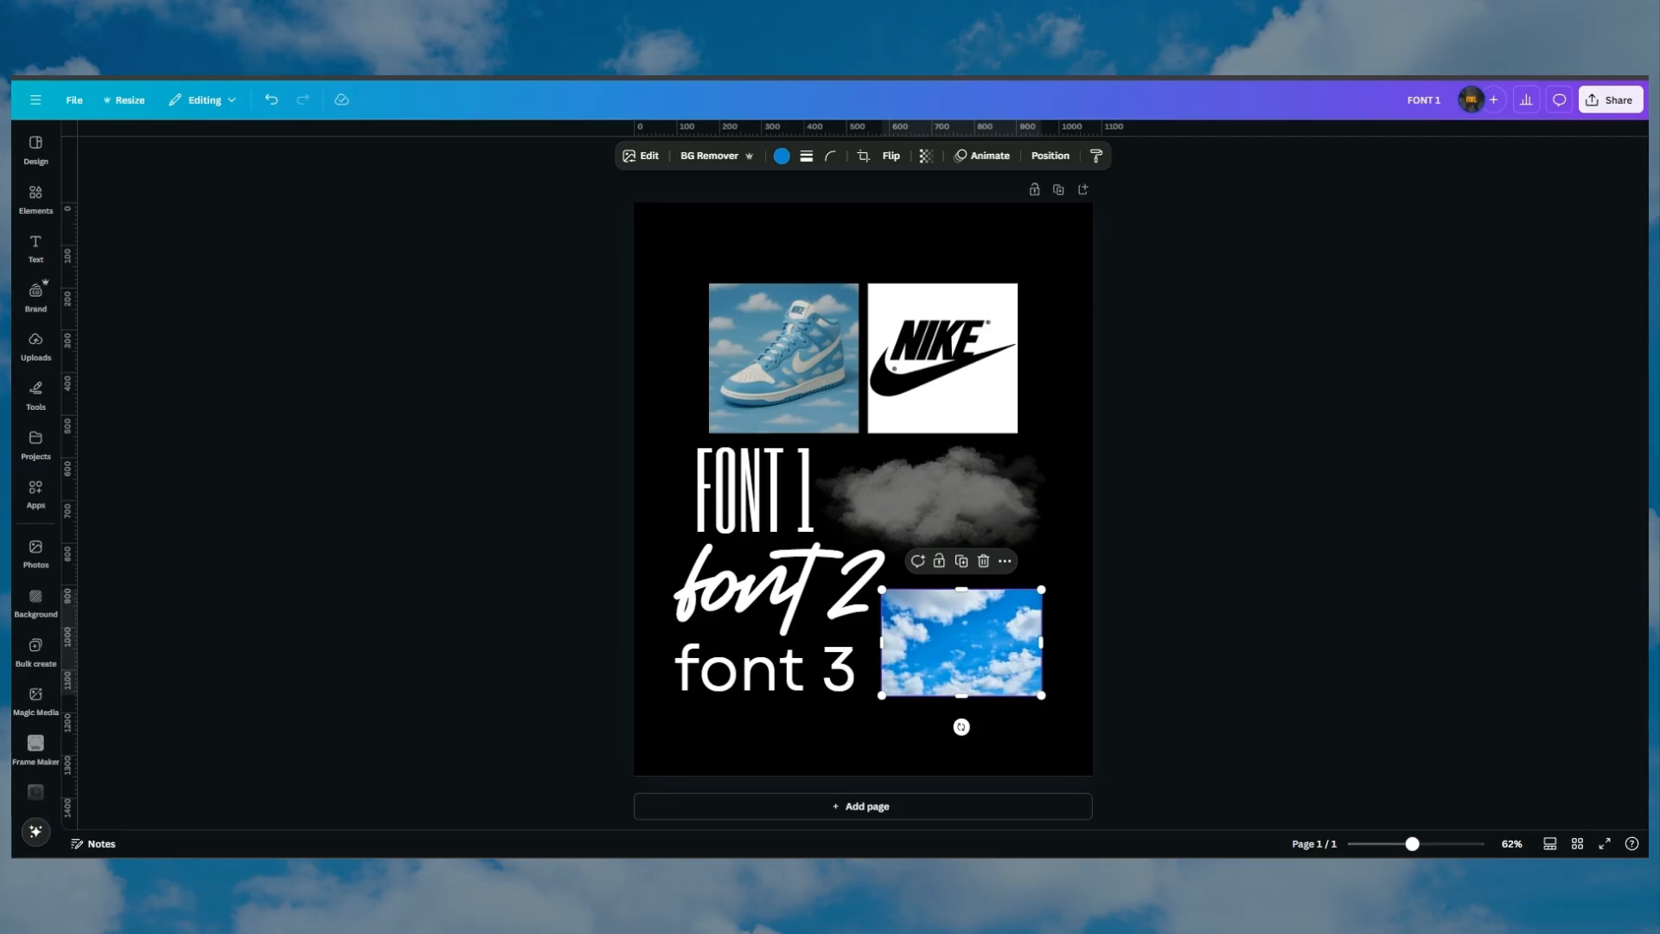
Switch to ChatGPT and review the shoe image prompts, the generated sneaker images, the shoe name and the poster copy
key(alt+Tab)
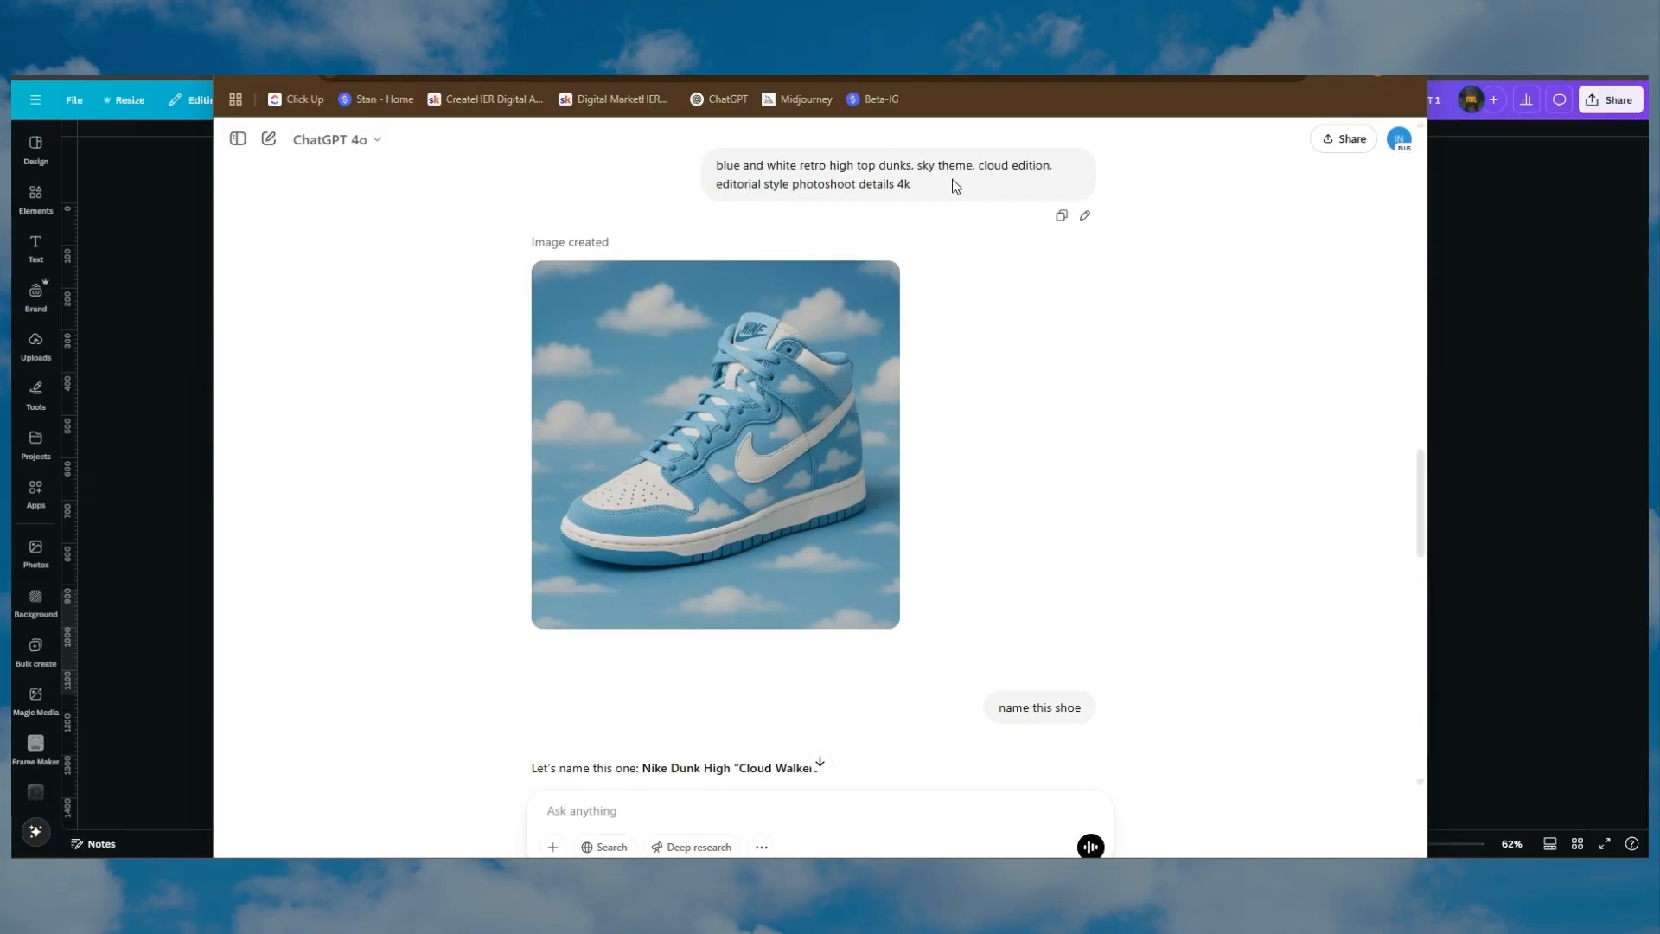
mouse_move(722, 356)
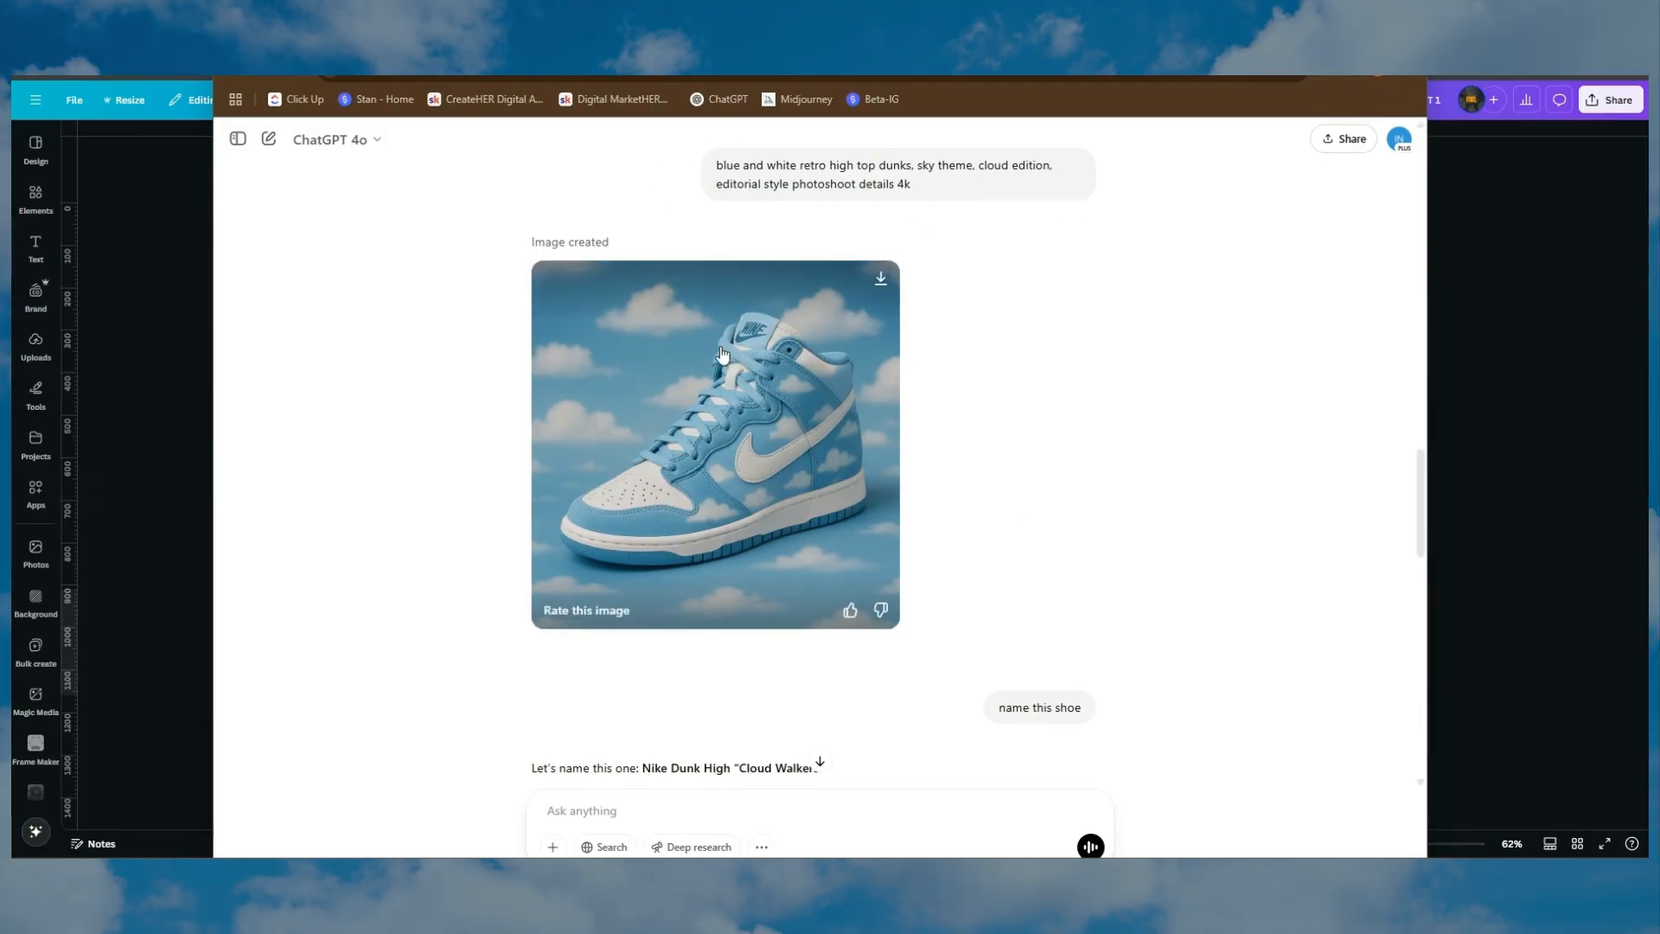
scroll(722, 356, down, 2)
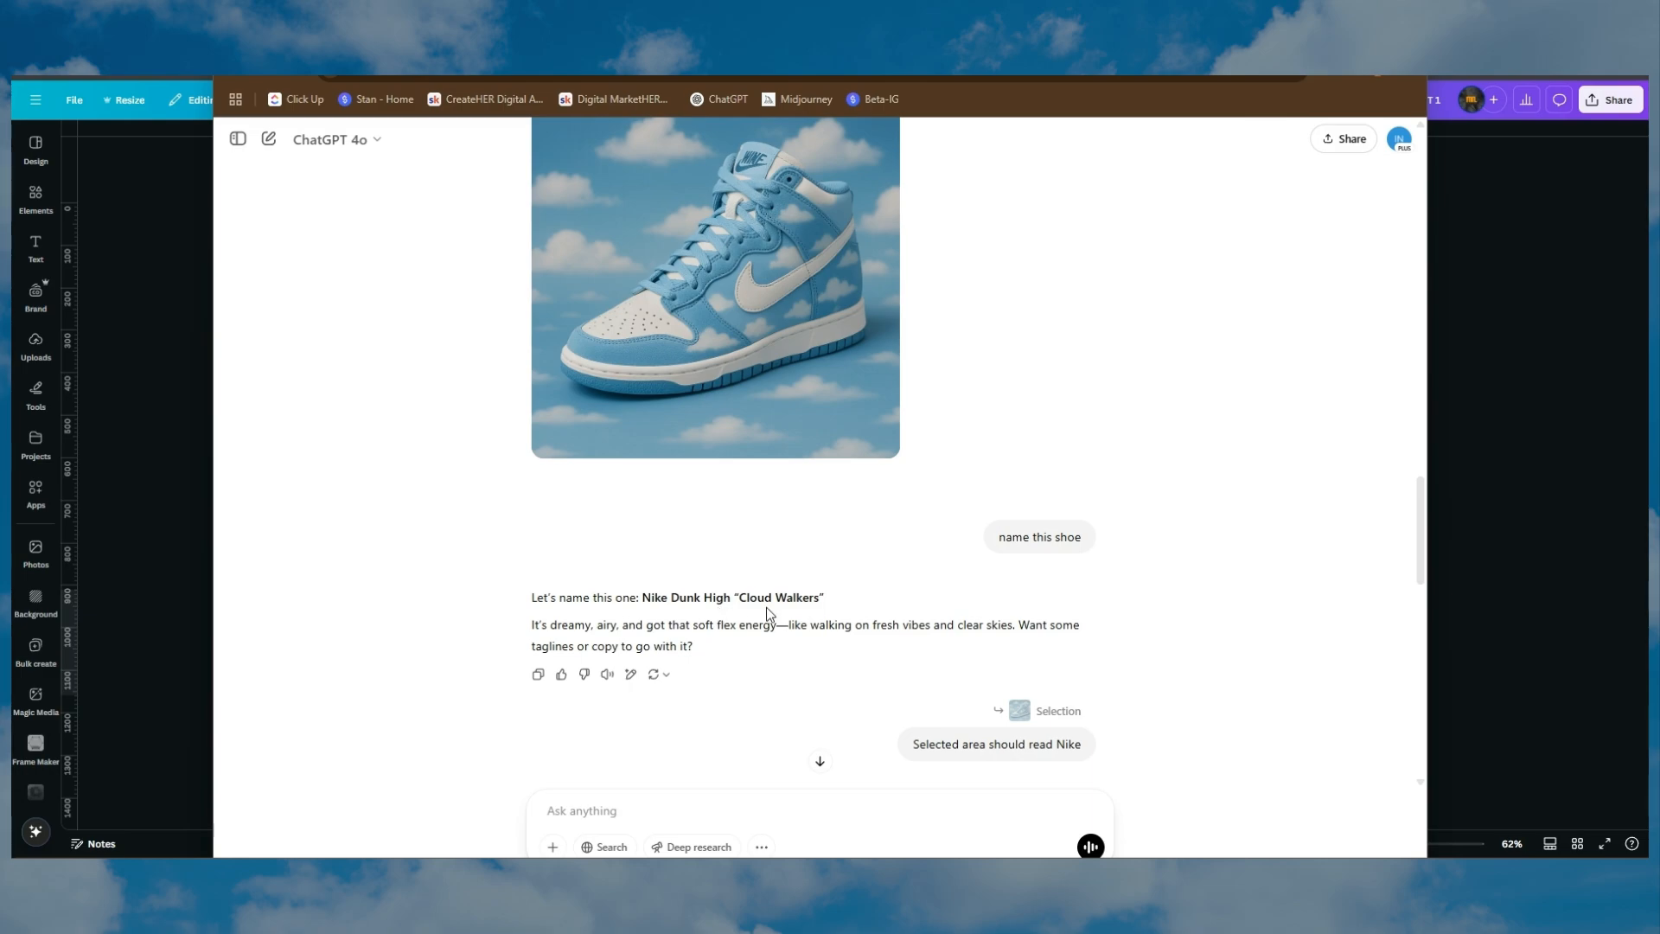
scroll(802, 609, down, 3)
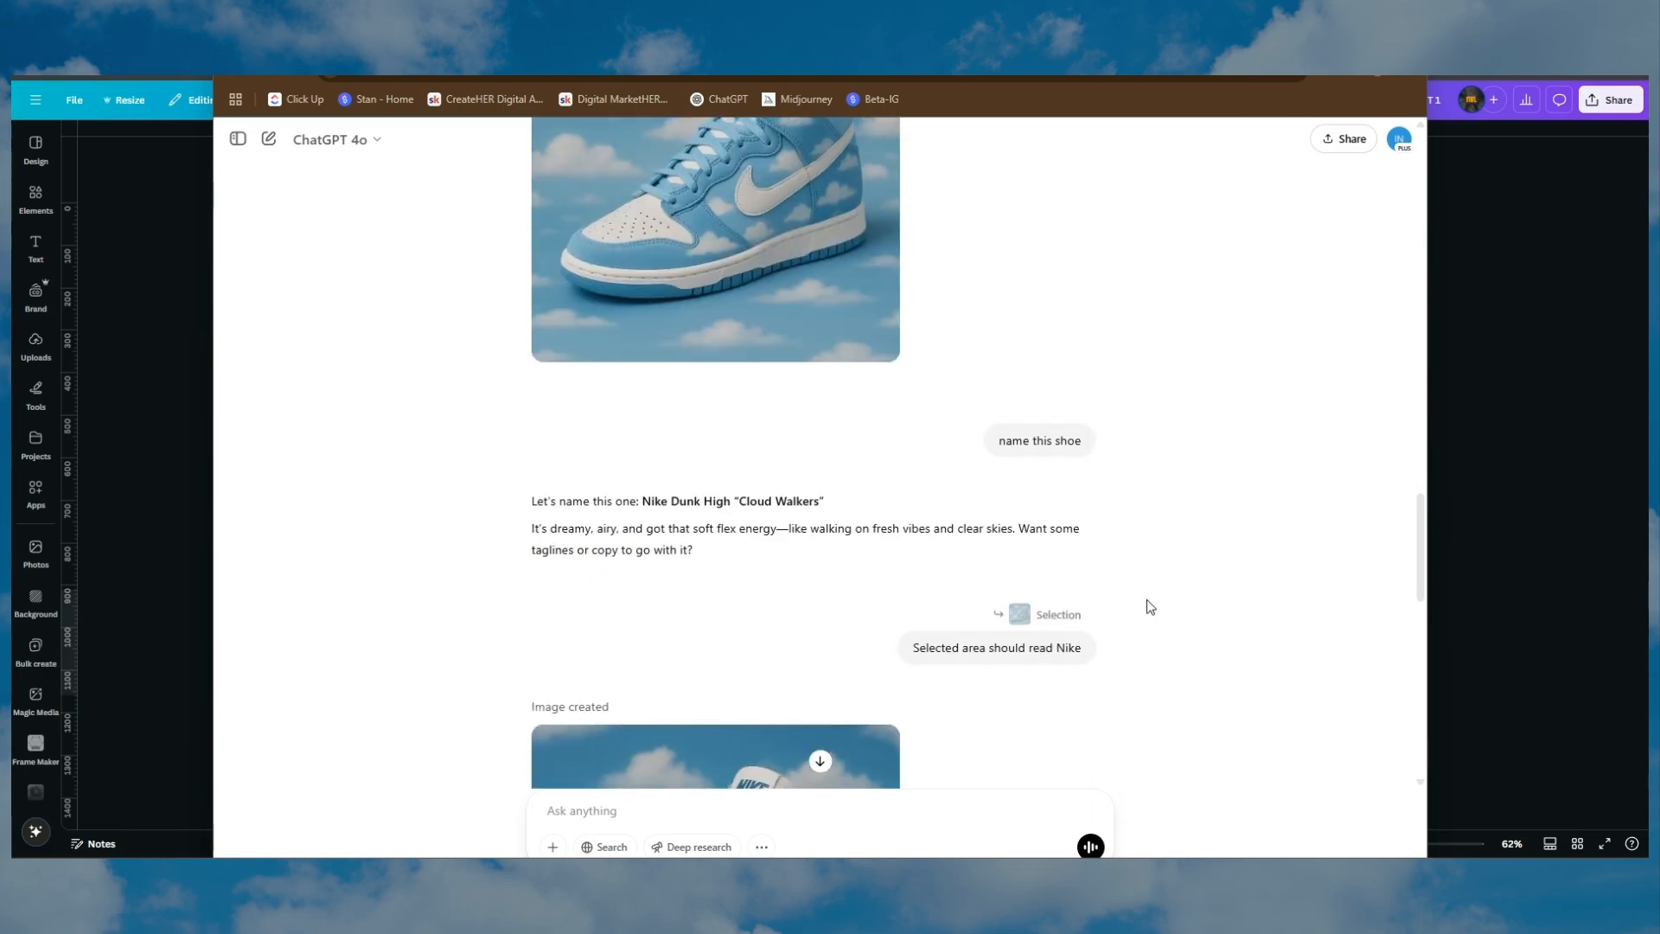
scroll(1055, 578, up, 5)
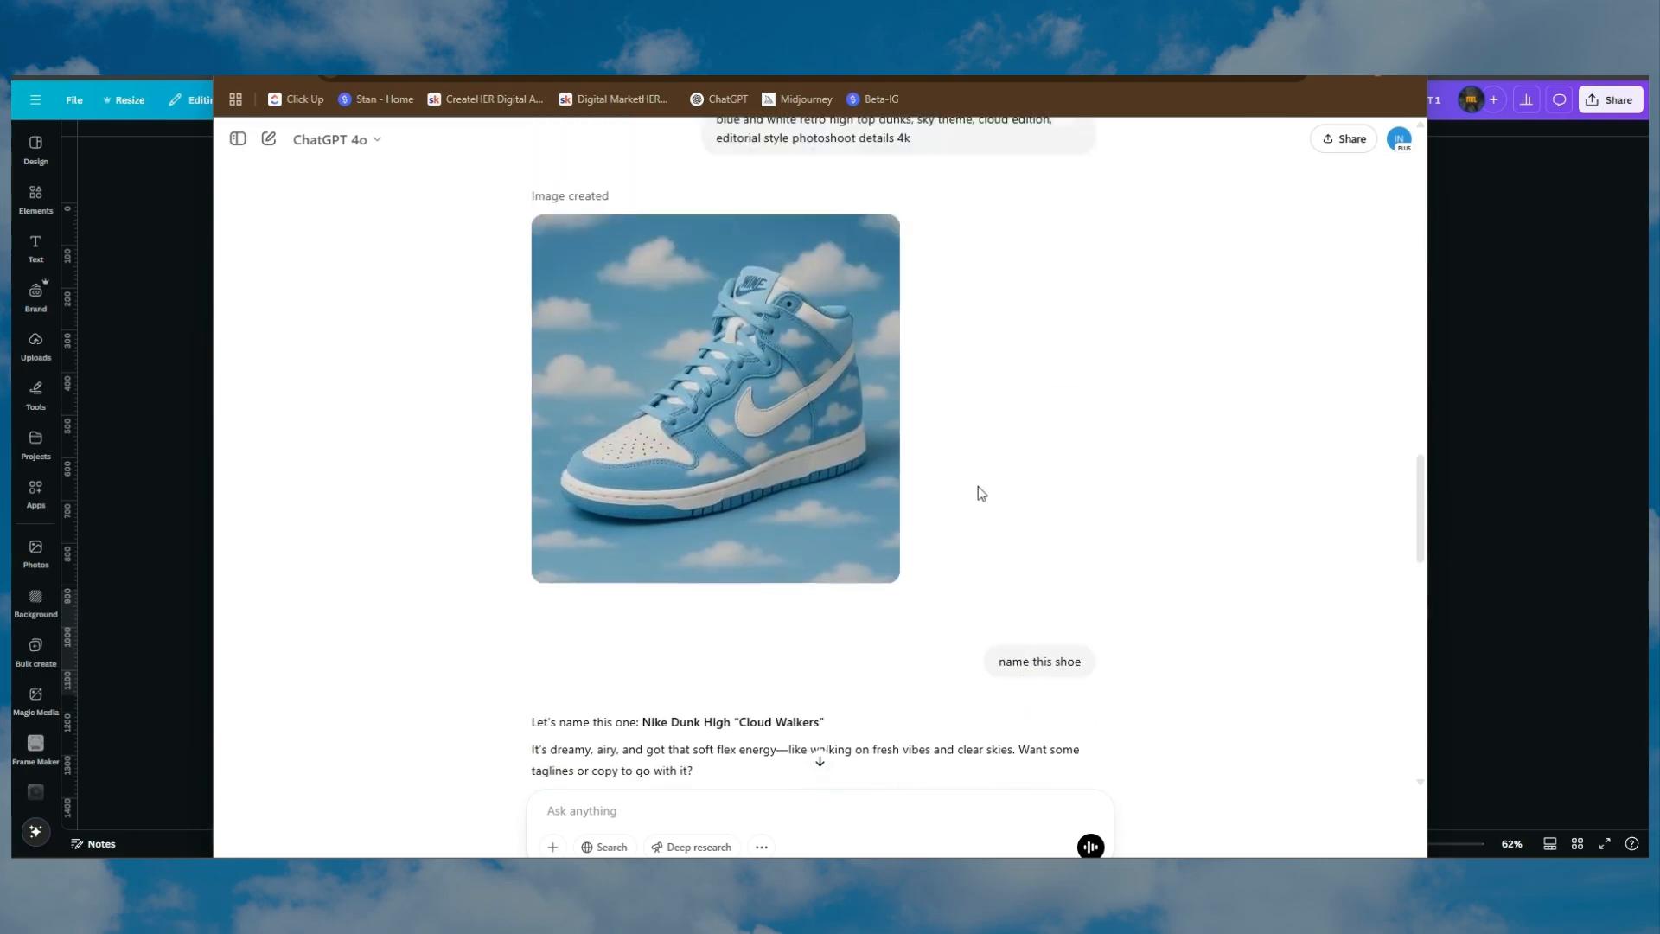
scroll(777, 369, down, 6)
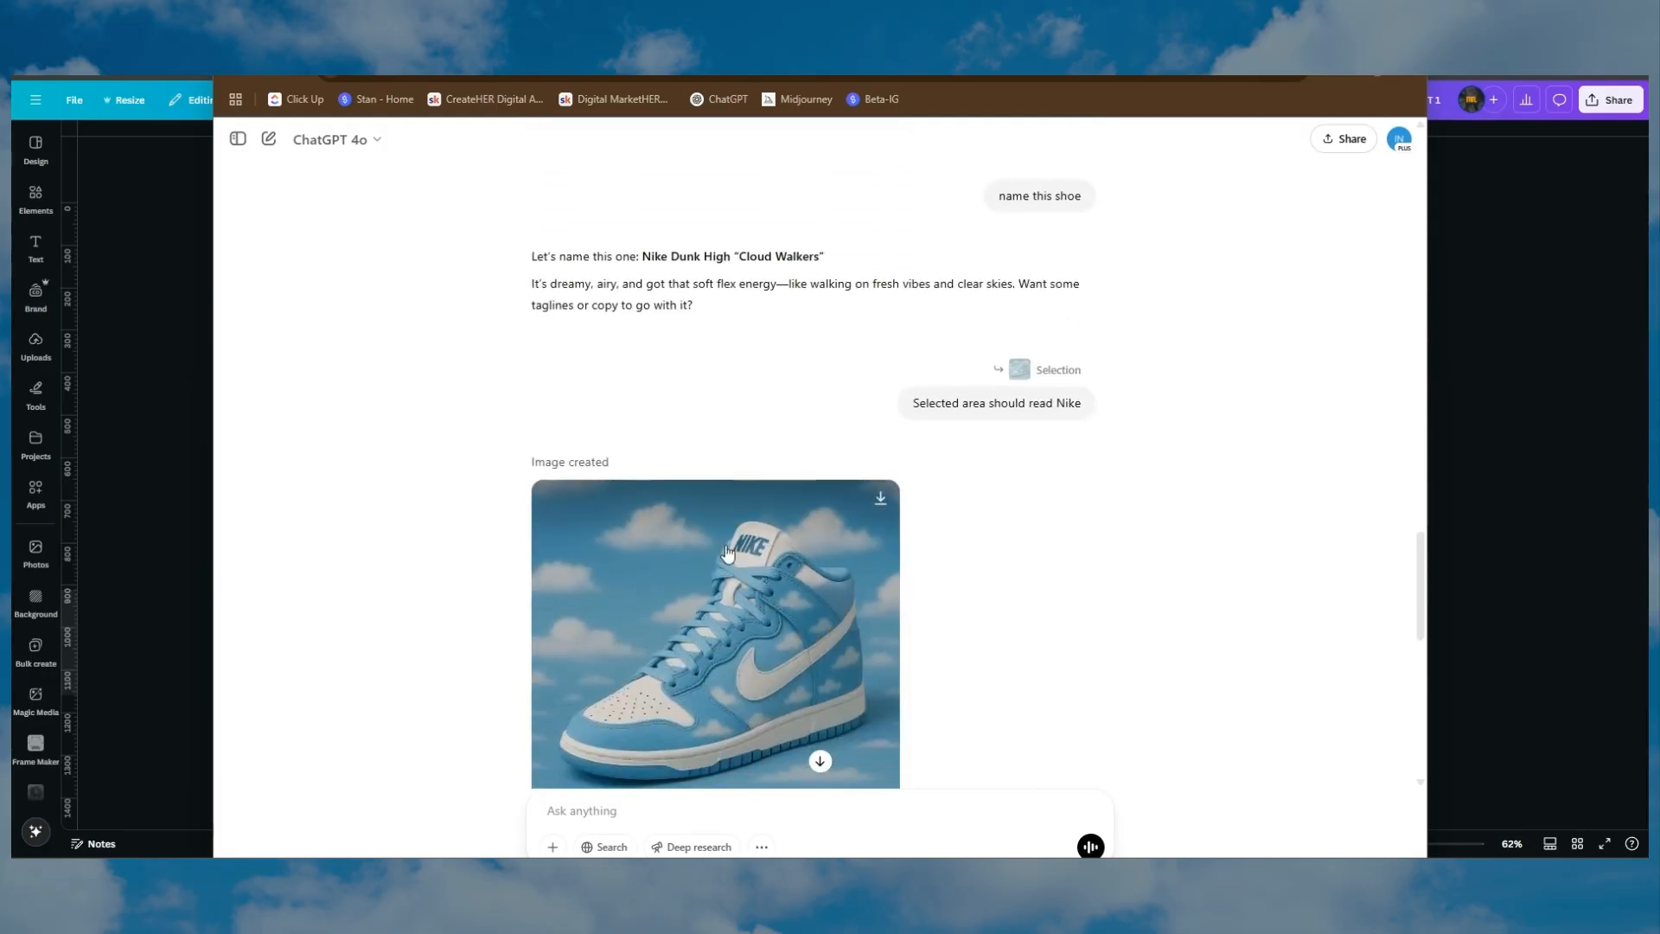
scroll(816, 570, down, 3)
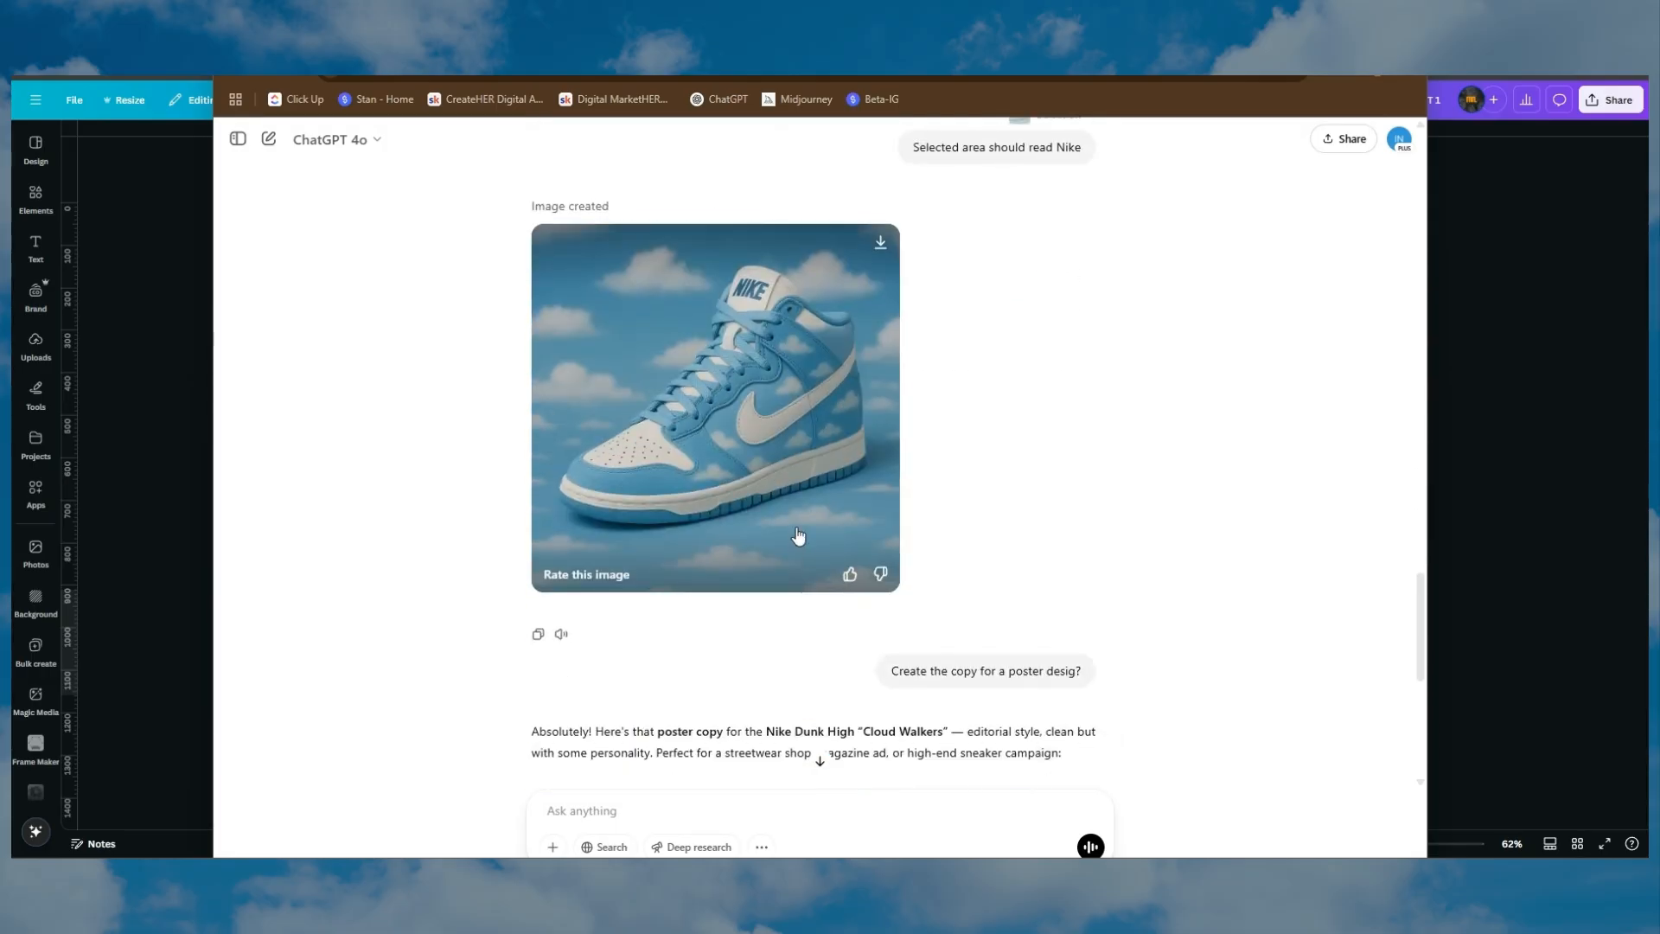
scroll(596, 622, down, 3)
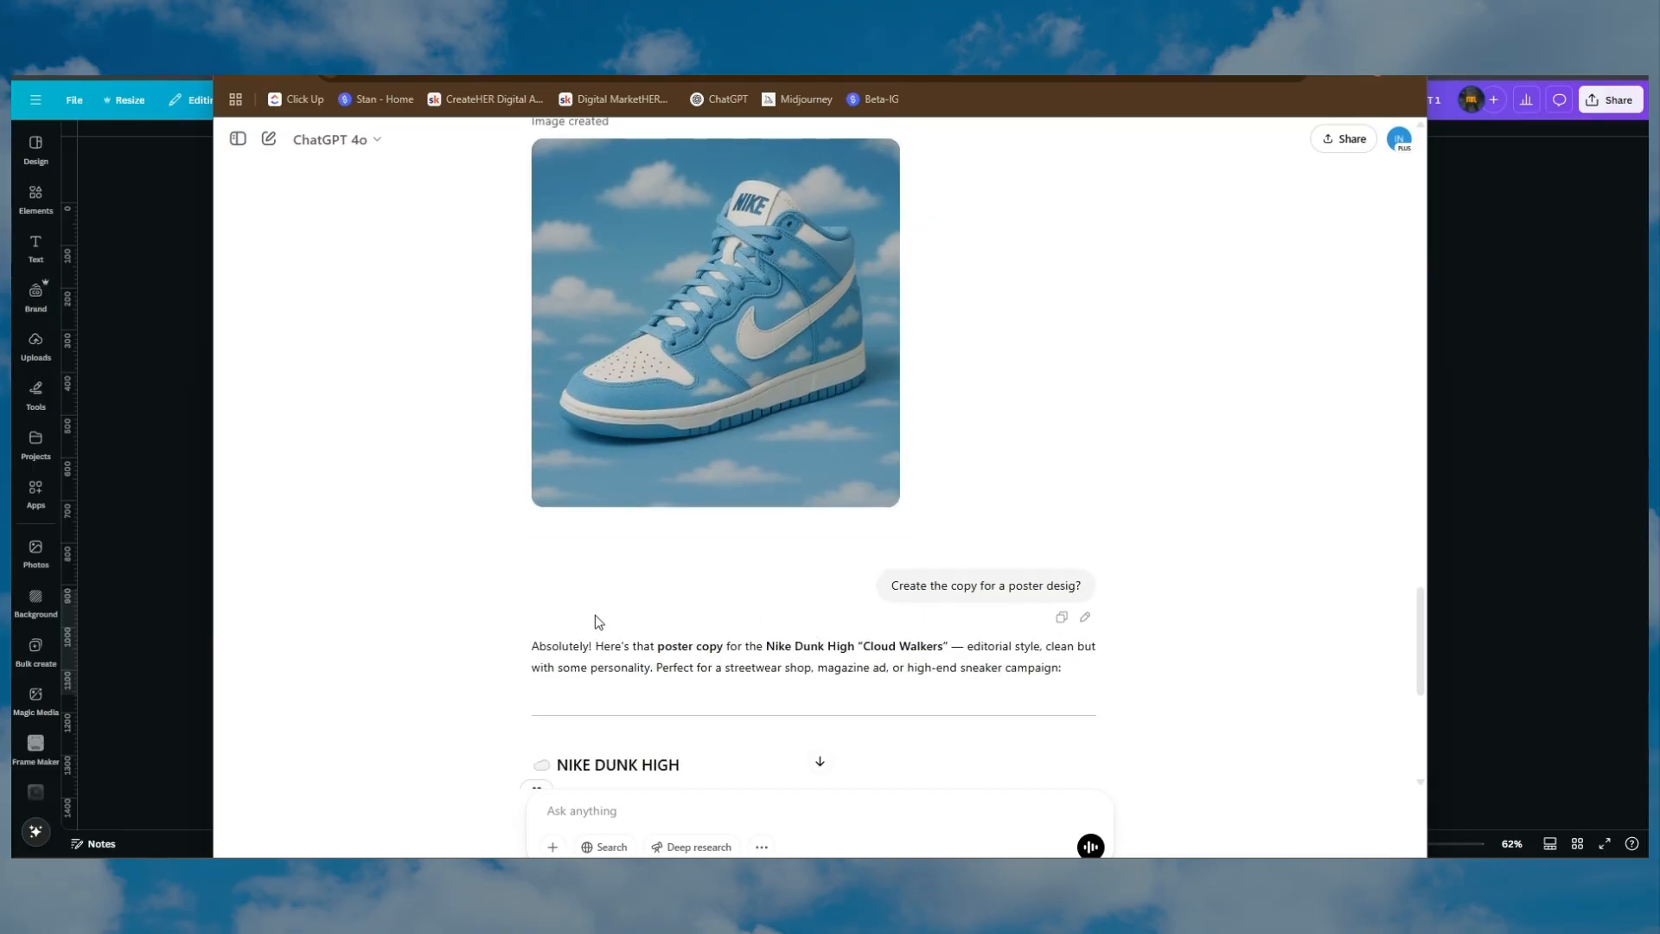
scroll(872, 609, down, 2)
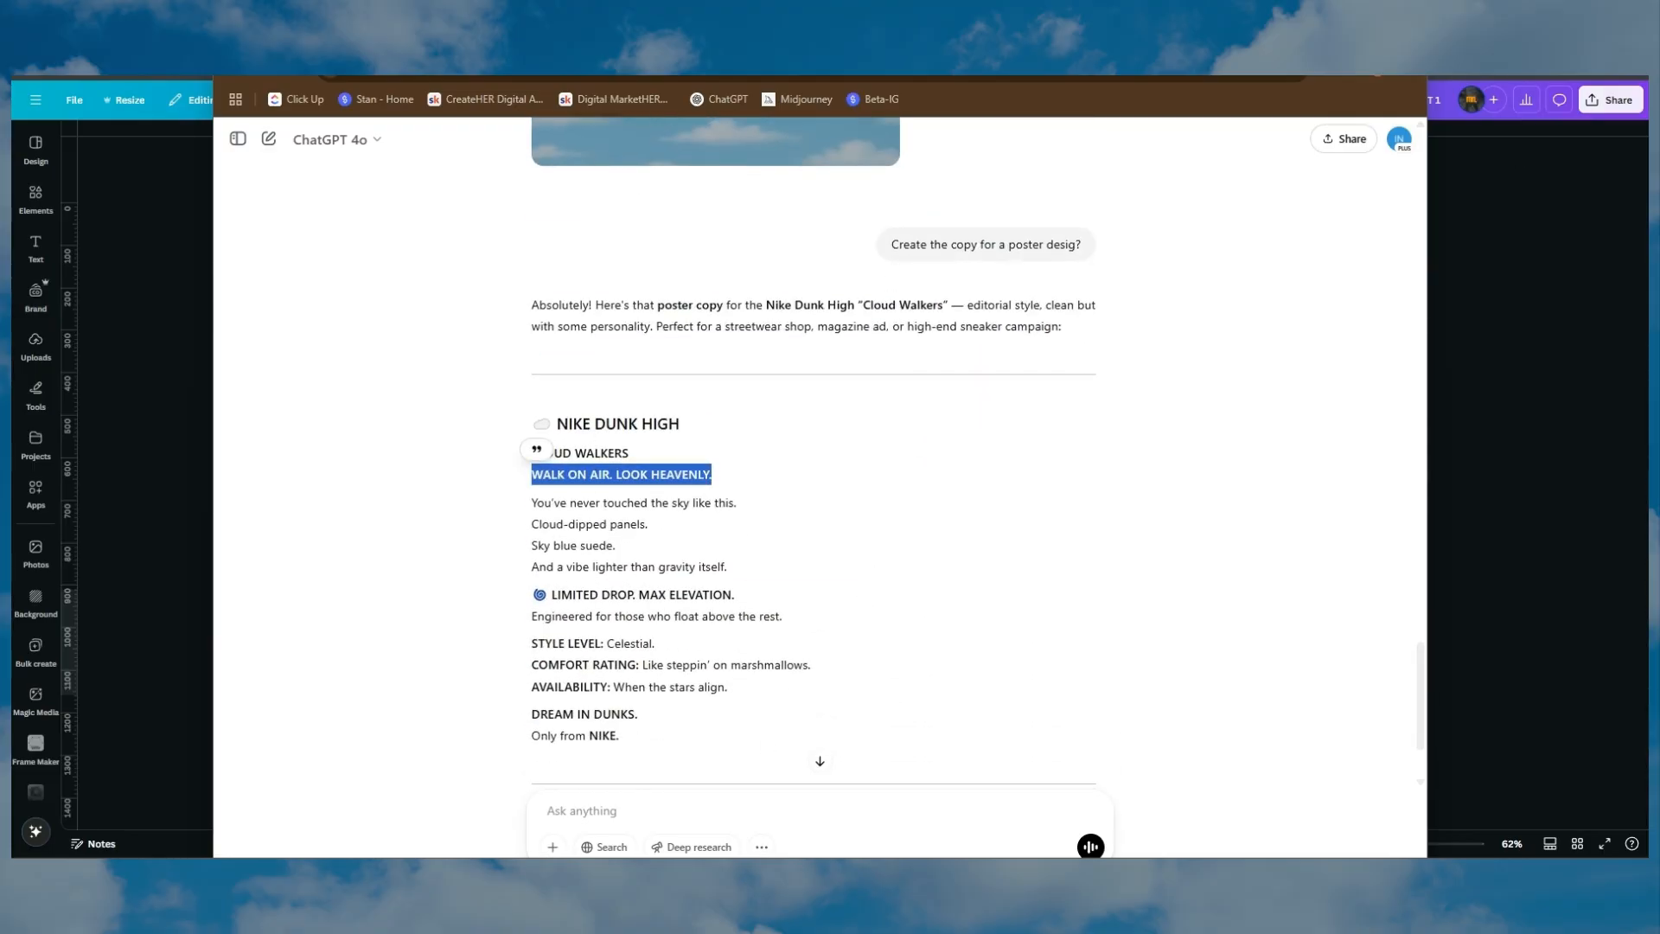
Copy "CLOUD WALKERS WALK ON AIR. LOOK HEAVENLY." from the ChatGPT poster copy and paste it into the Canva design as text
click(743, 445)
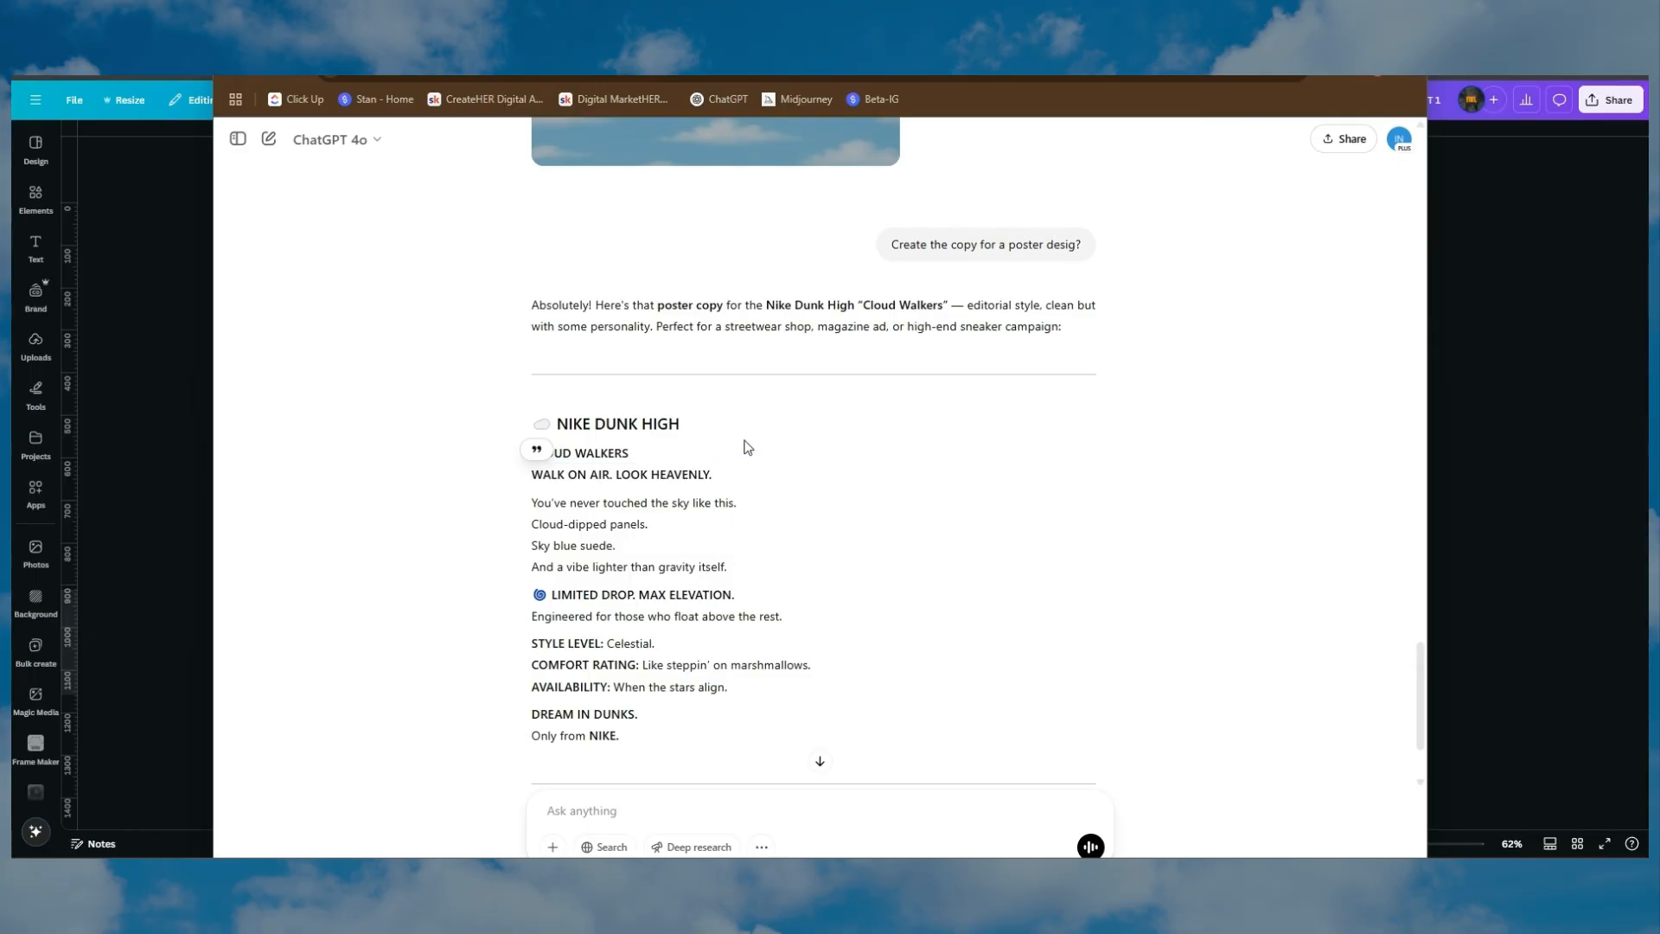
drag(726, 481, 519, 451)
right_click(591, 447)
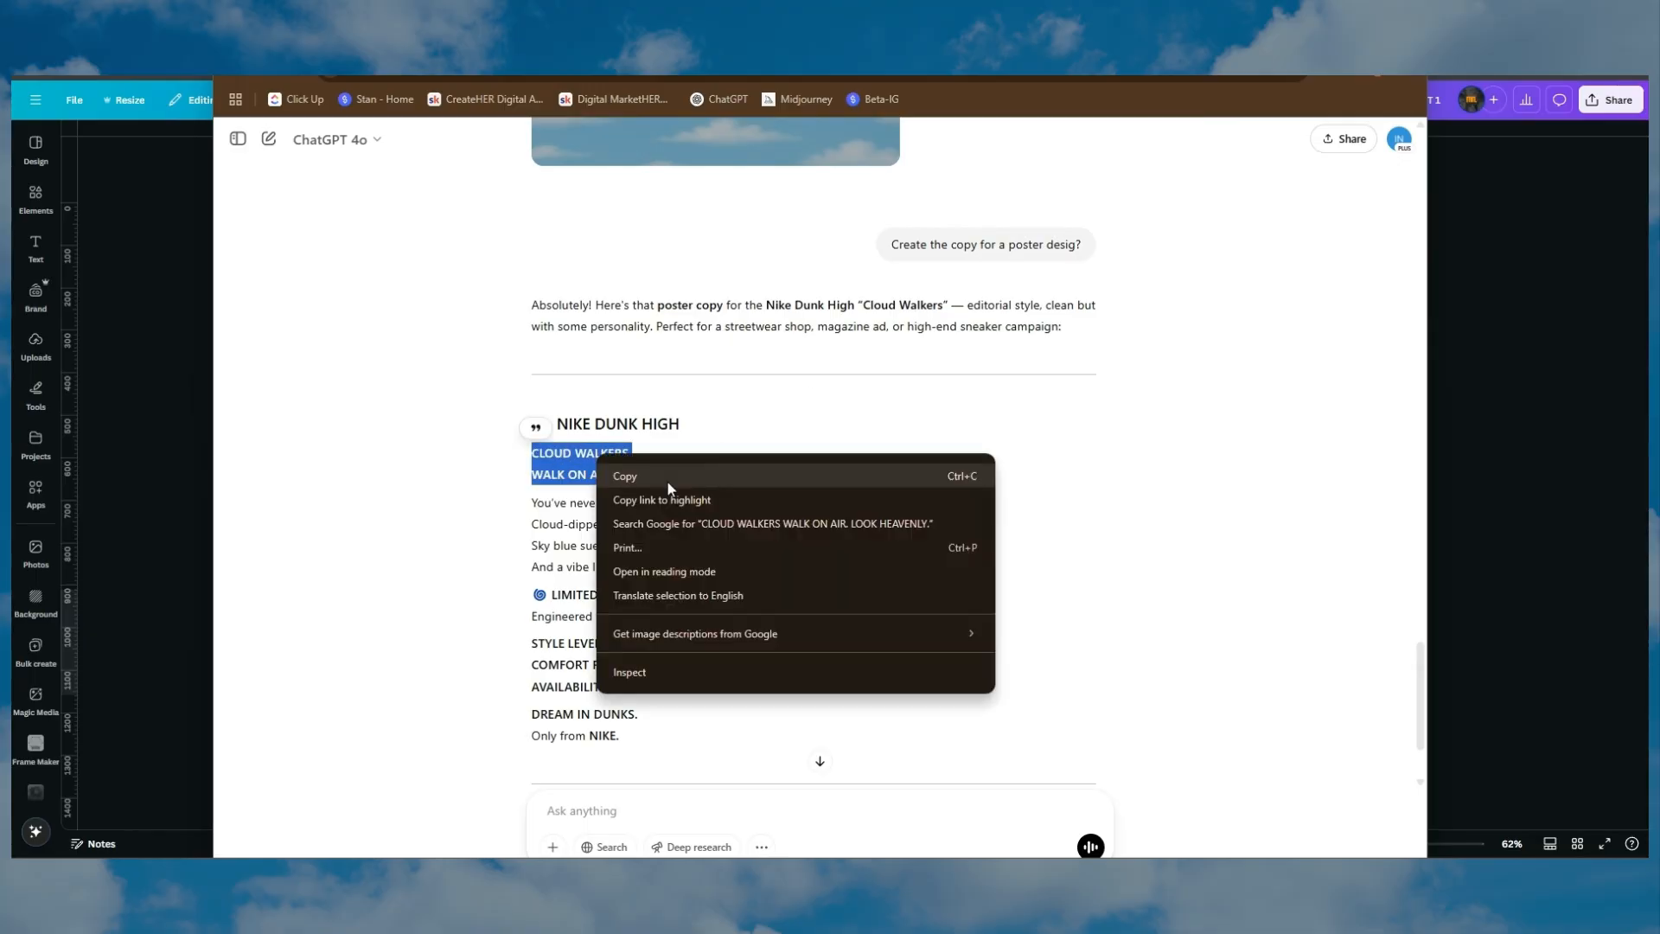
click(724, 467)
key(alt+Tab)
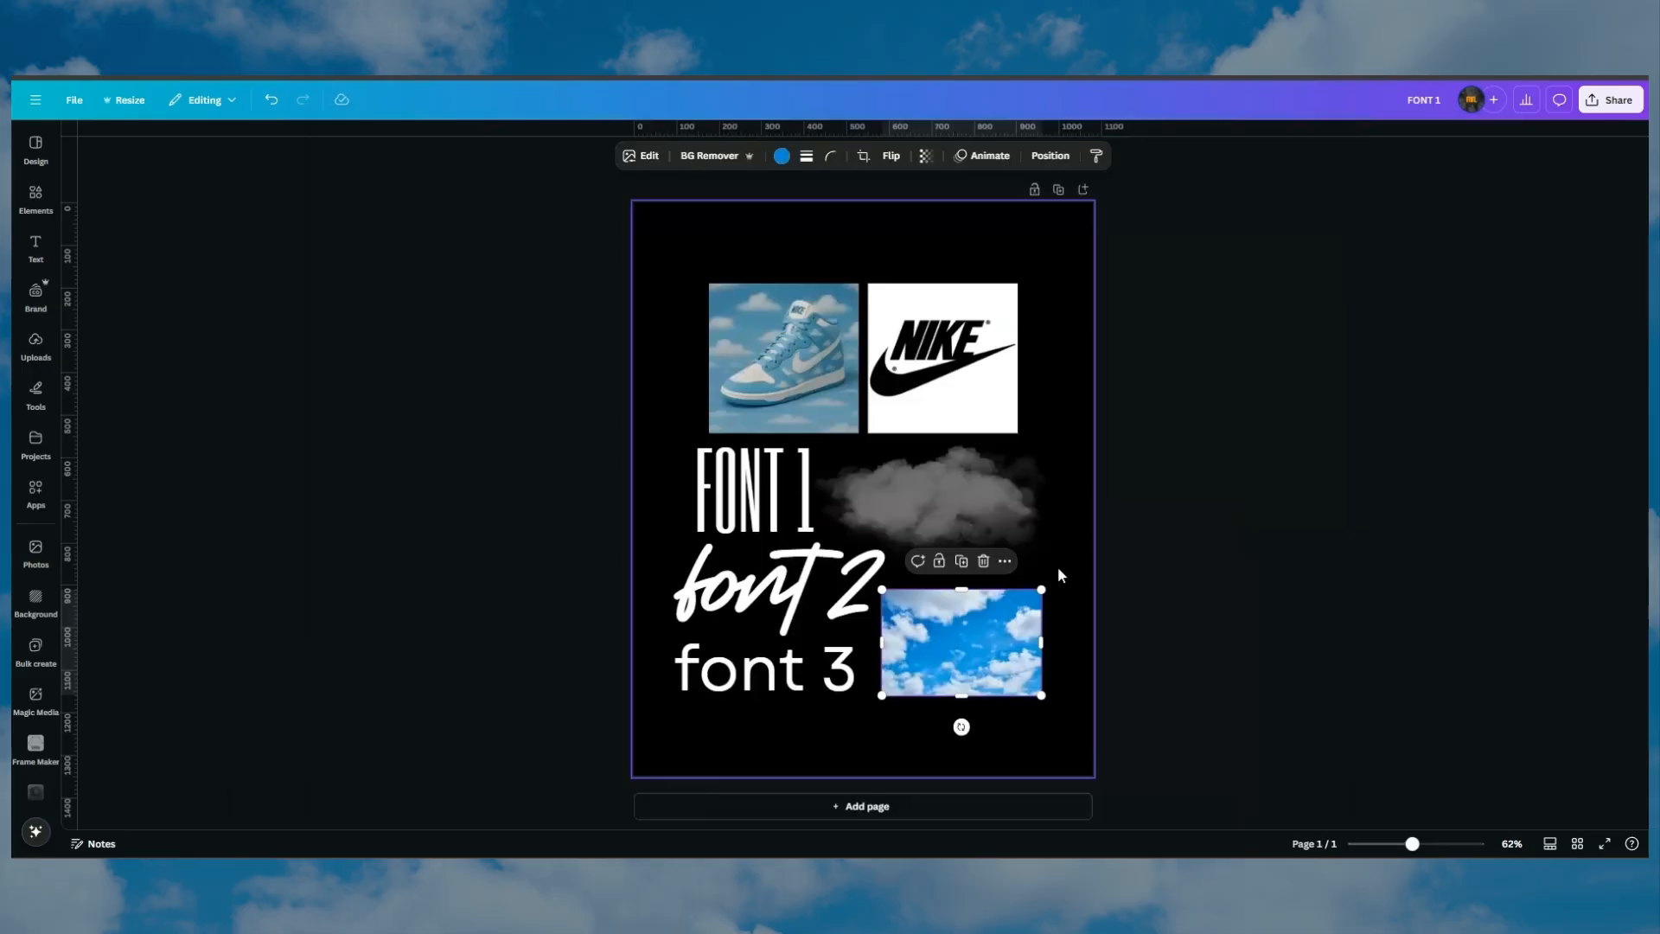
click(825, 728)
key(ctrl+v)
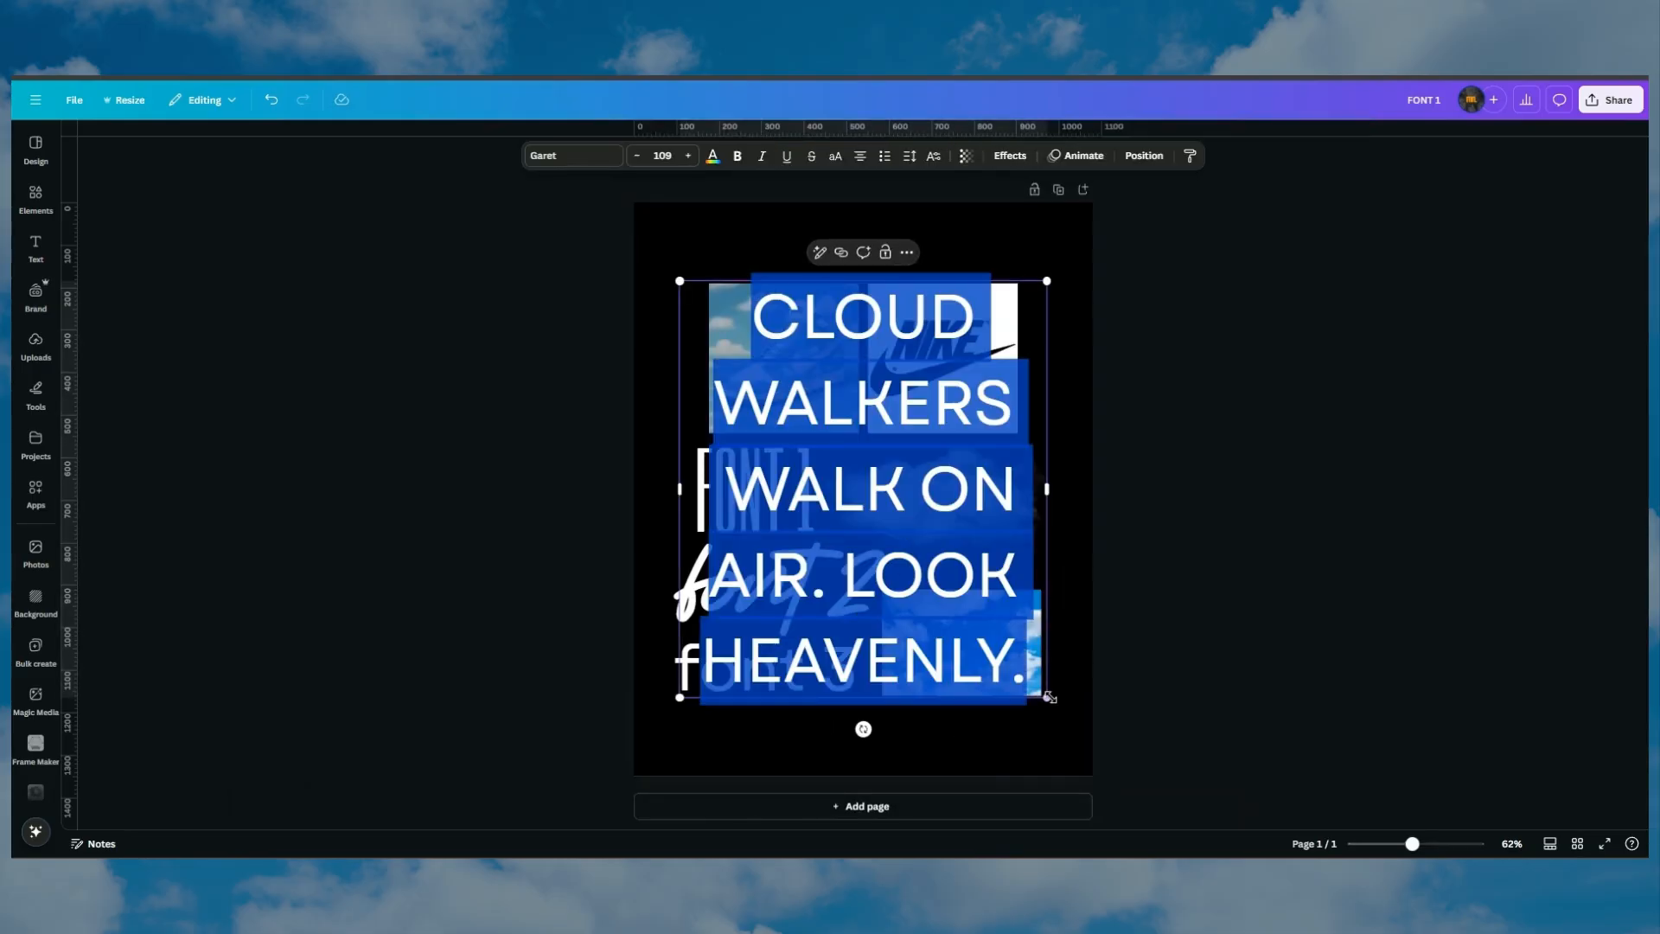
Shrink the pasted text to about size 14.8 and place it centred above the shoe and Nike logo images
drag(1046, 697, 894, 309)
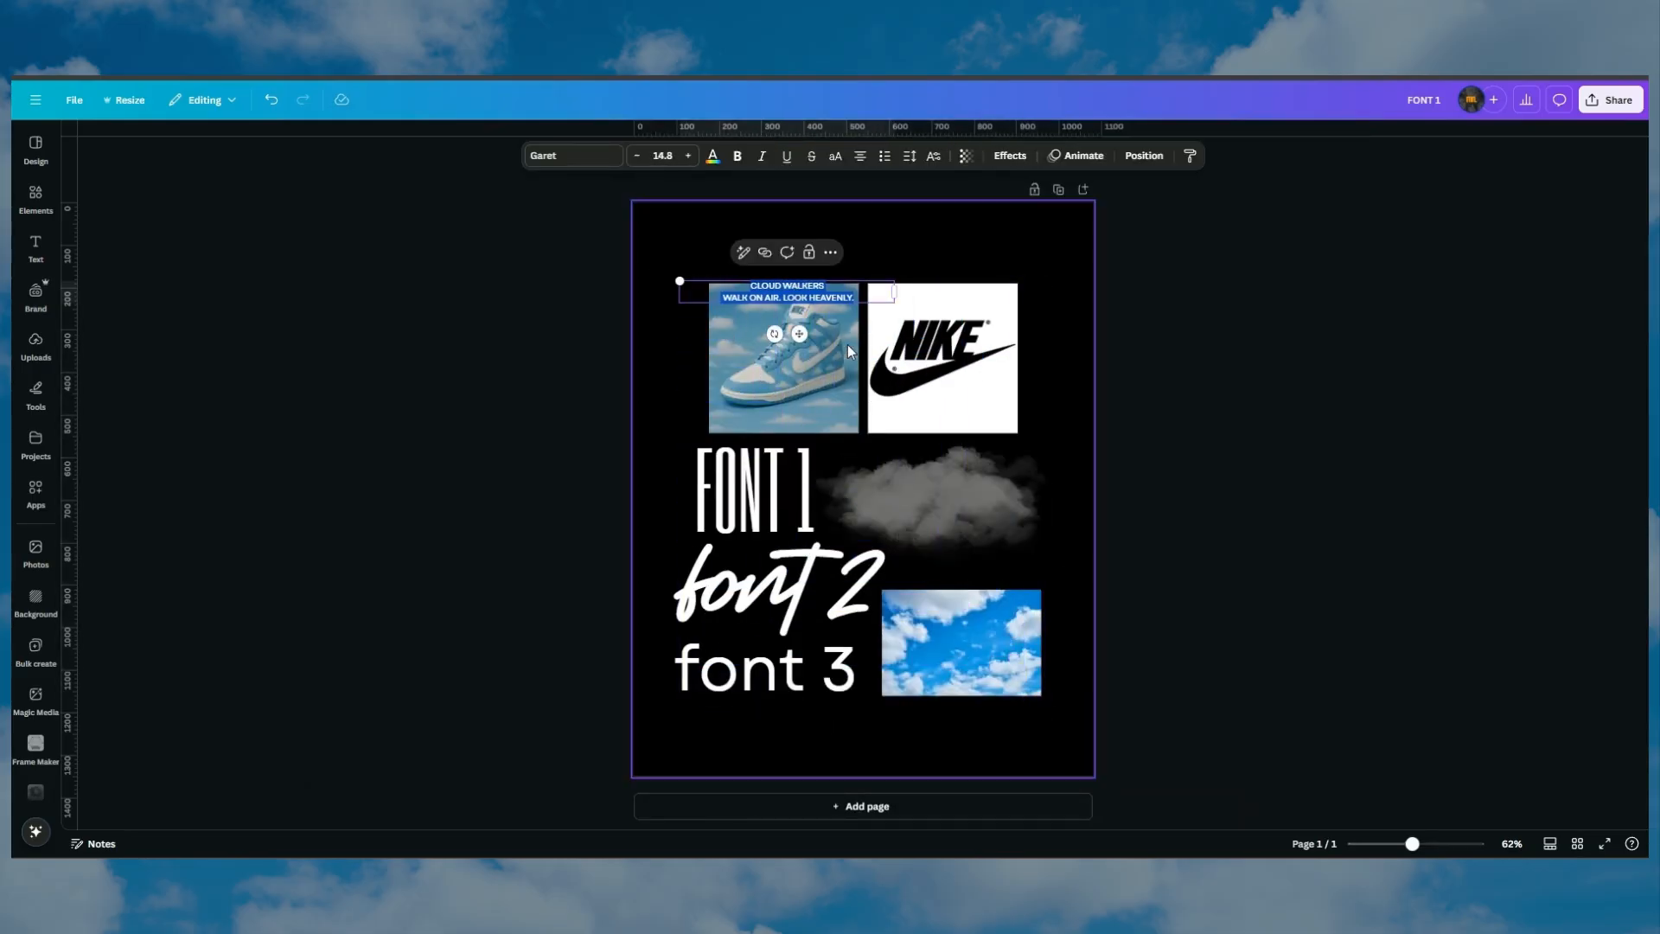
drag(799, 341, 869, 314)
click(1055, 258)
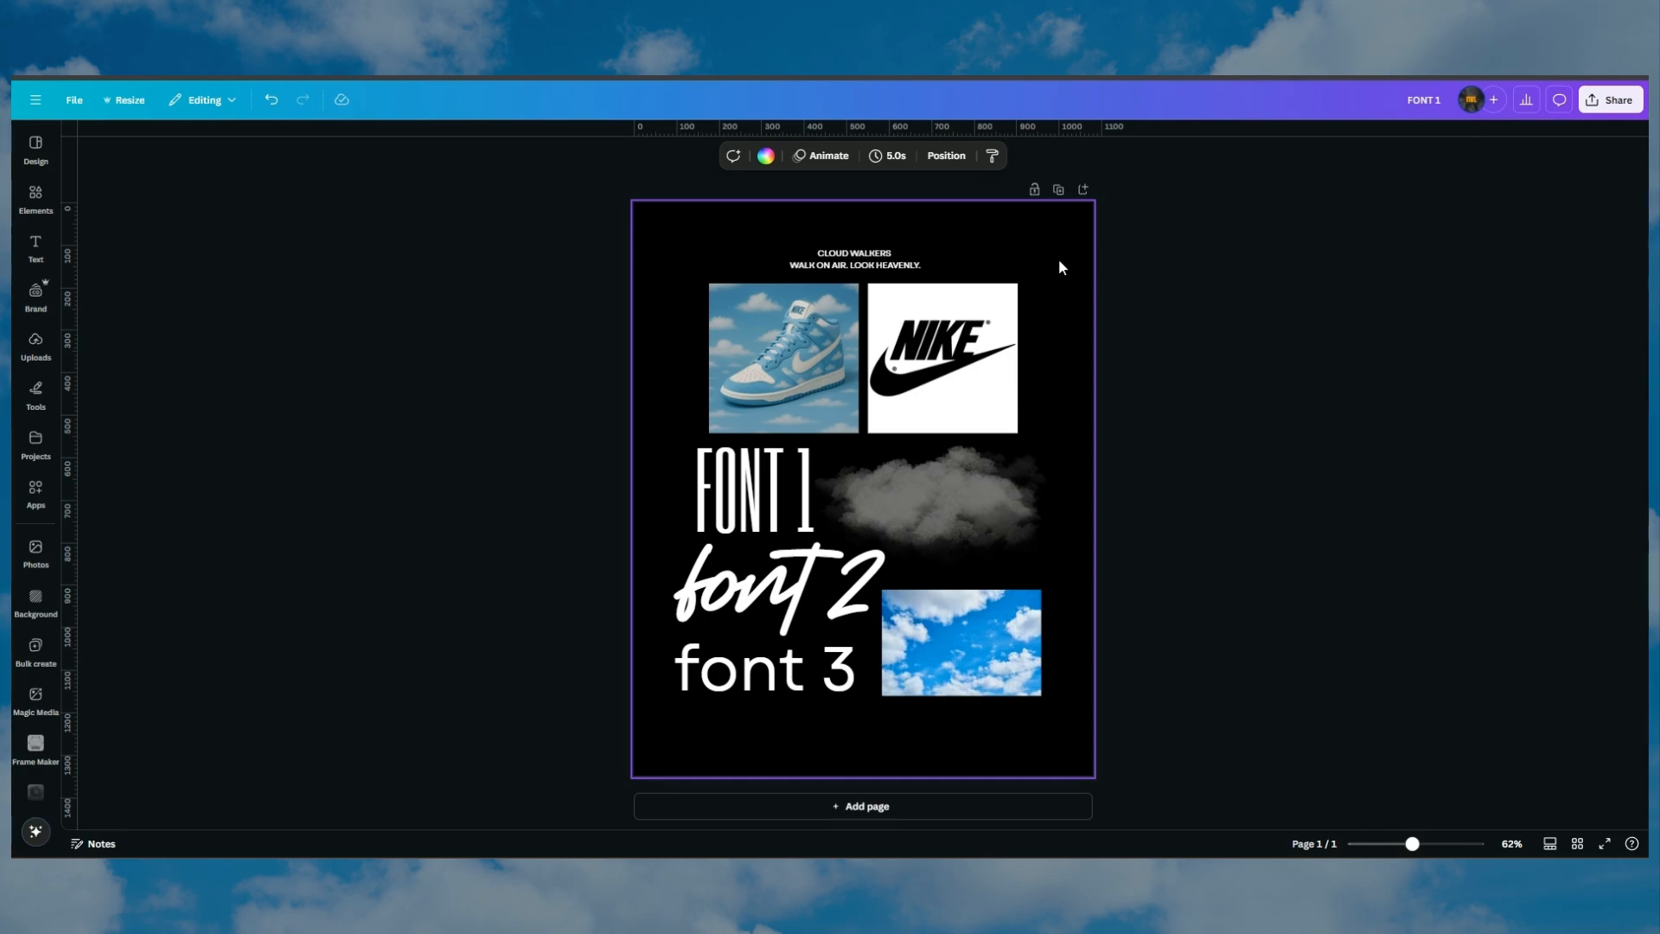
Check the design's pixel dimensions
click(76, 101)
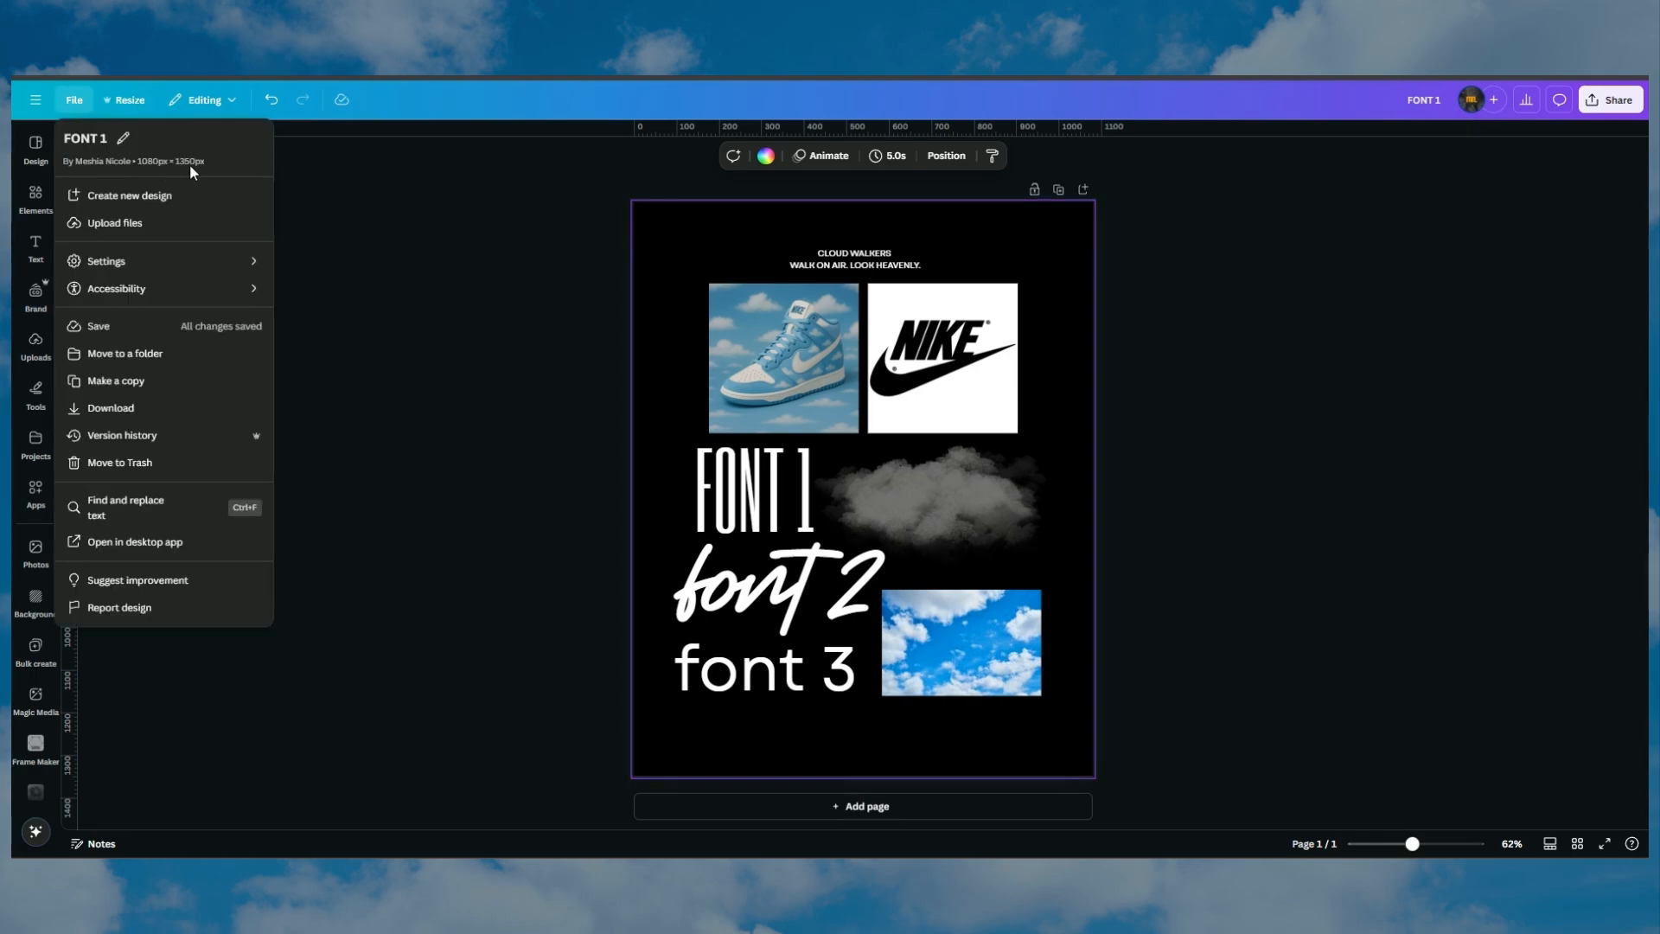
click(1250, 345)
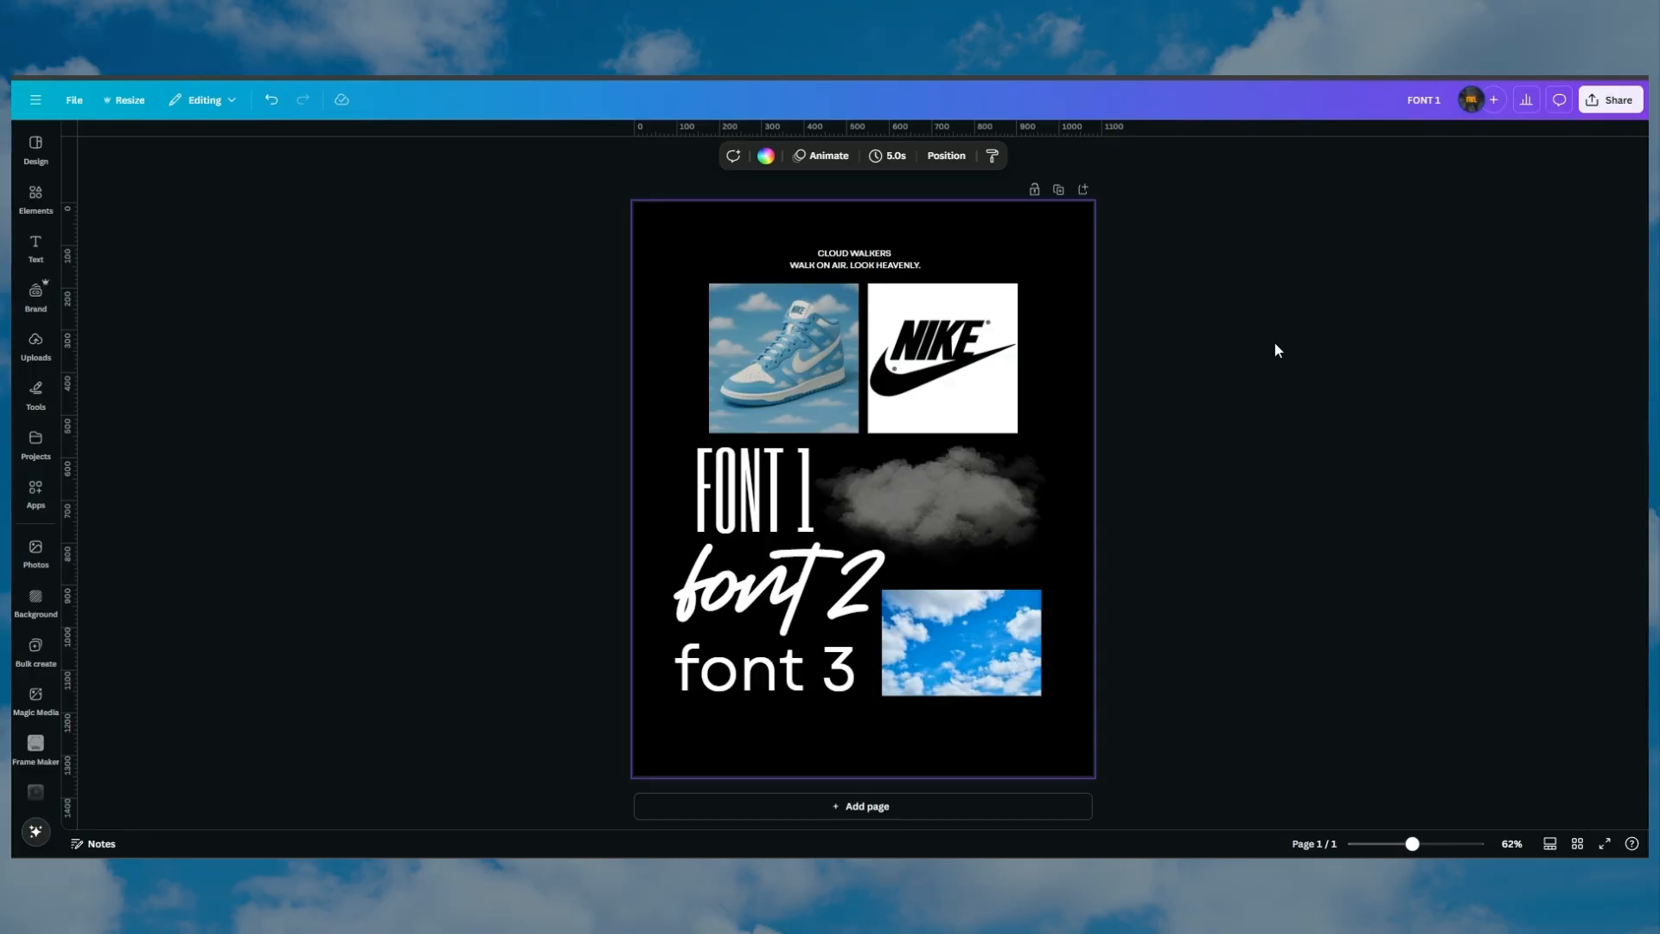
Add a second page and move the sky photo from page 1 onto it
scroll(1081, 389, down, 1)
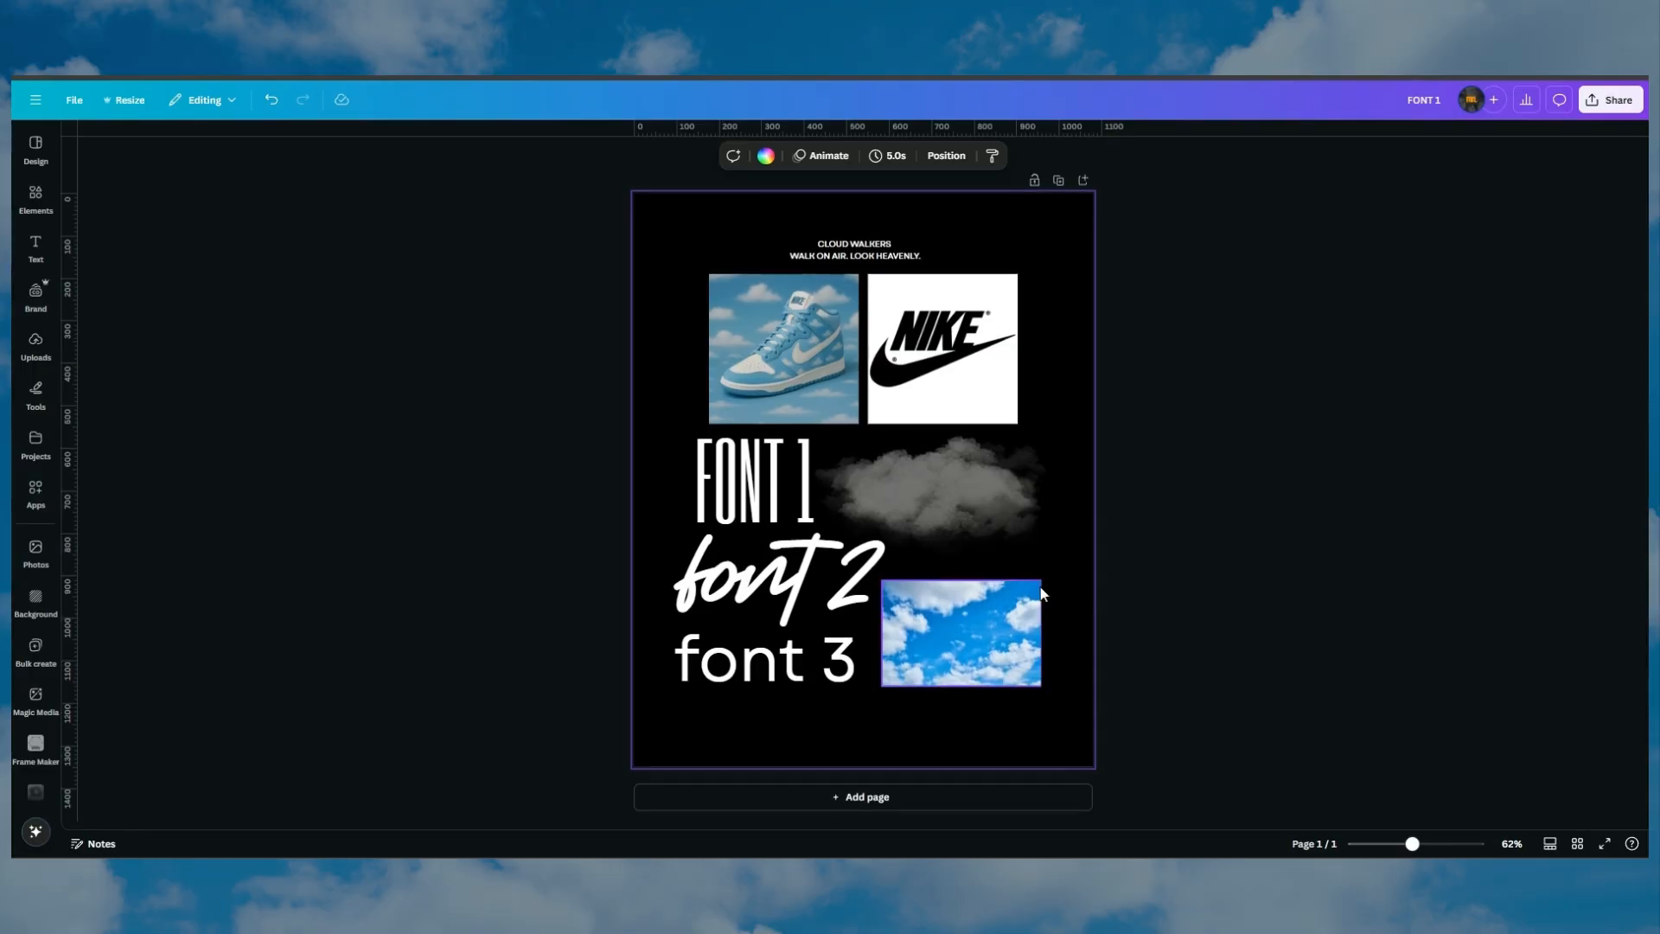
click(923, 796)
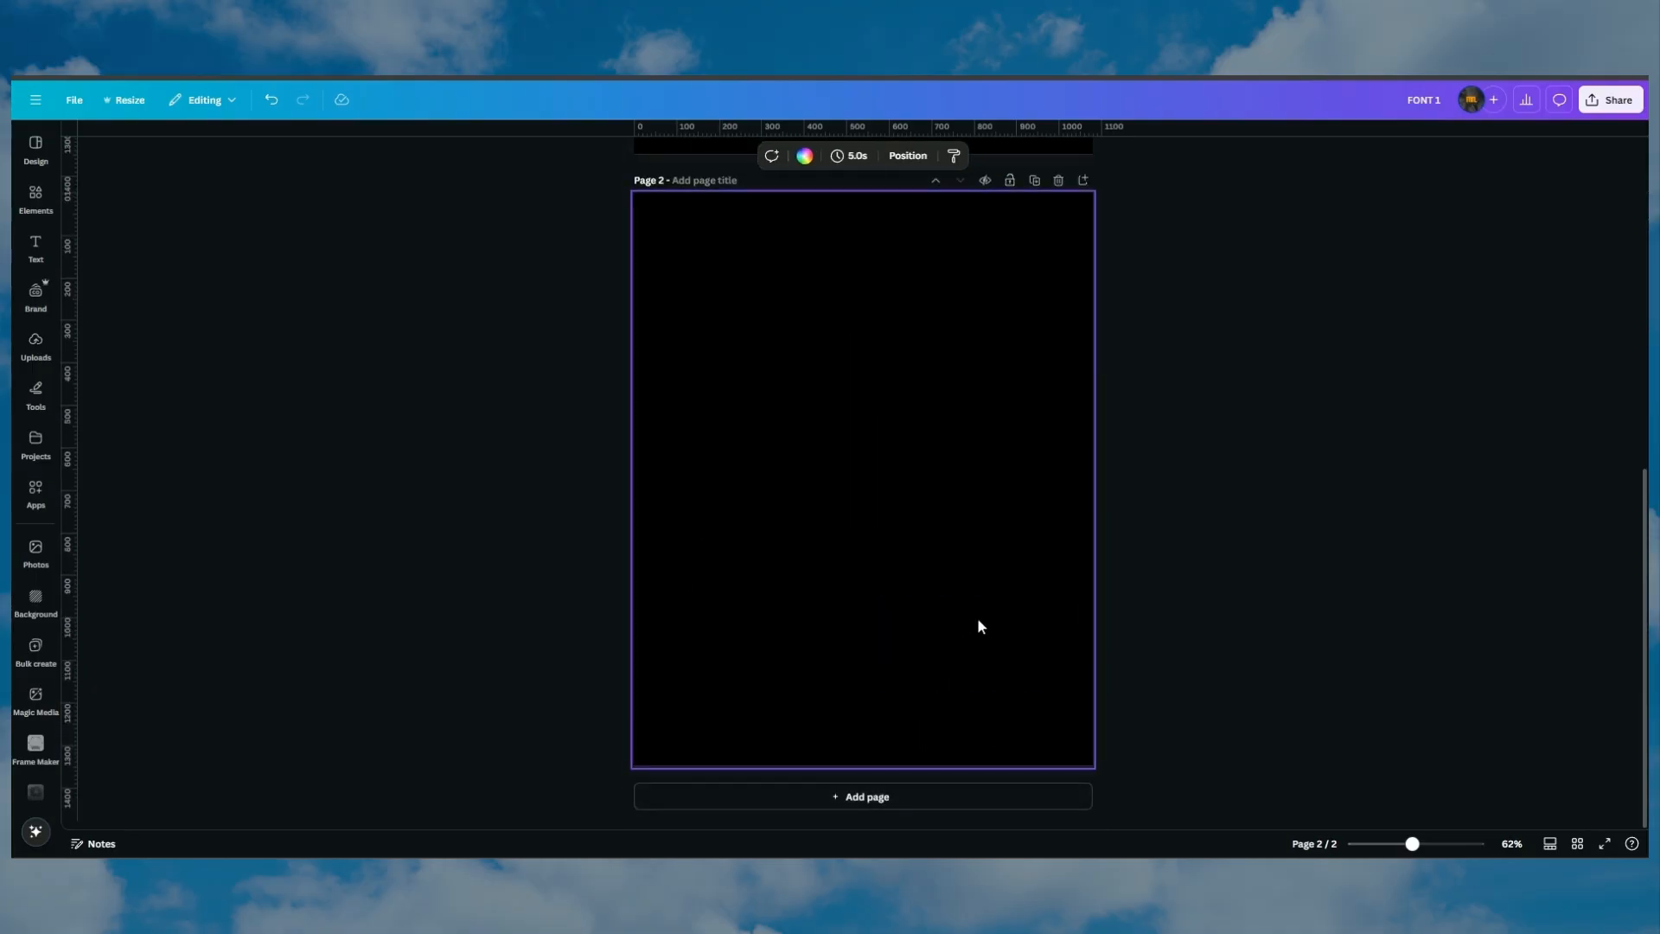
scroll(986, 605, up, 3)
click(1026, 219)
drag(1025, 219, 879, 565)
scroll(983, 558, down, 1)
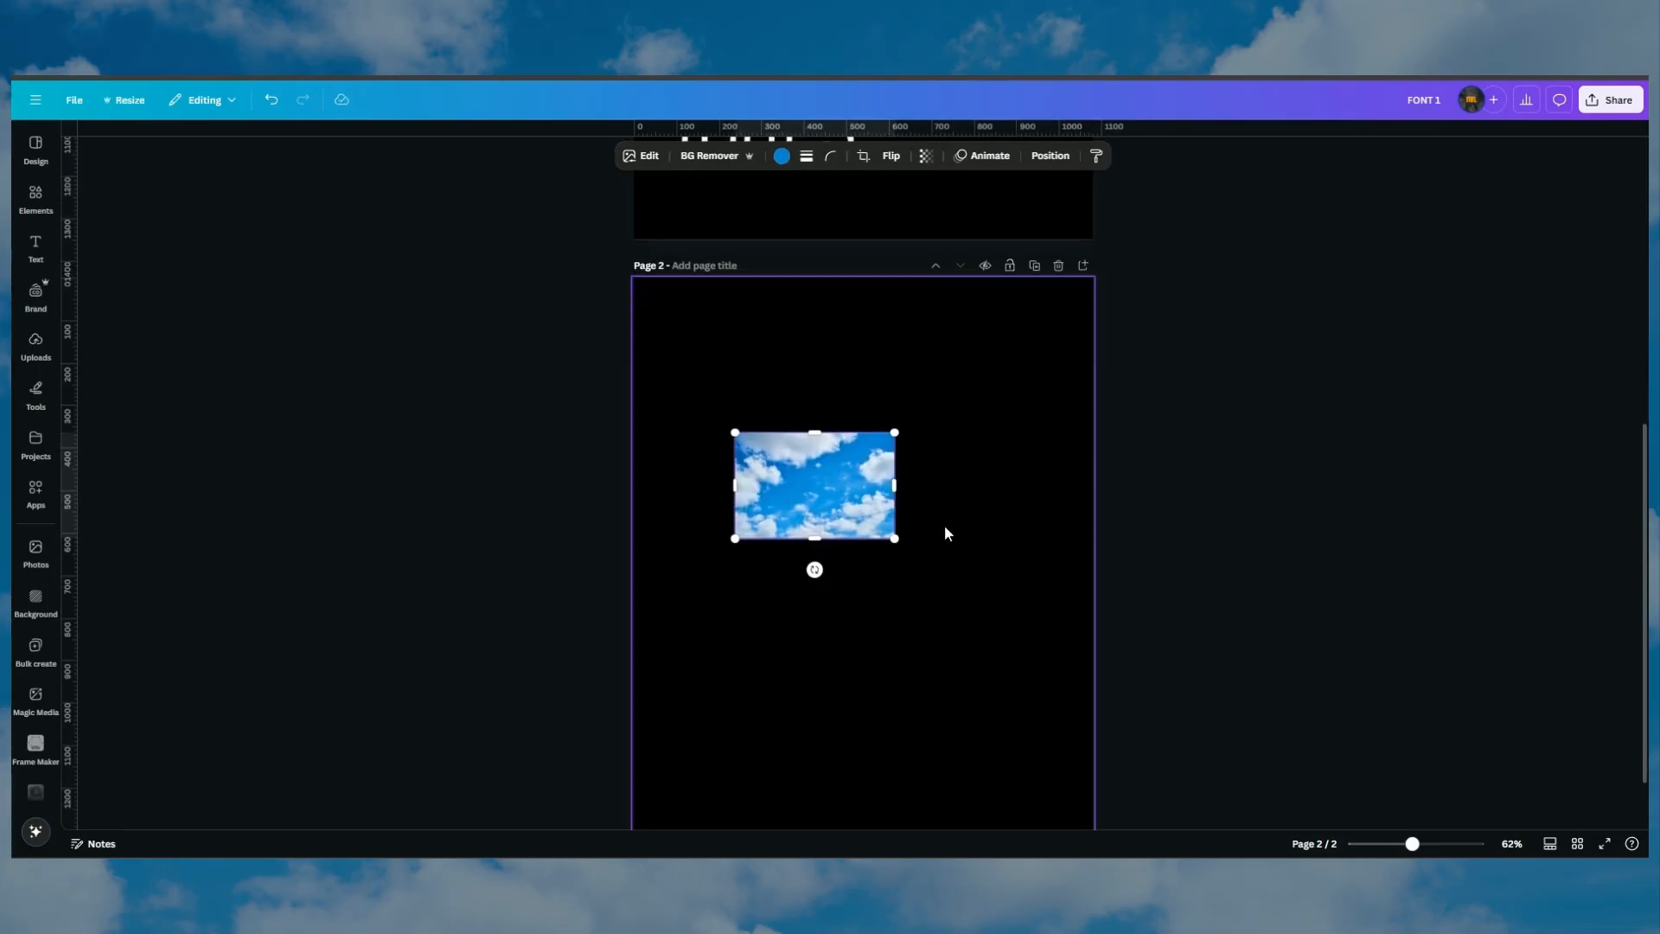
Look up the sky photo's title and source information
click(860, 409)
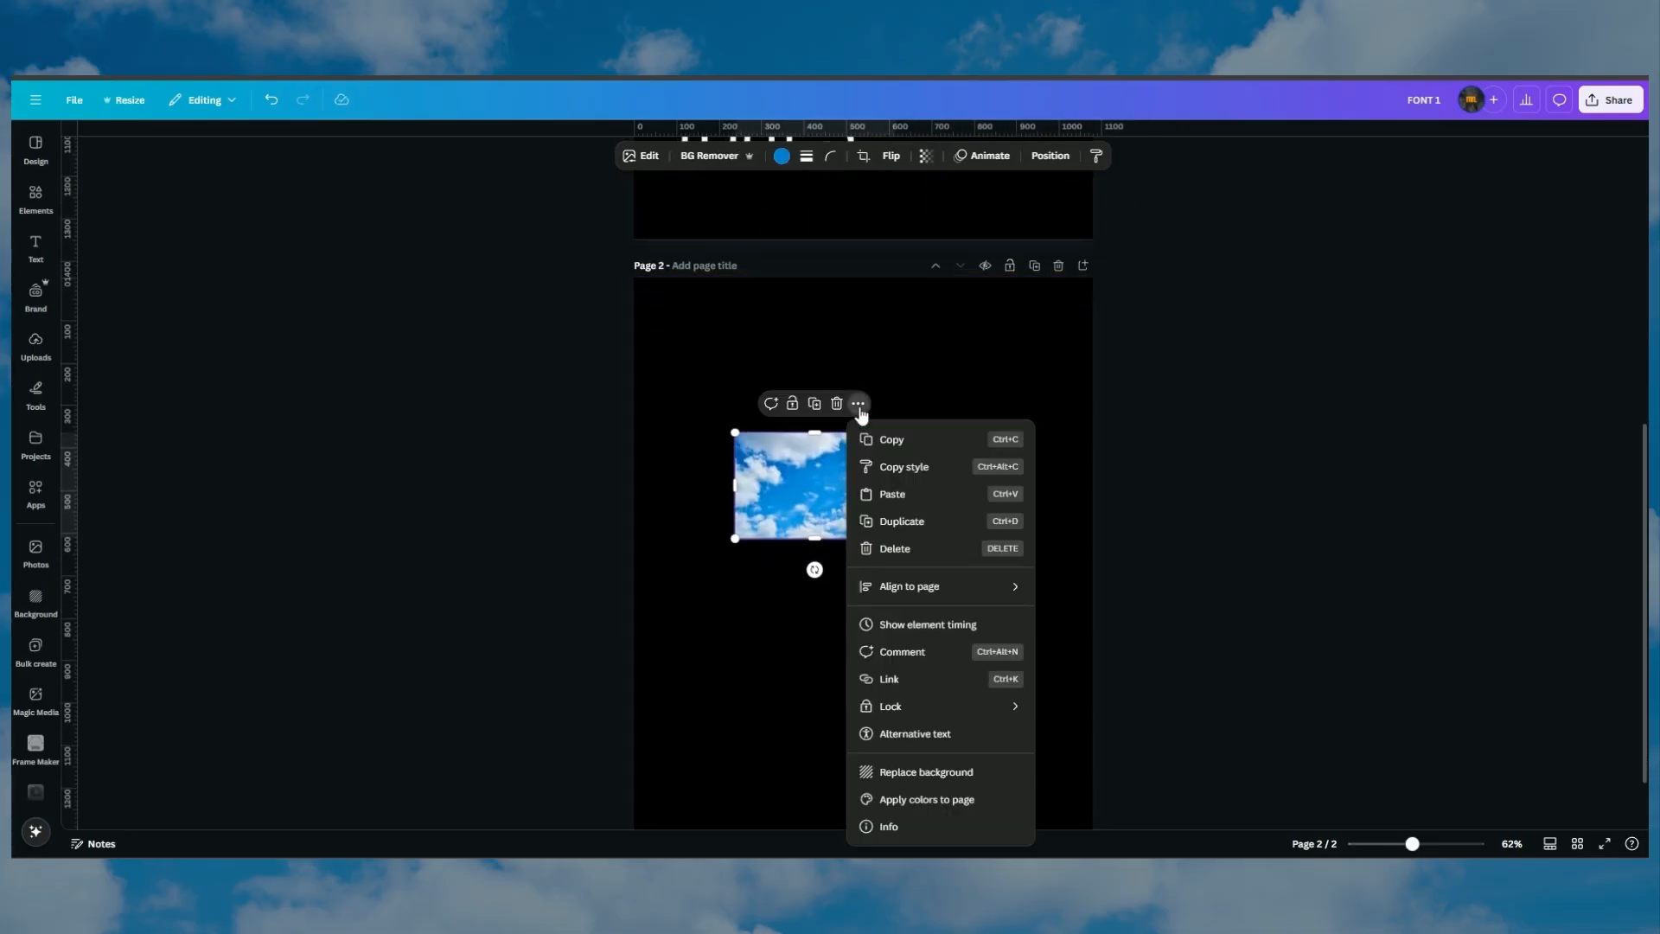
click(871, 833)
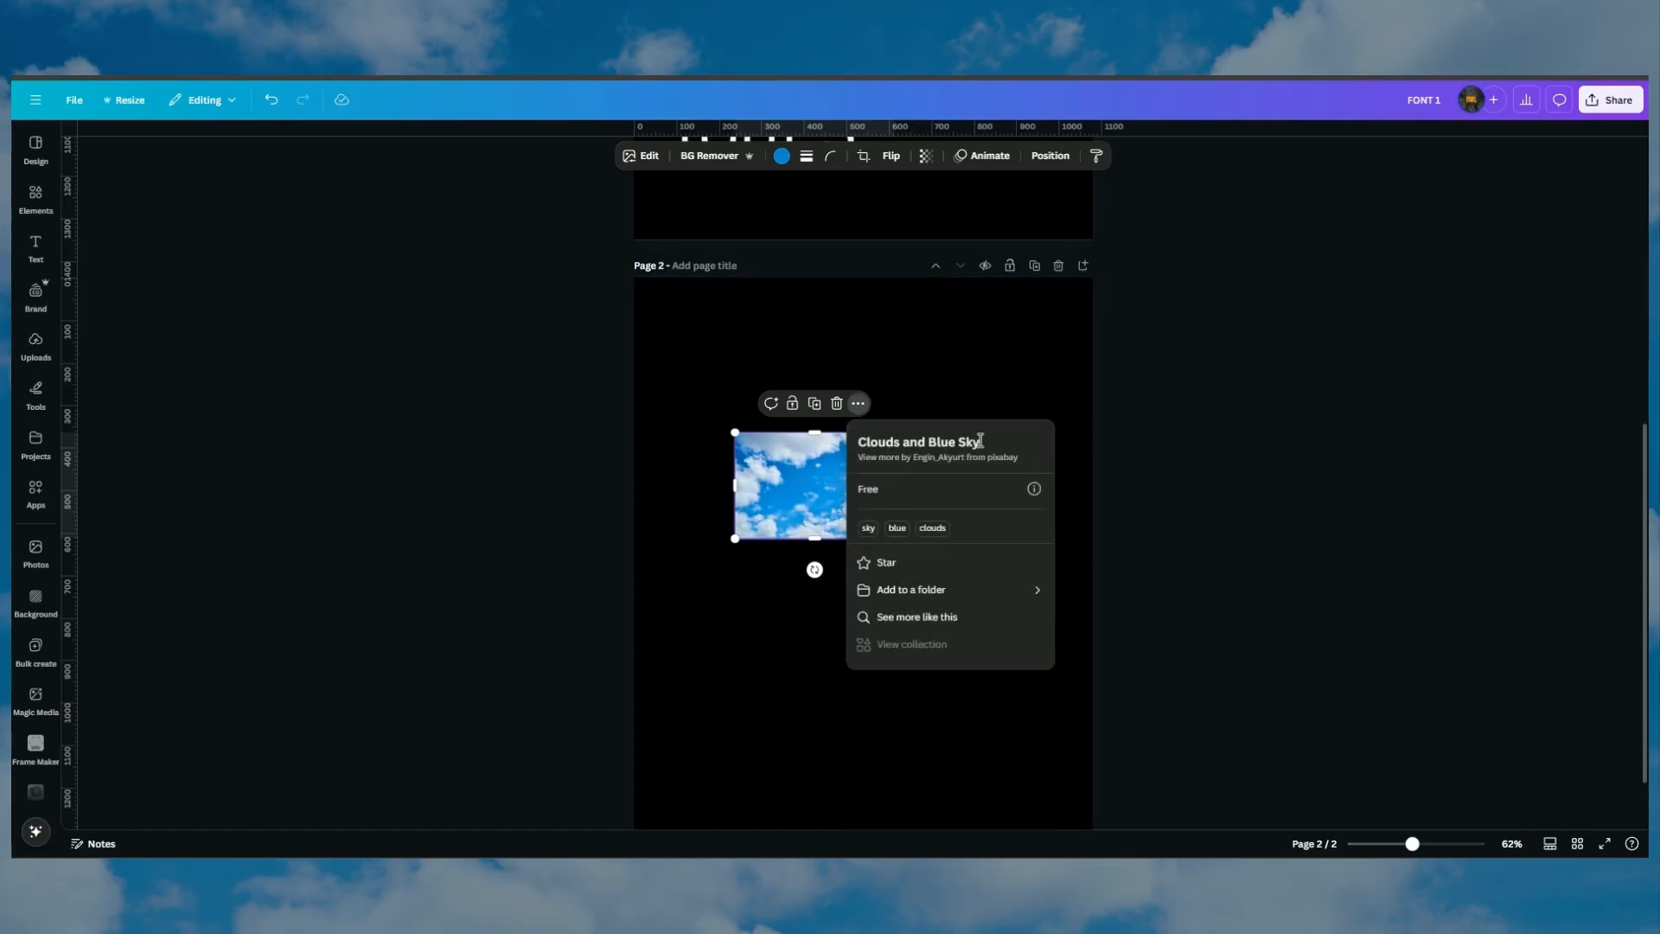
click(790, 451)
Replace page 2's background with the sky photo, then enlarge the photo within its crop so it extends further beyond the page edges
right_click(800, 467)
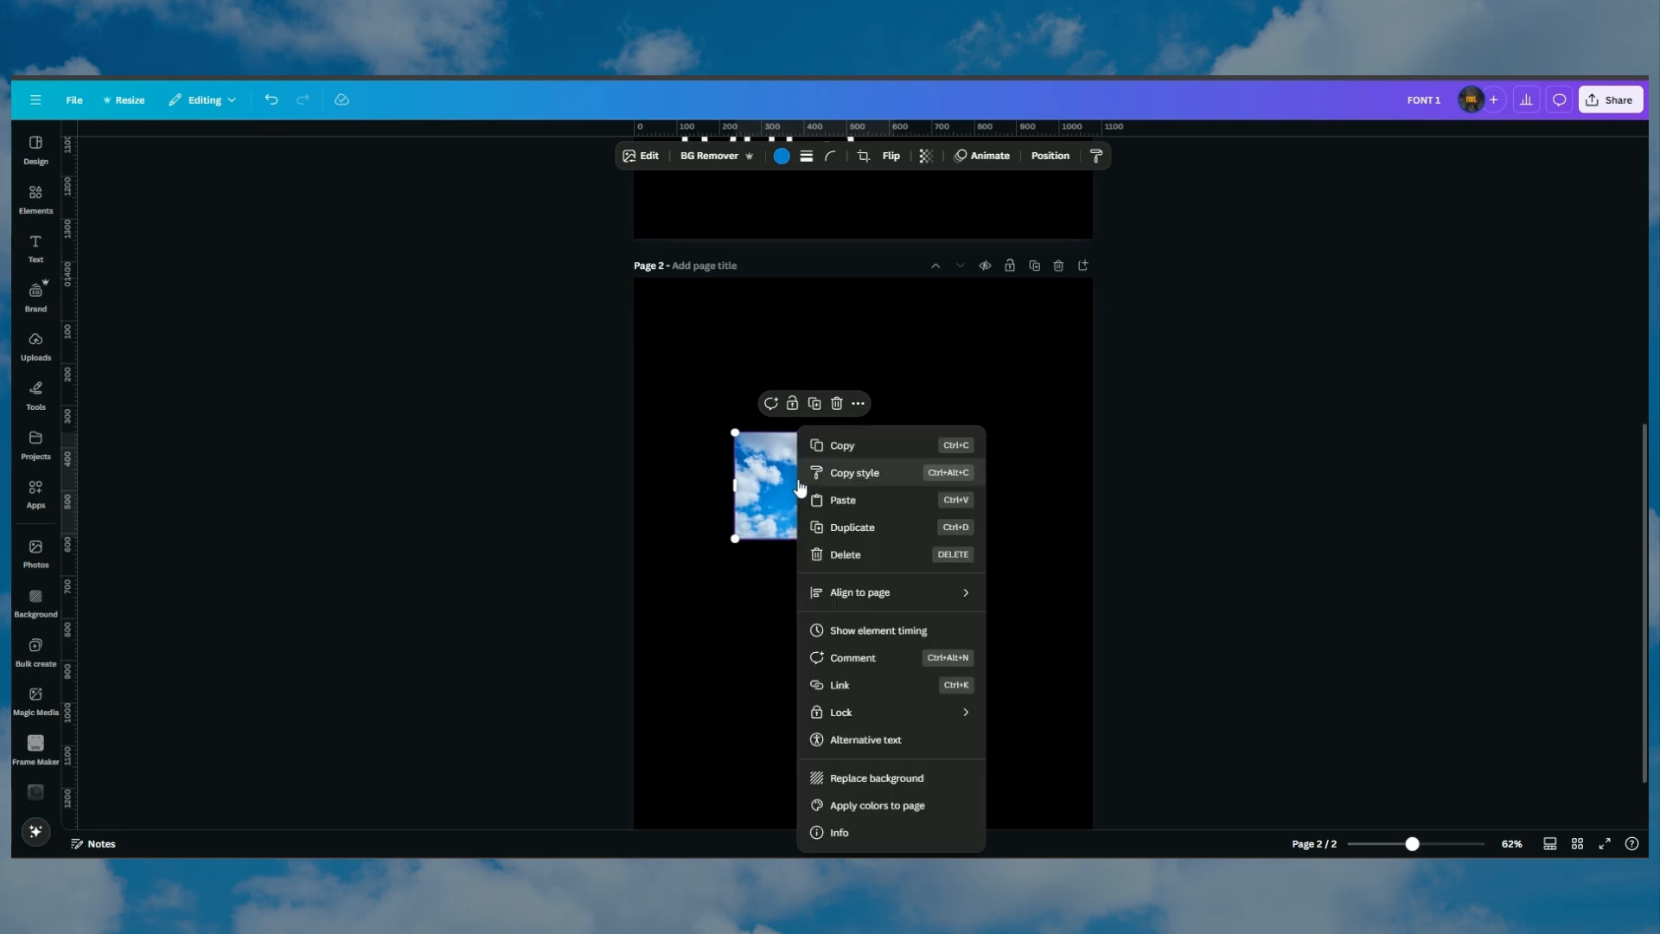
click(871, 778)
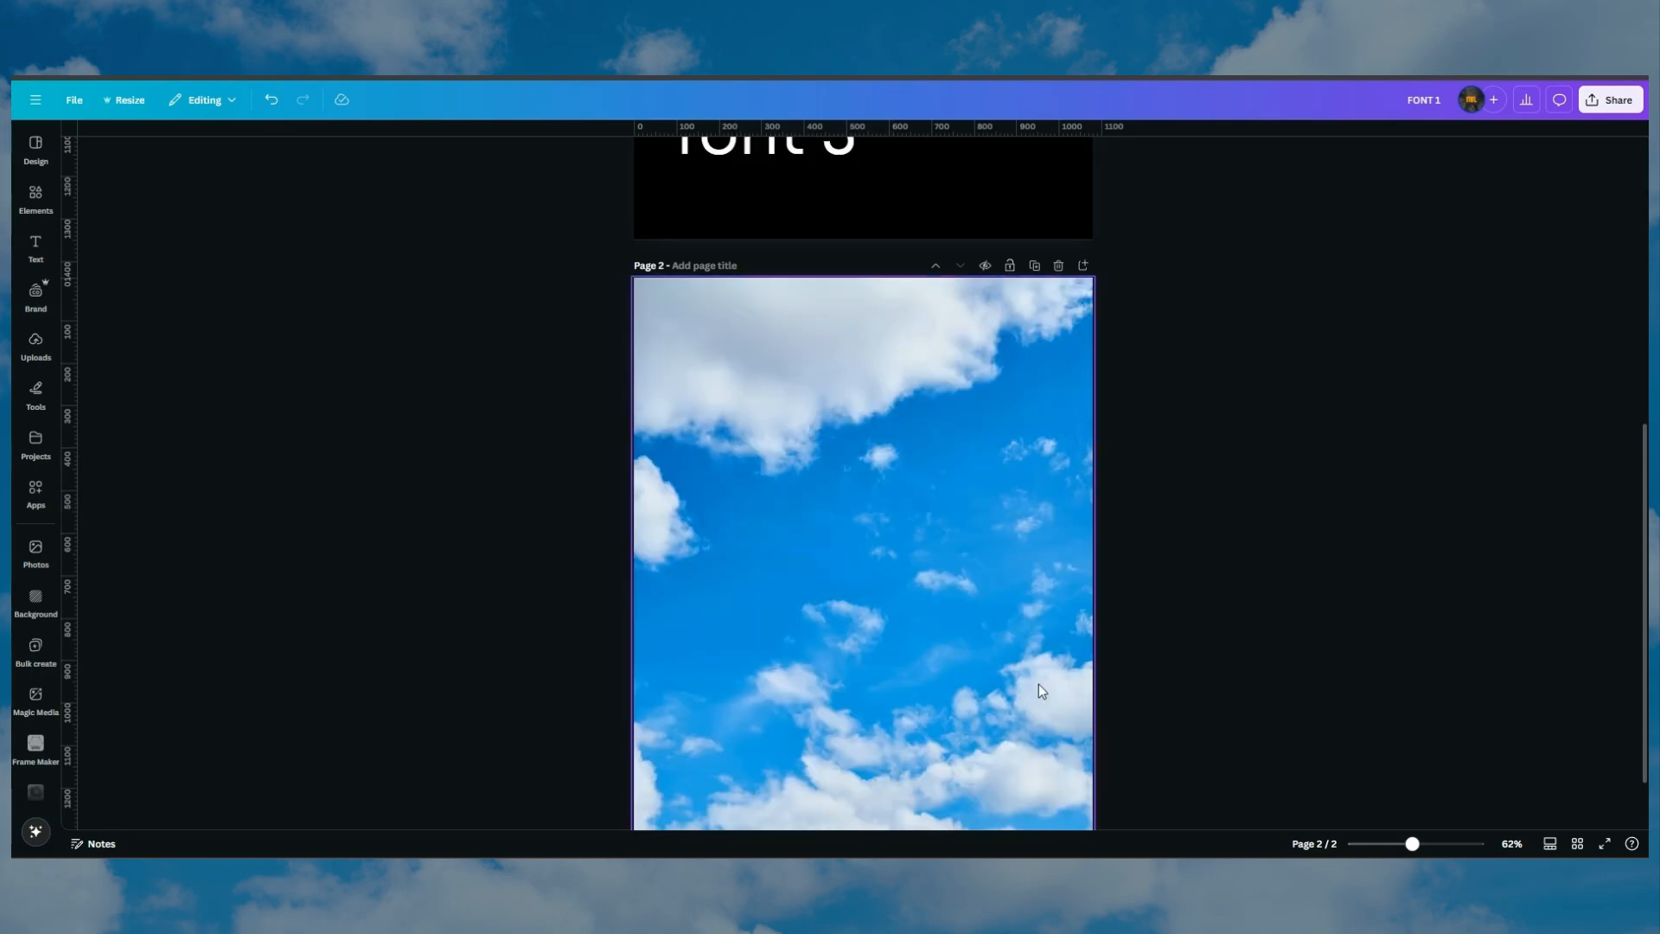
scroll(1040, 689, down, 2)
double_click(862, 444)
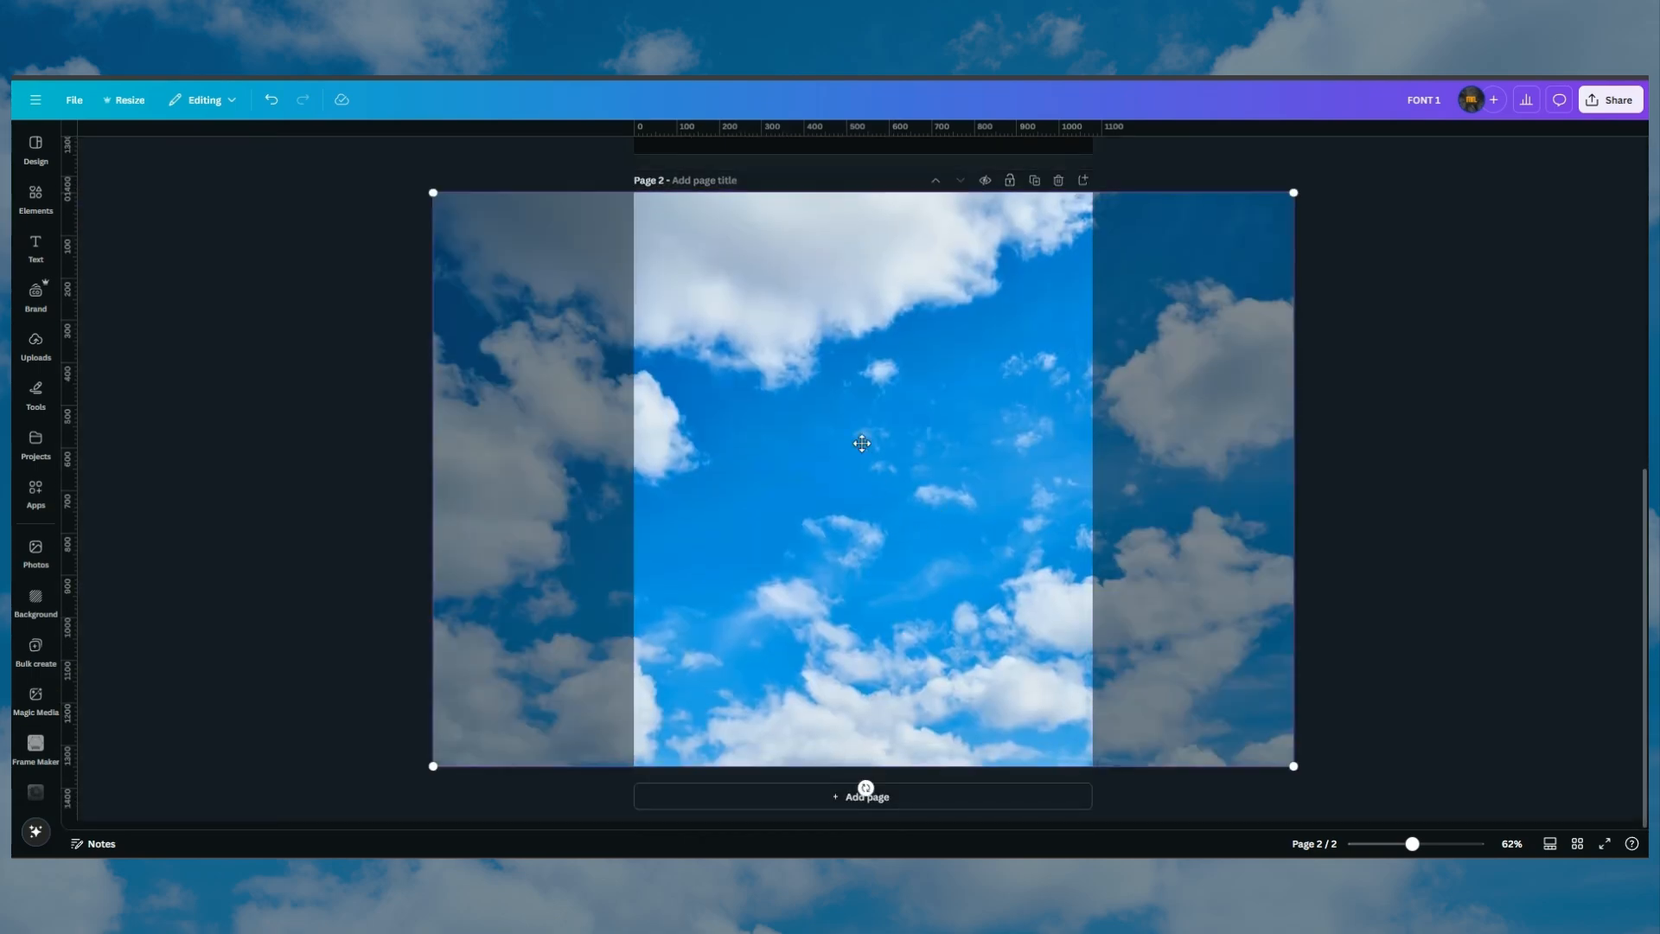
drag(434, 190, 313, 128)
drag(1293, 767, 1348, 803)
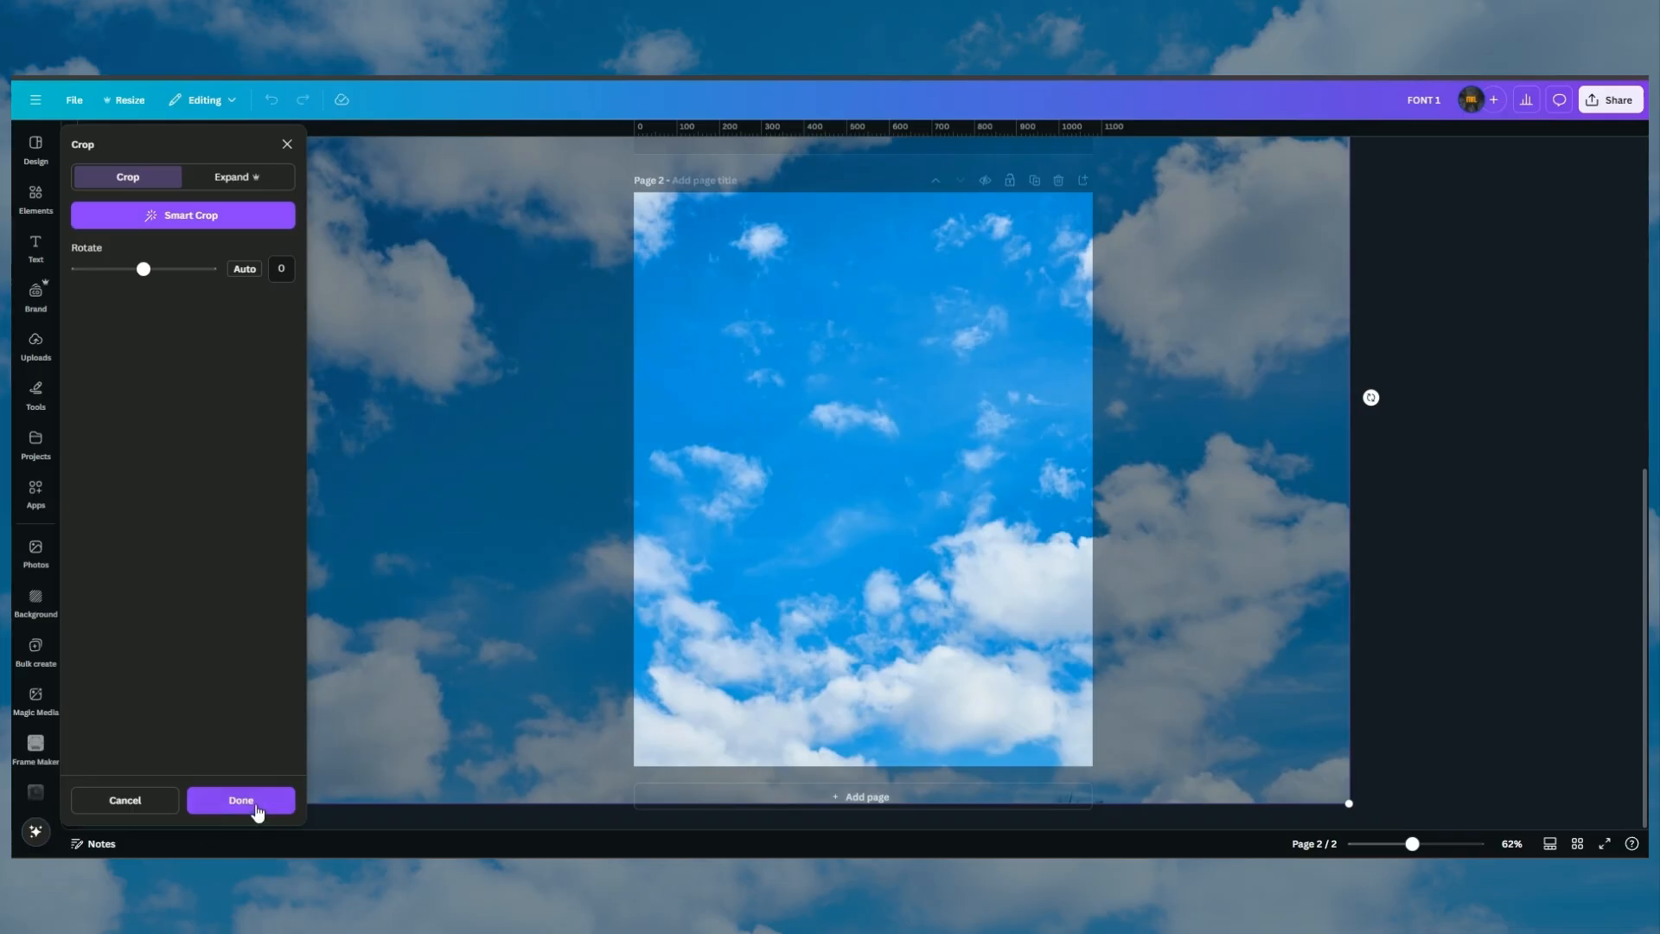
click(256, 807)
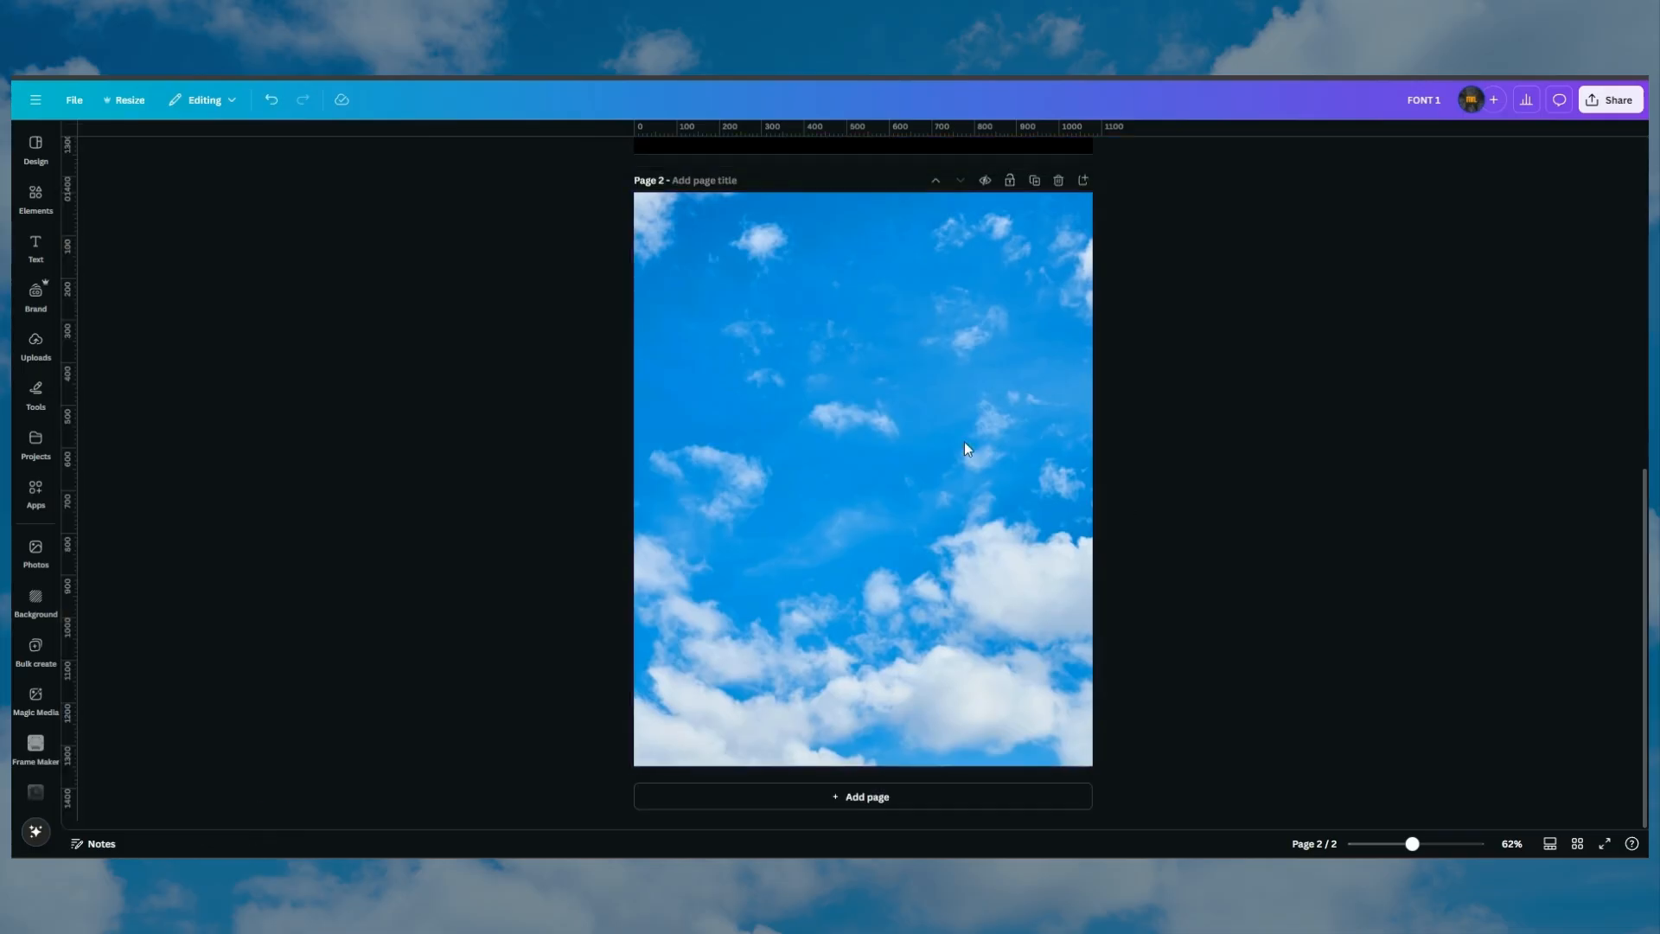
Set the sky background's transparency to 50
click(902, 156)
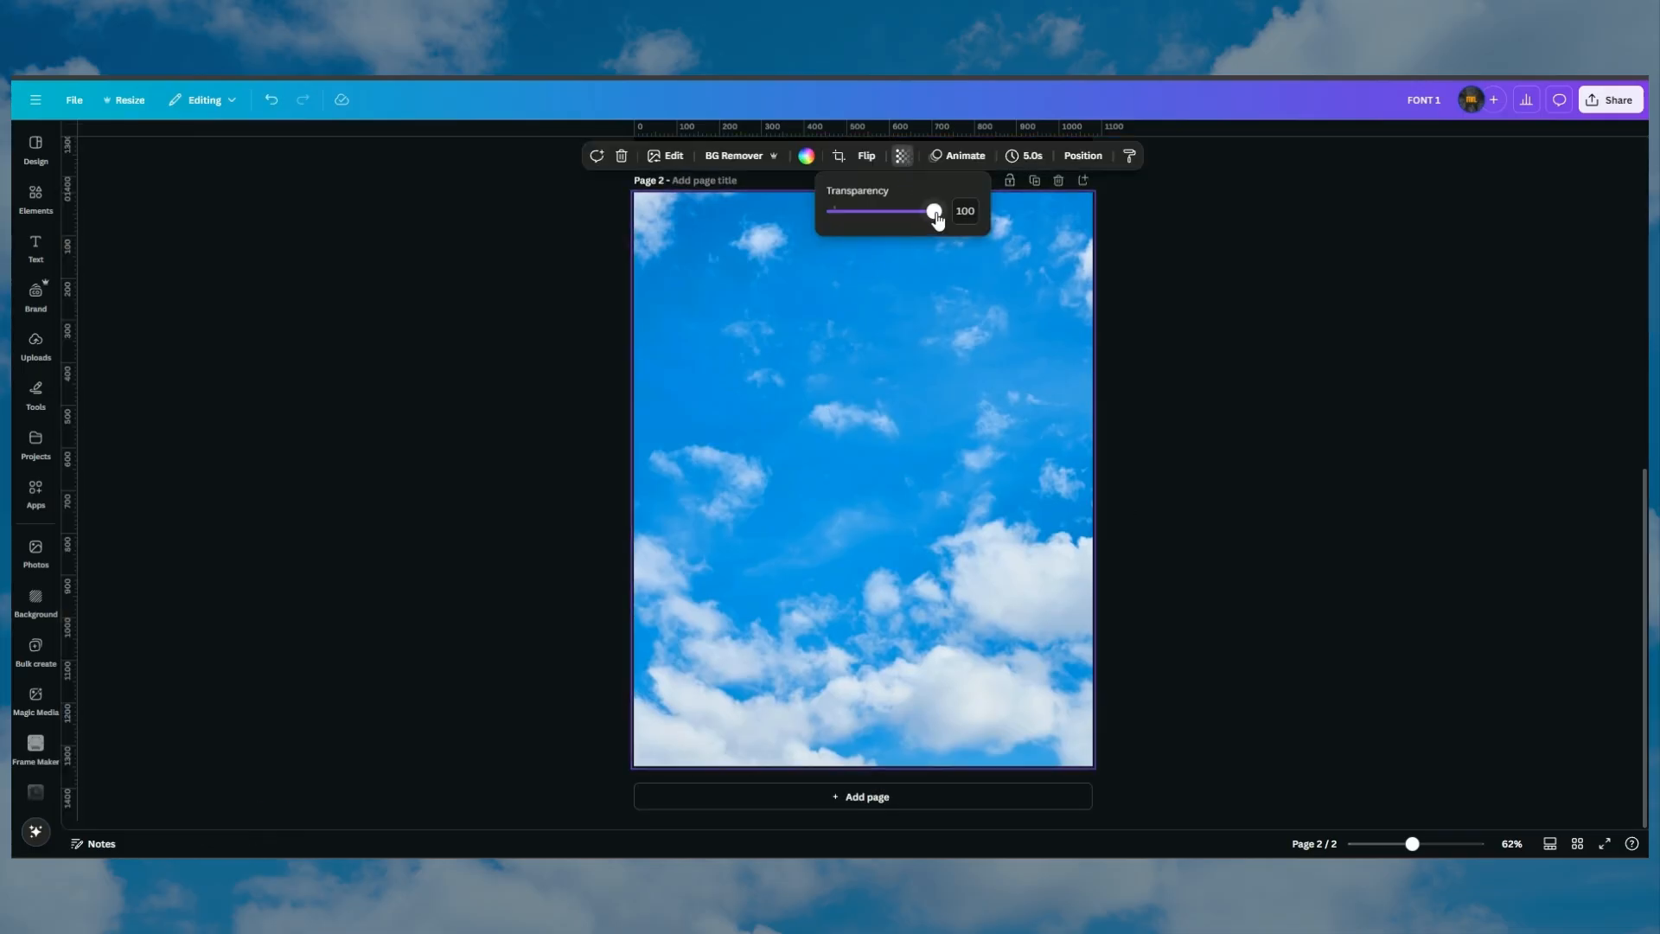
drag(936, 218, 884, 214)
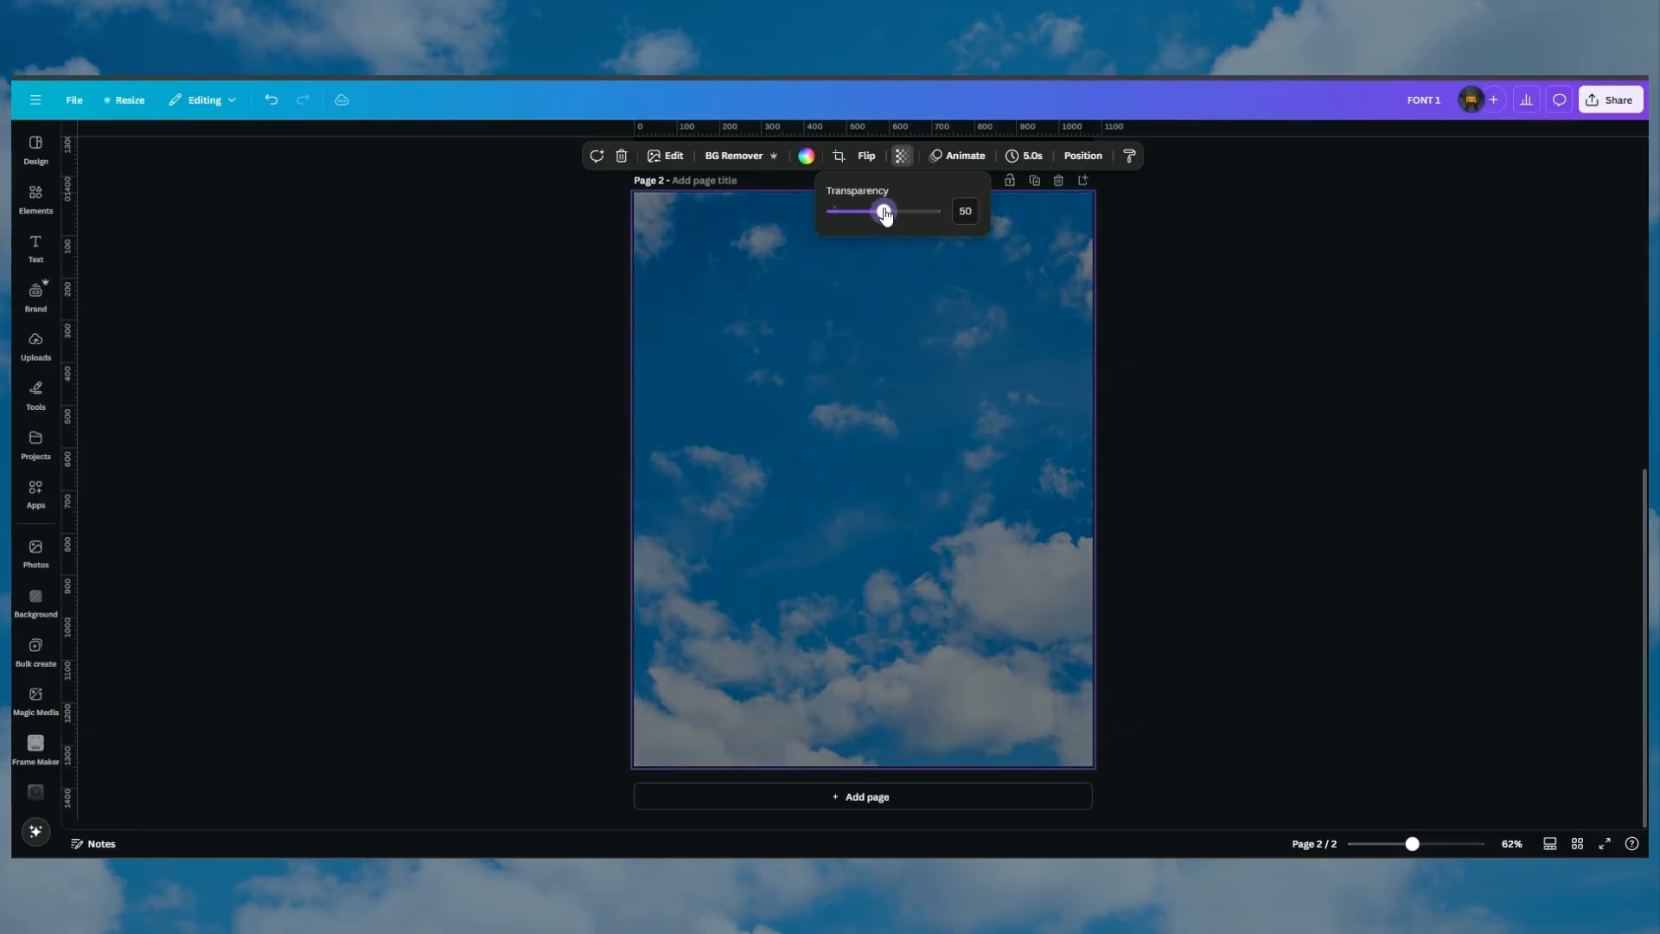
Change the colour behind the semi-transparent sky photo to the bright medium blue, the first solid swatch among the photo colours
click(806, 156)
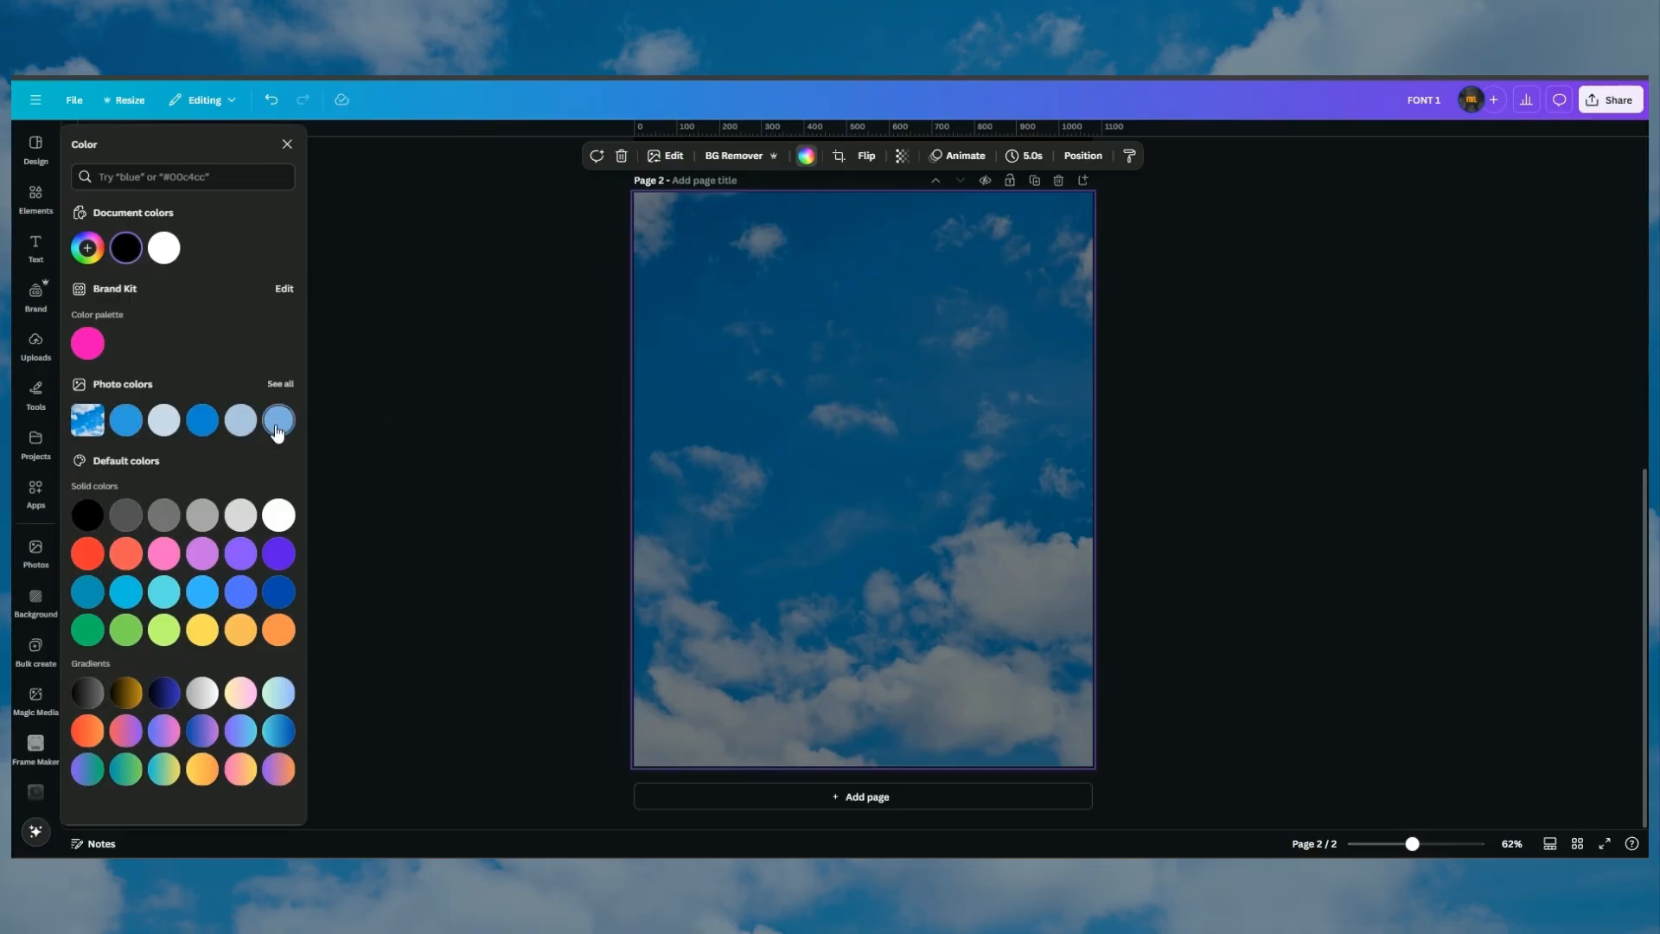
click(206, 425)
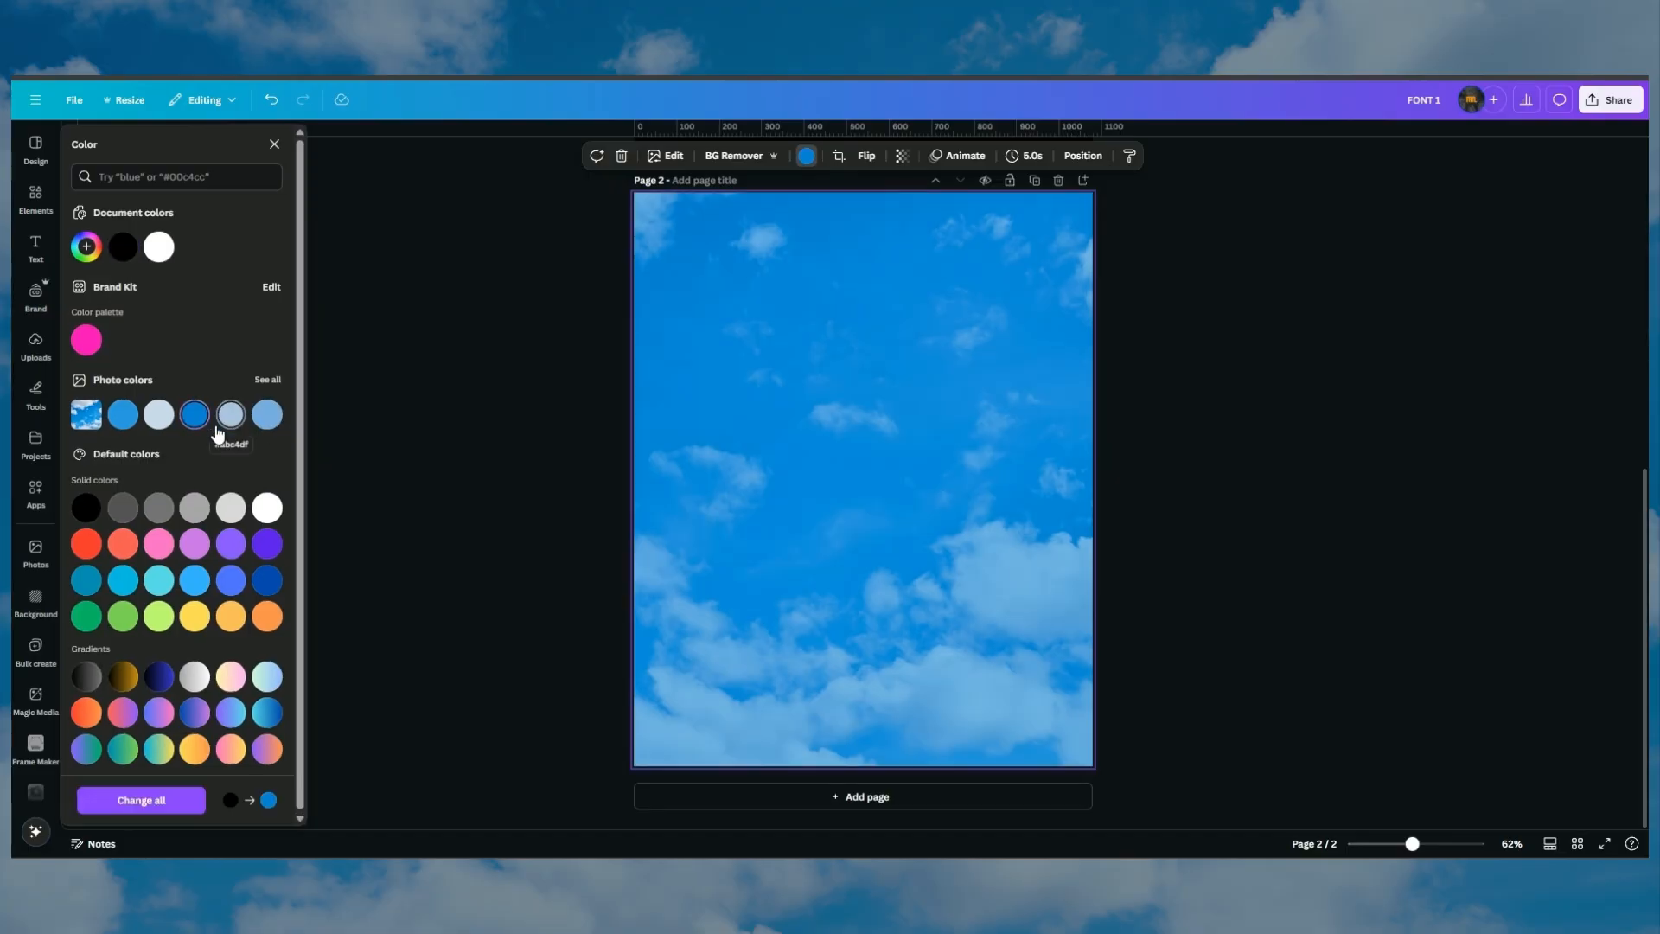
click(269, 430)
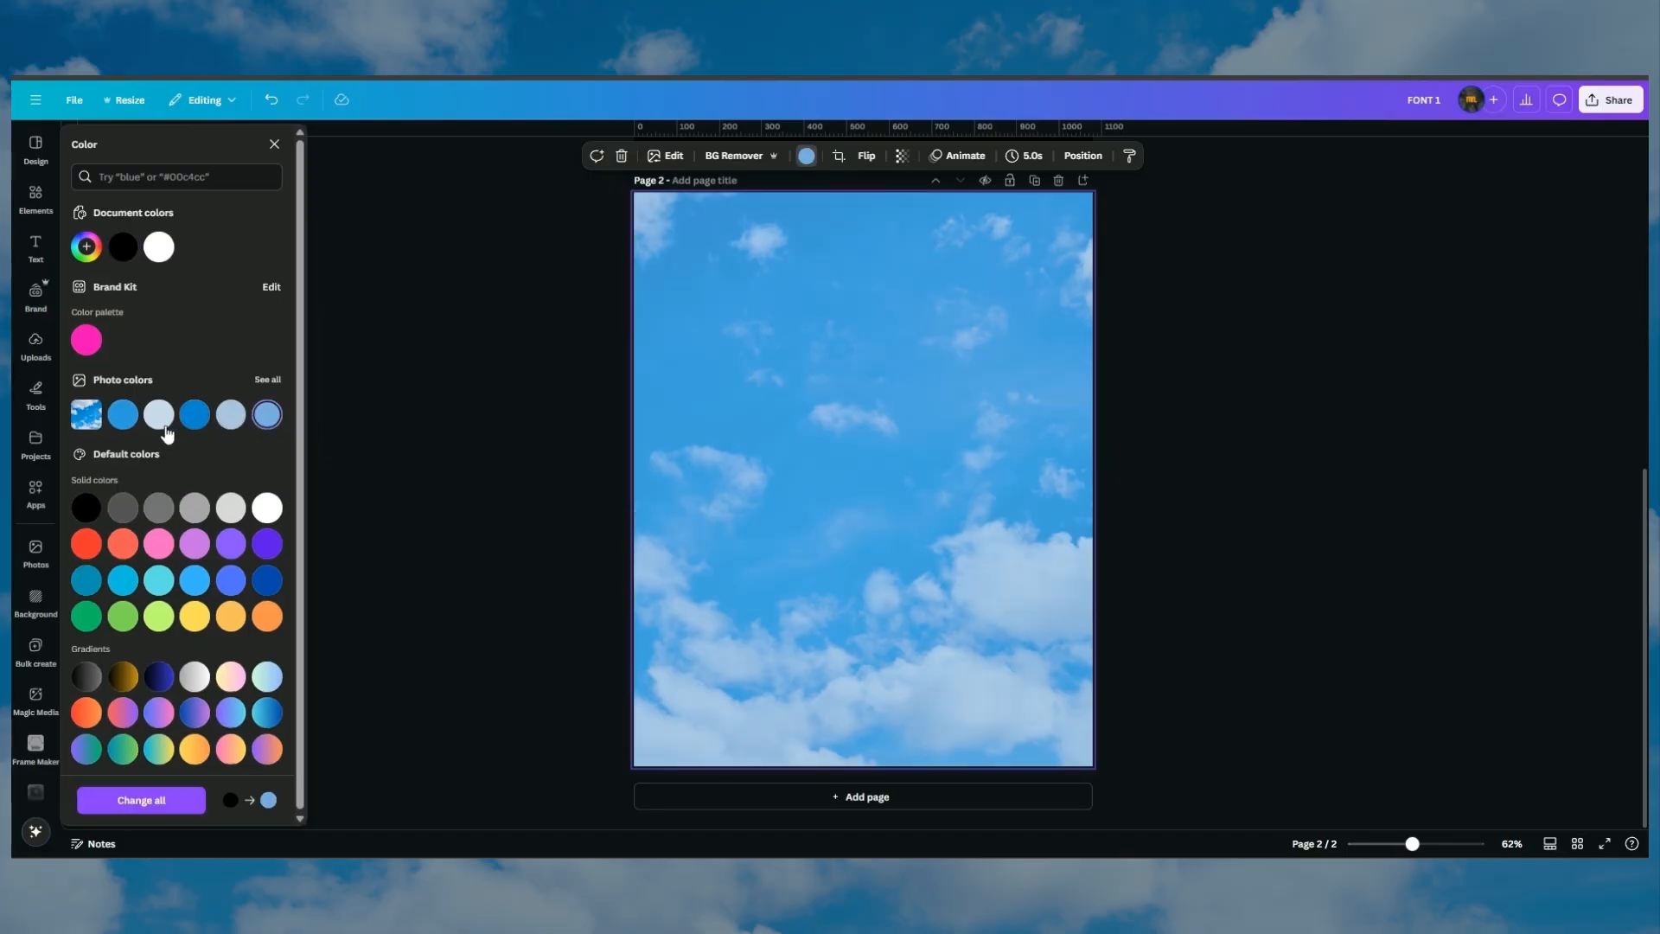
click(124, 415)
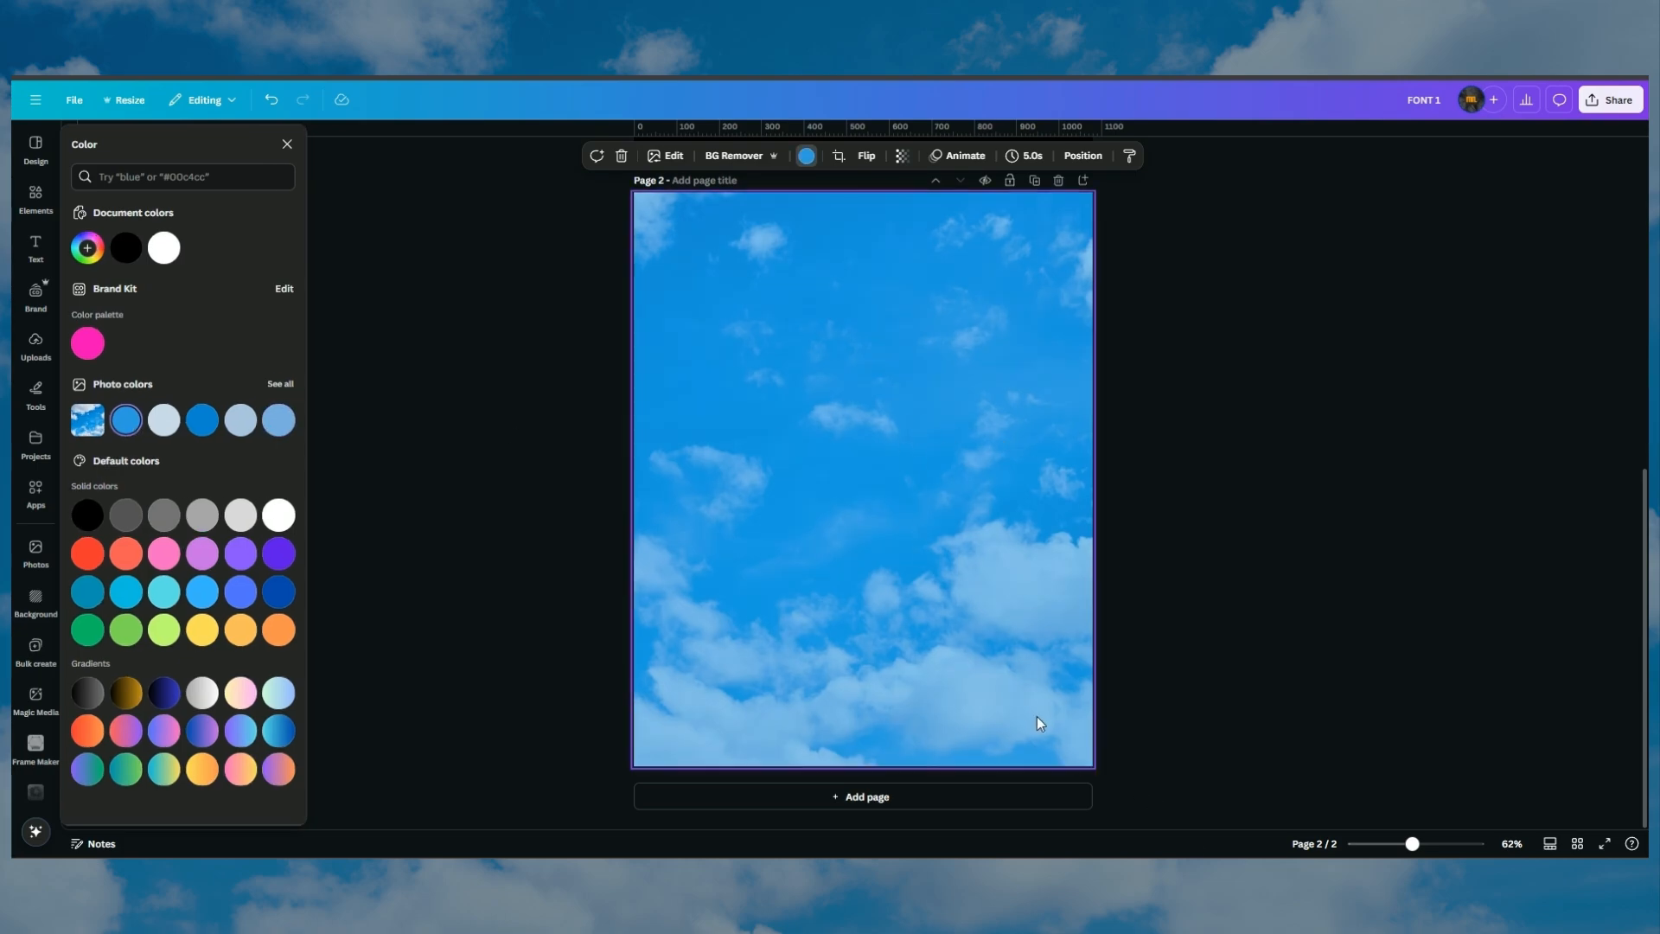
Move the FONT 1 text from page 1 onto page 2's sky and replace its wording with CLOUD WALKERS
scroll(825, 400, up, 6)
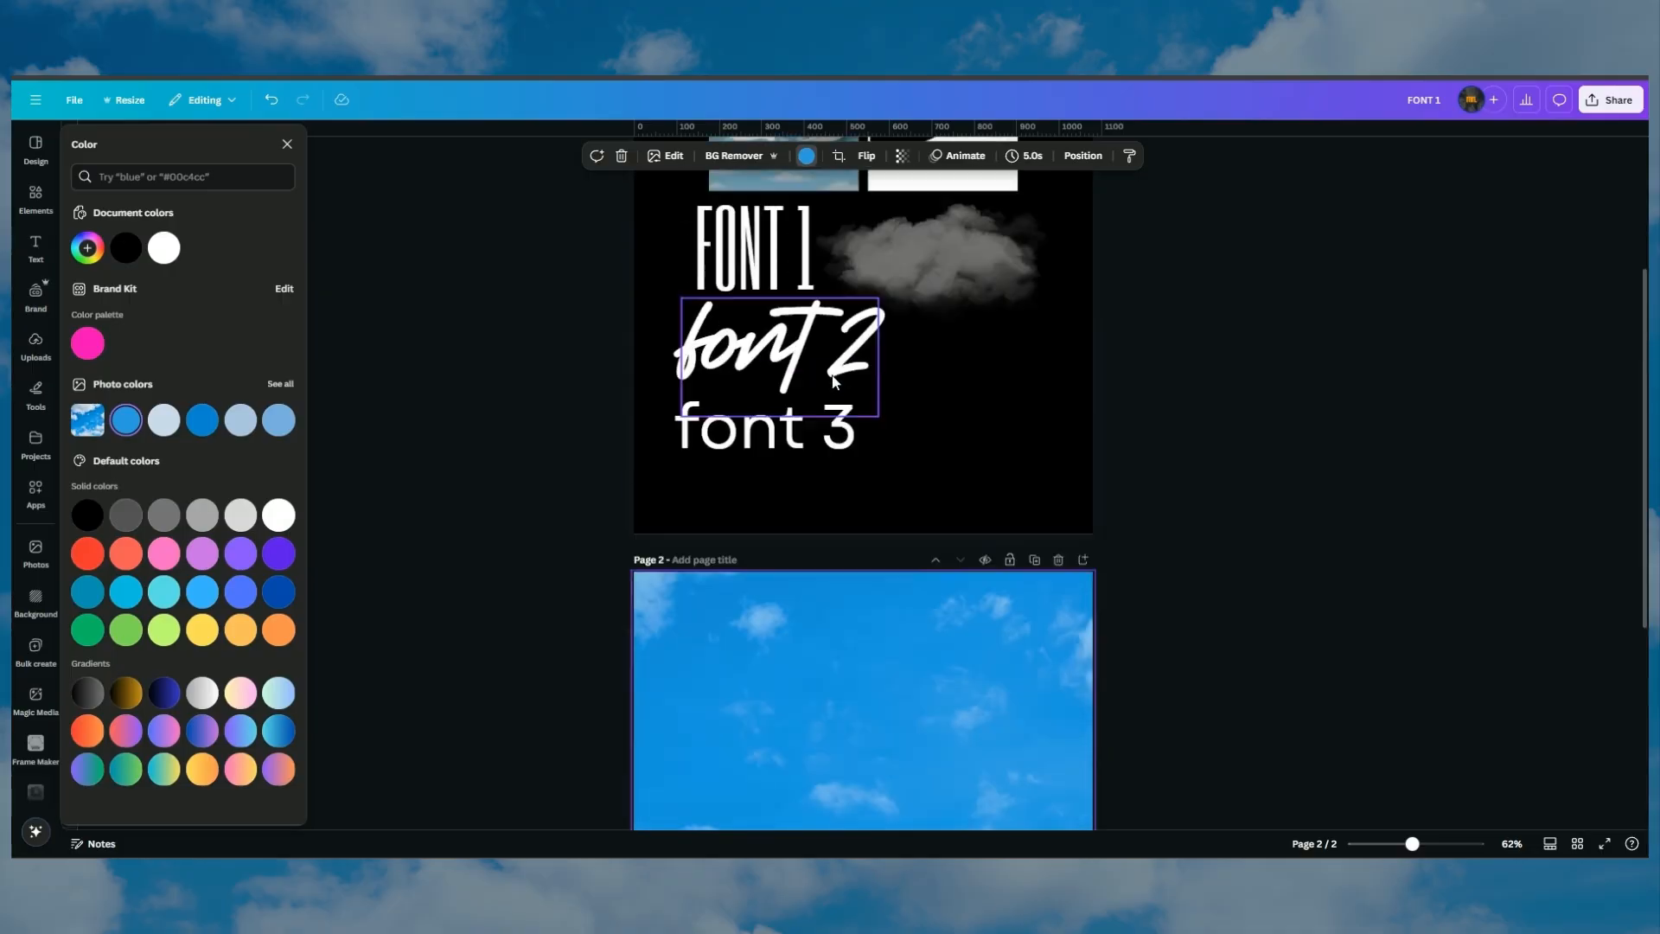
click(736, 468)
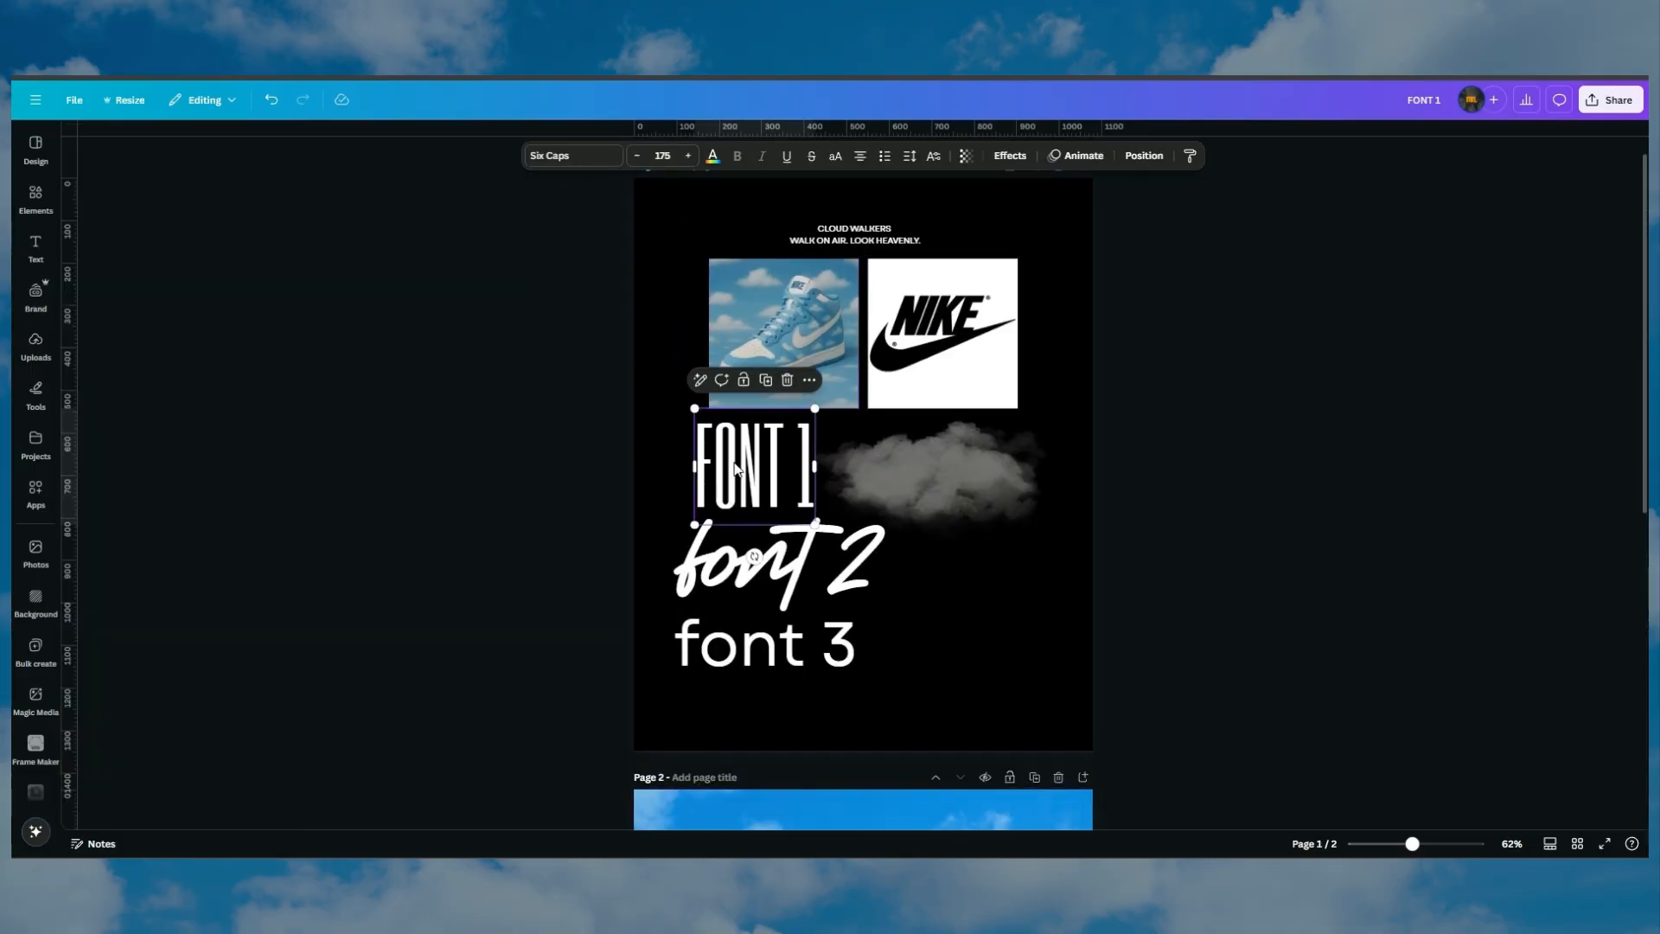
drag(736, 468, 797, 568)
scroll(818, 538, down, 5)
scroll(958, 553, down, 2)
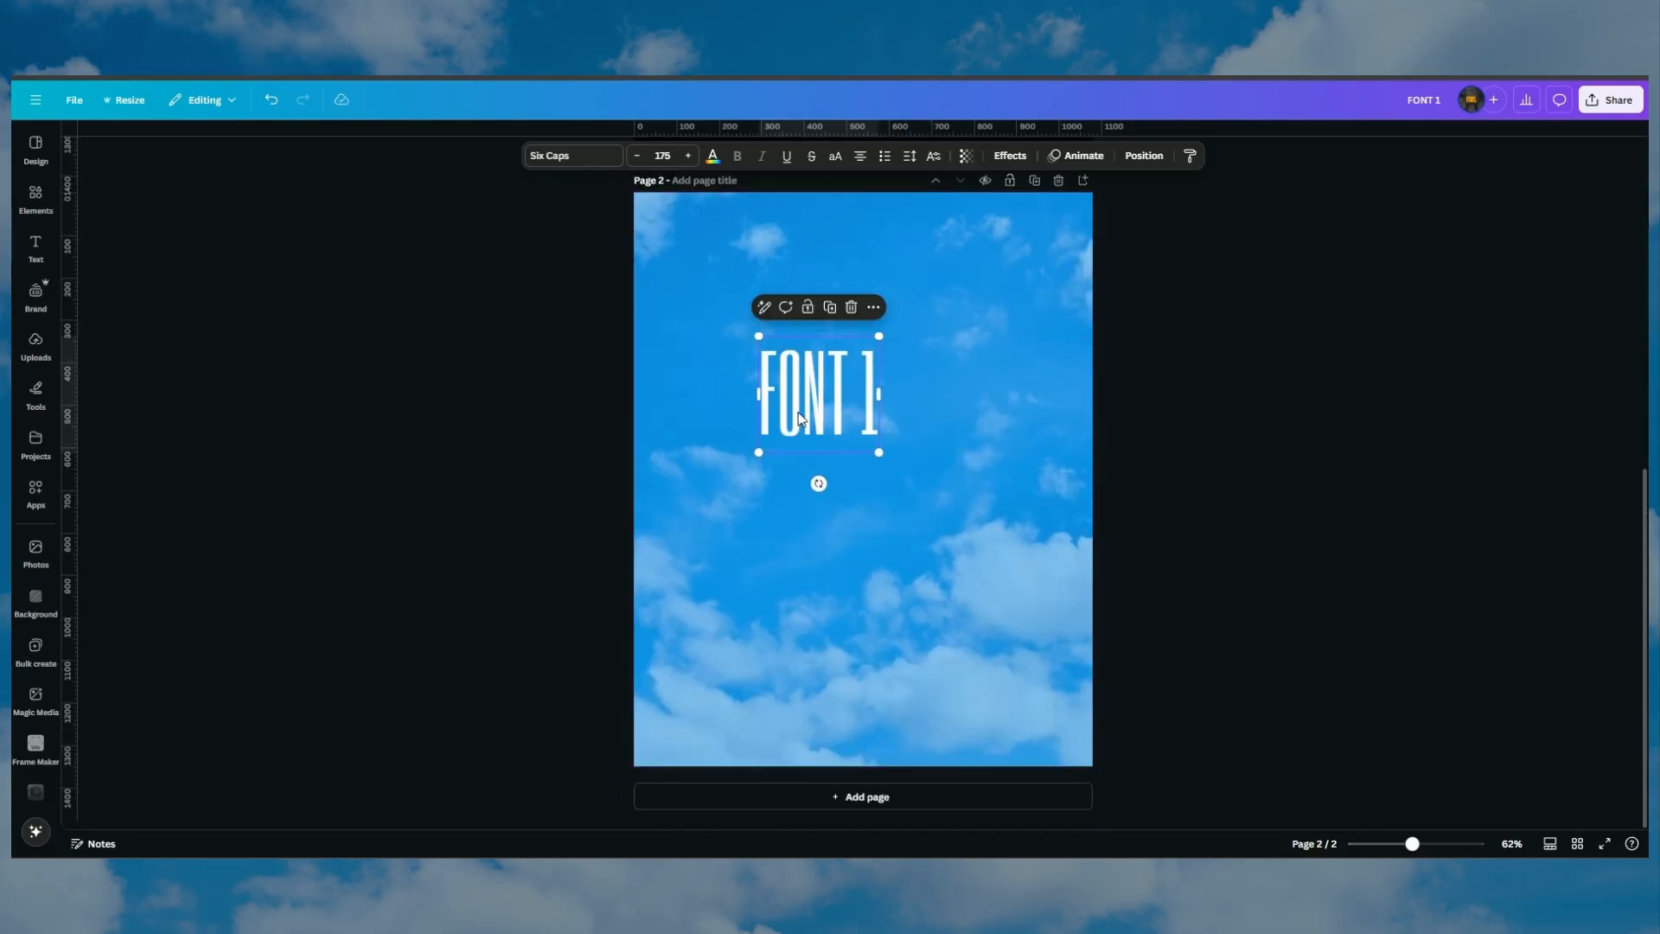
double_click(802, 418)
text(CLOUD)
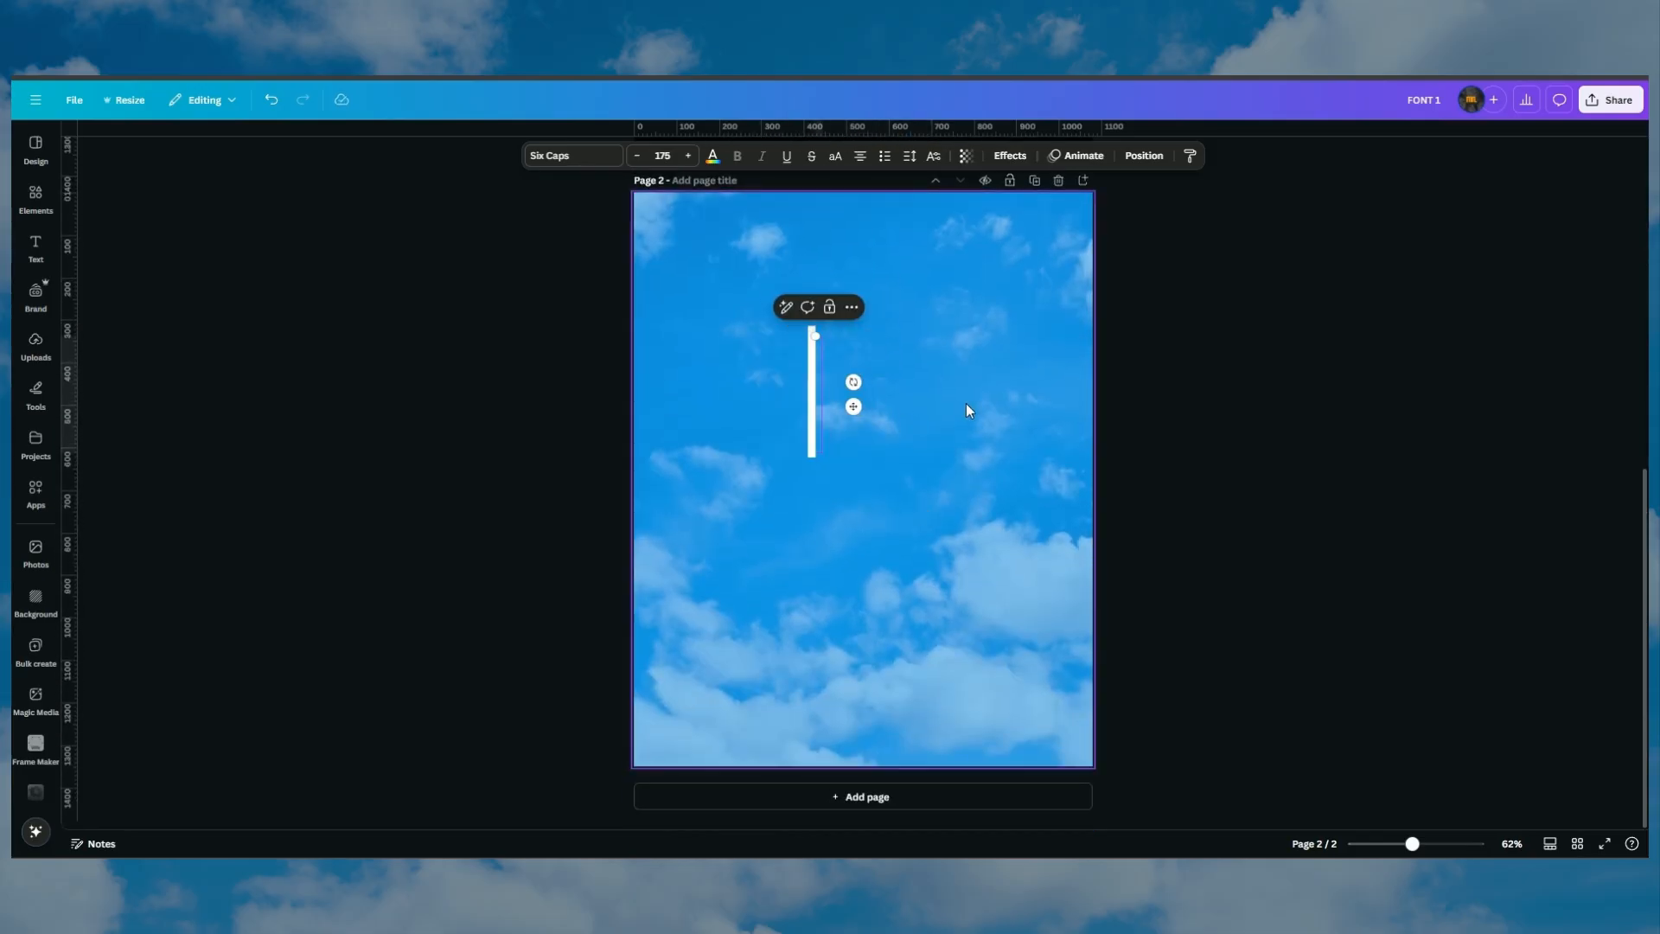
text( WALKERS)
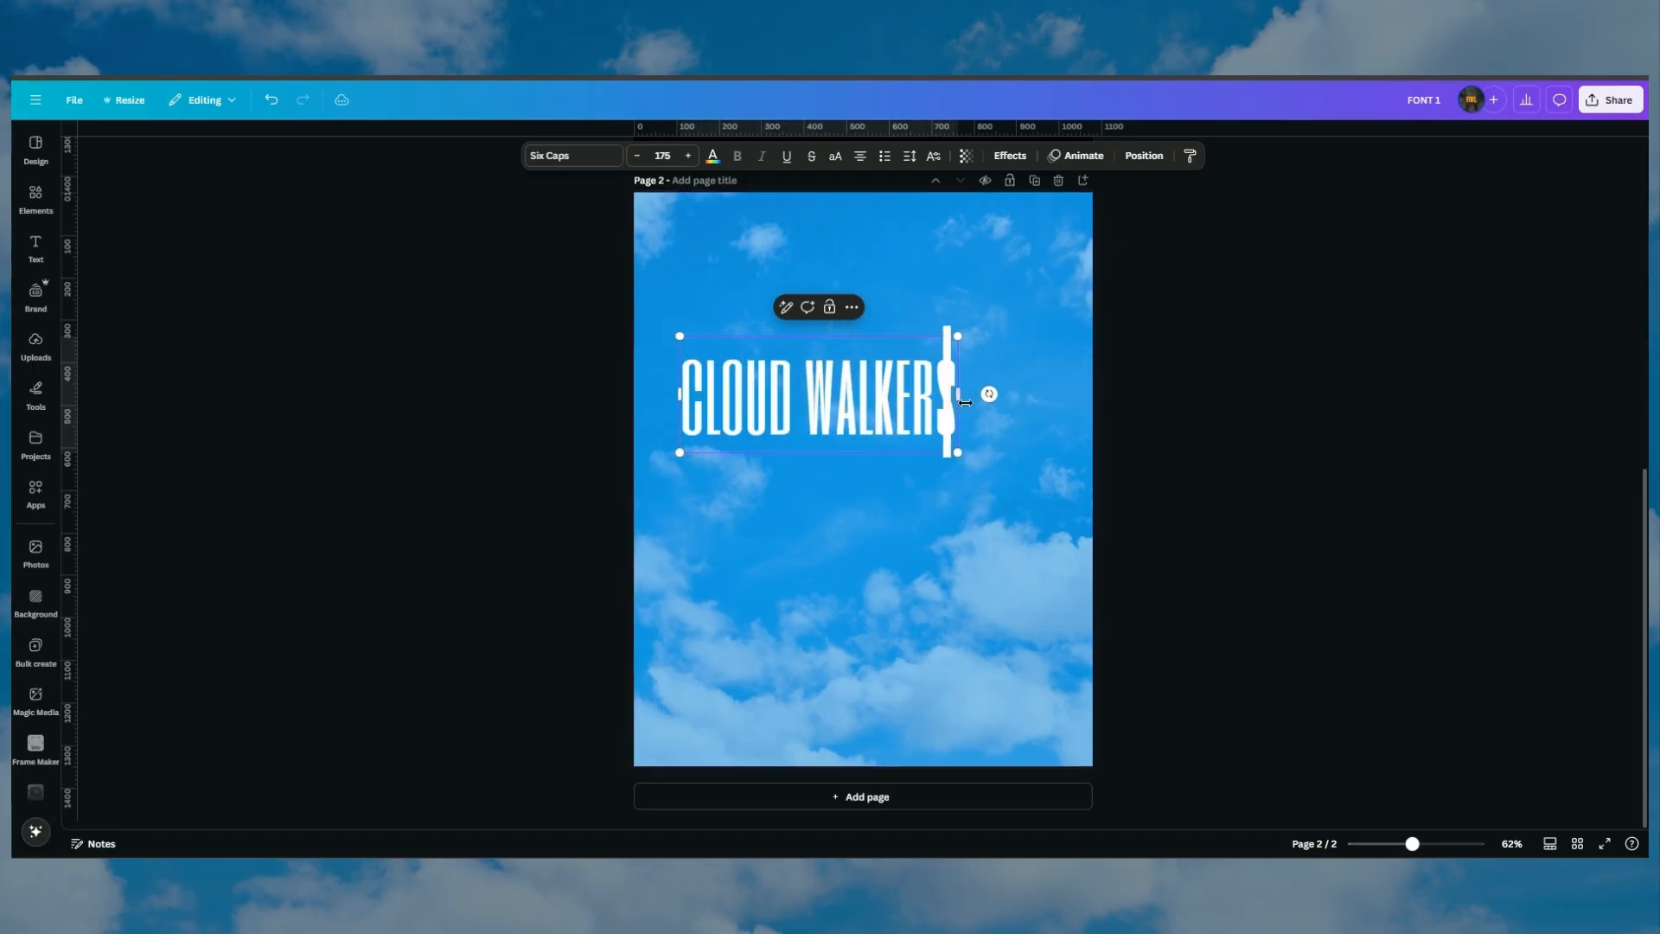
Enlarge the CLOUD WALKERS heading to font size 256 and duplicate it just below with the wording NIKE DUNKS
drag(957, 452, 1087, 507)
drag(1020, 463, 988, 583)
double_click(988, 583)
text(NIKE DUNKS)
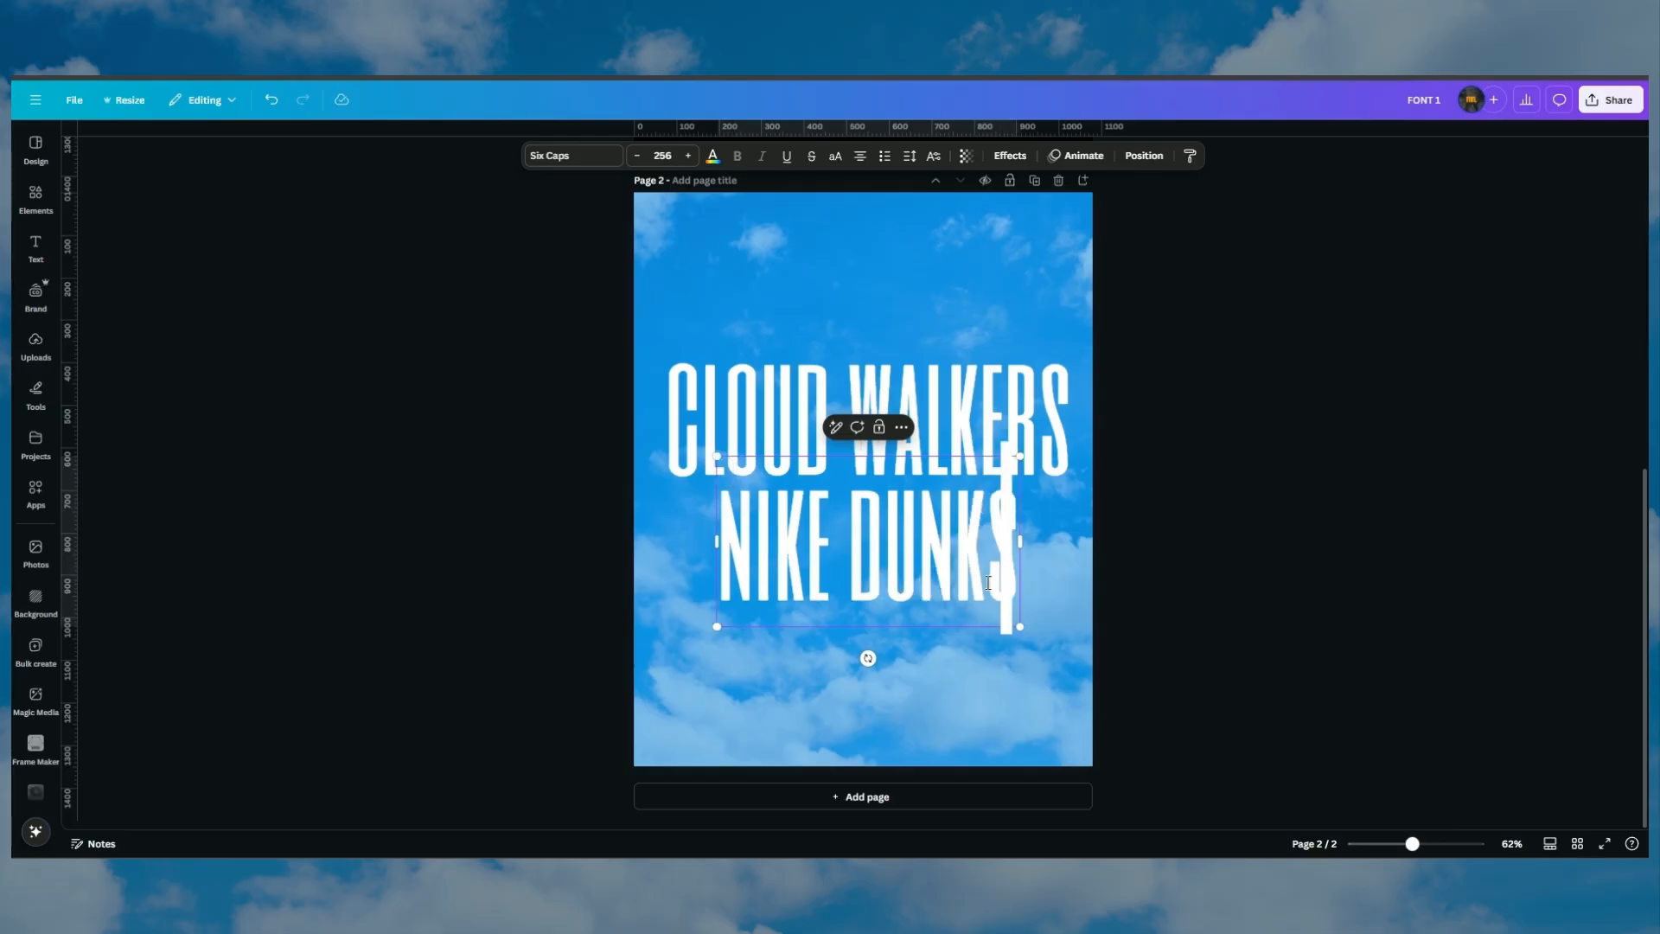
click(1282, 528)
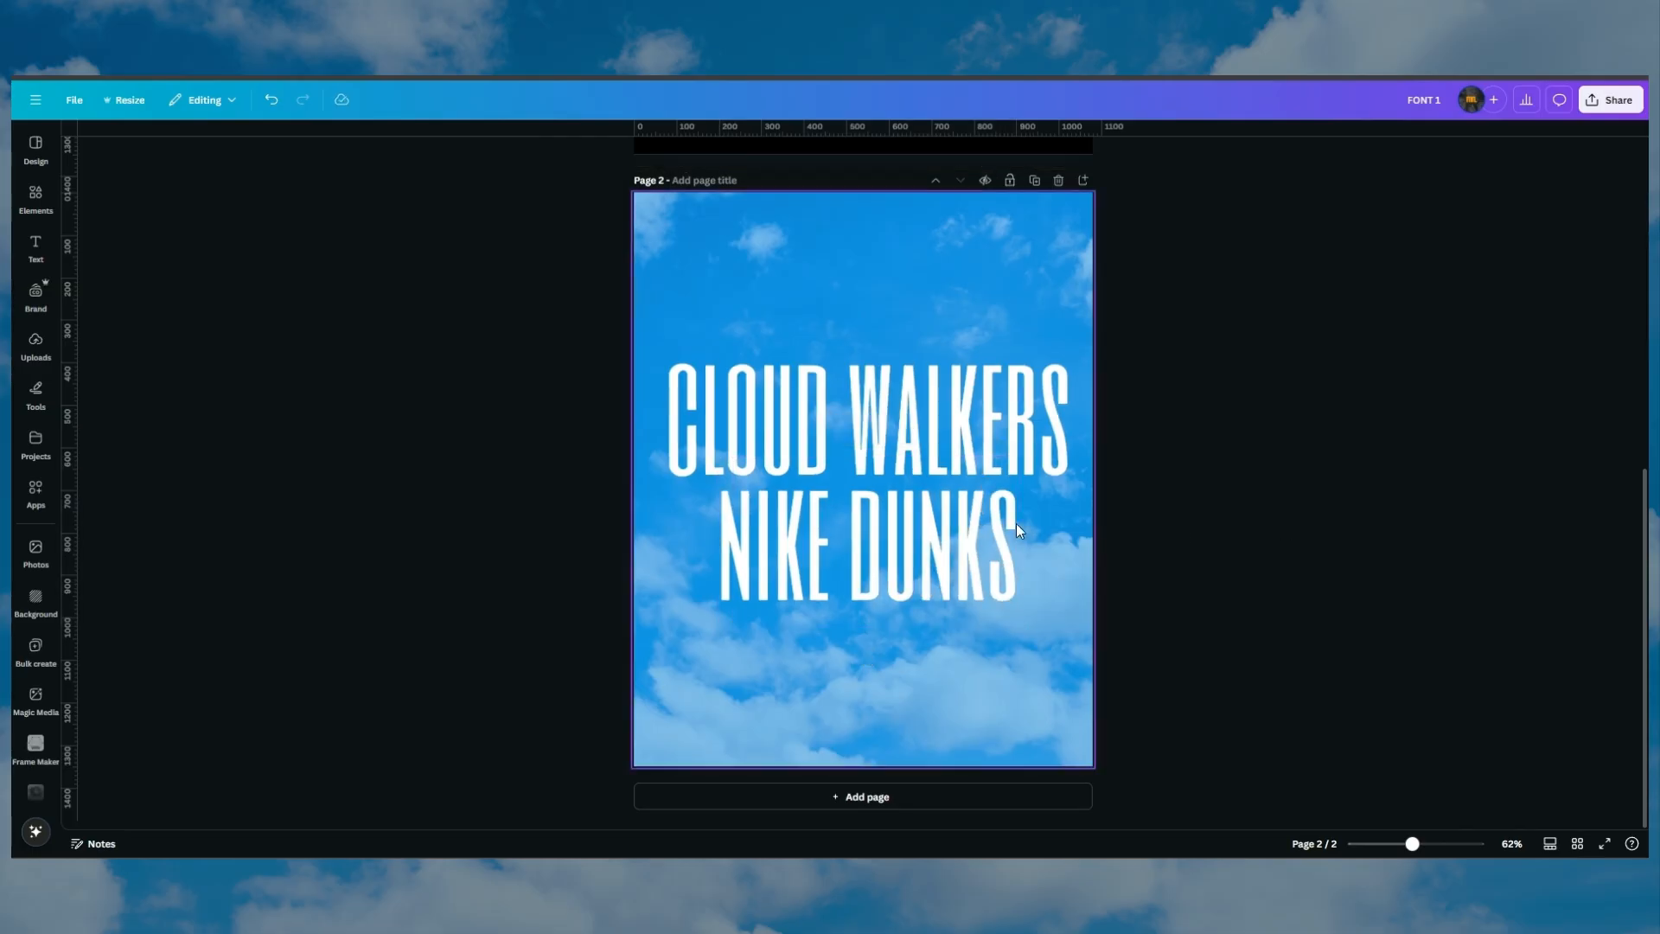
Line up NIKE DUNKS with the left edge of CLOUD WALKERS, scaled to font size 350 and tucked directly beneath it
drag(961, 545, 892, 559)
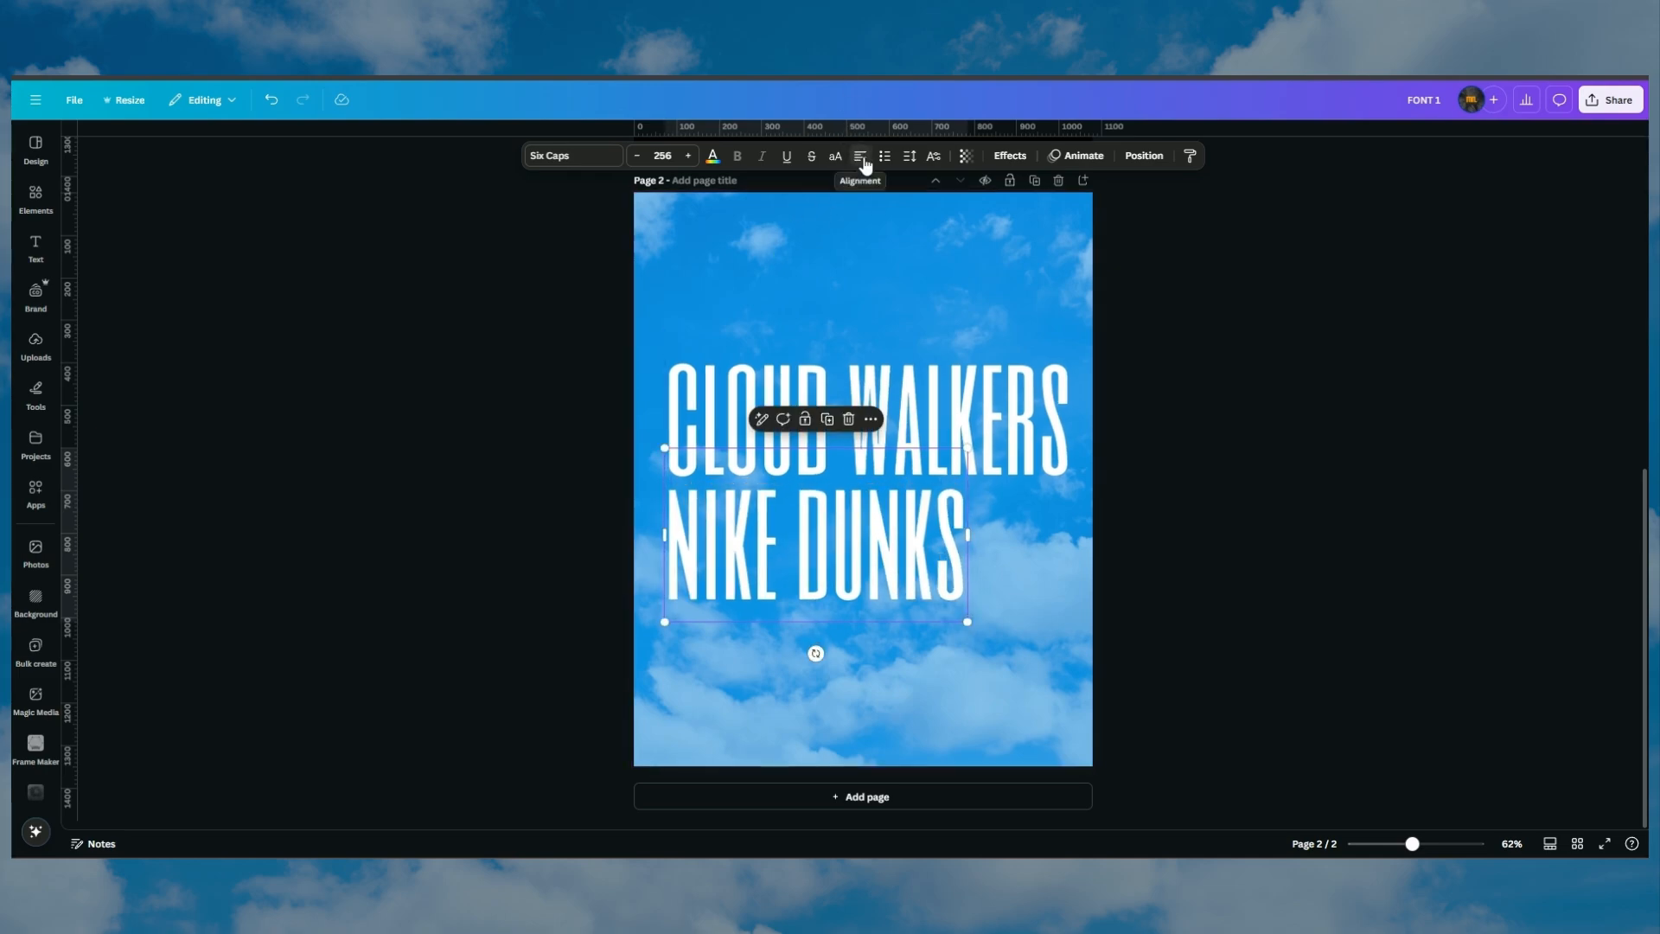
drag(967, 622, 1067, 698)
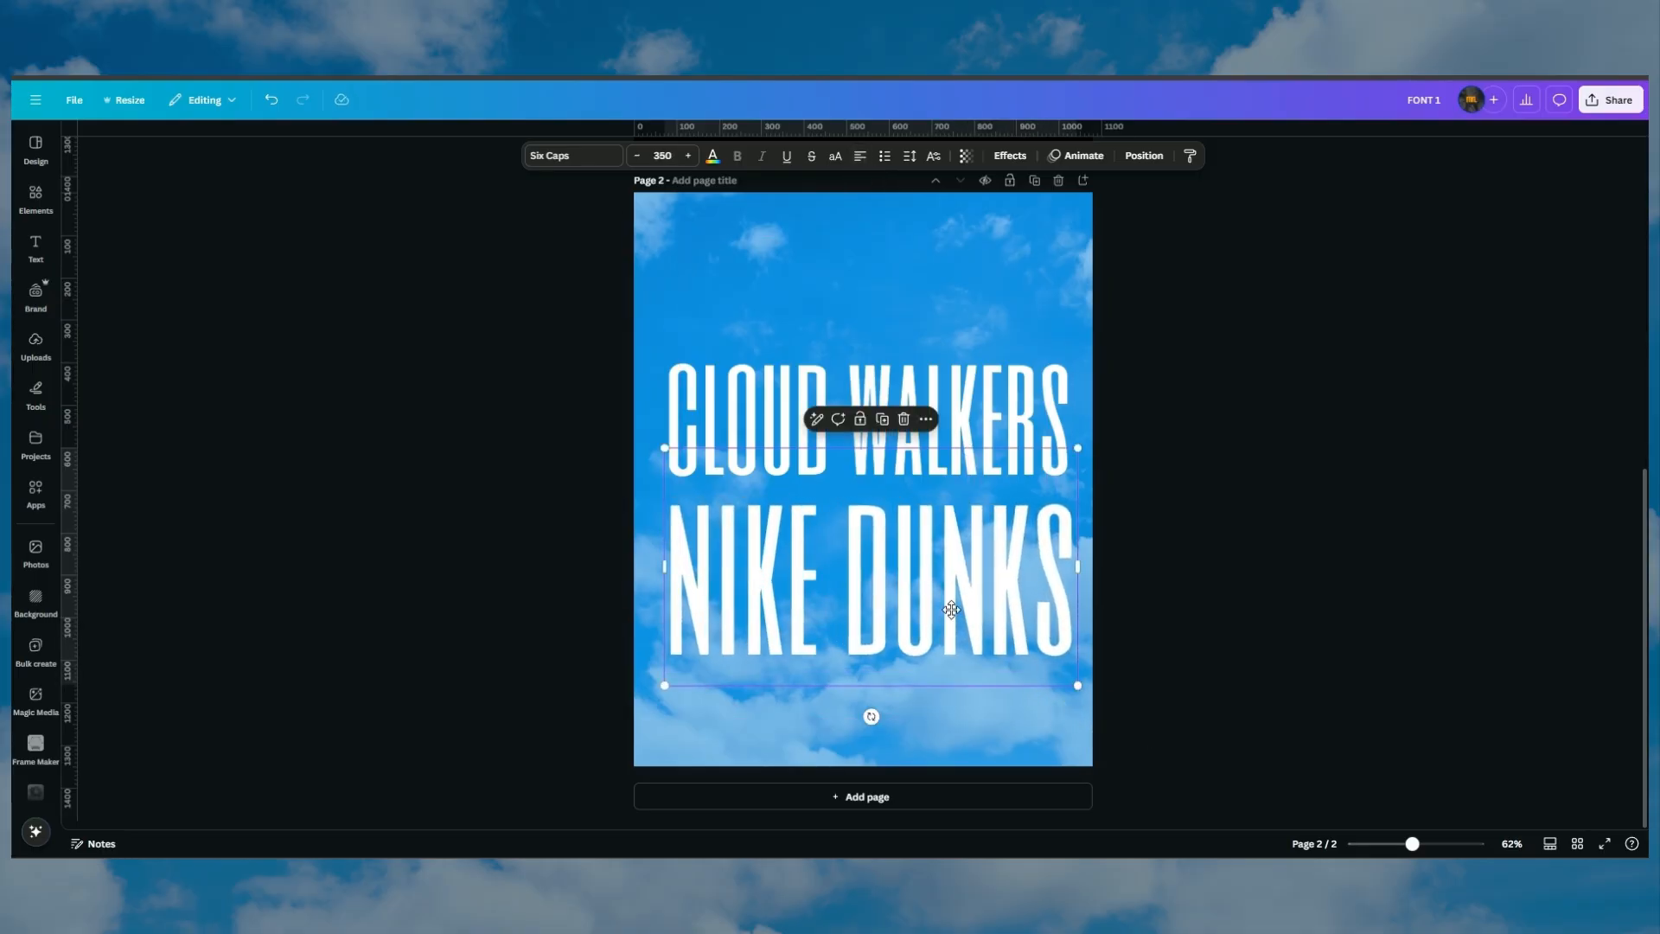
drag(954, 598, 952, 593)
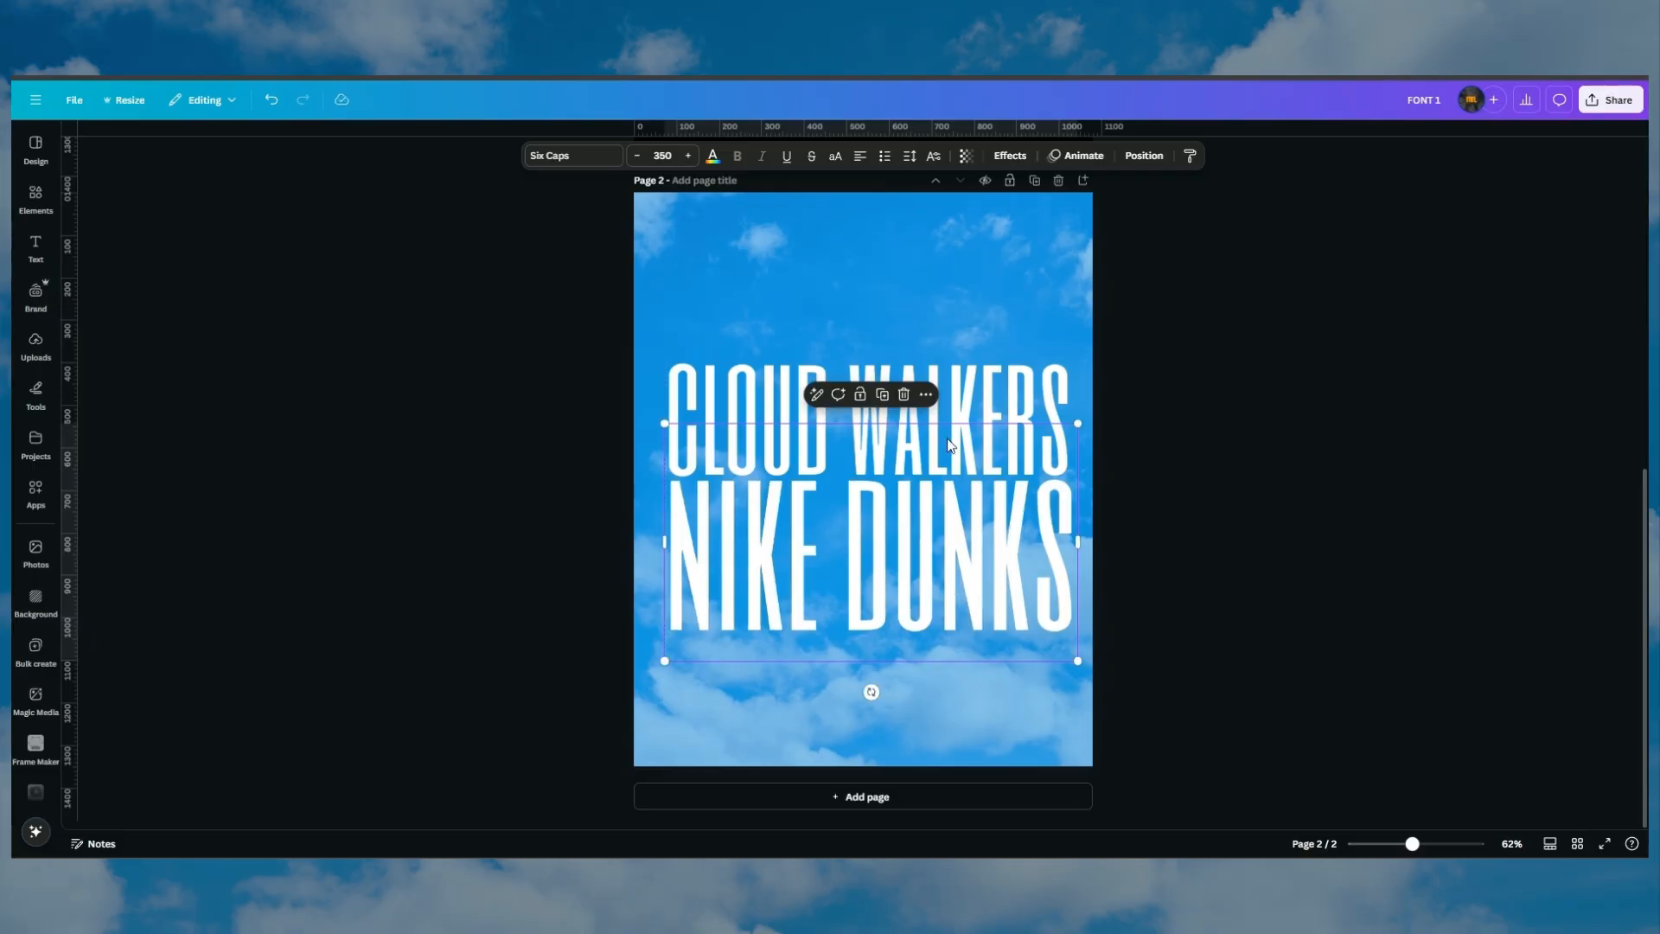
Apply the Hollow text effect to NIKE DUNKS with a thickness of 1
click(1019, 157)
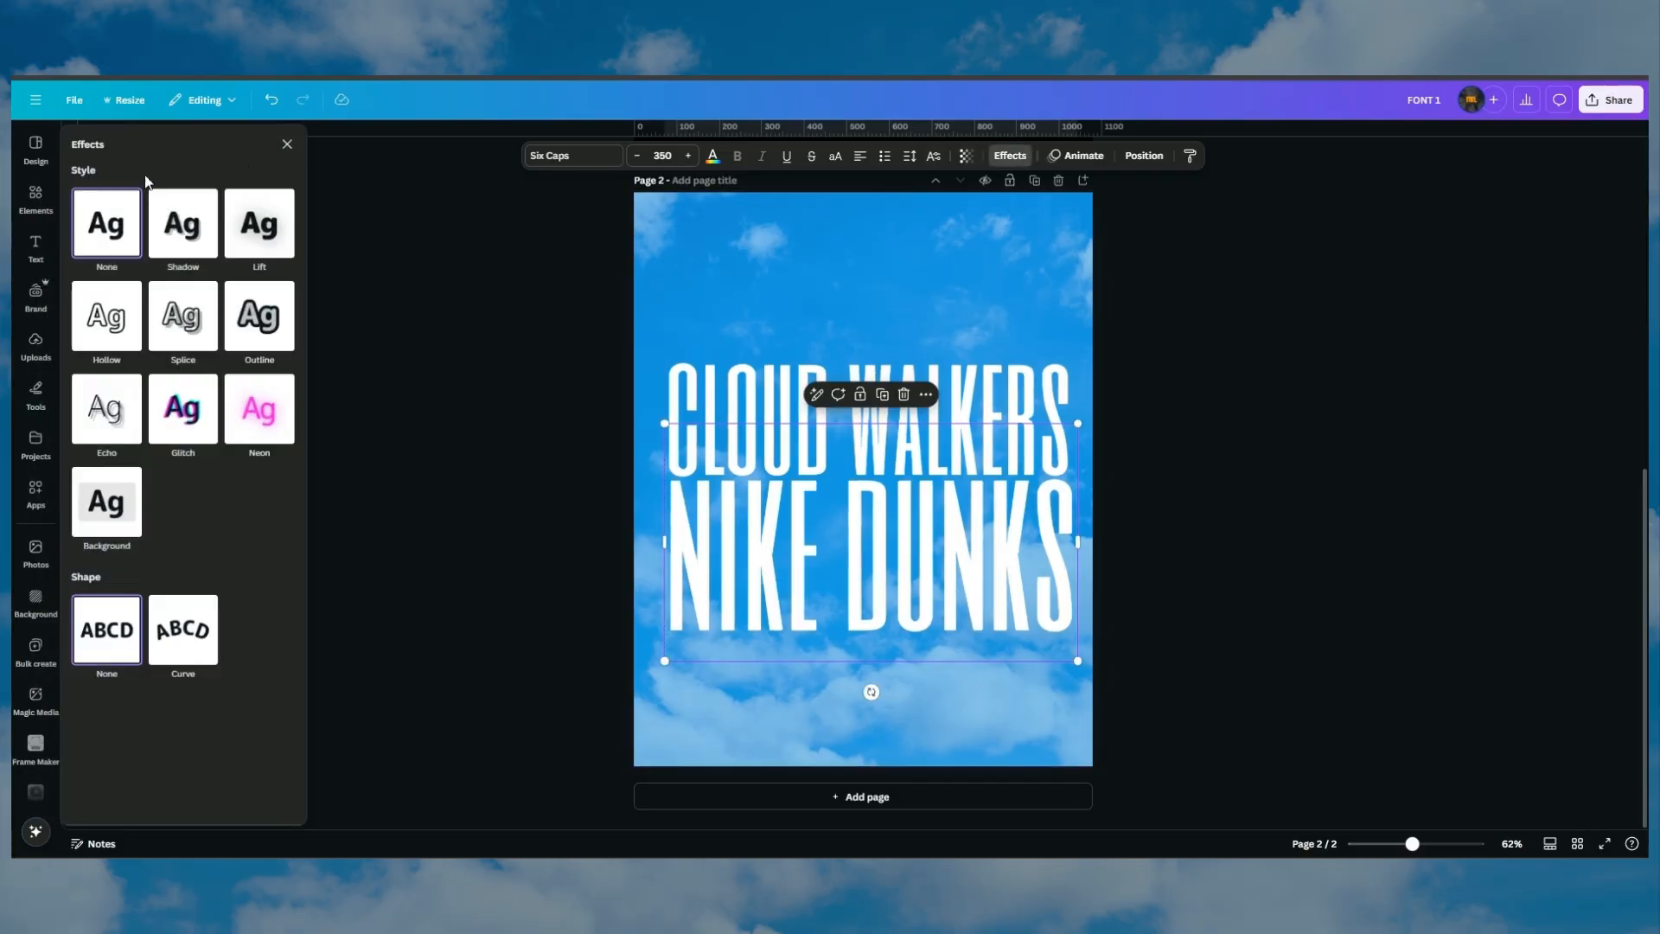
click(105, 319)
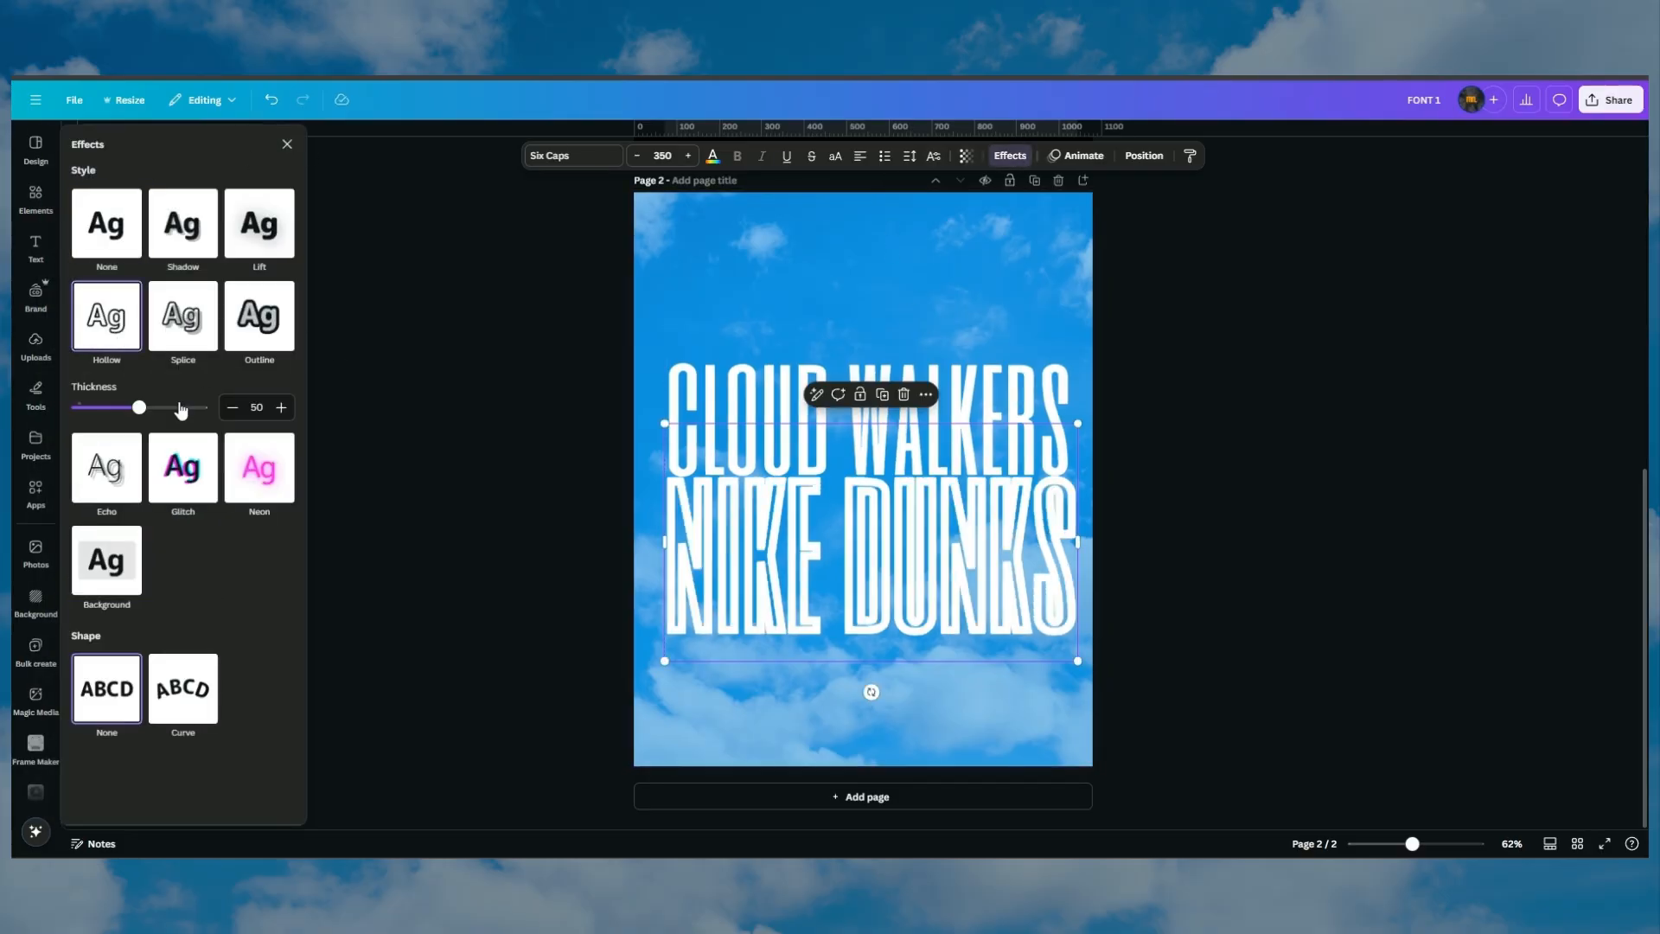
drag(139, 407, 78, 416)
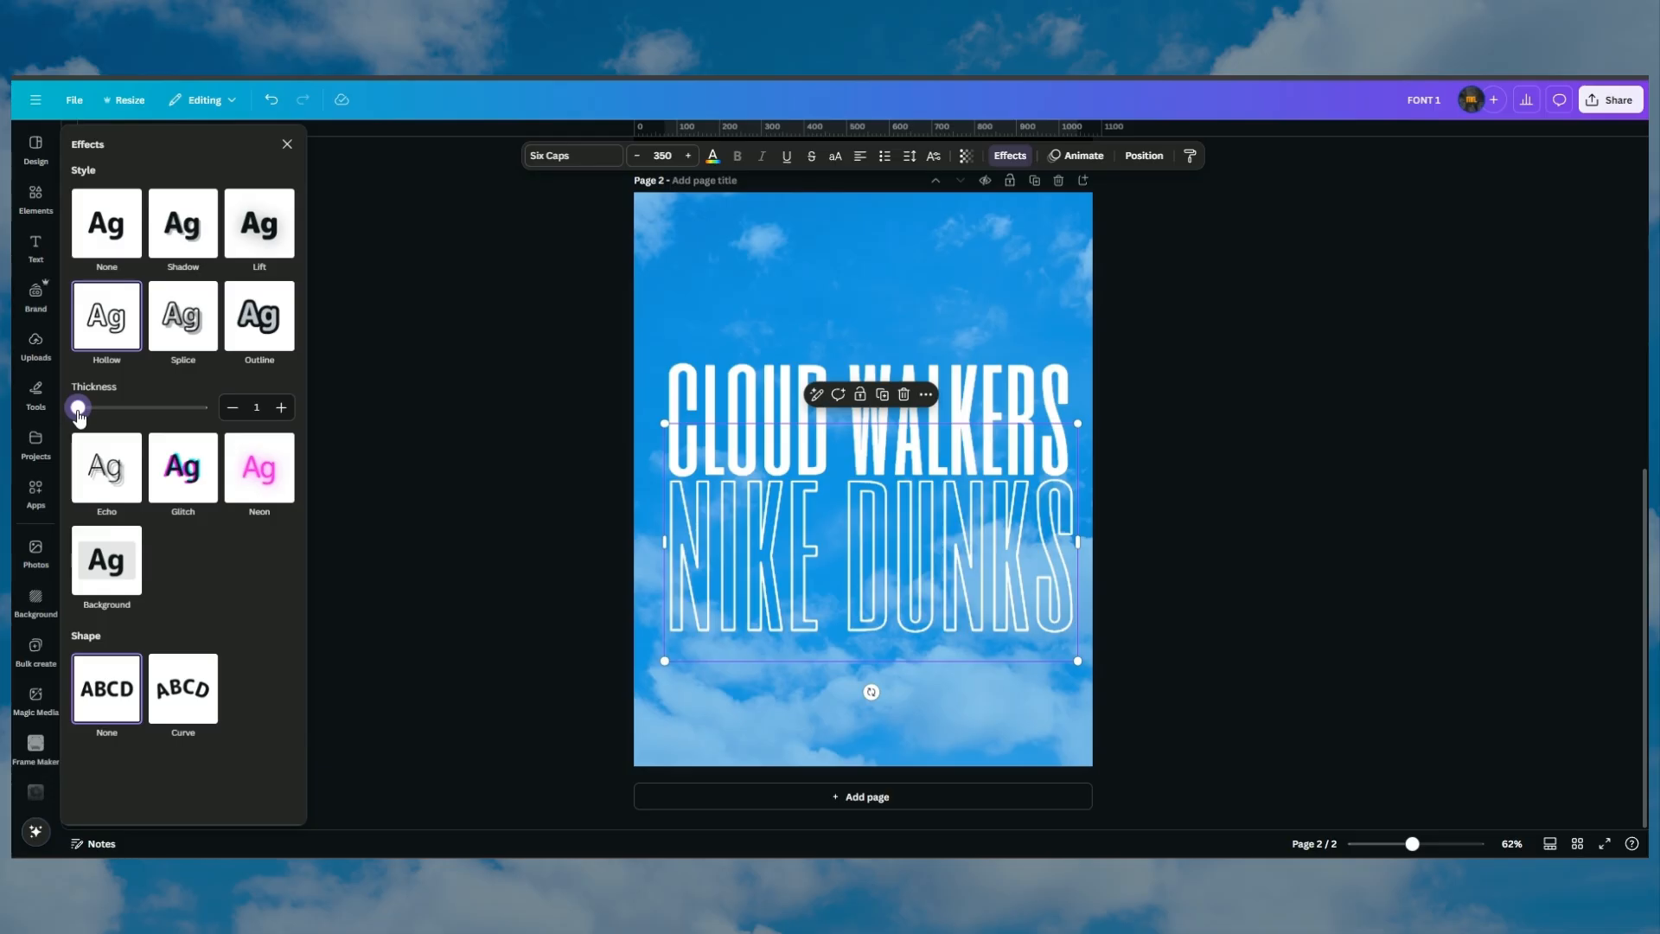
Centre both headings together horizontally on the page and set their transparency to 75
drag(579, 327, 982, 594)
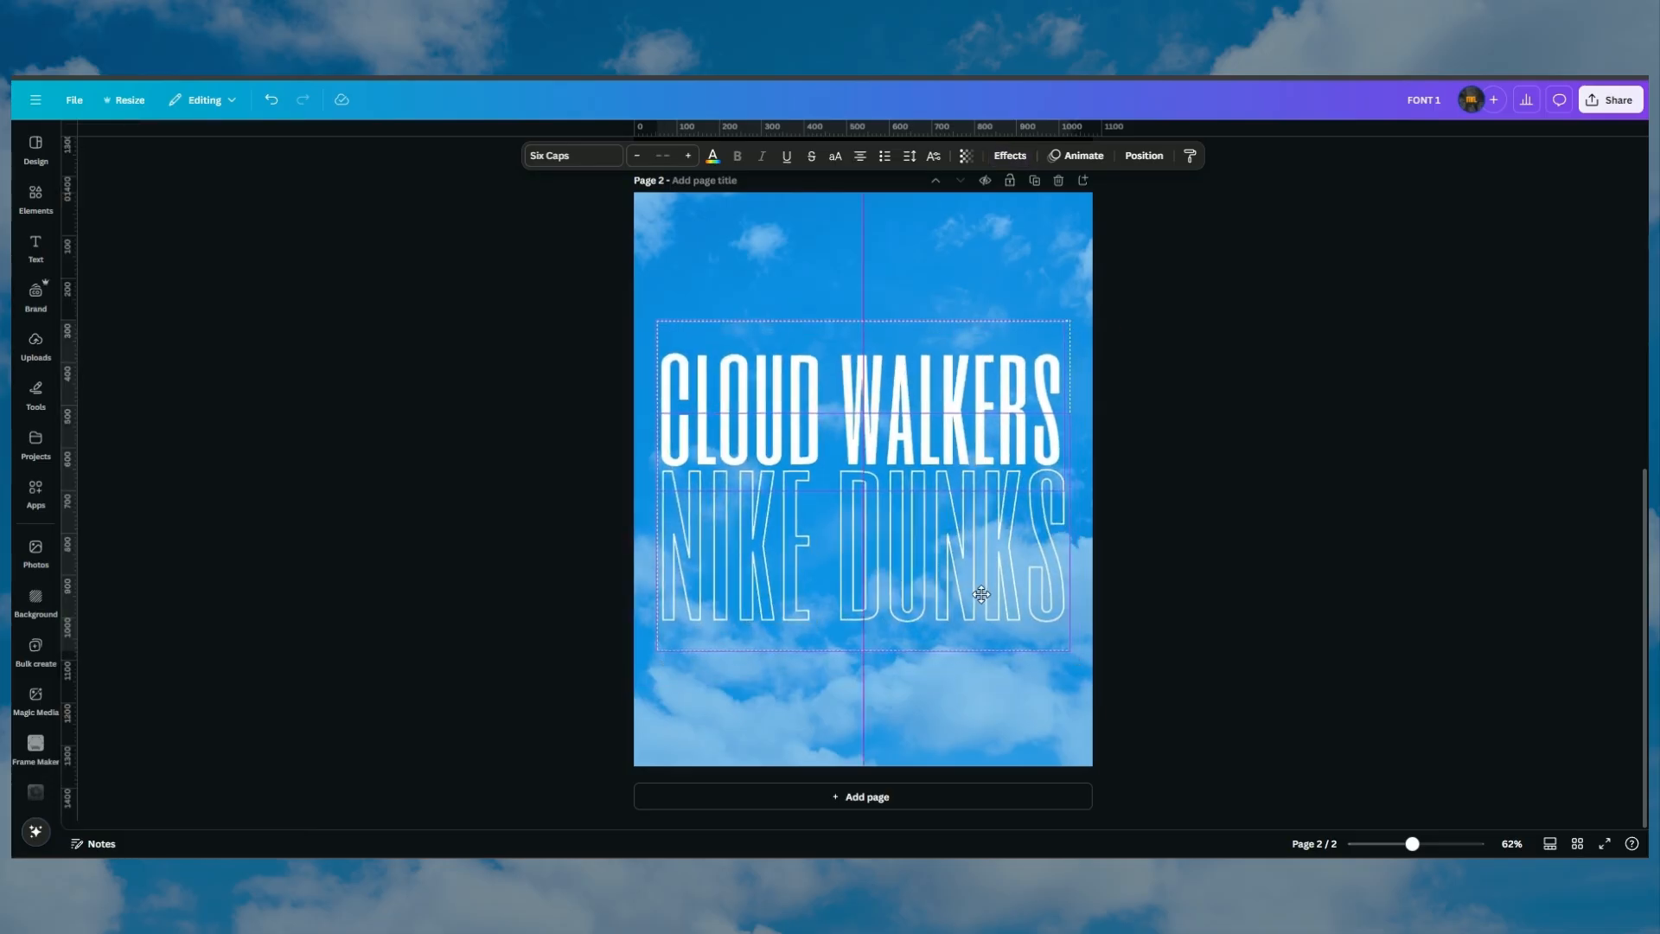
click(965, 155)
drag(997, 211, 974, 217)
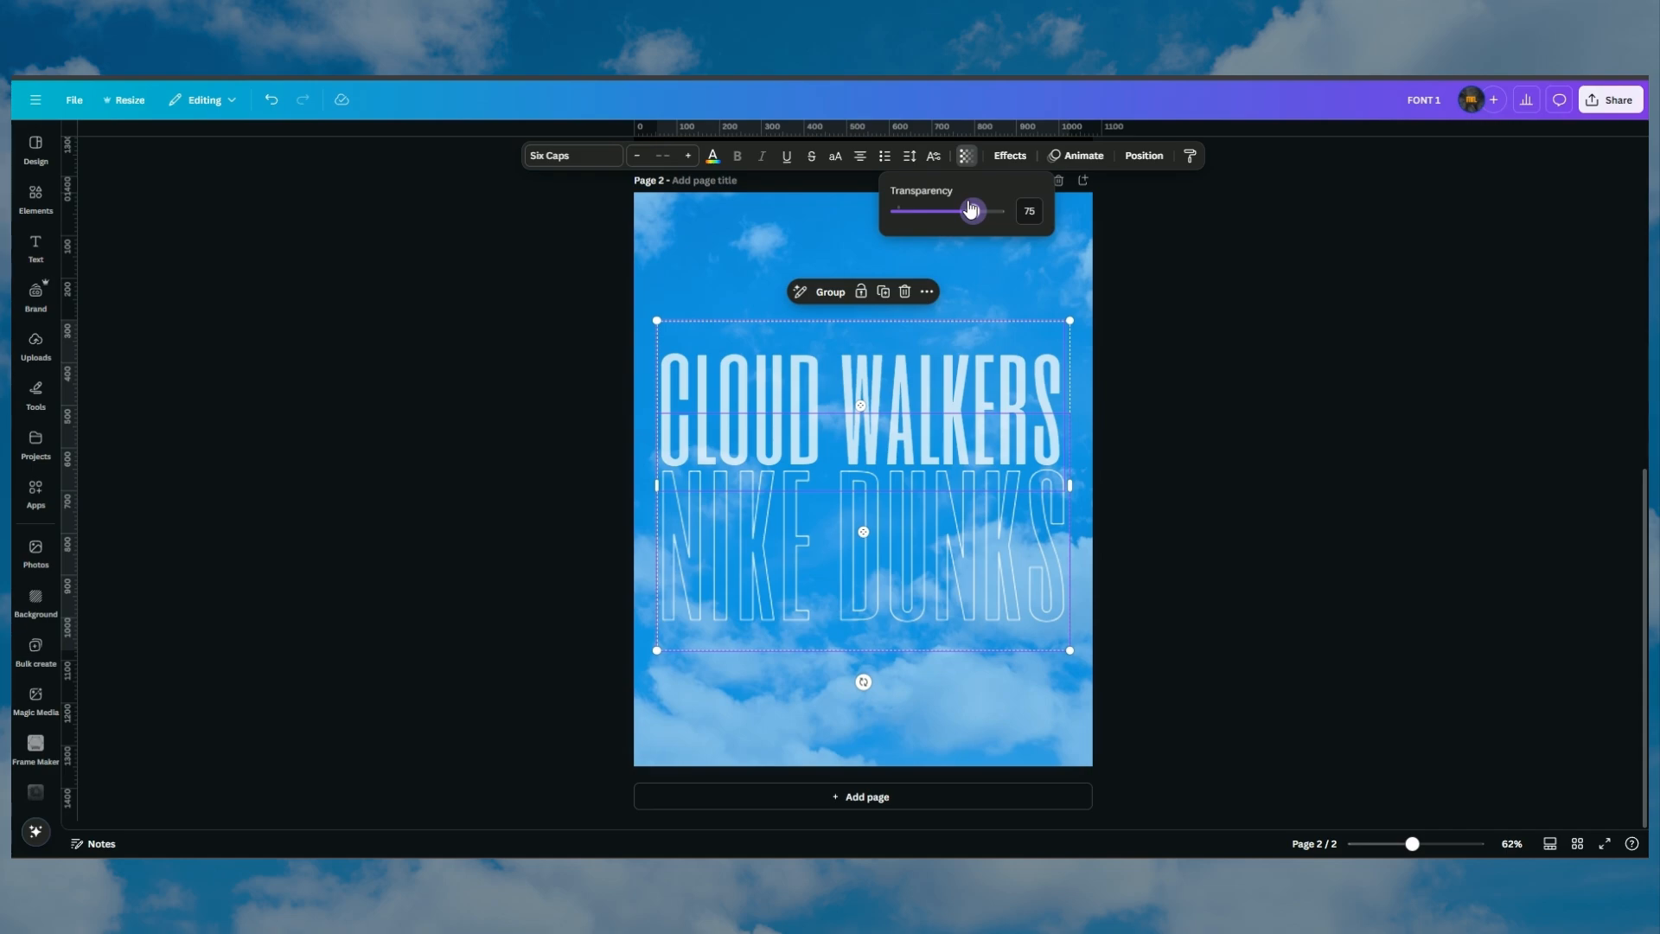
click(1294, 348)
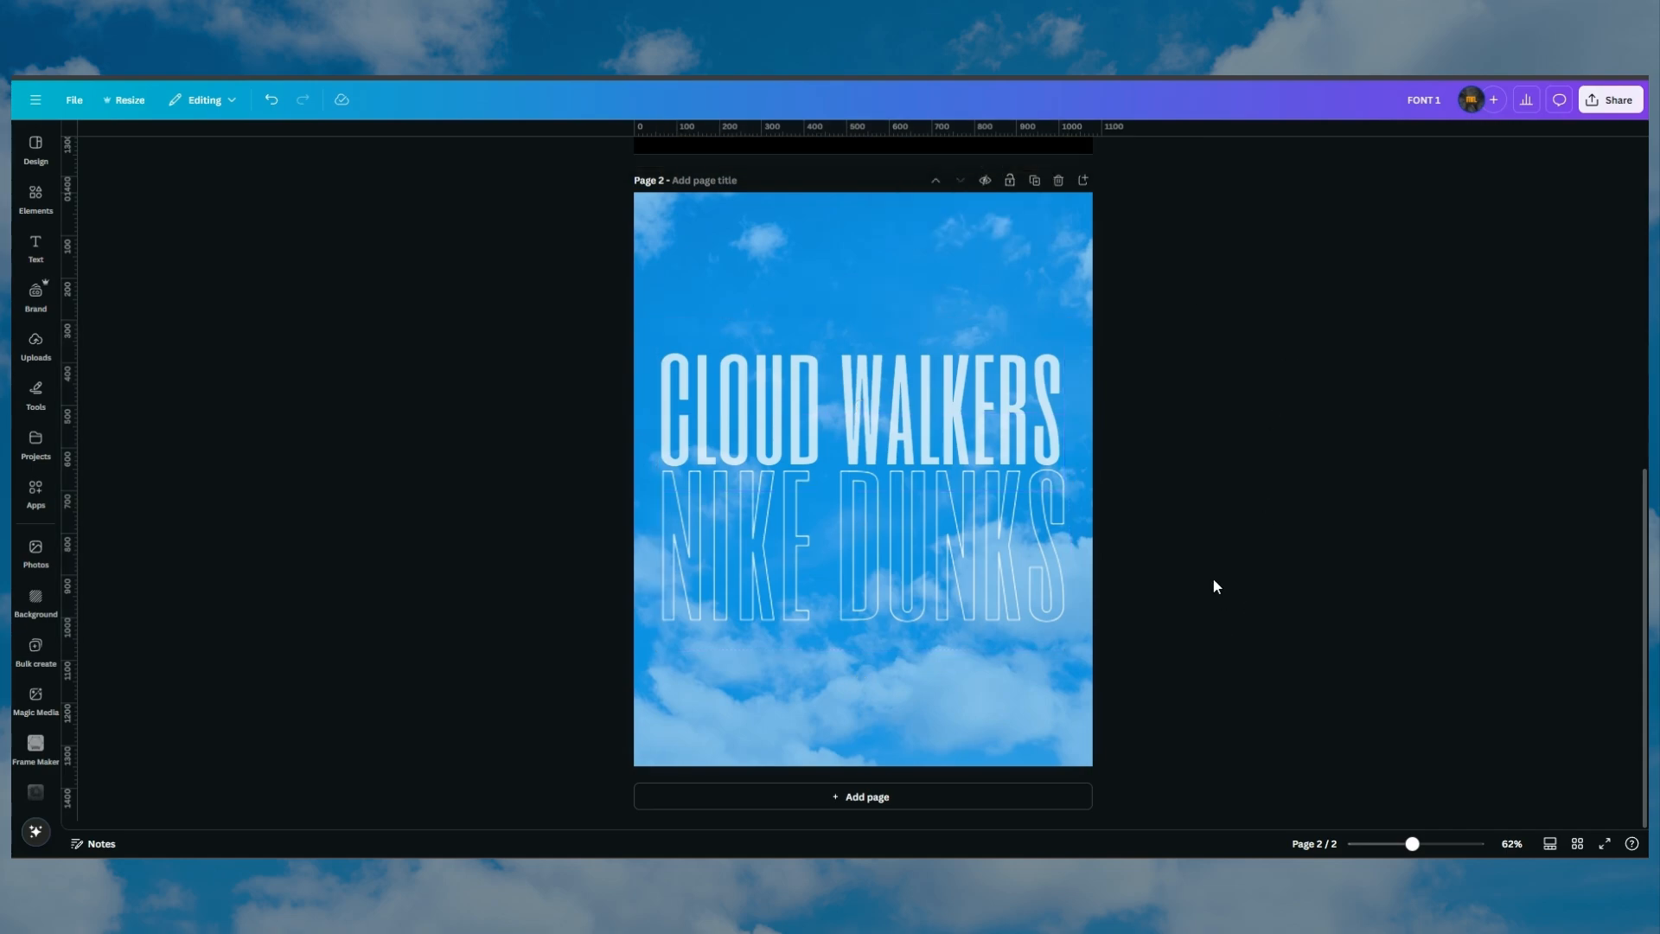
Move the sneaker photo from page 1 onto page 2 and remove its background
scroll(1205, 567, up, 6)
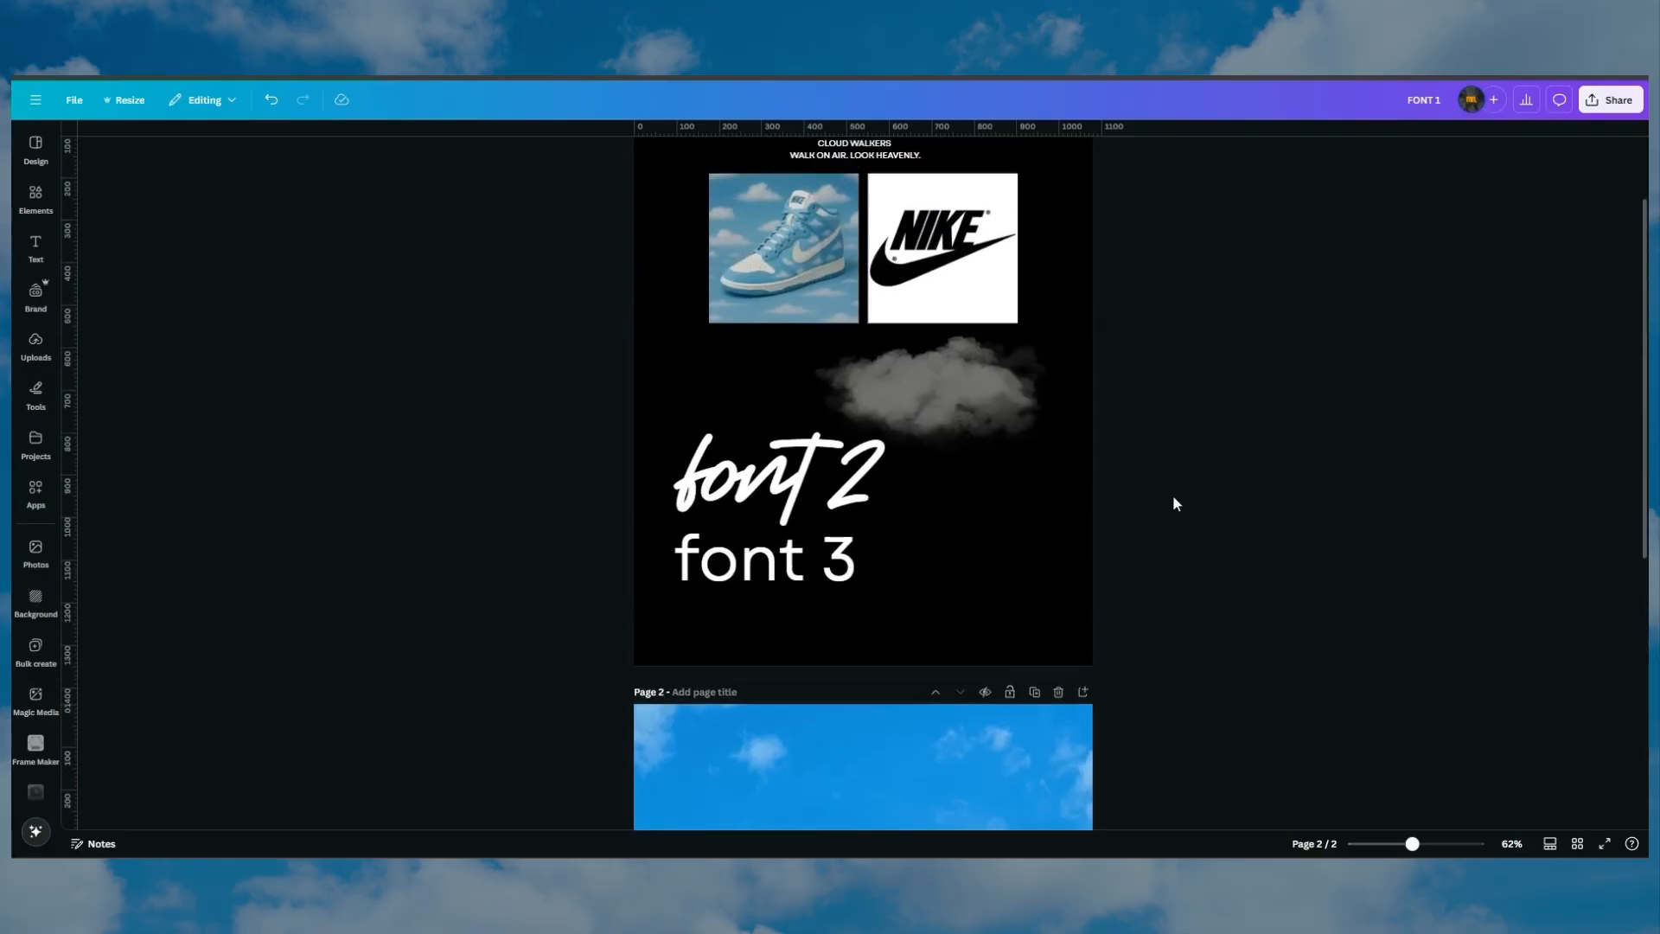
click(788, 282)
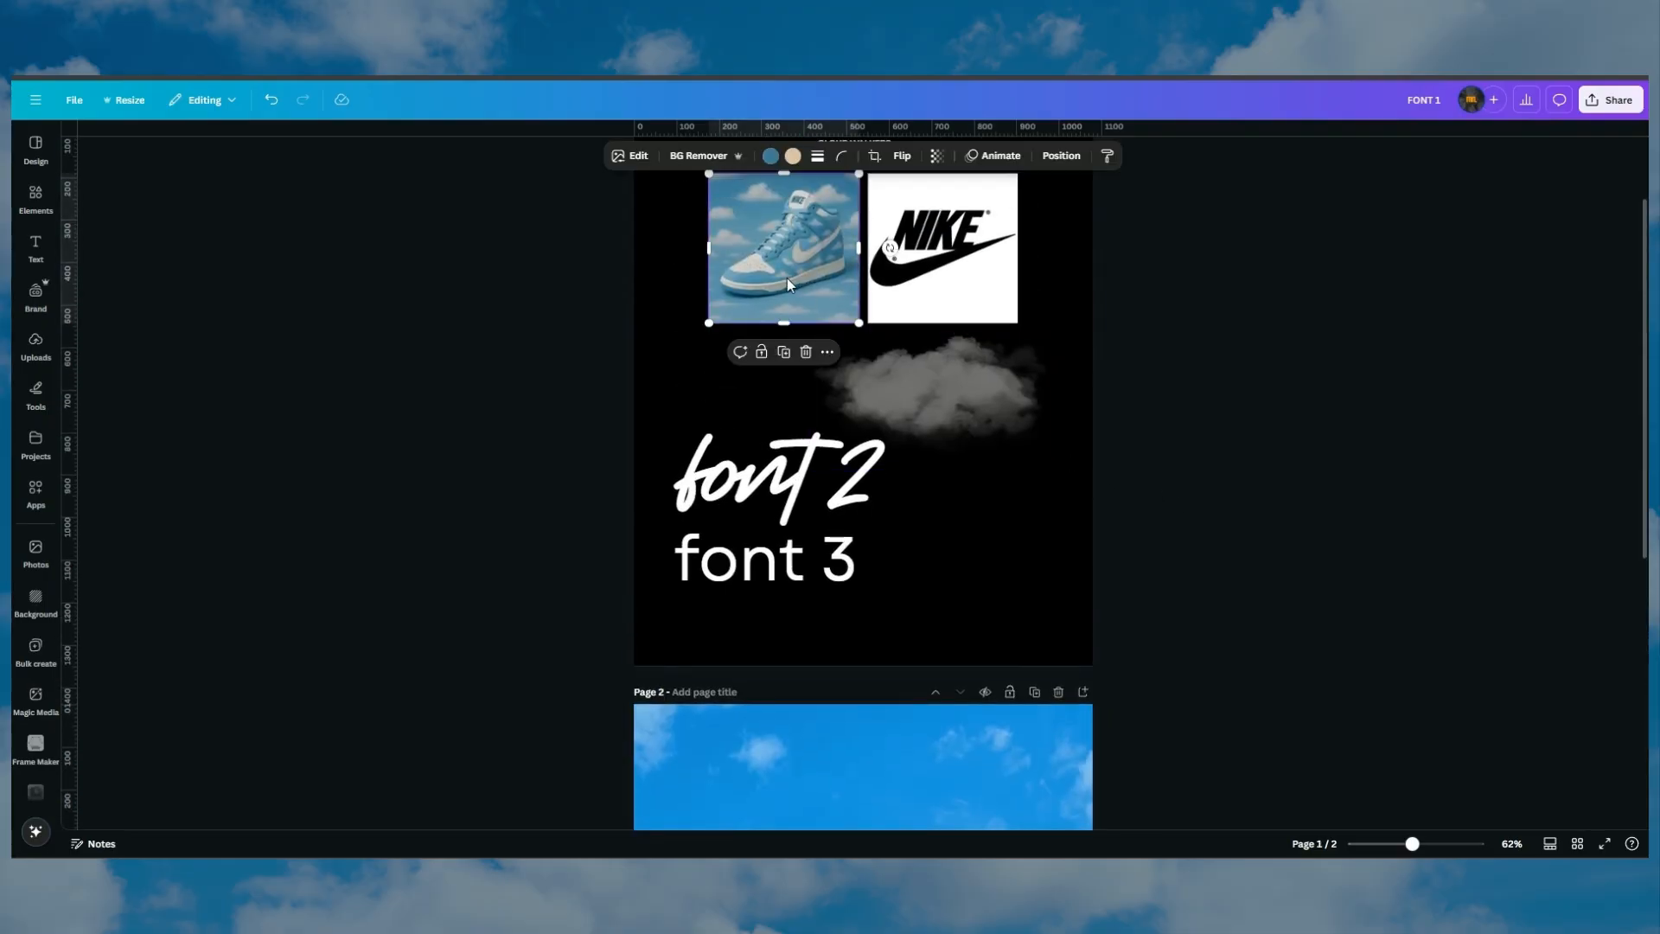
drag(787, 277, 864, 510)
scroll(957, 443, down, 6)
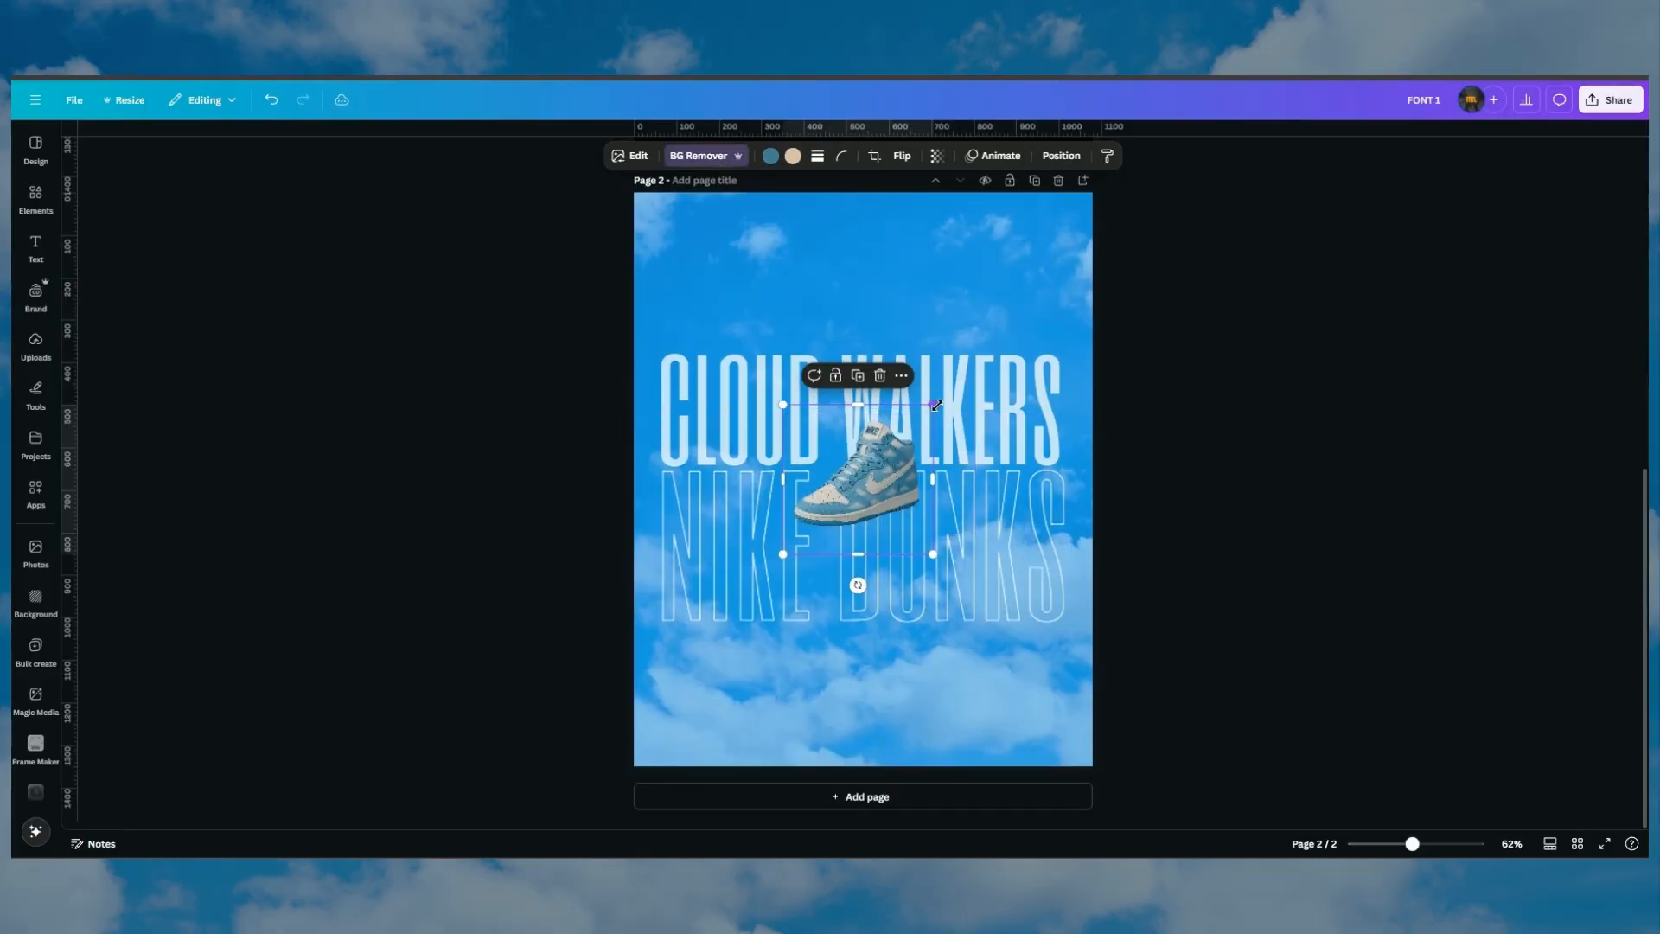
Enlarge the cut-out sneaker to nearly the page width and place it over the middle of the two headings
drag(932, 405, 1331, 285)
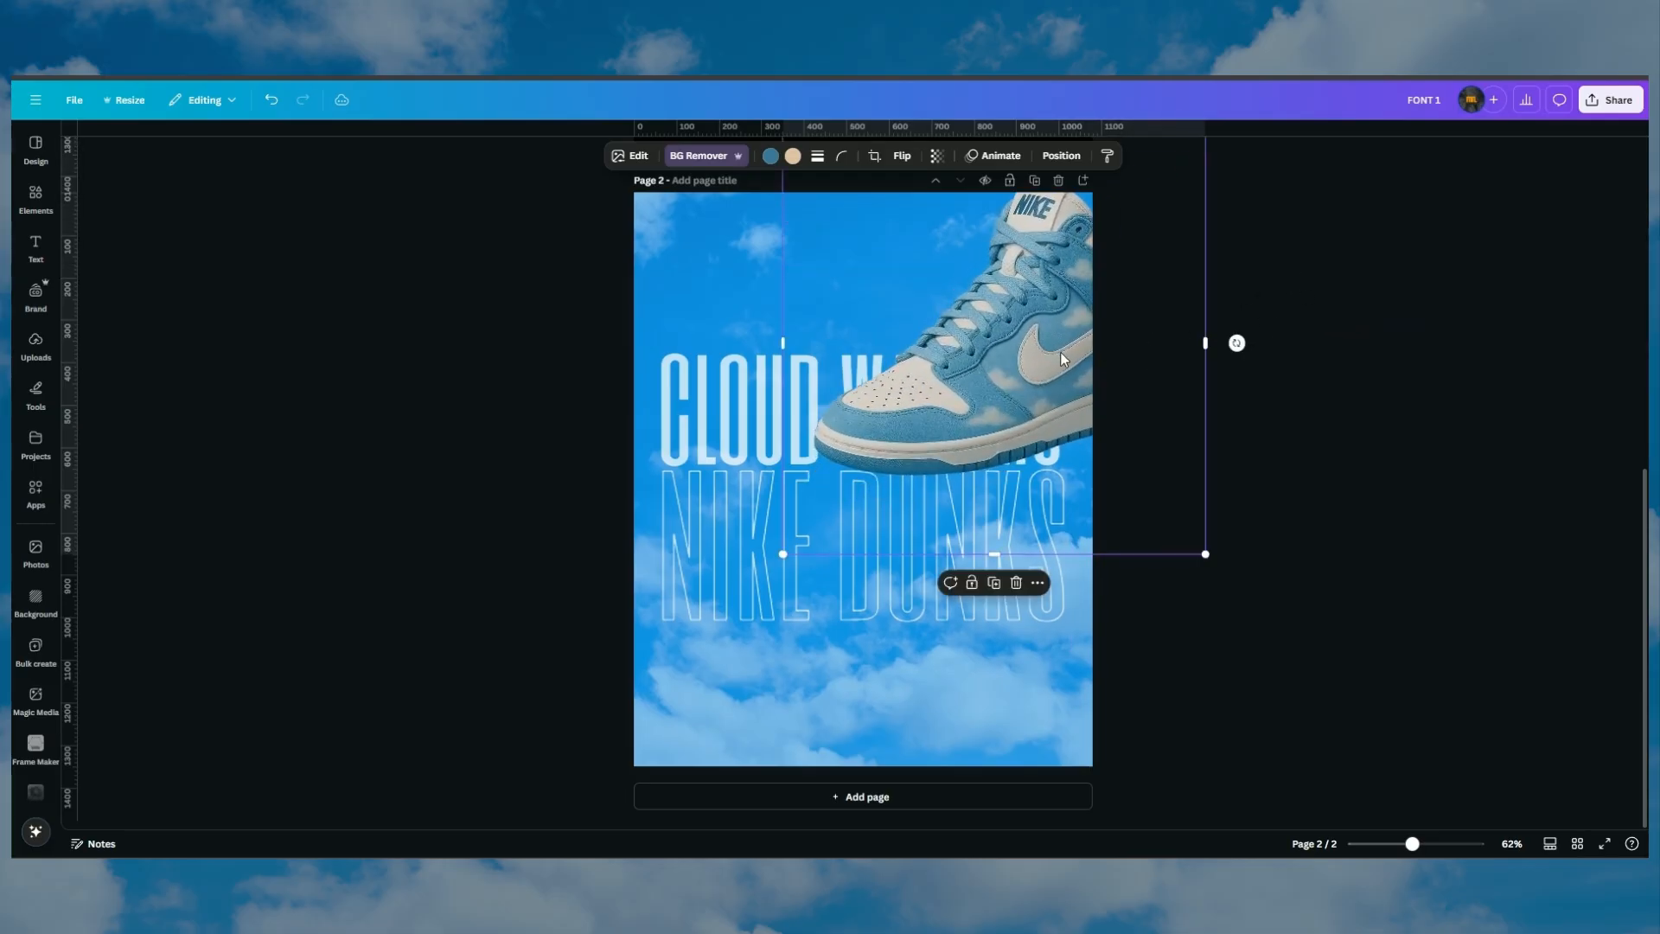
drag(1063, 358, 923, 489)
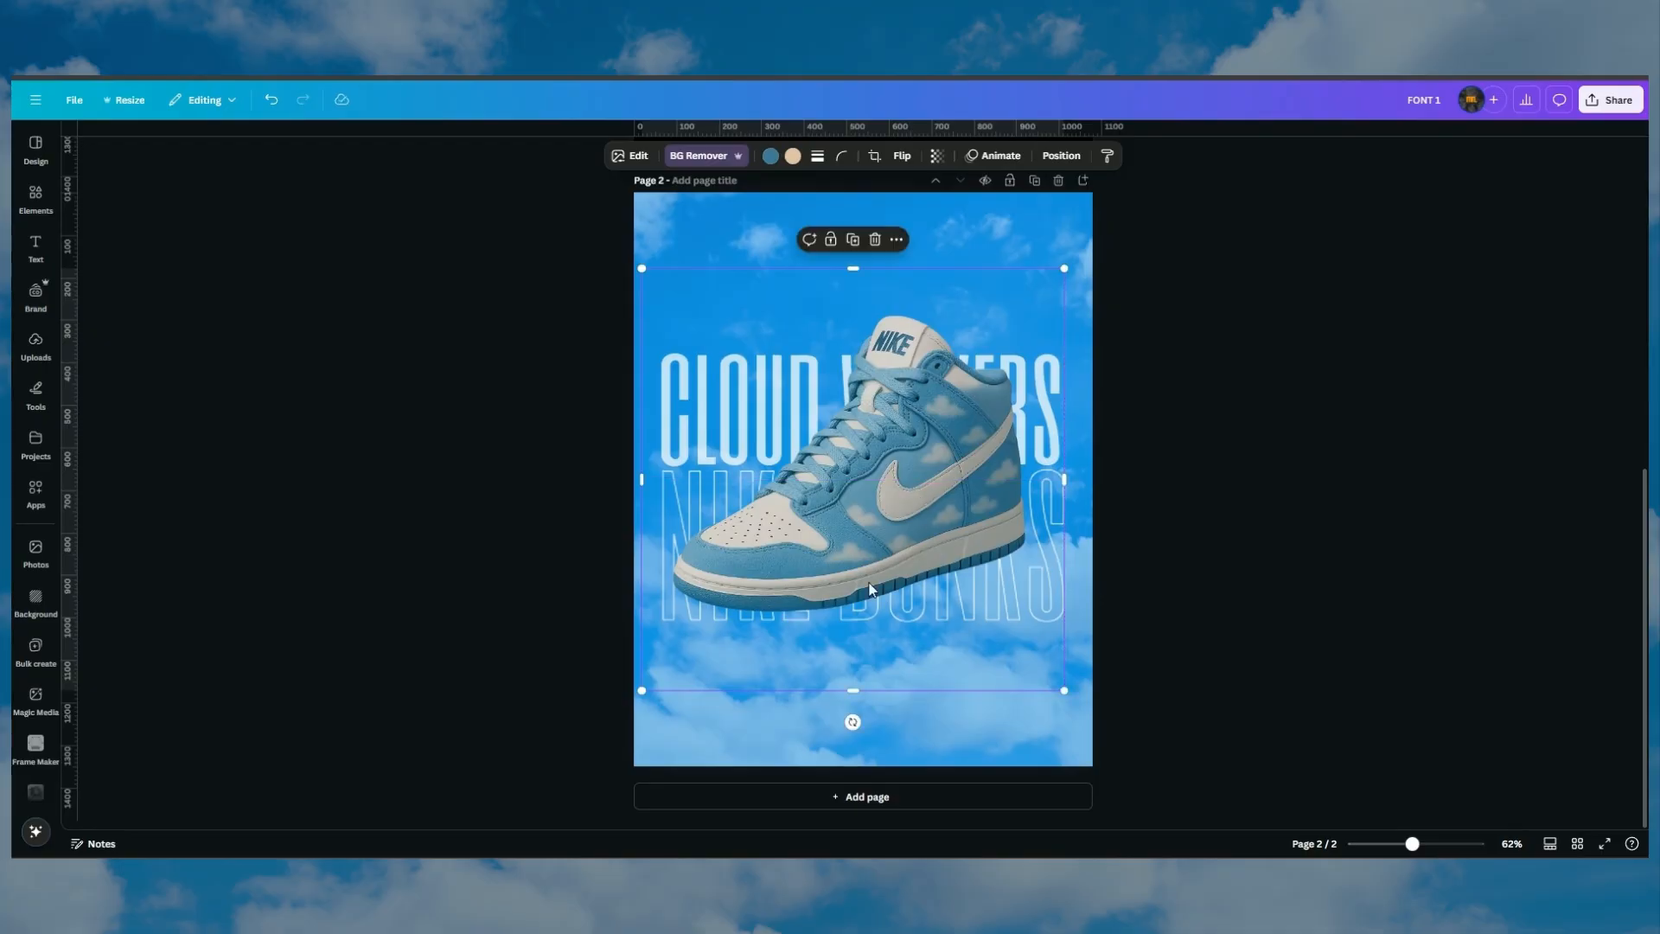
Apply a Drop shadow to the sneaker image
click(637, 157)
click(97, 585)
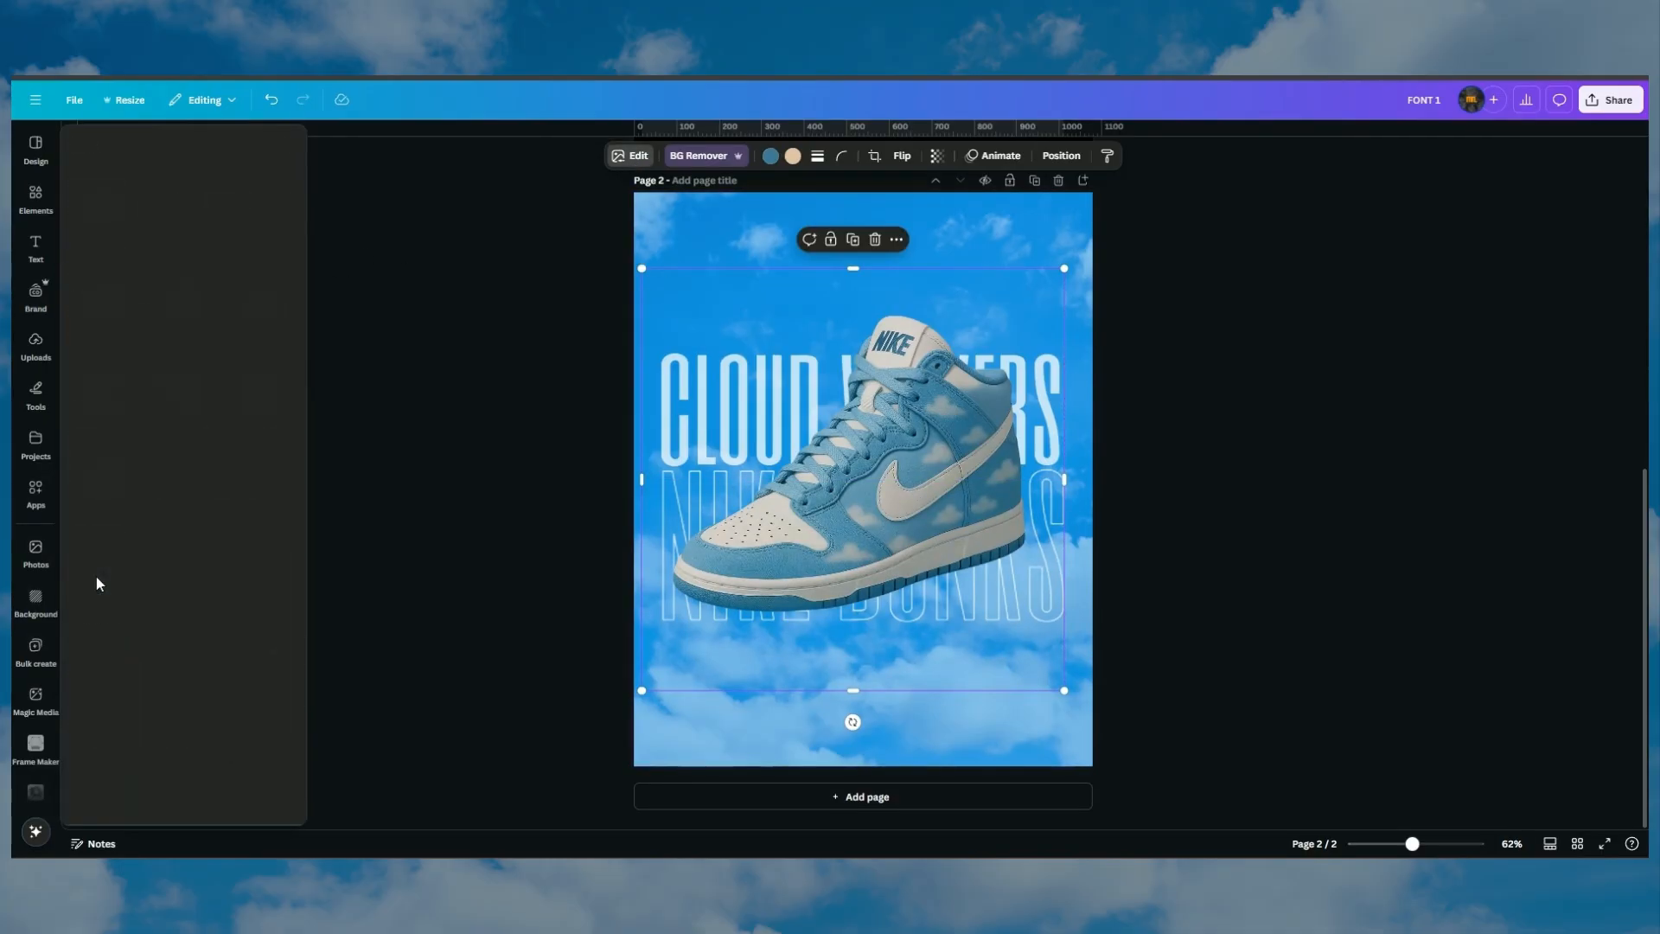
click(184, 302)
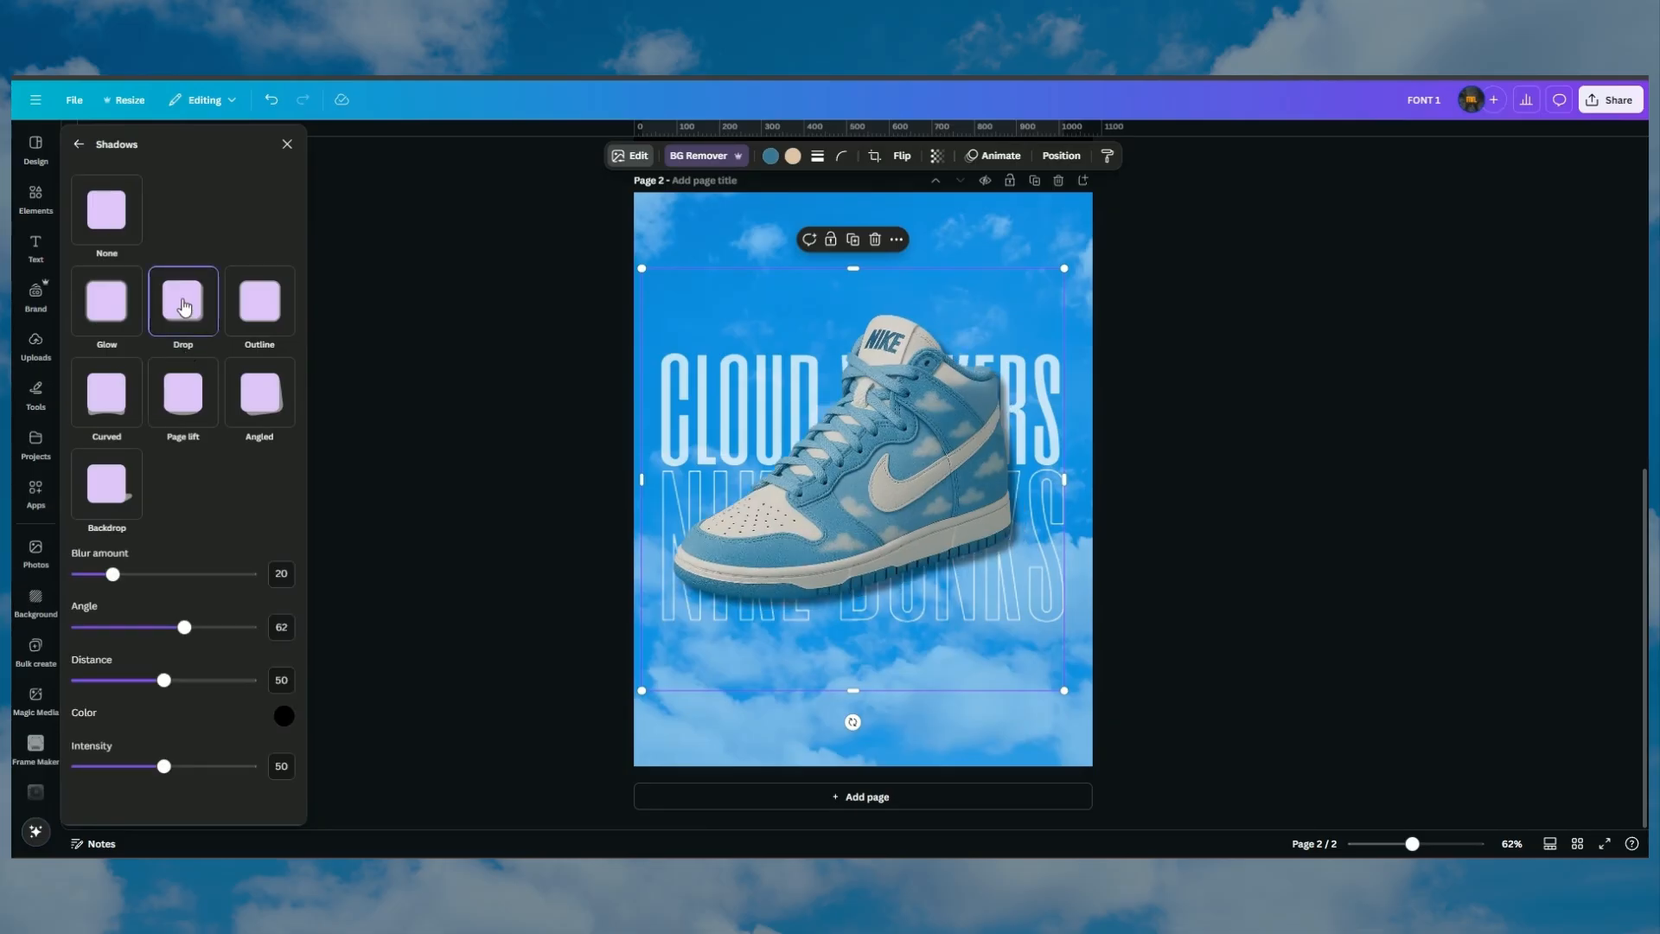
Apply the Belvedere filter to the sneaker and lower its intensity to a little over half
click(78, 145)
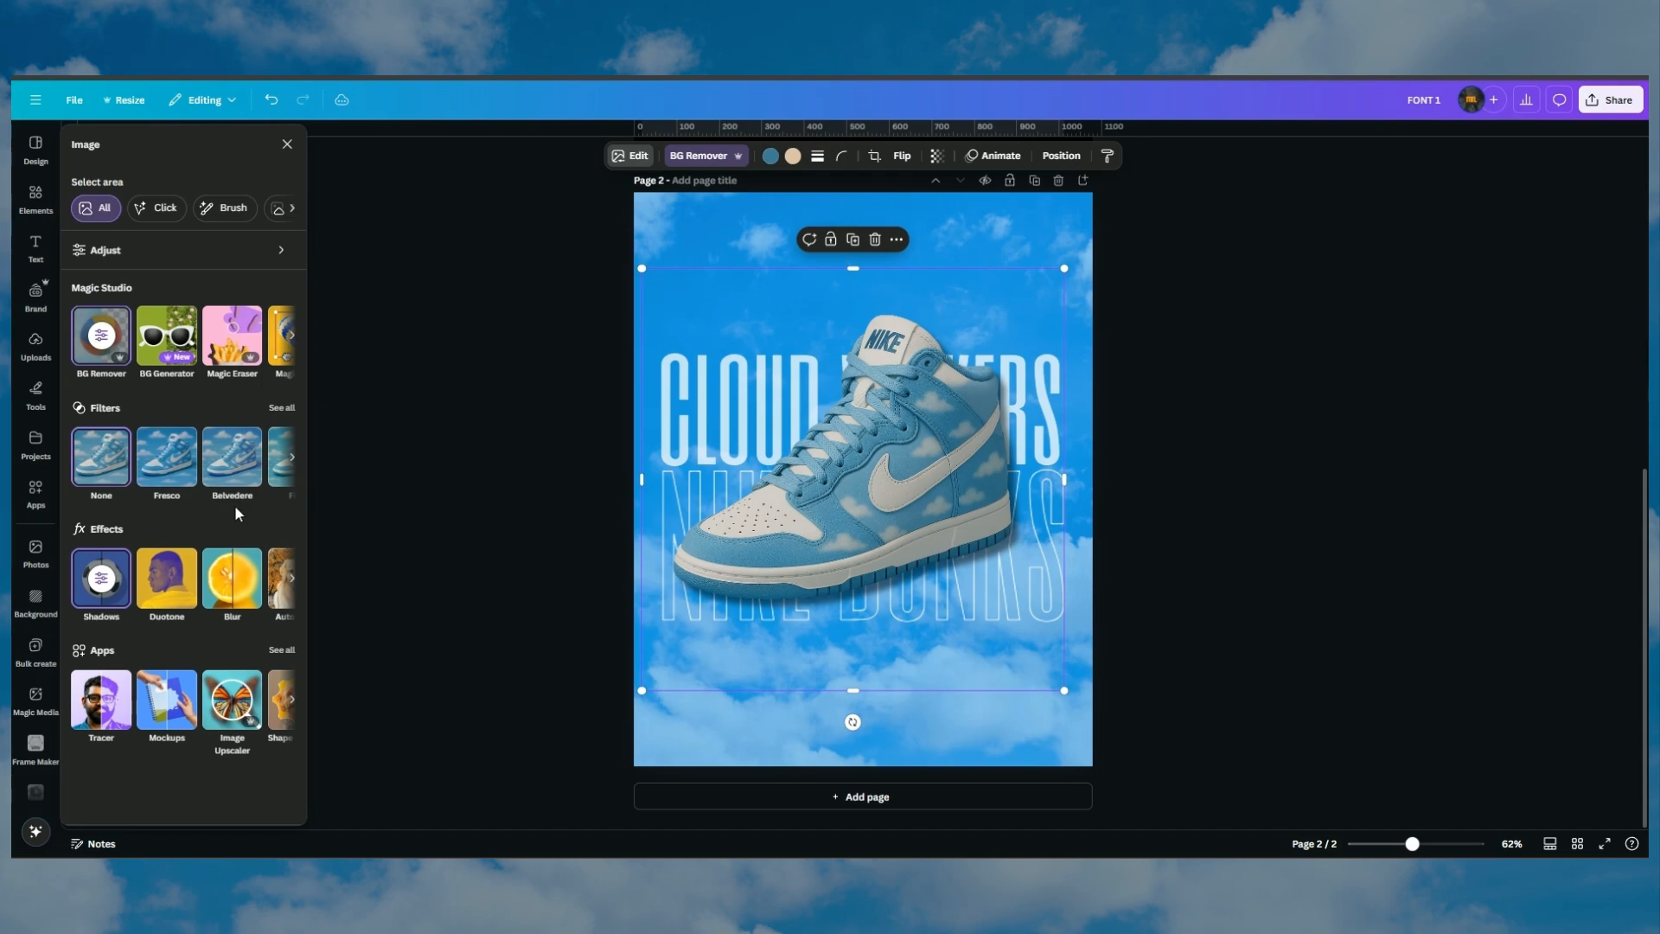
click(238, 477)
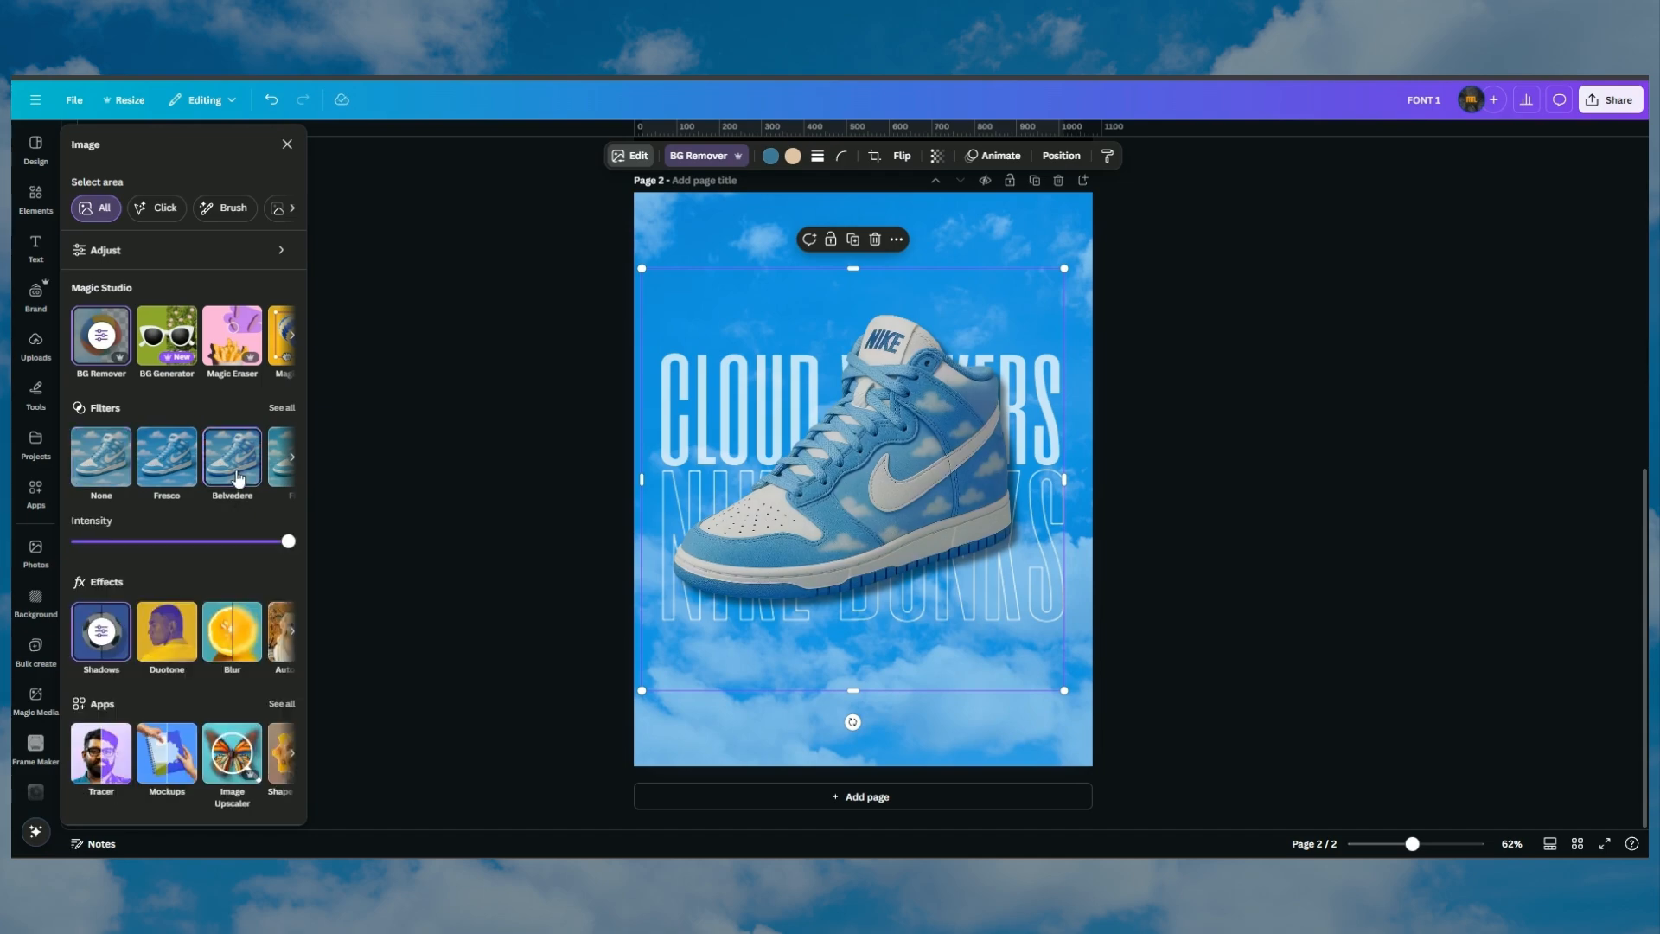
drag(288, 541, 206, 545)
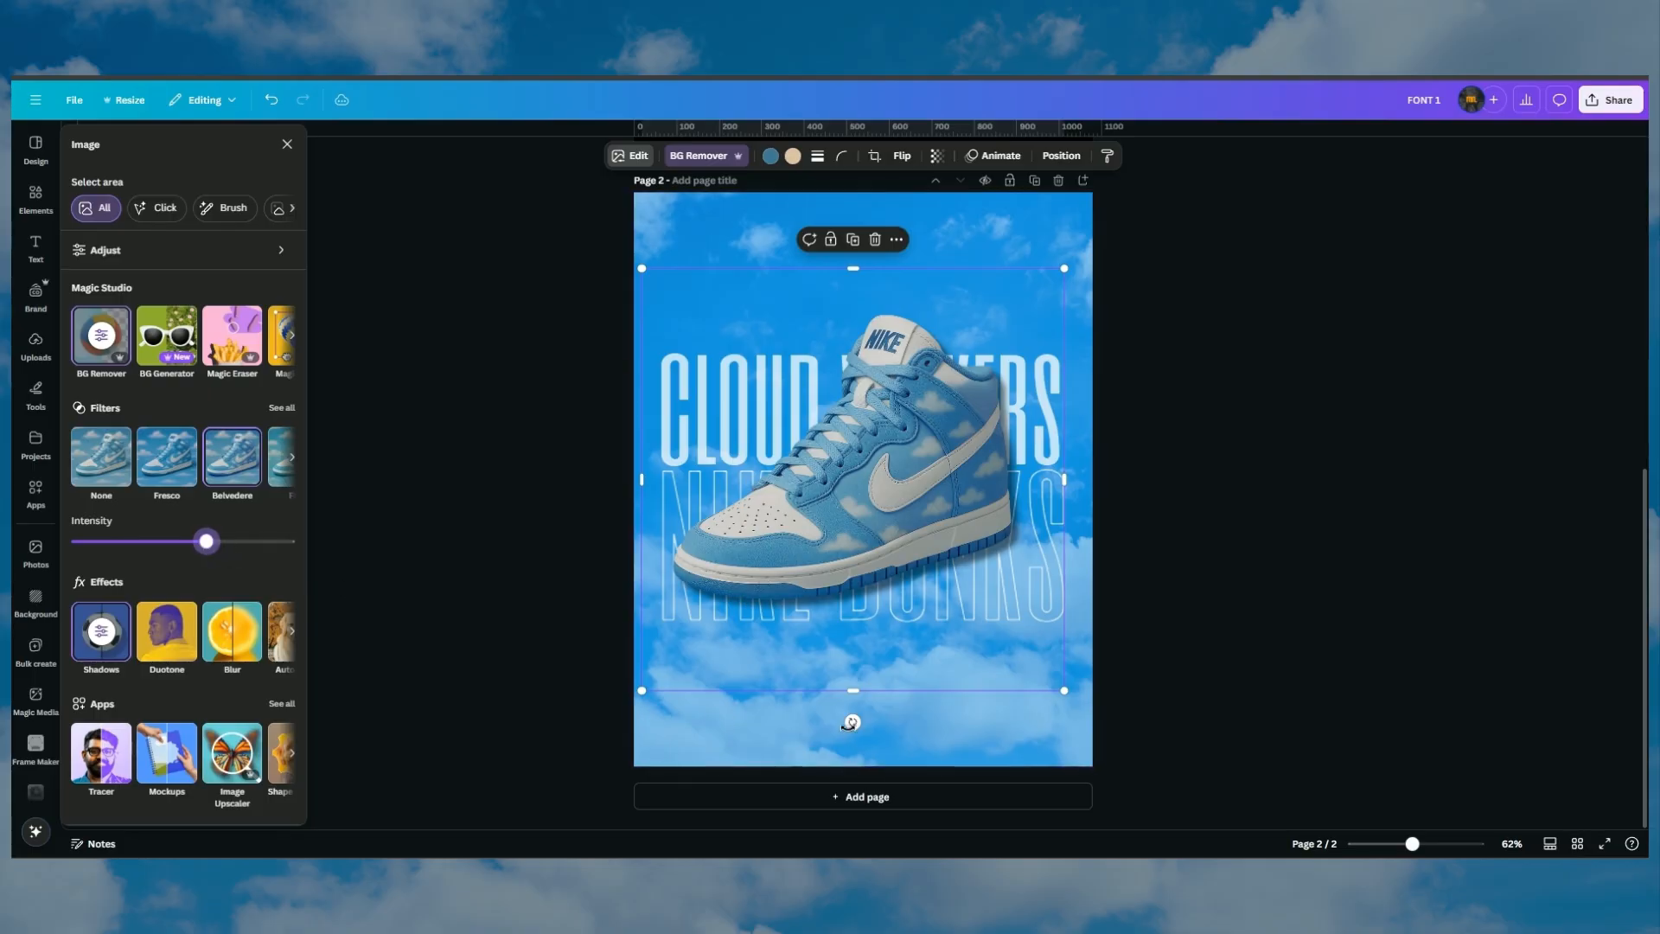
Tilt the sneaker slightly counterclockwise so its toe points further down, and nudge it back to the centre of the page
drag(853, 722, 914, 769)
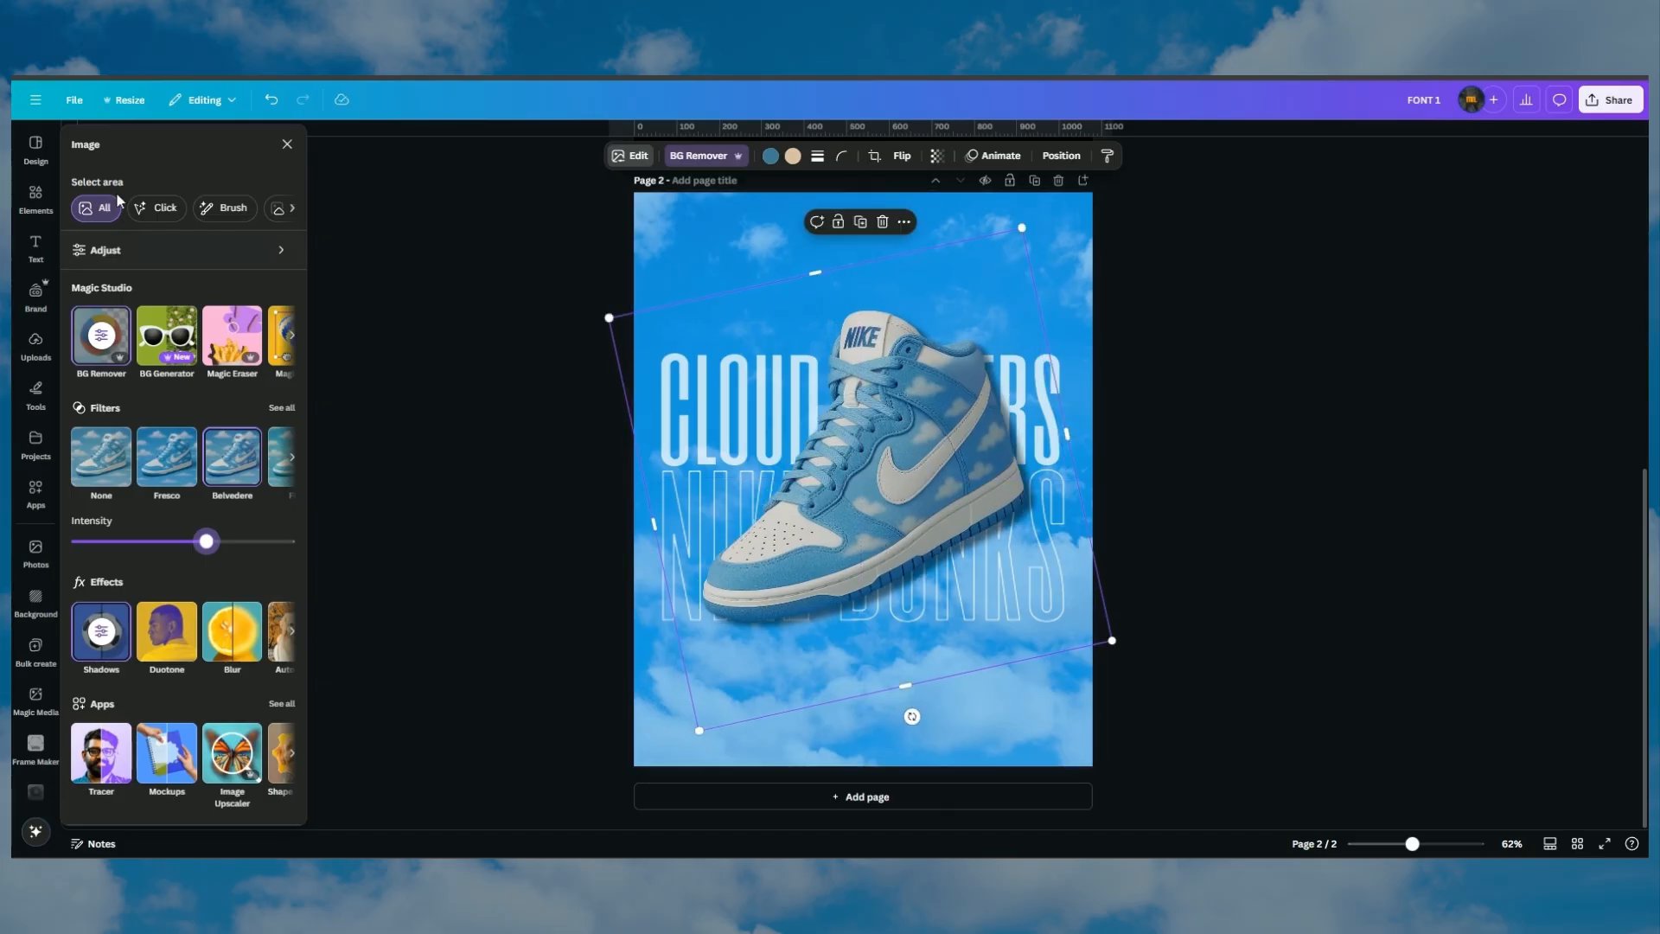
drag(942, 391, 936, 396)
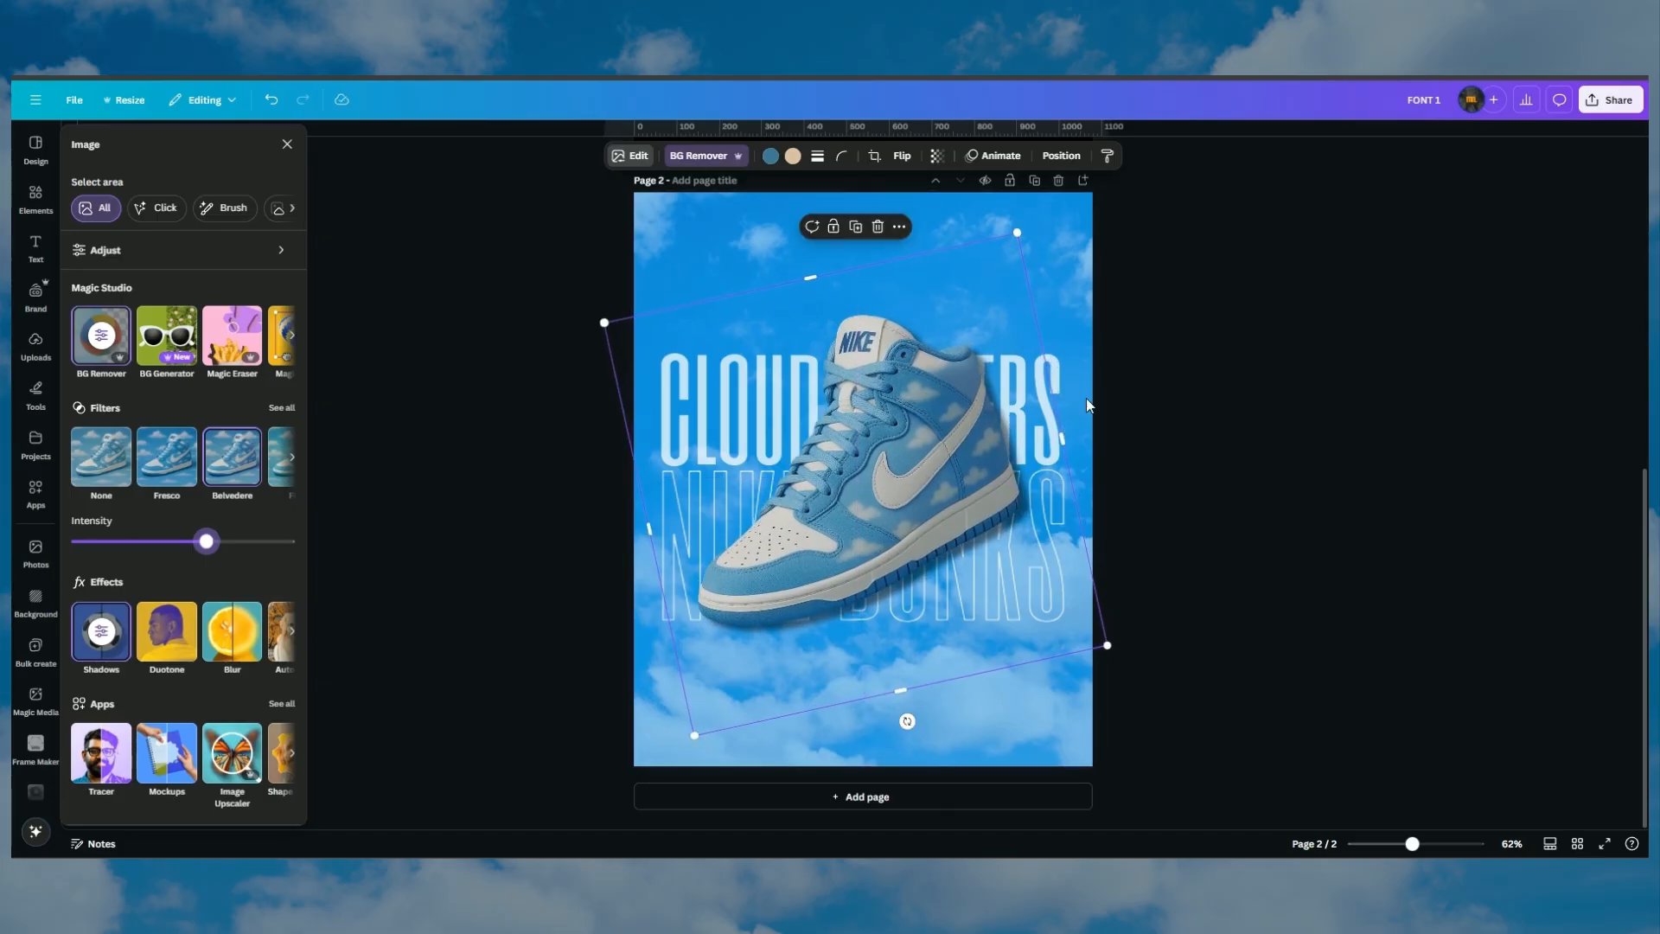
click(1267, 413)
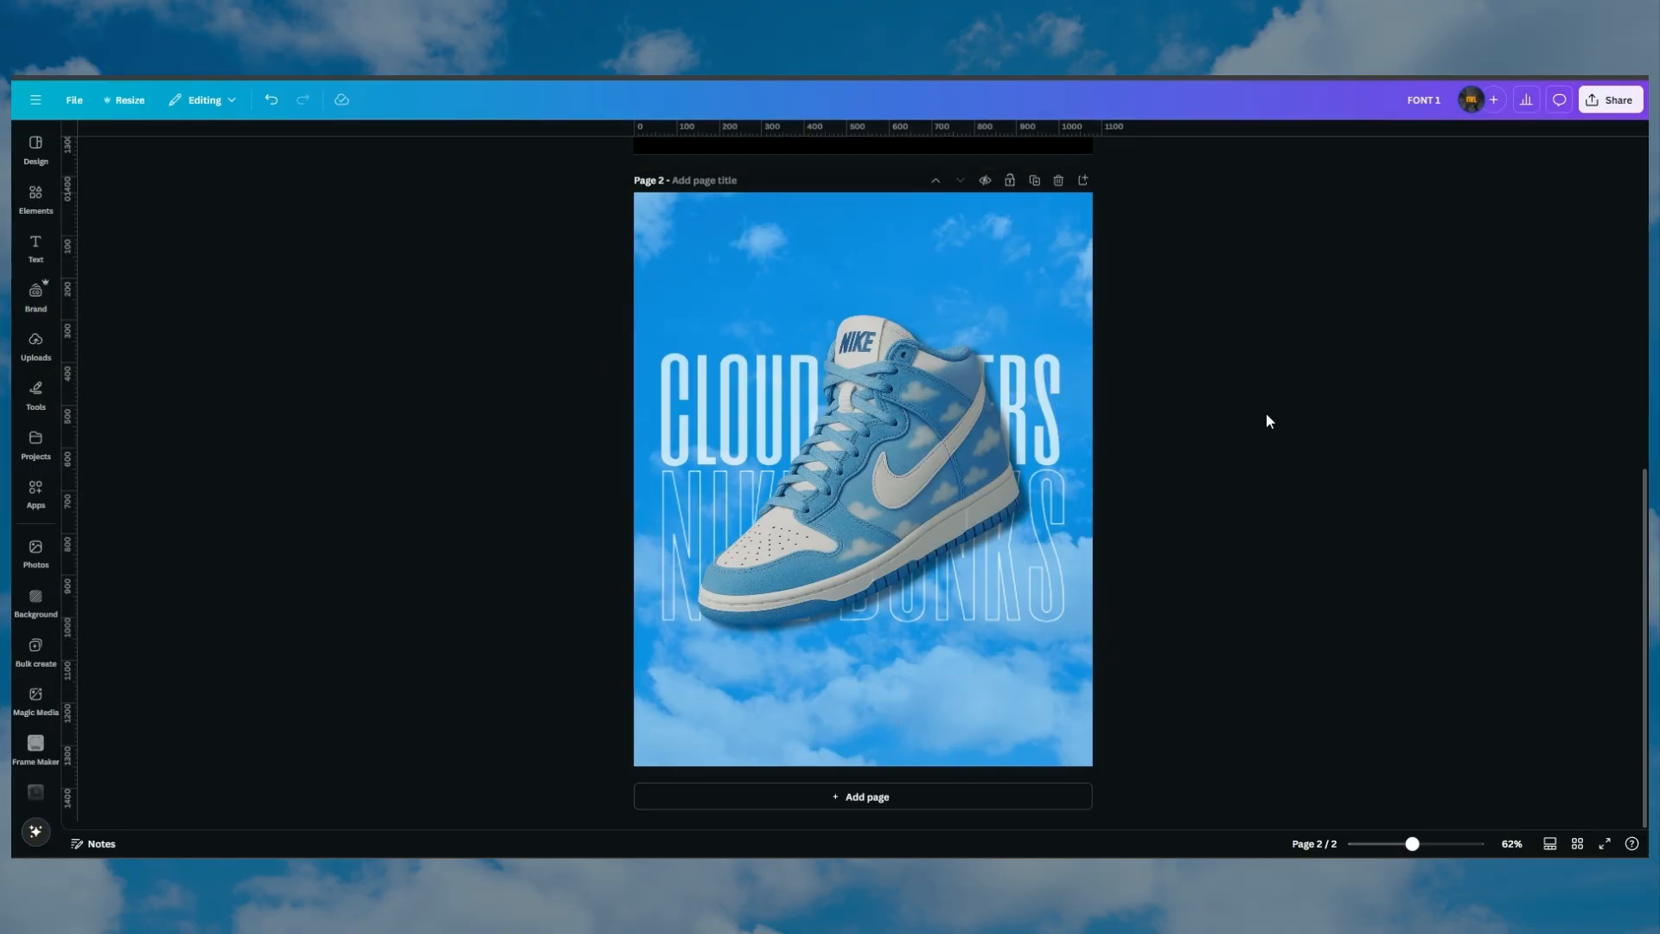
Duplicate the tilted sneaker on page 2
click(912, 417)
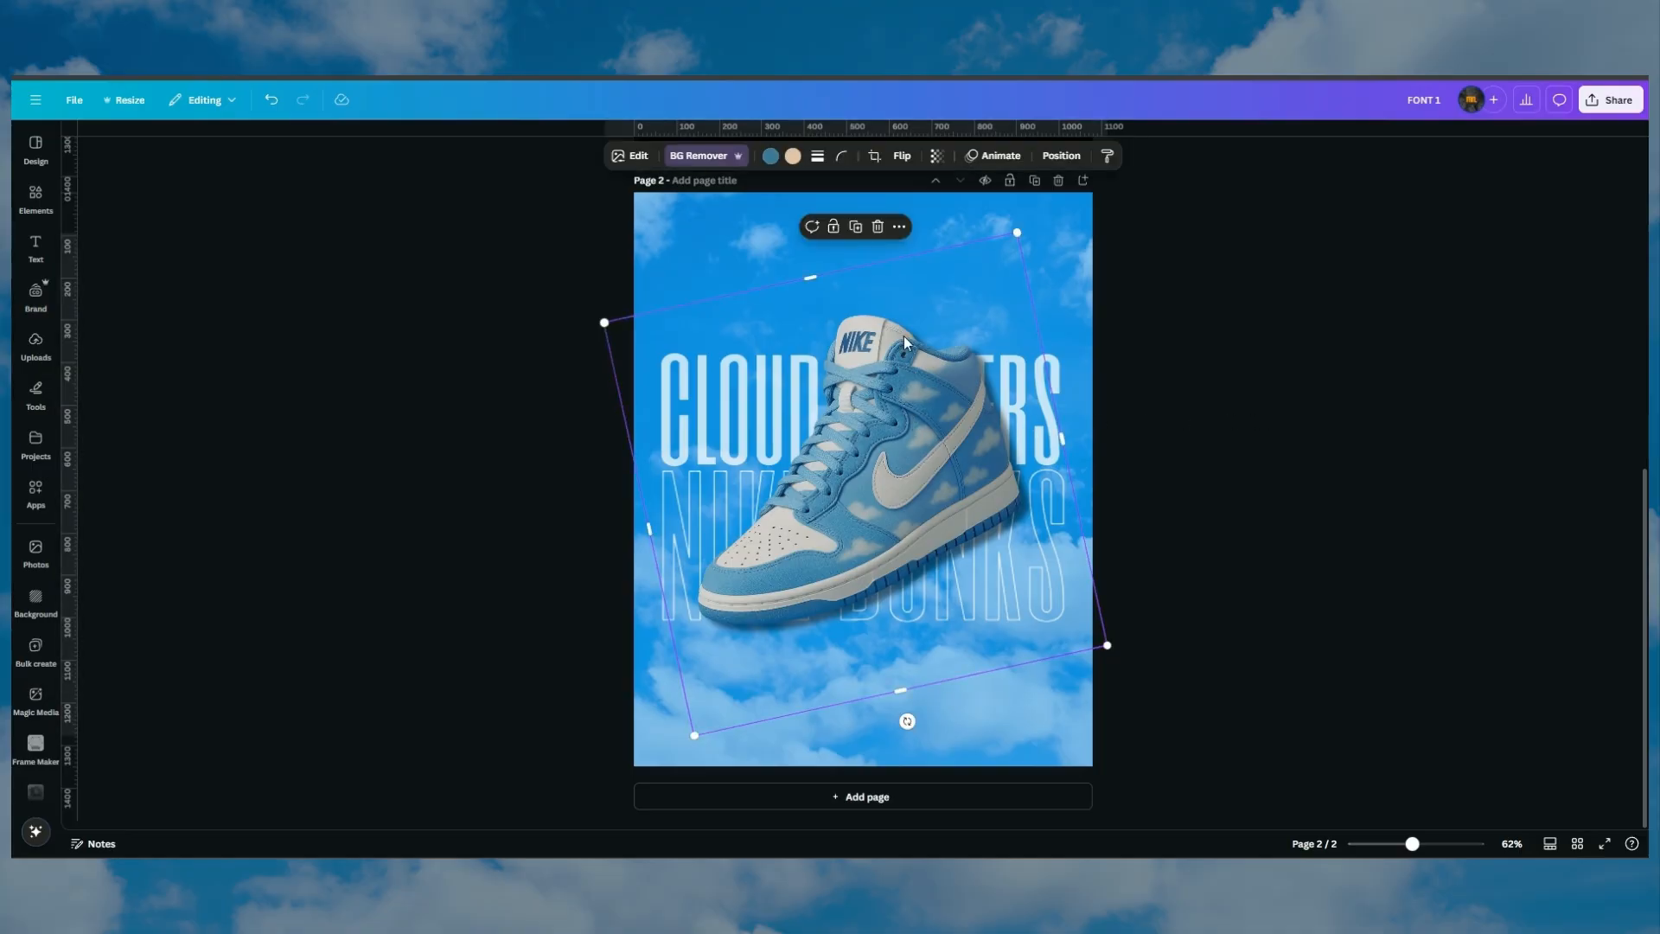
click(858, 228)
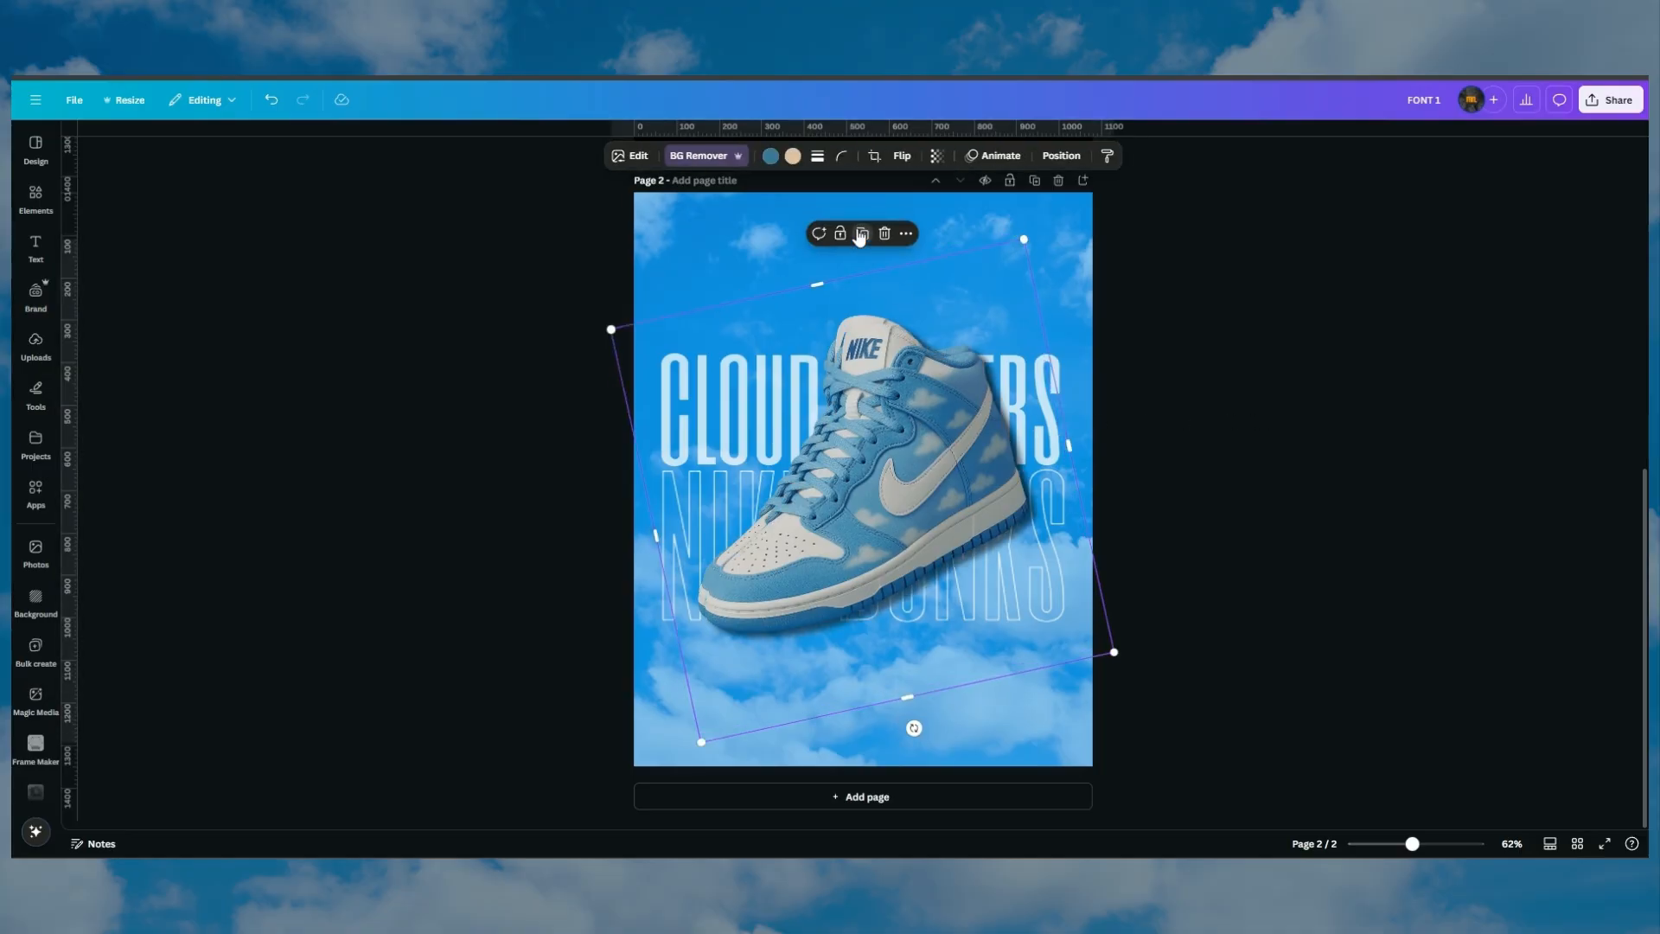
Apply a whole-image Blur with an intensity of 45 to the duplicated sneaker
click(628, 158)
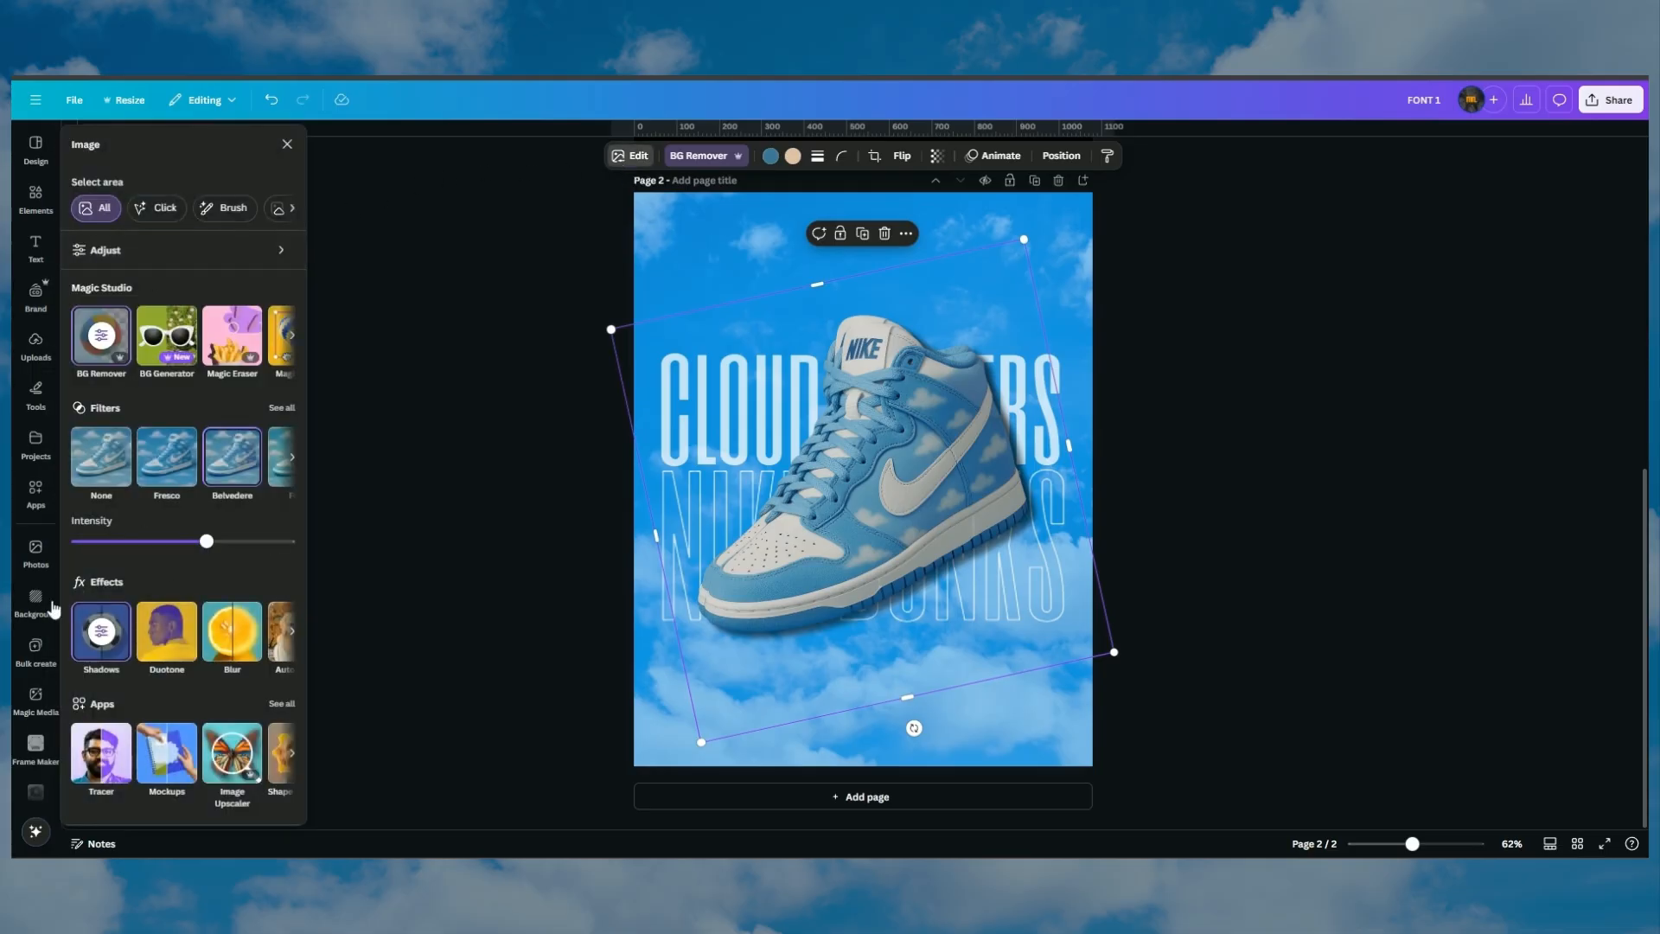
click(229, 639)
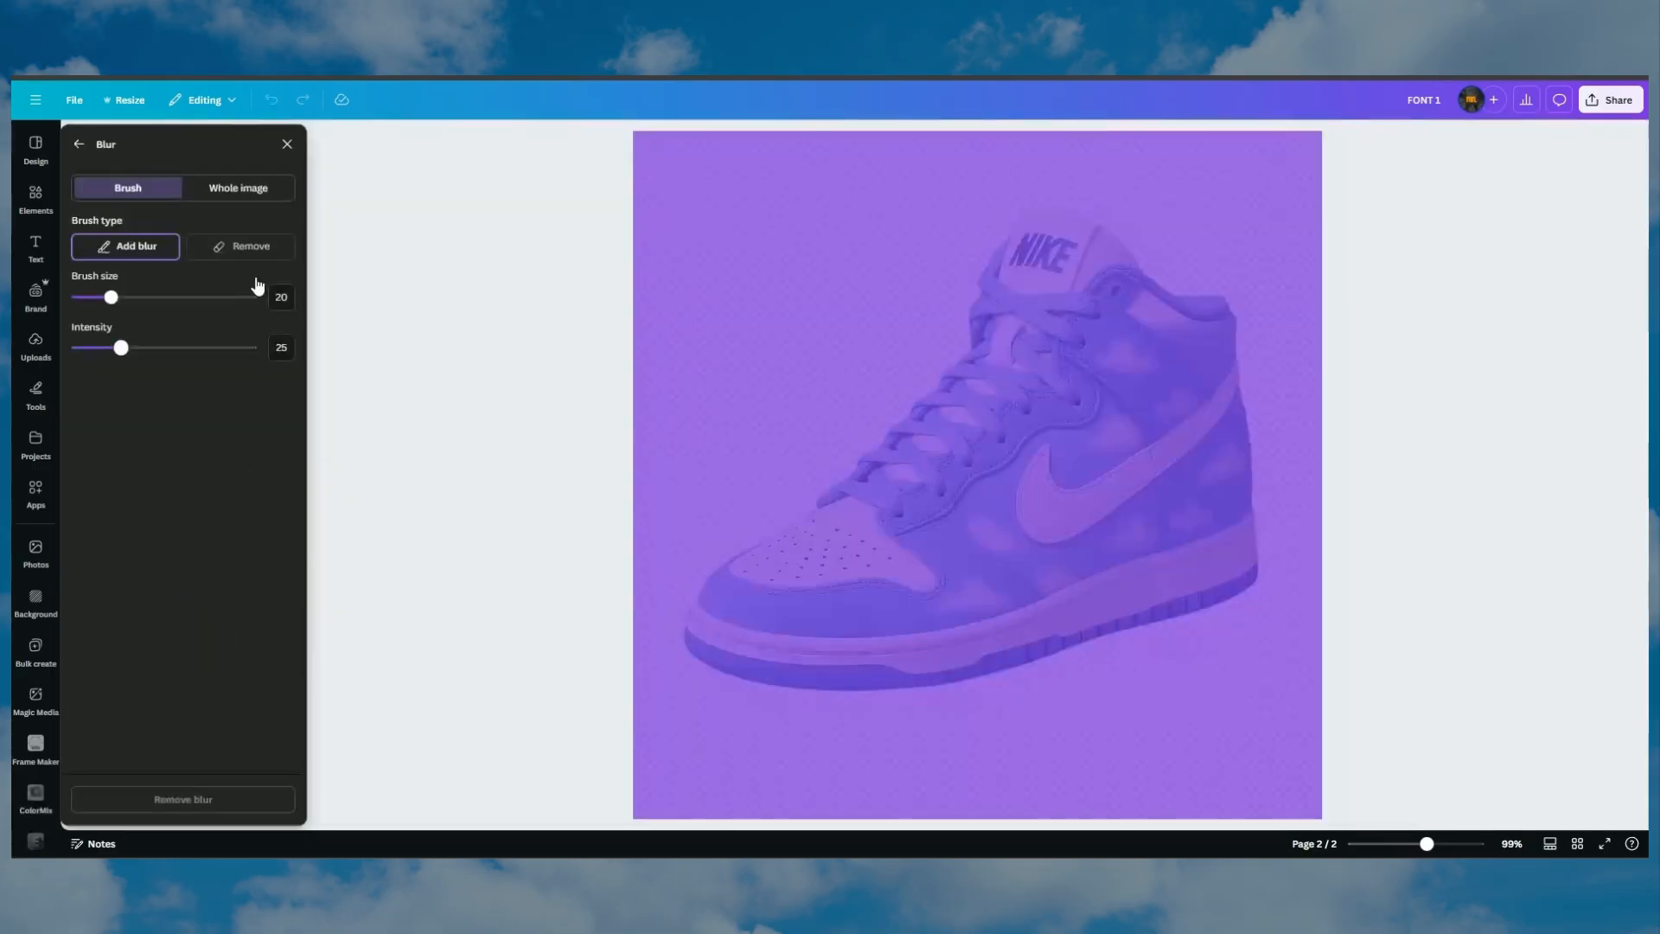
click(253, 195)
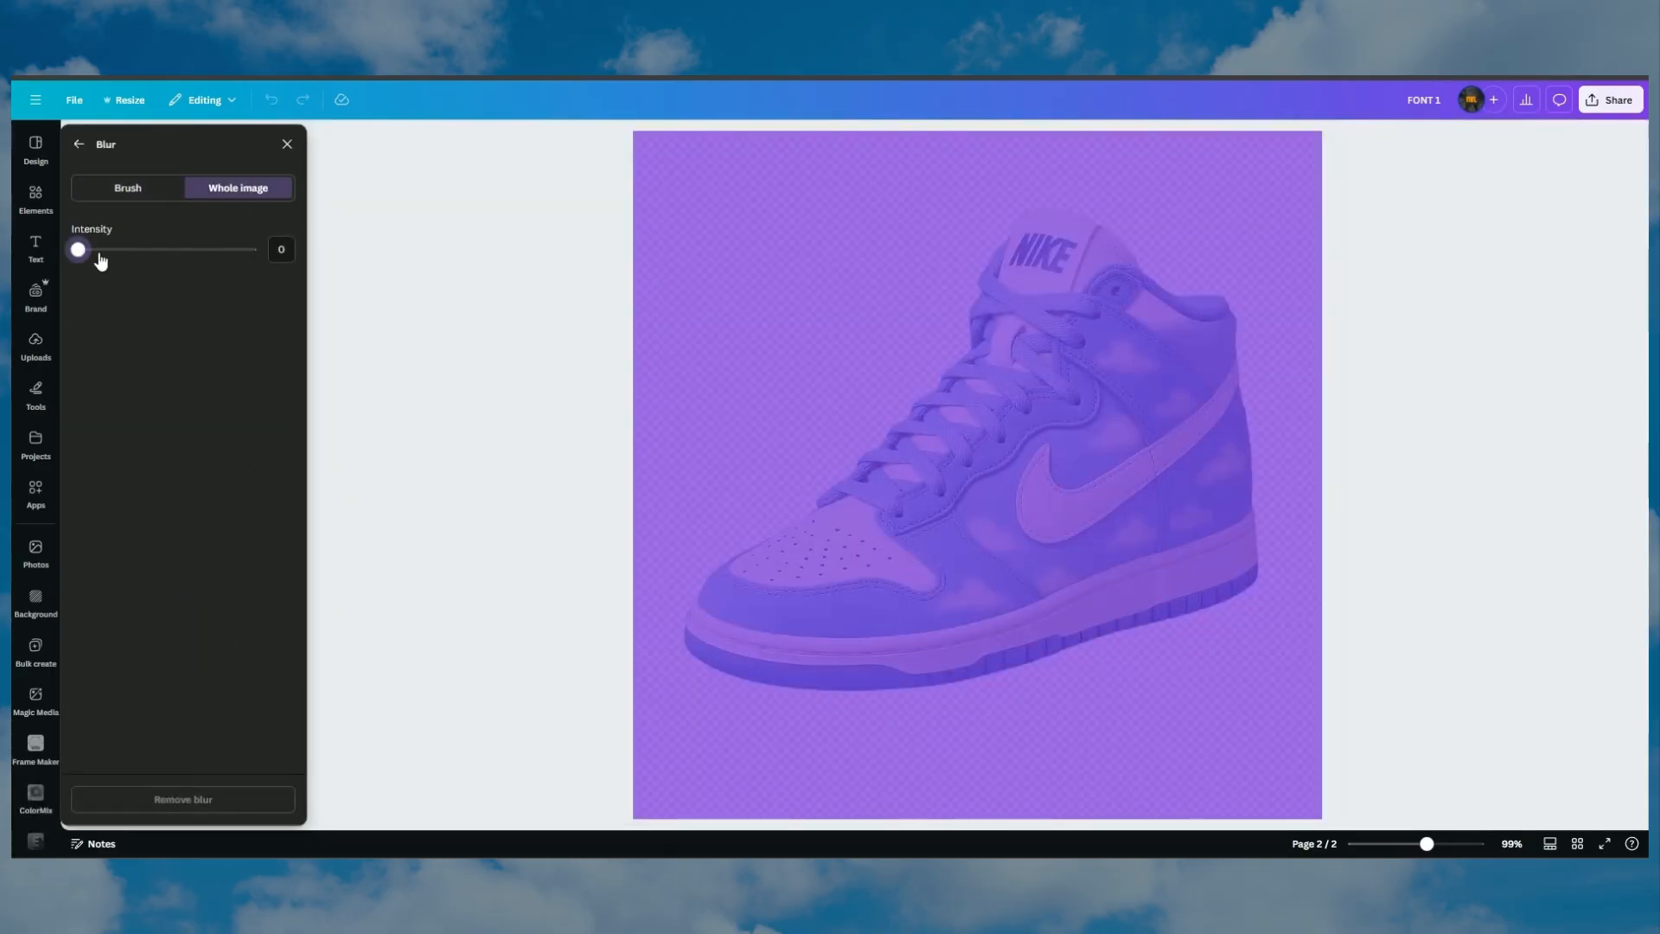
drag(136, 261, 160, 261)
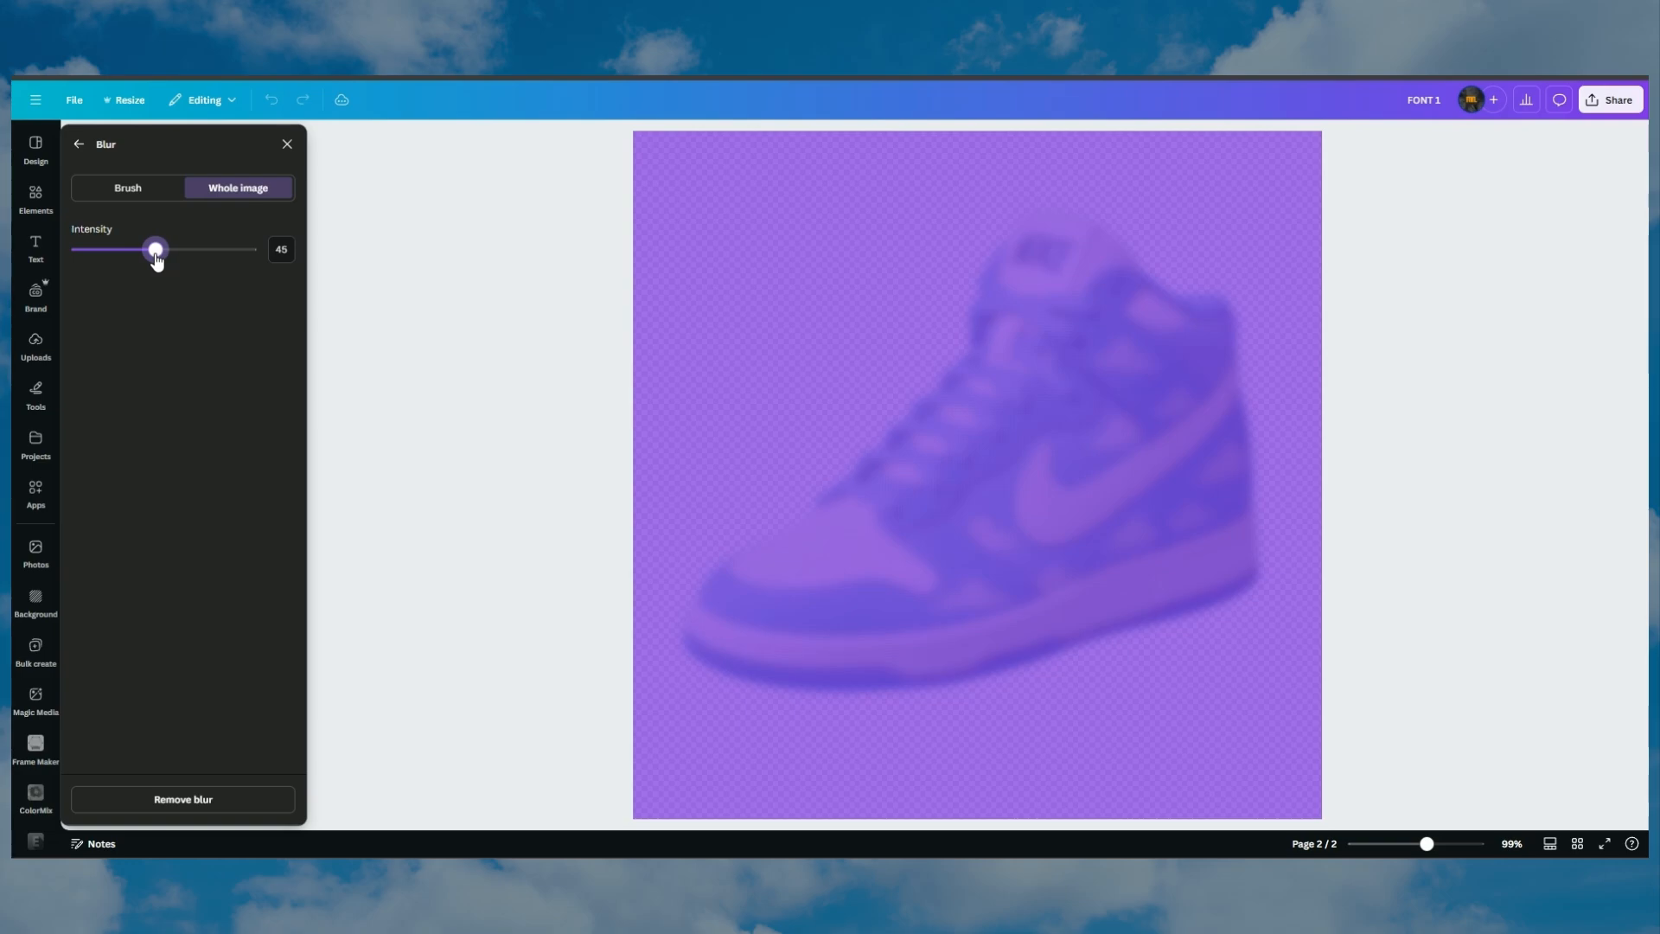
click(78, 144)
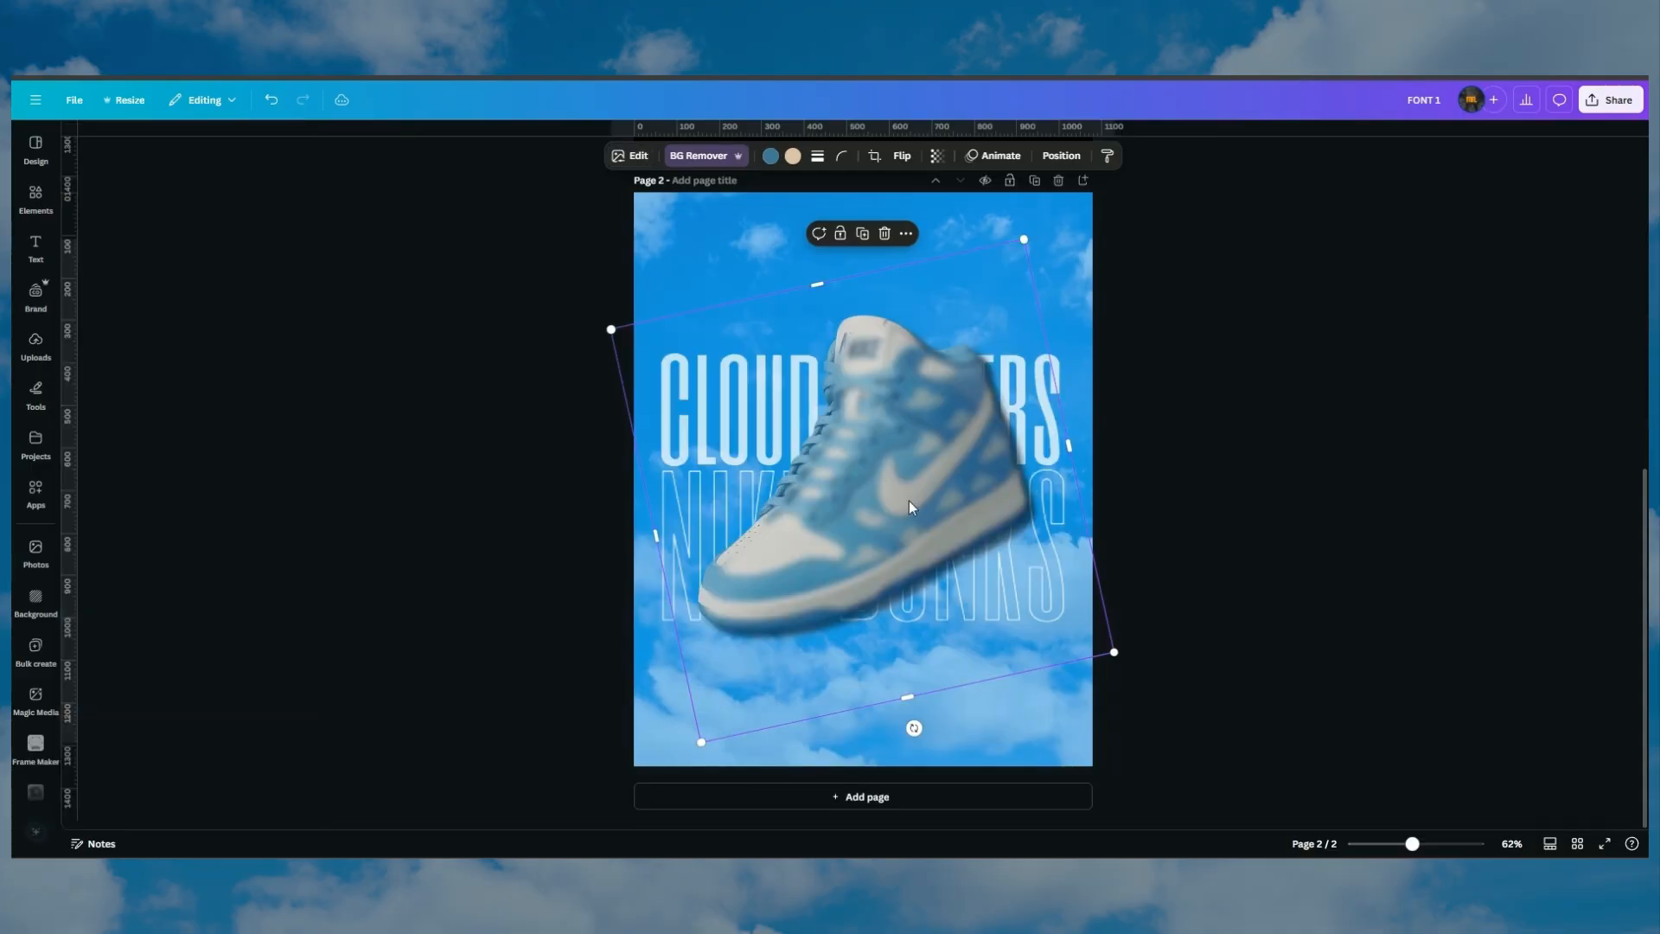
Flip the blurred sneaker horizontally, tilt it toe-down, shrink it and move it partly off the page's upper-right corner
drag(910, 500, 953, 430)
click(899, 157)
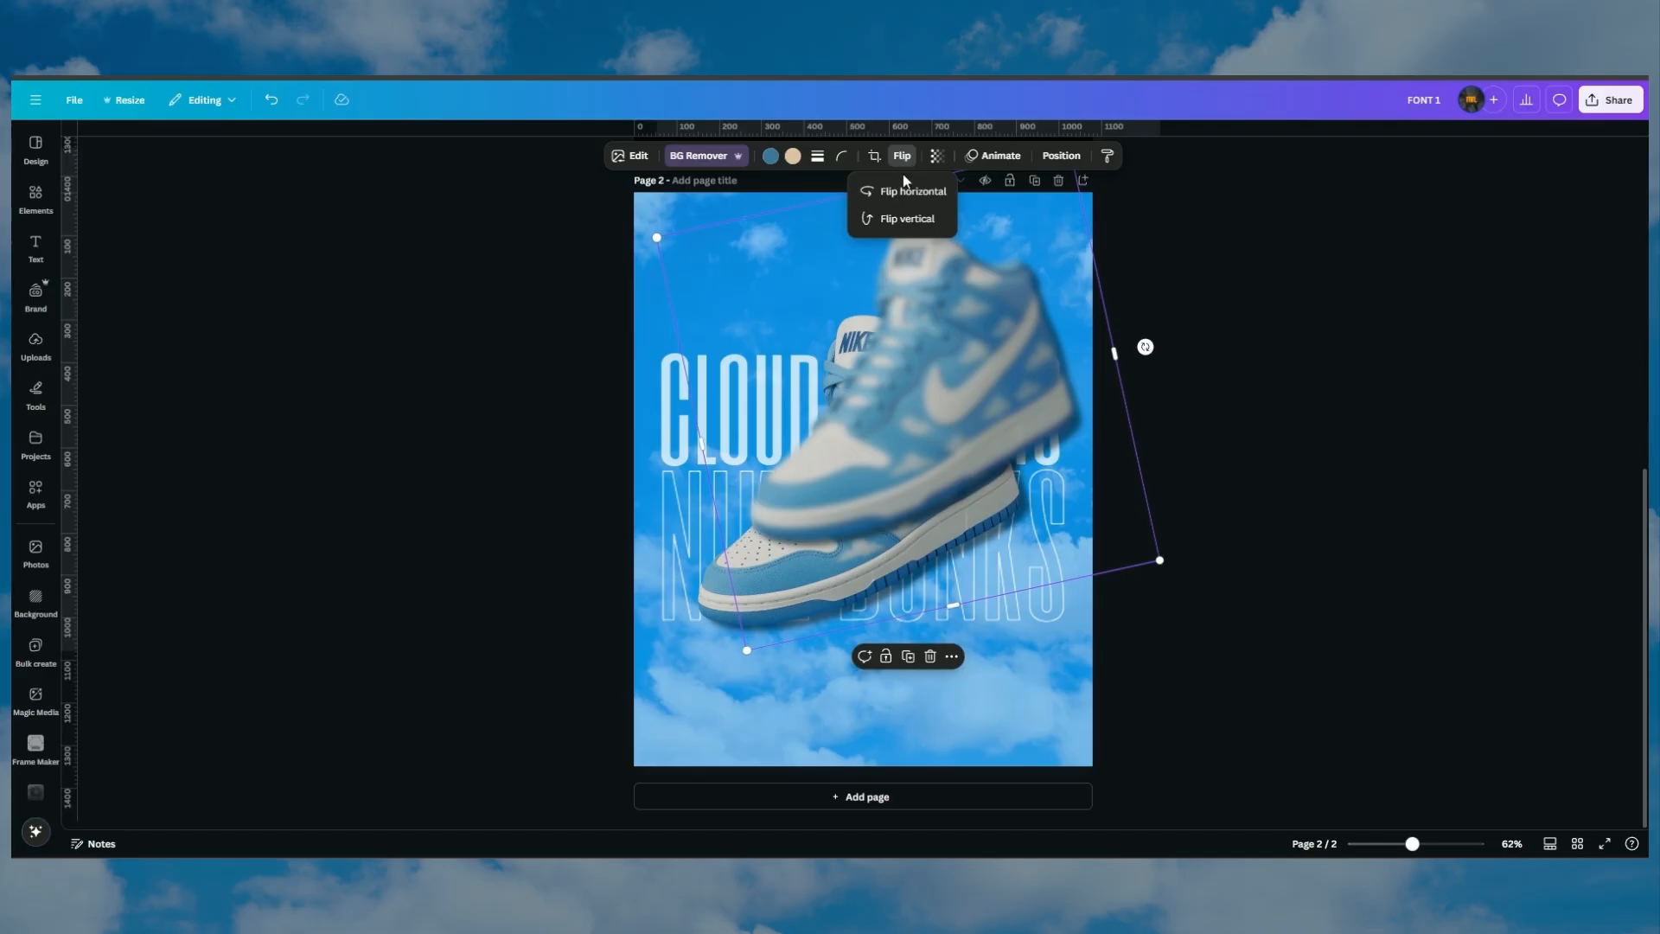
click(909, 192)
drag(1145, 347, 1182, 517)
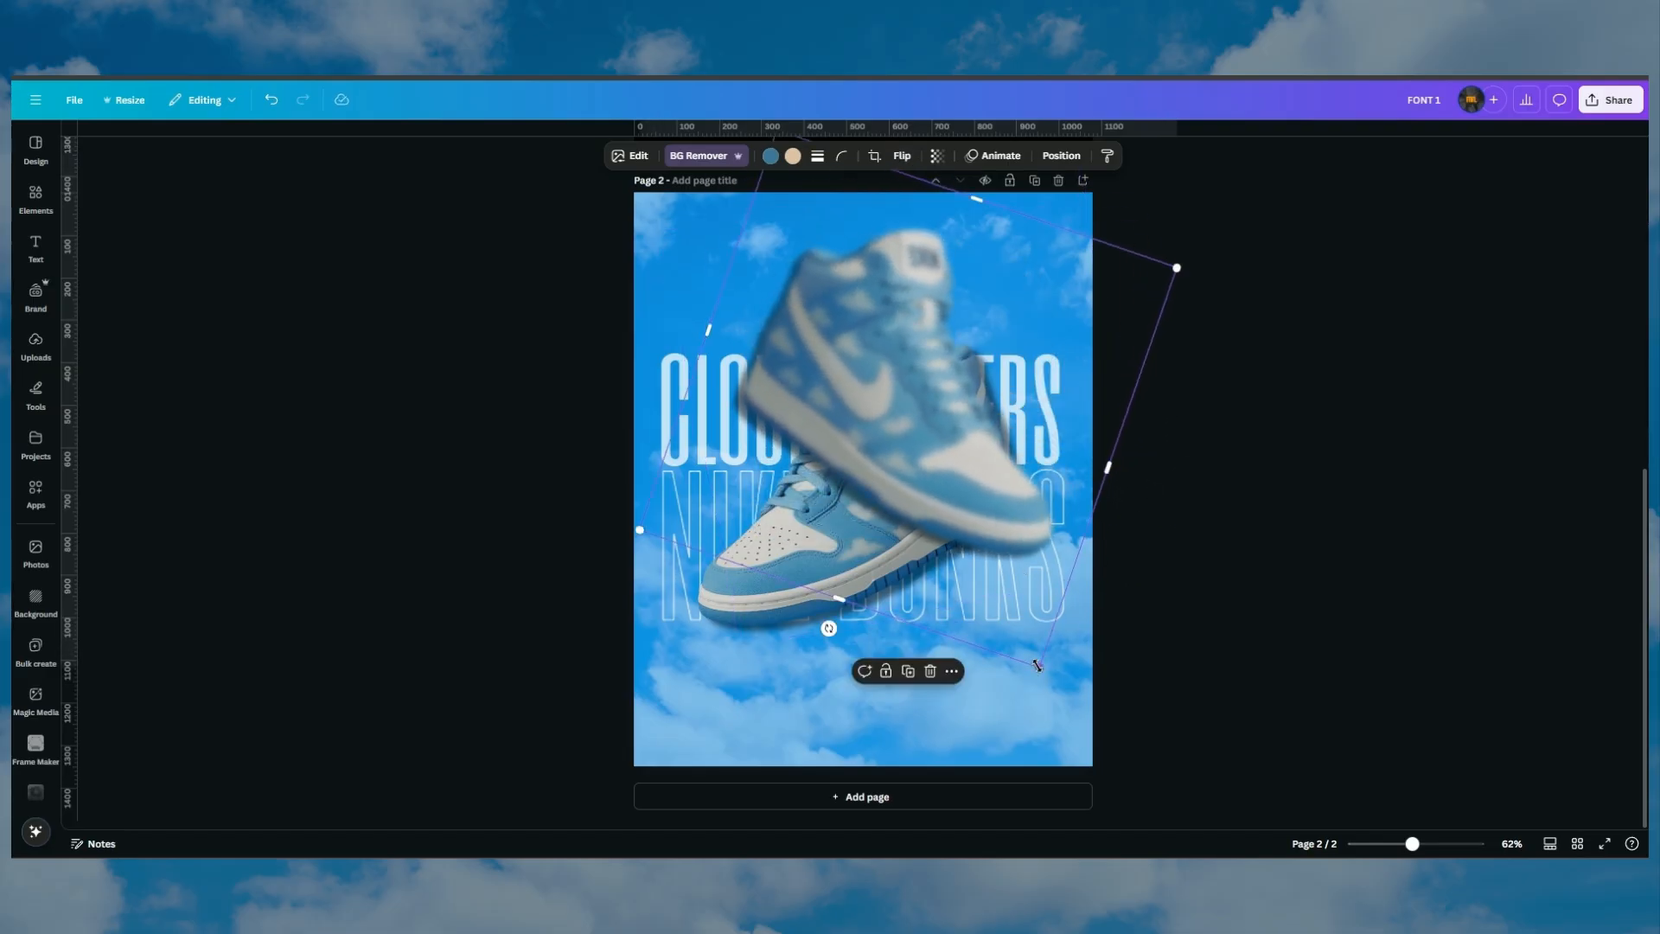
drag(1039, 668, 856, 320)
drag(848, 244, 1096, 233)
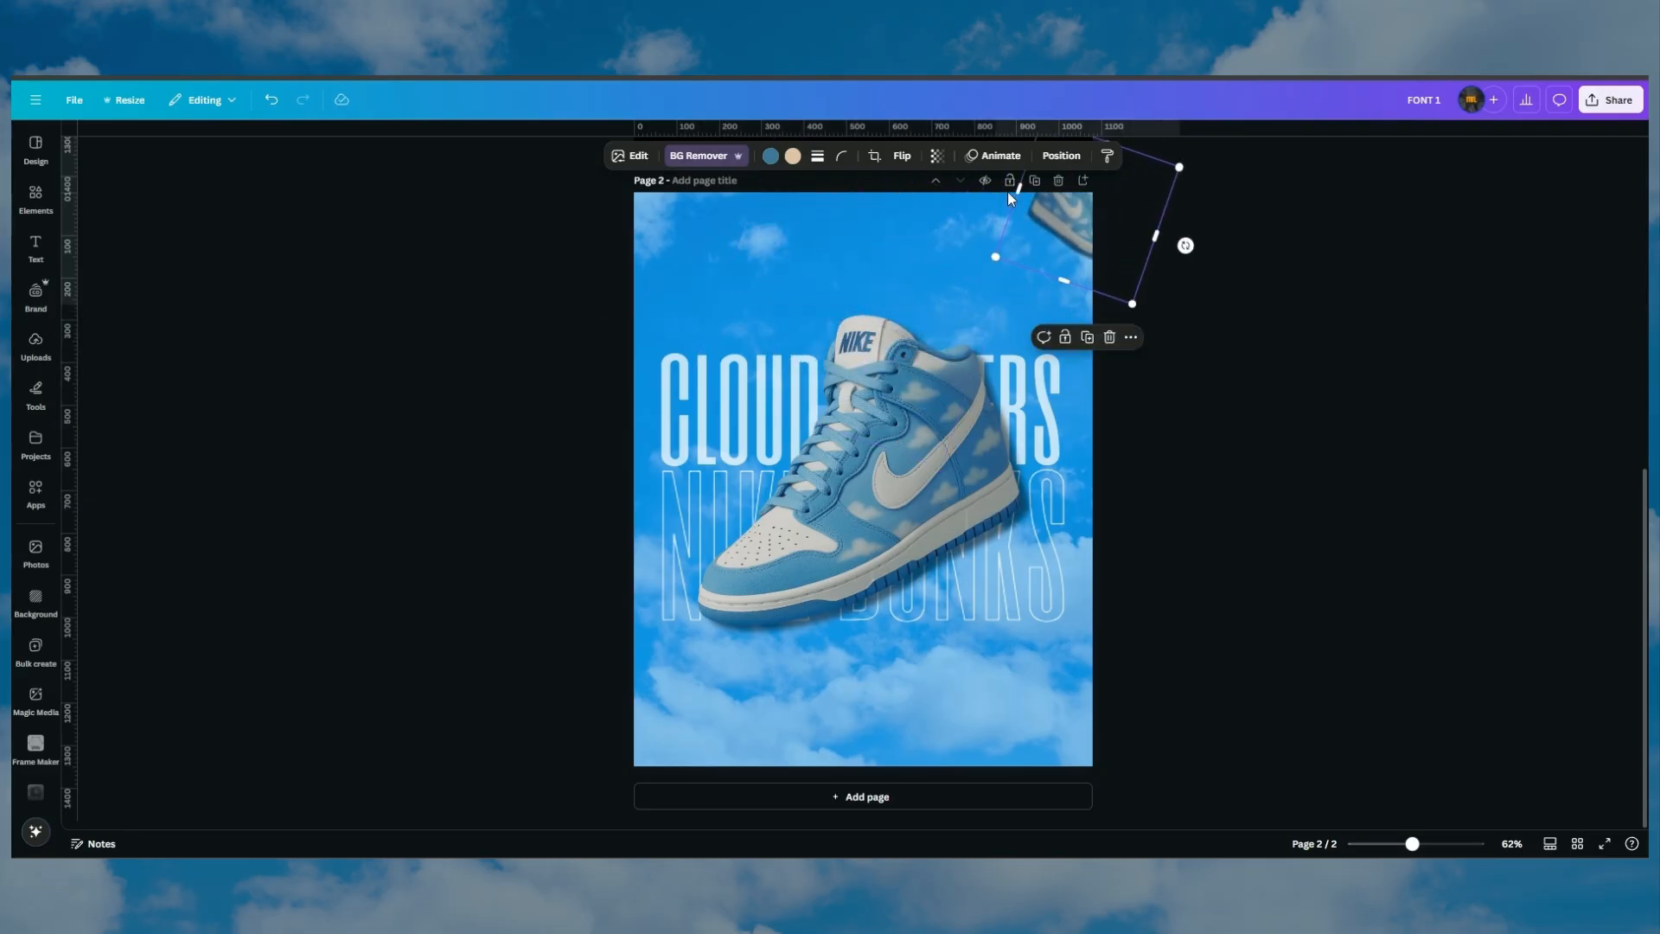
Make the blurred corner sneaker partly transparent and slightly larger, and delete the extra copy beside it
click(936, 156)
drag(972, 211, 956, 277)
drag(1076, 248, 1008, 262)
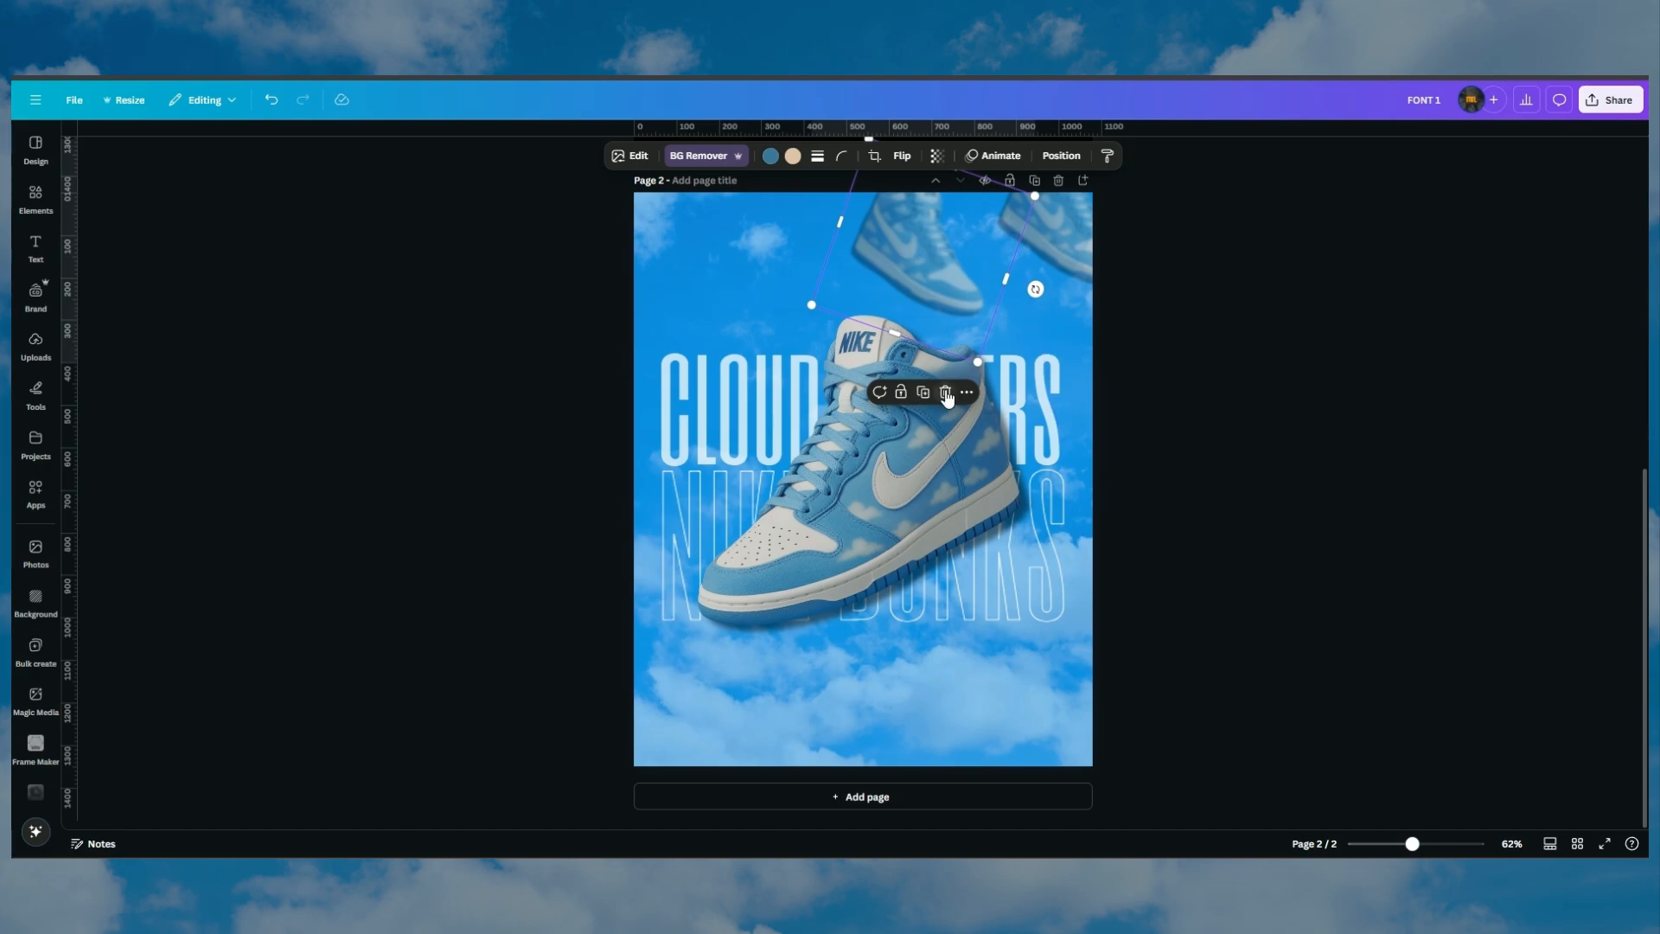
key(Delete)
Duplicate the faded corner sneaker, place the copy partly off the page's lower-left corner and enlarge it slightly
click(1066, 255)
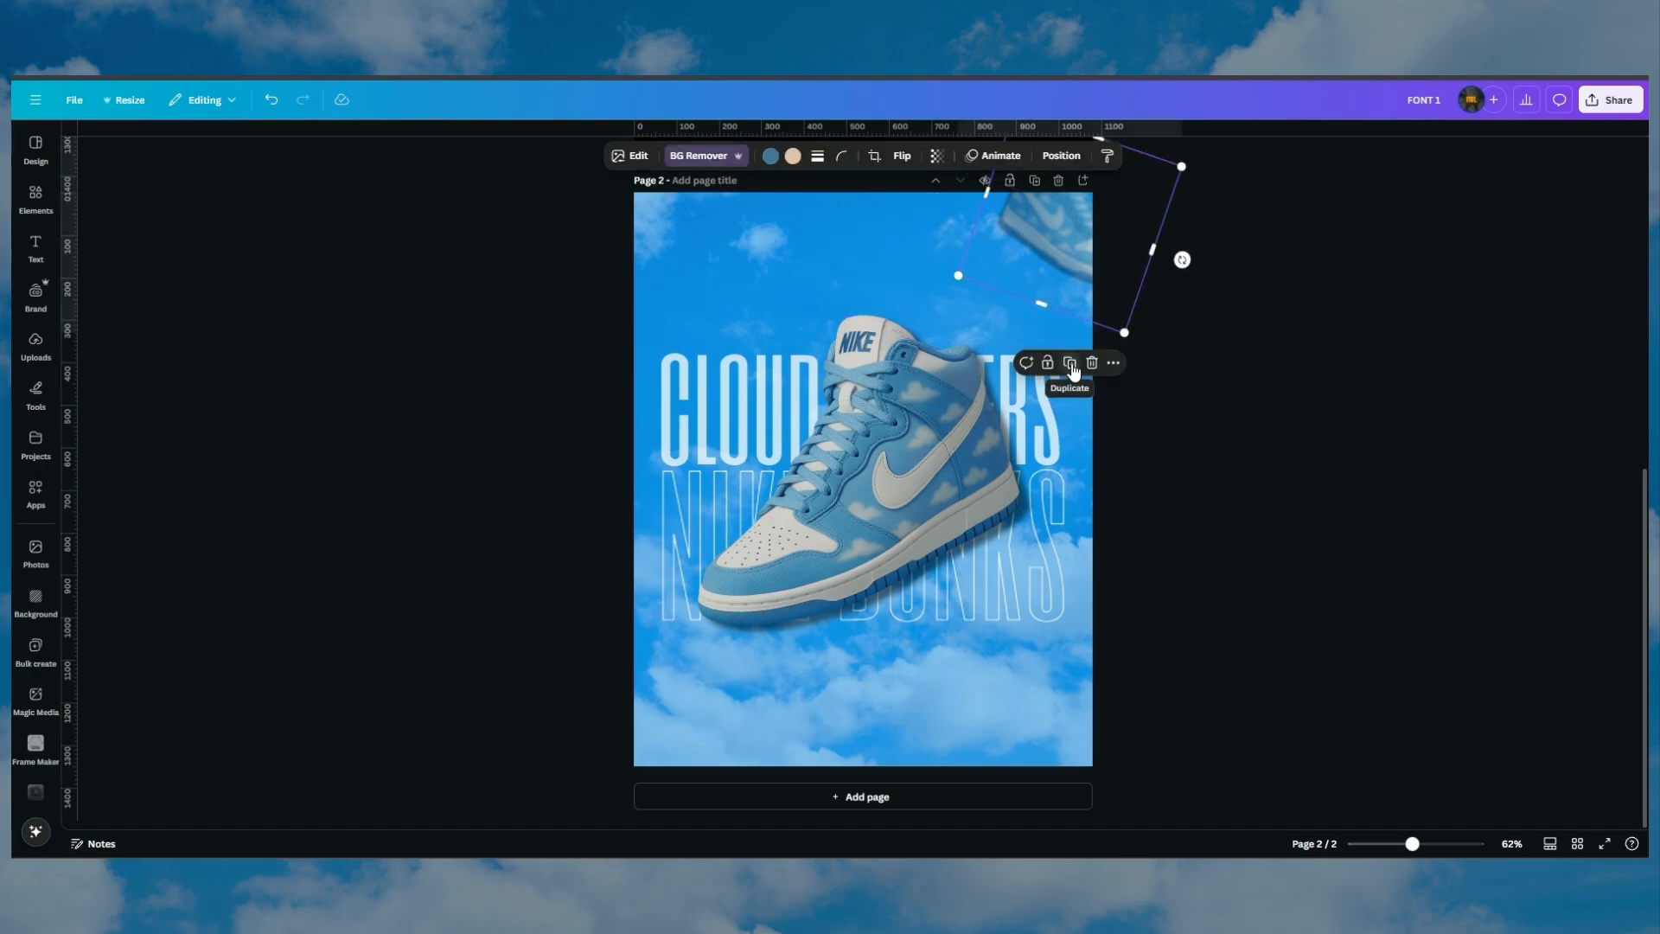
click(1072, 369)
drag(1072, 240, 626, 696)
drag(592, 607, 568, 558)
drag(643, 666, 644, 676)
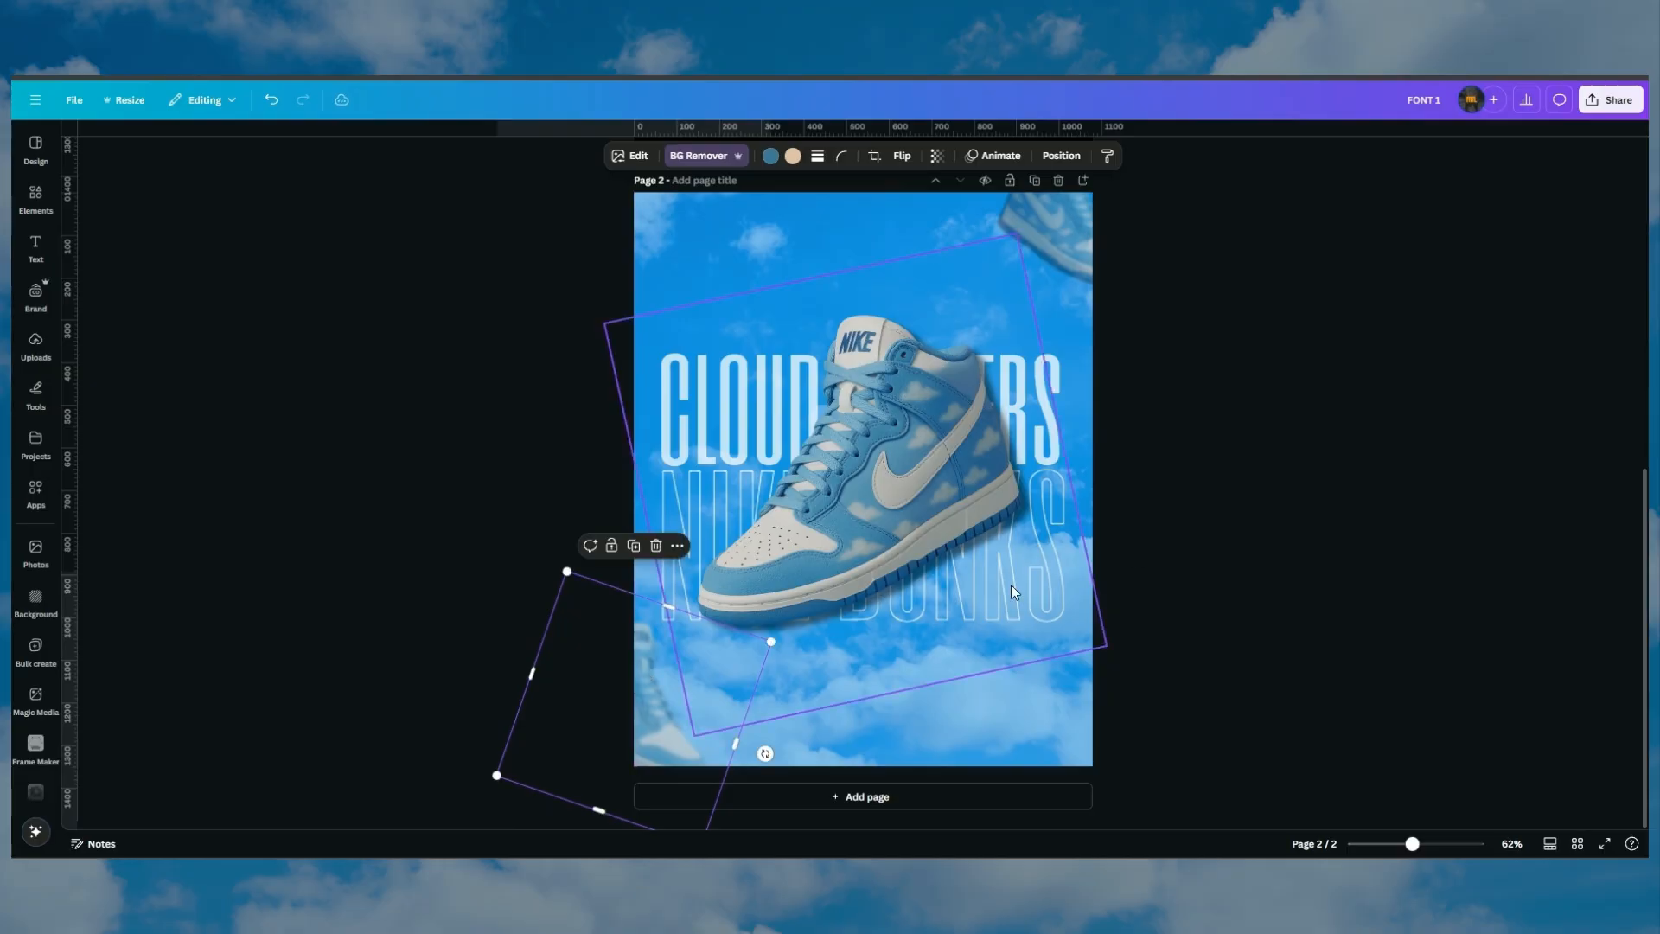
click(1338, 480)
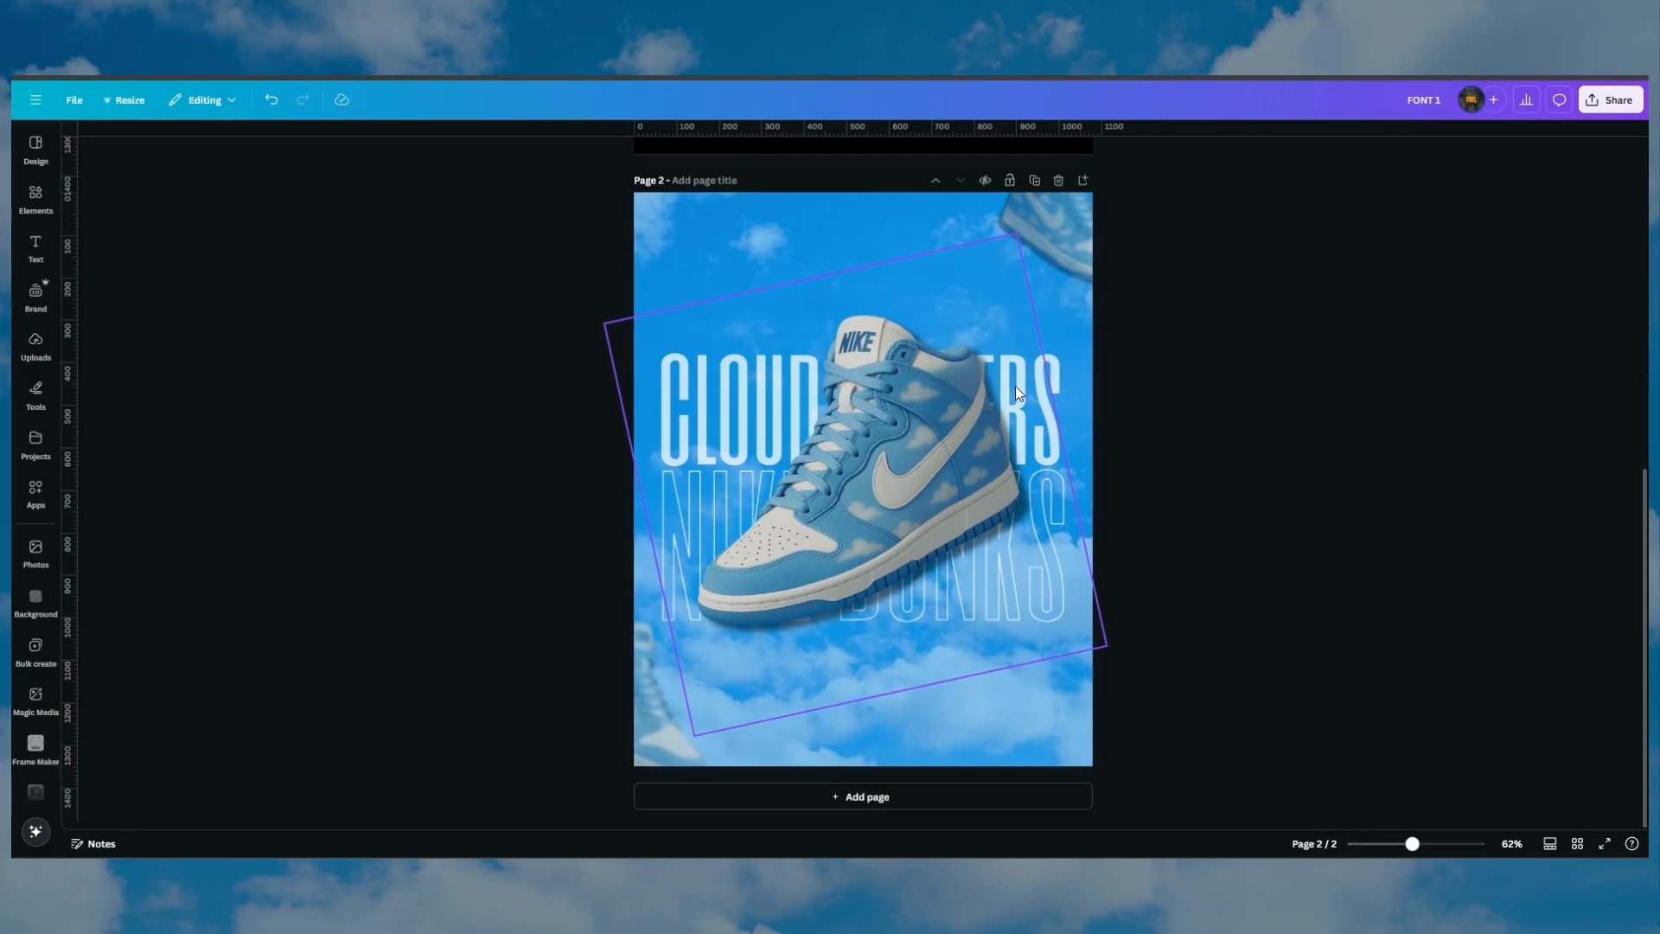
Add a Garet text box above the headings on page 2 with the text "cloud walkers limted edition"
click(745, 245)
key(t)
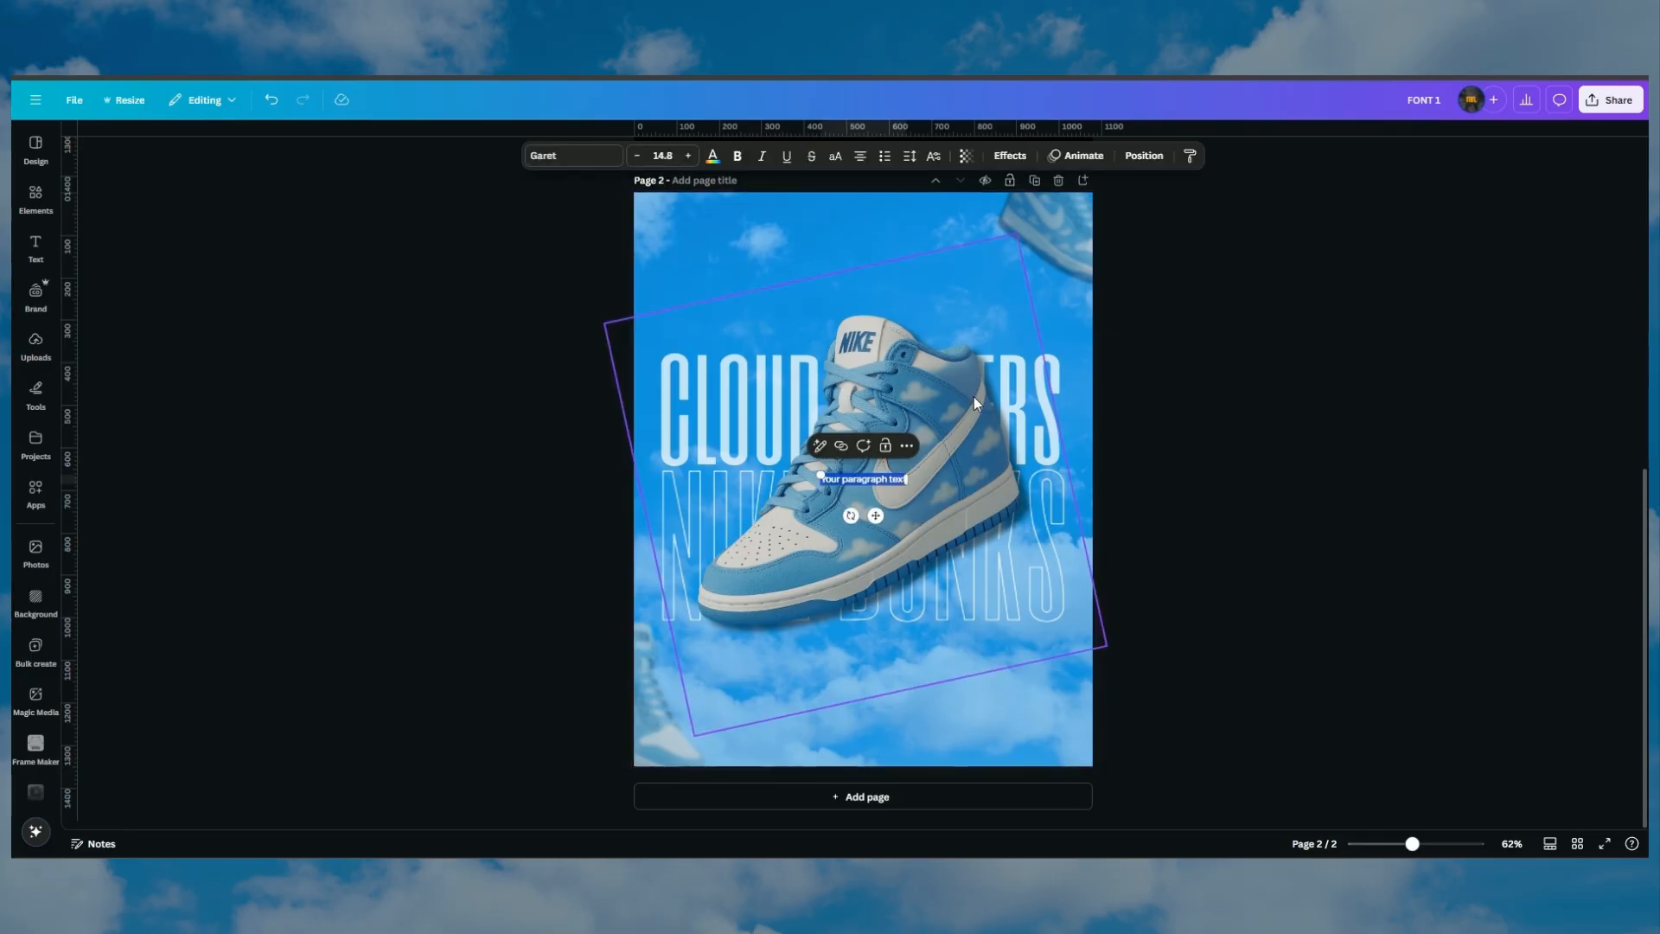
scroll(823, 396, up, 3)
scroll(823, 402, up, 1)
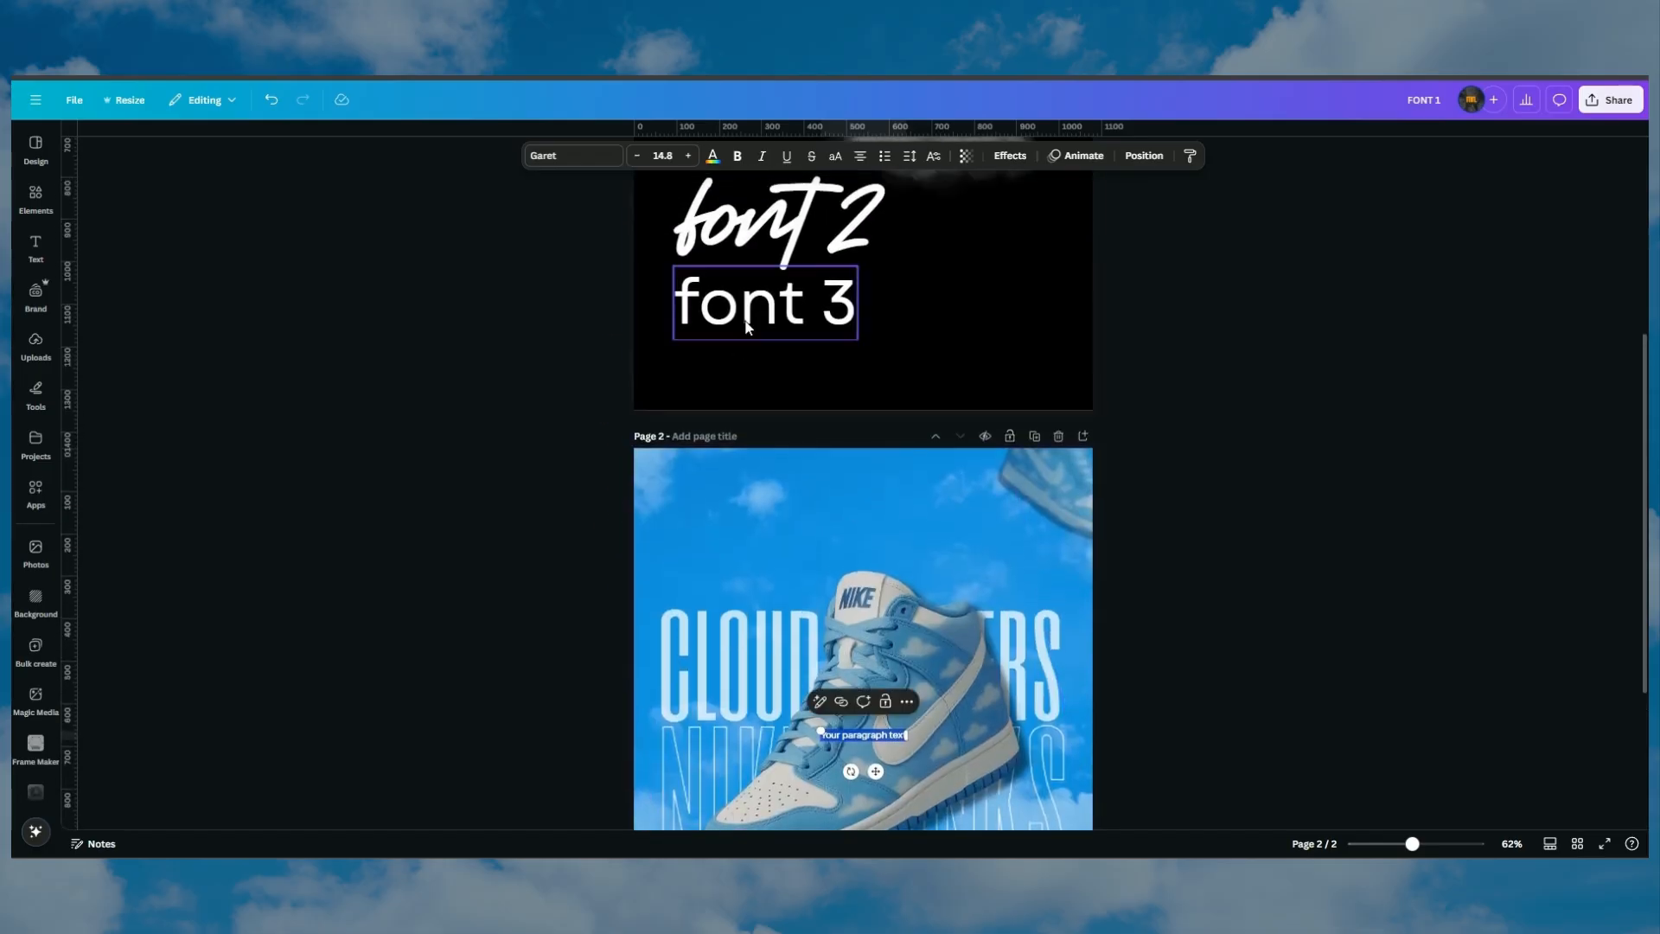
click(839, 328)
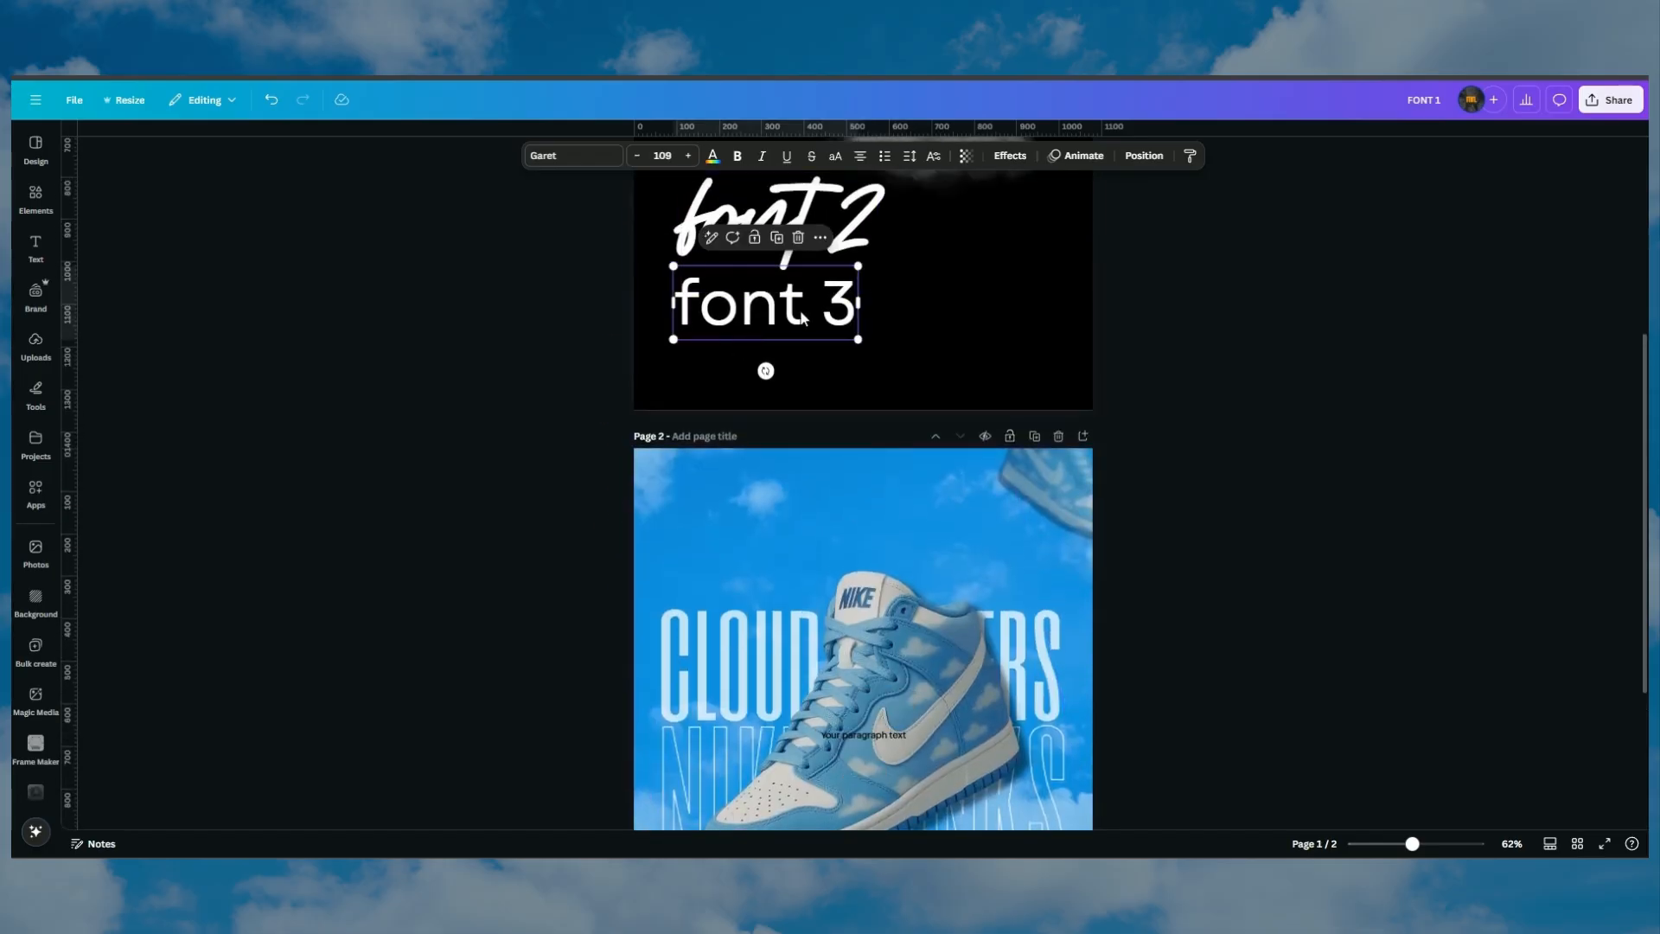
click(876, 741)
drag(877, 741, 803, 533)
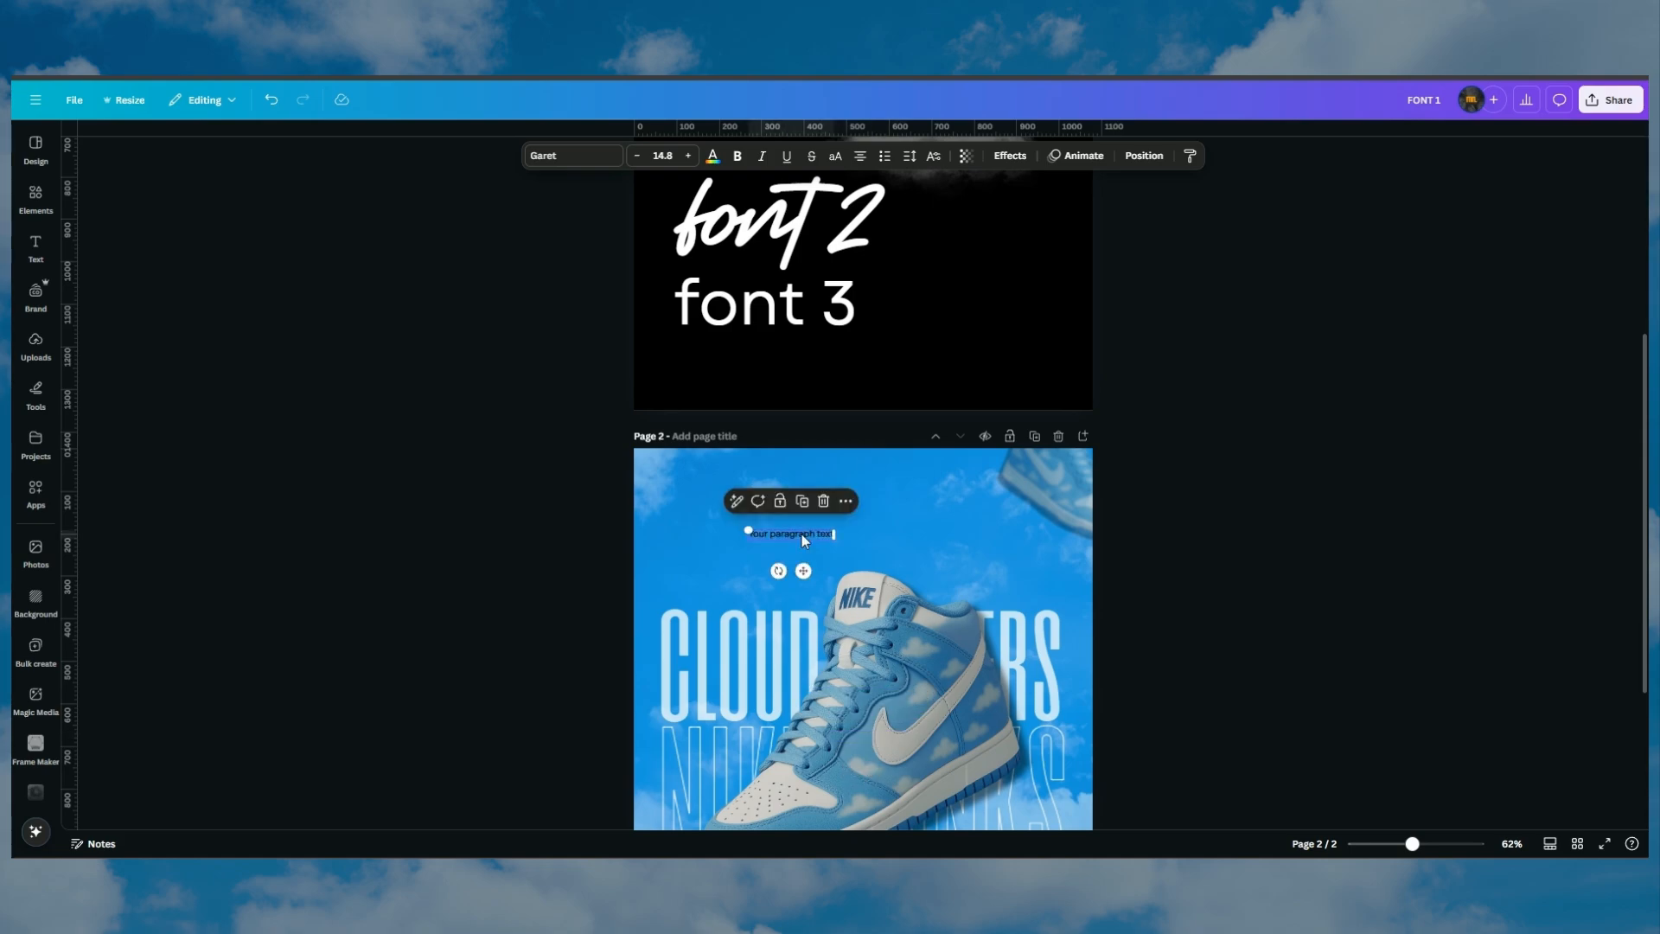
double_click(803, 533)
text(Cloud)
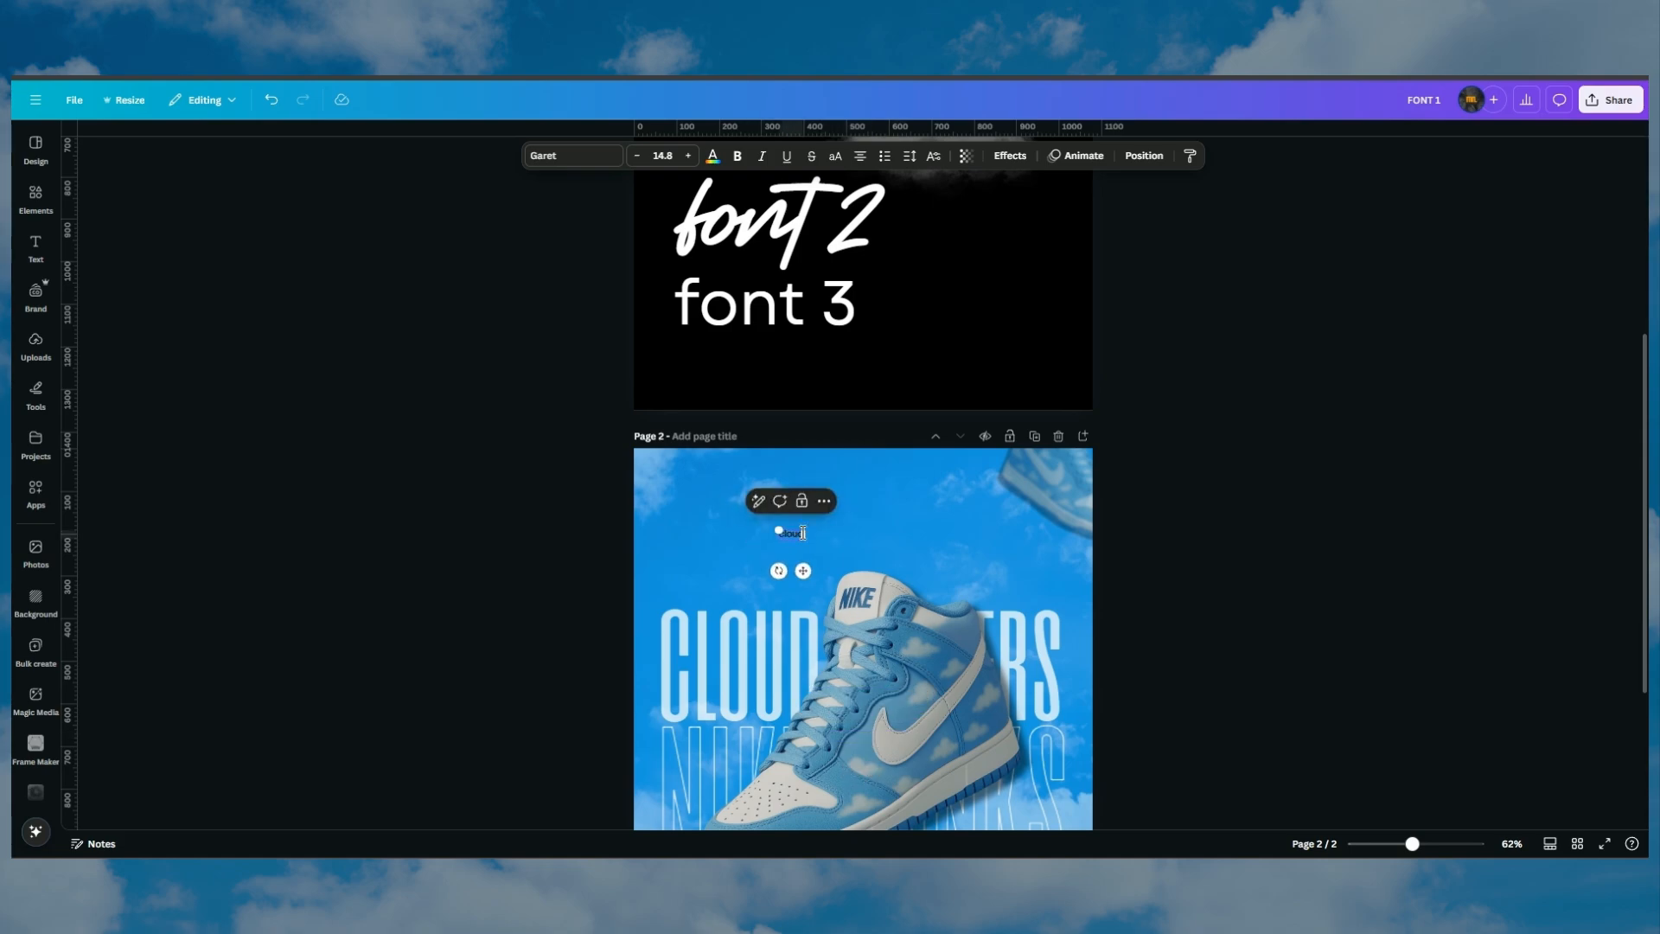
text( walkers limited edition)
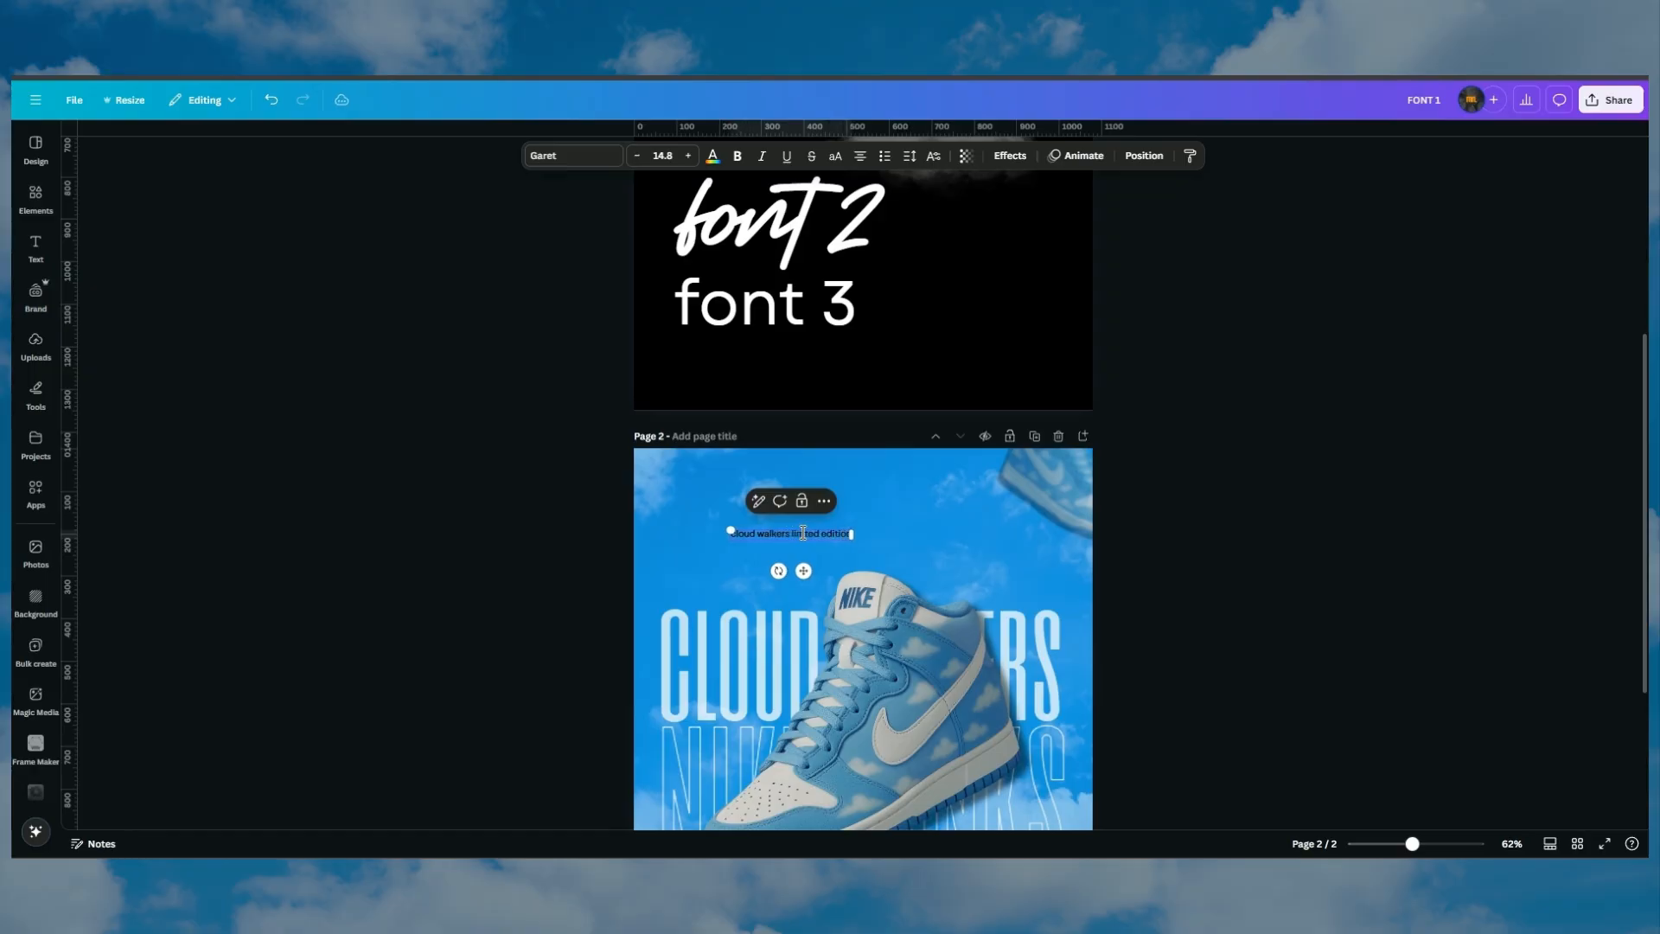
Move the small text line to the page's upper-left corner and reduce its font size to 12.8
click(878, 543)
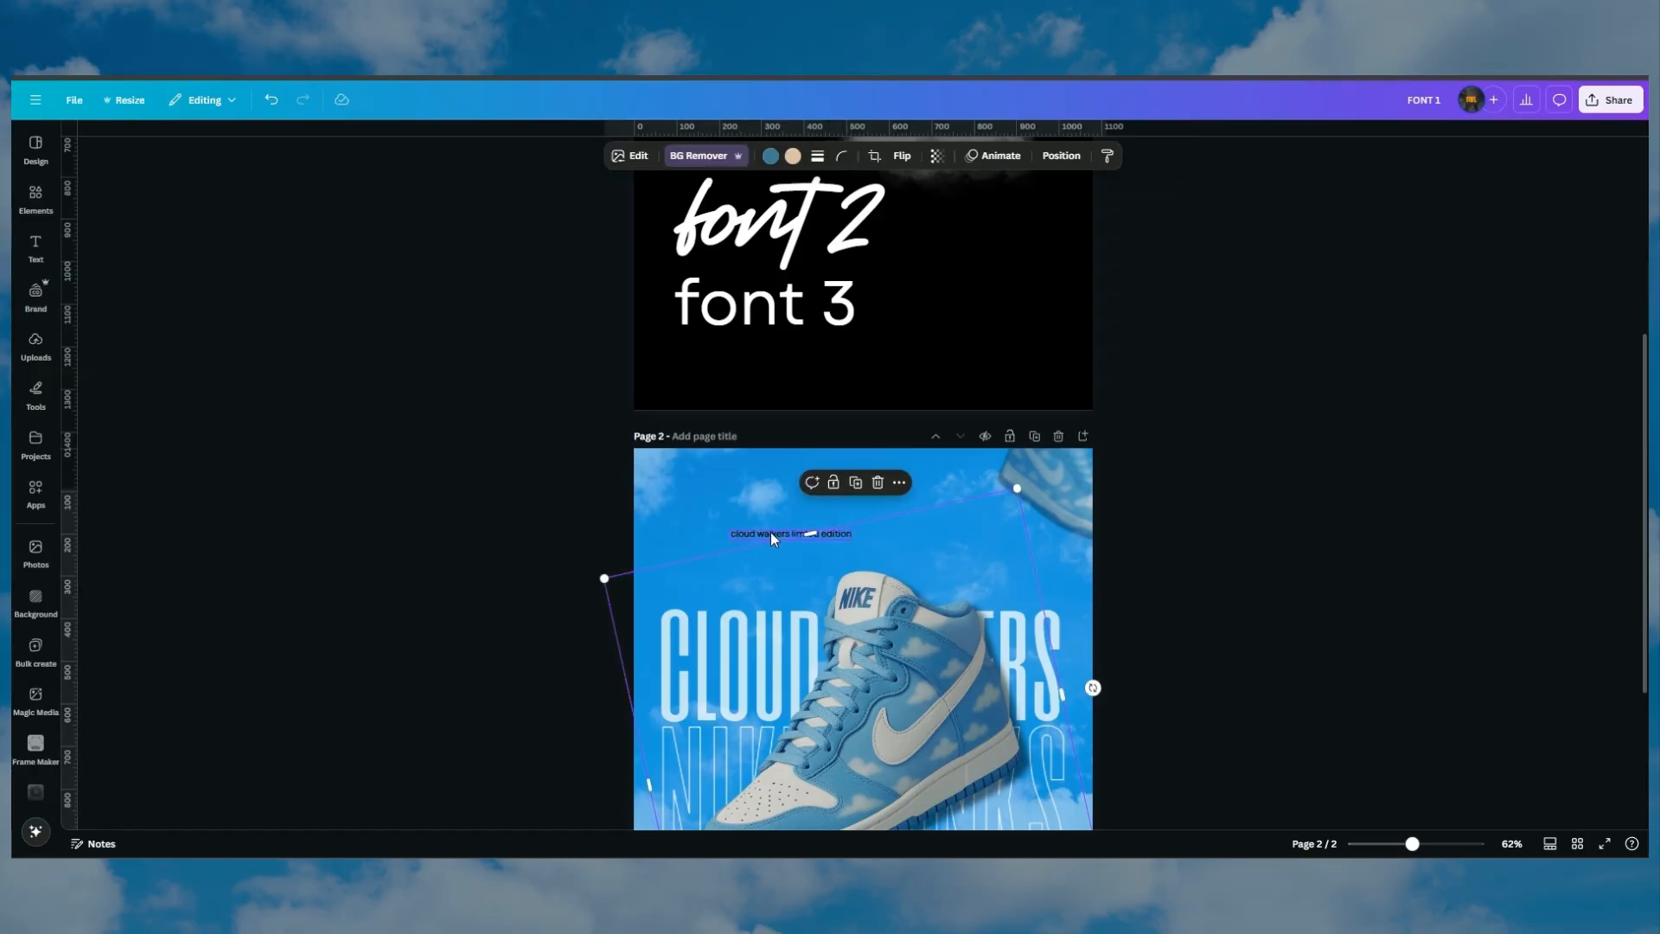
drag(769, 530, 688, 464)
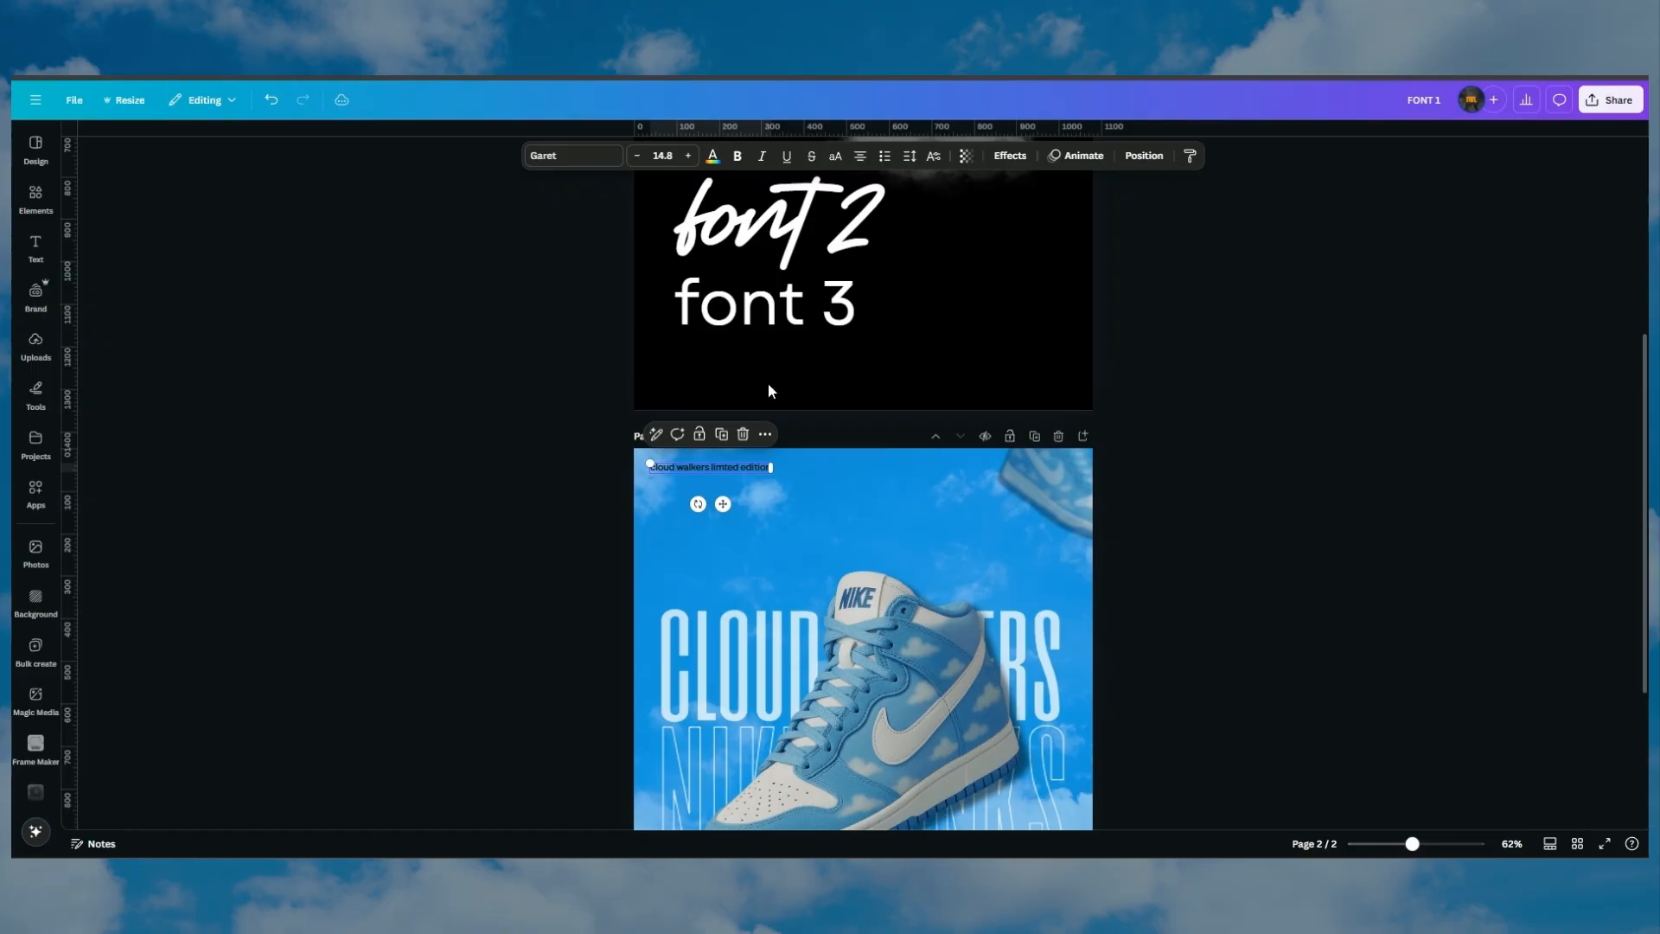
click(637, 155)
click(637, 156)
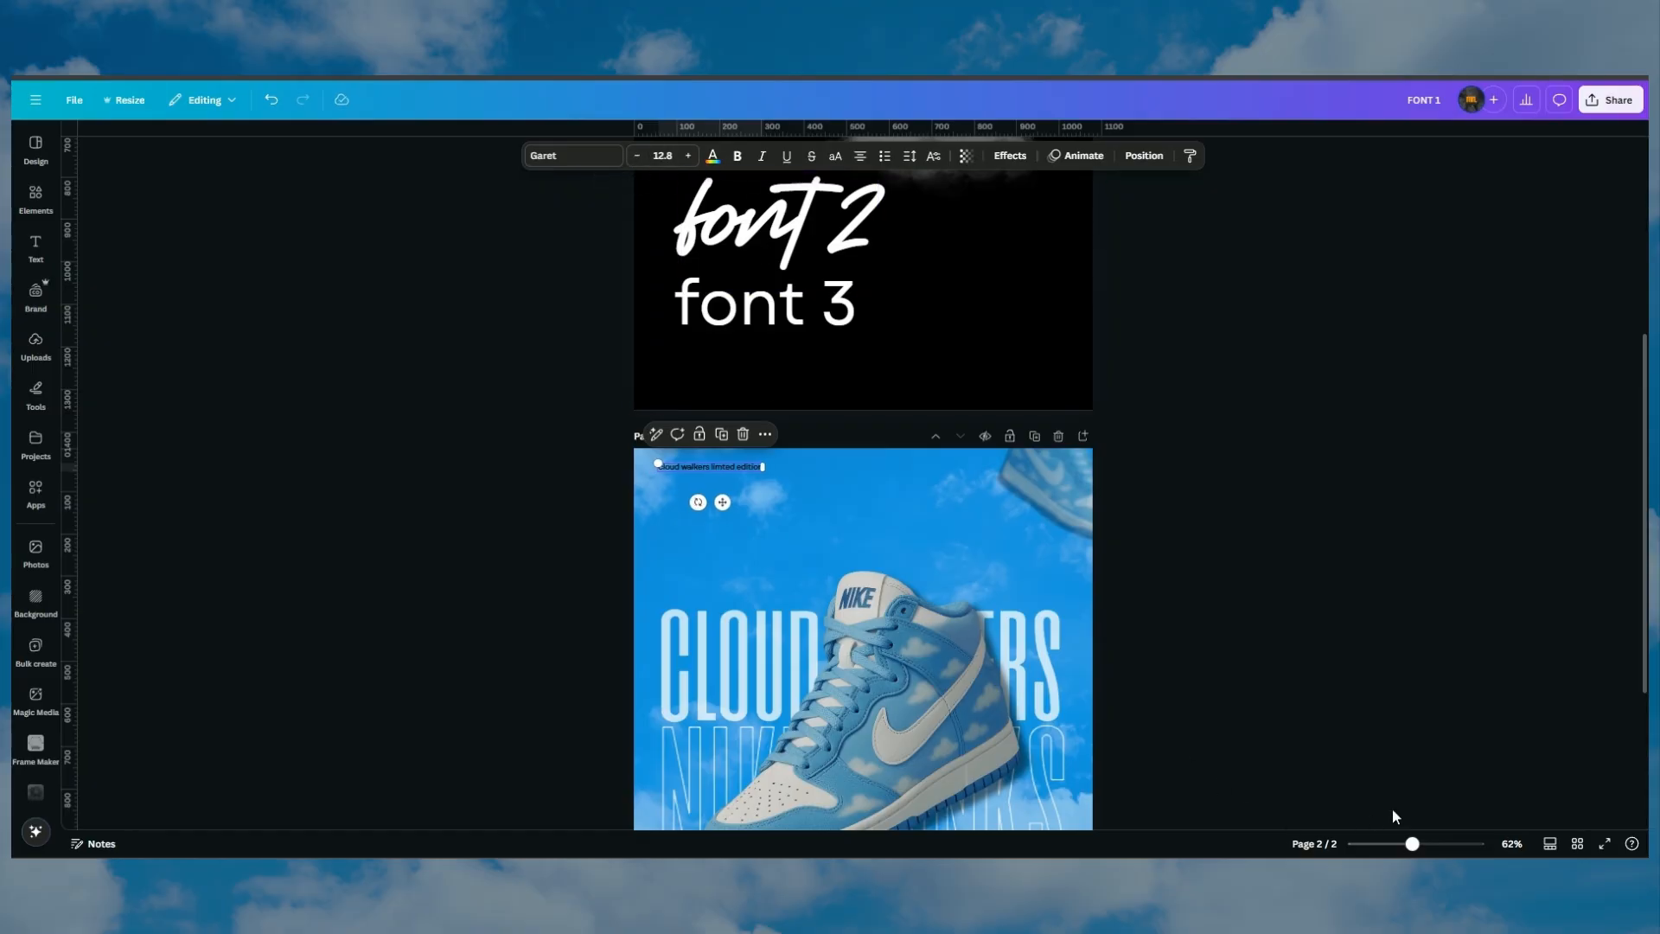
Colour the small text line yellow with the custom colour #FFDA44
drag(1426, 844, 1437, 844)
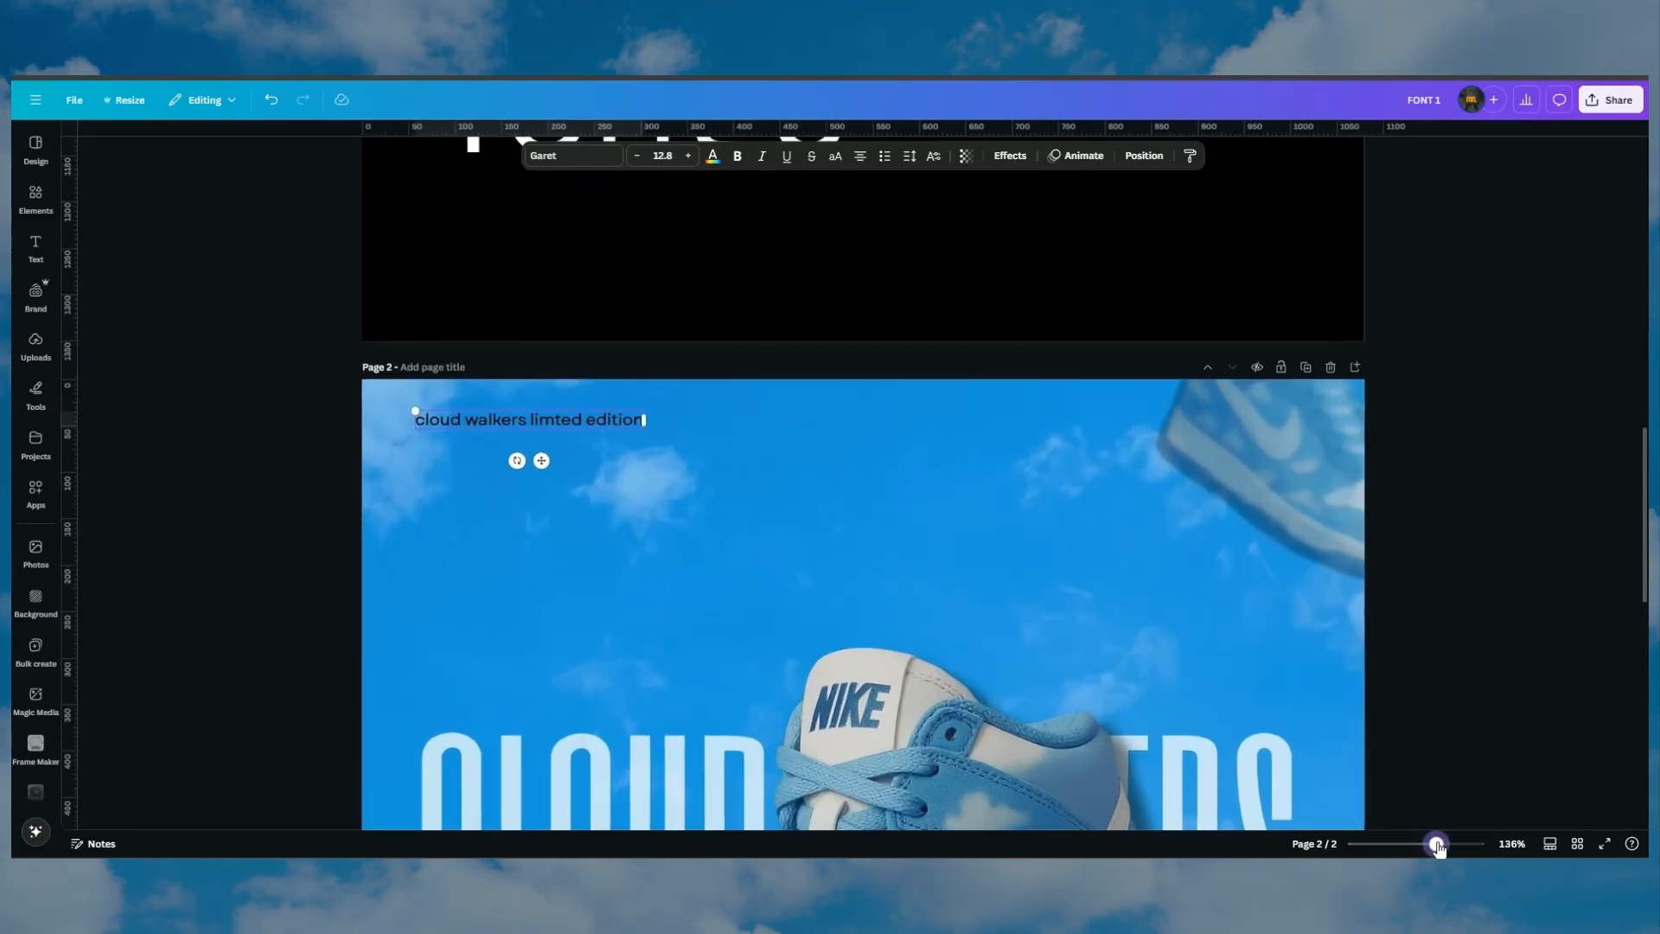
click(712, 156)
click(204, 673)
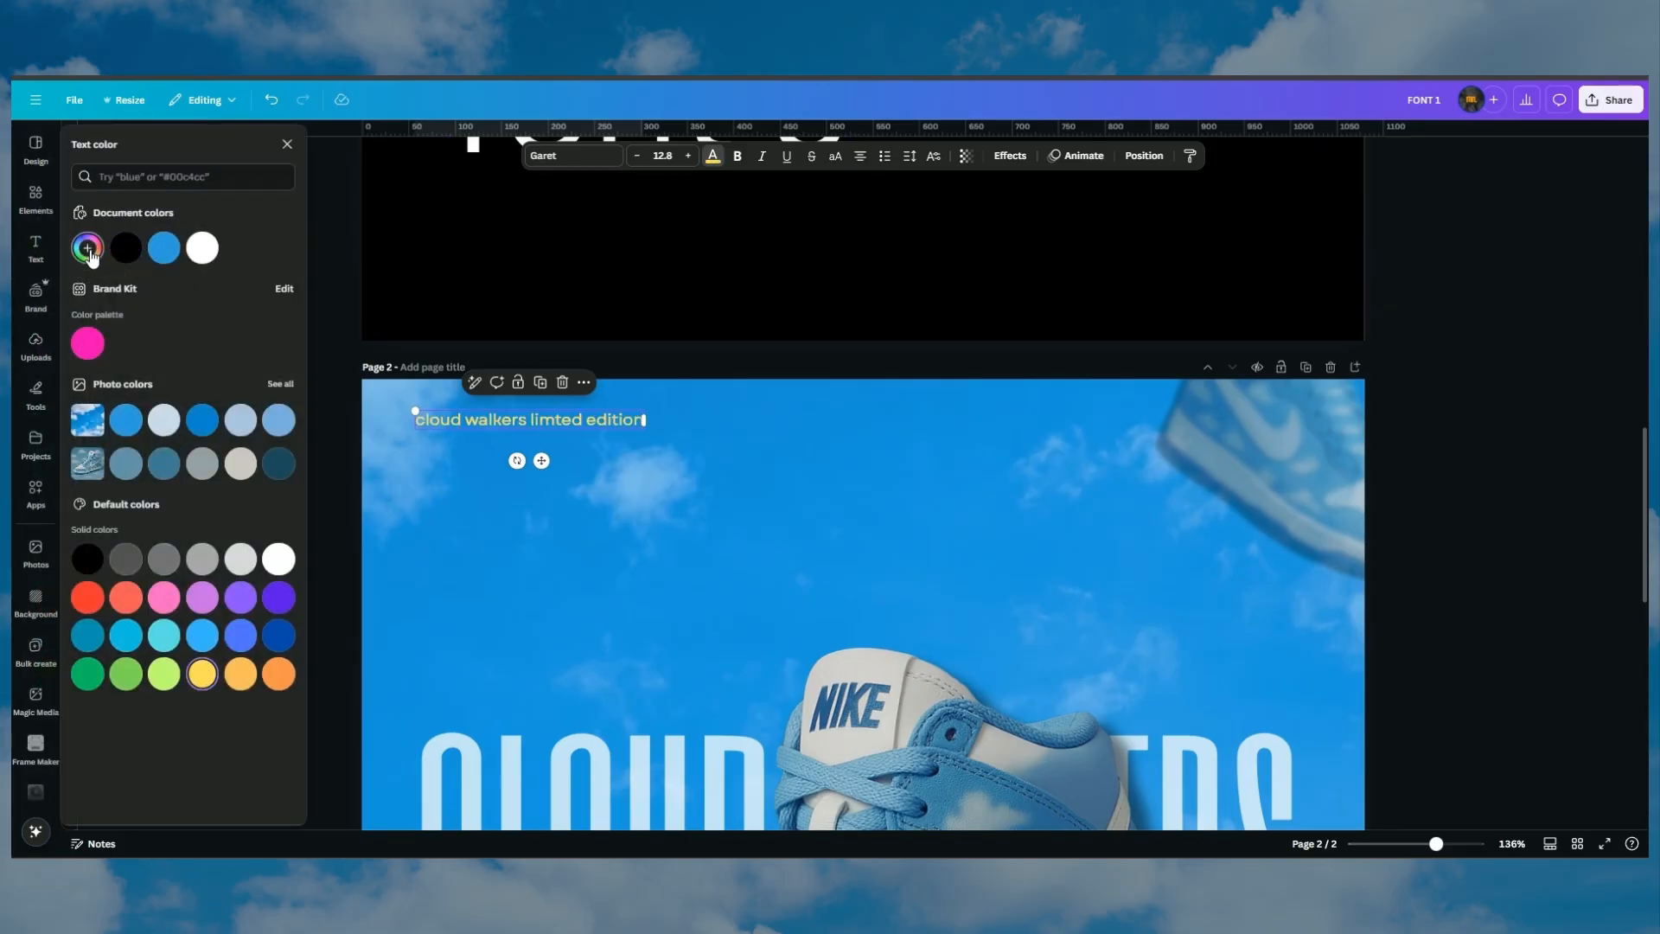
click(88, 248)
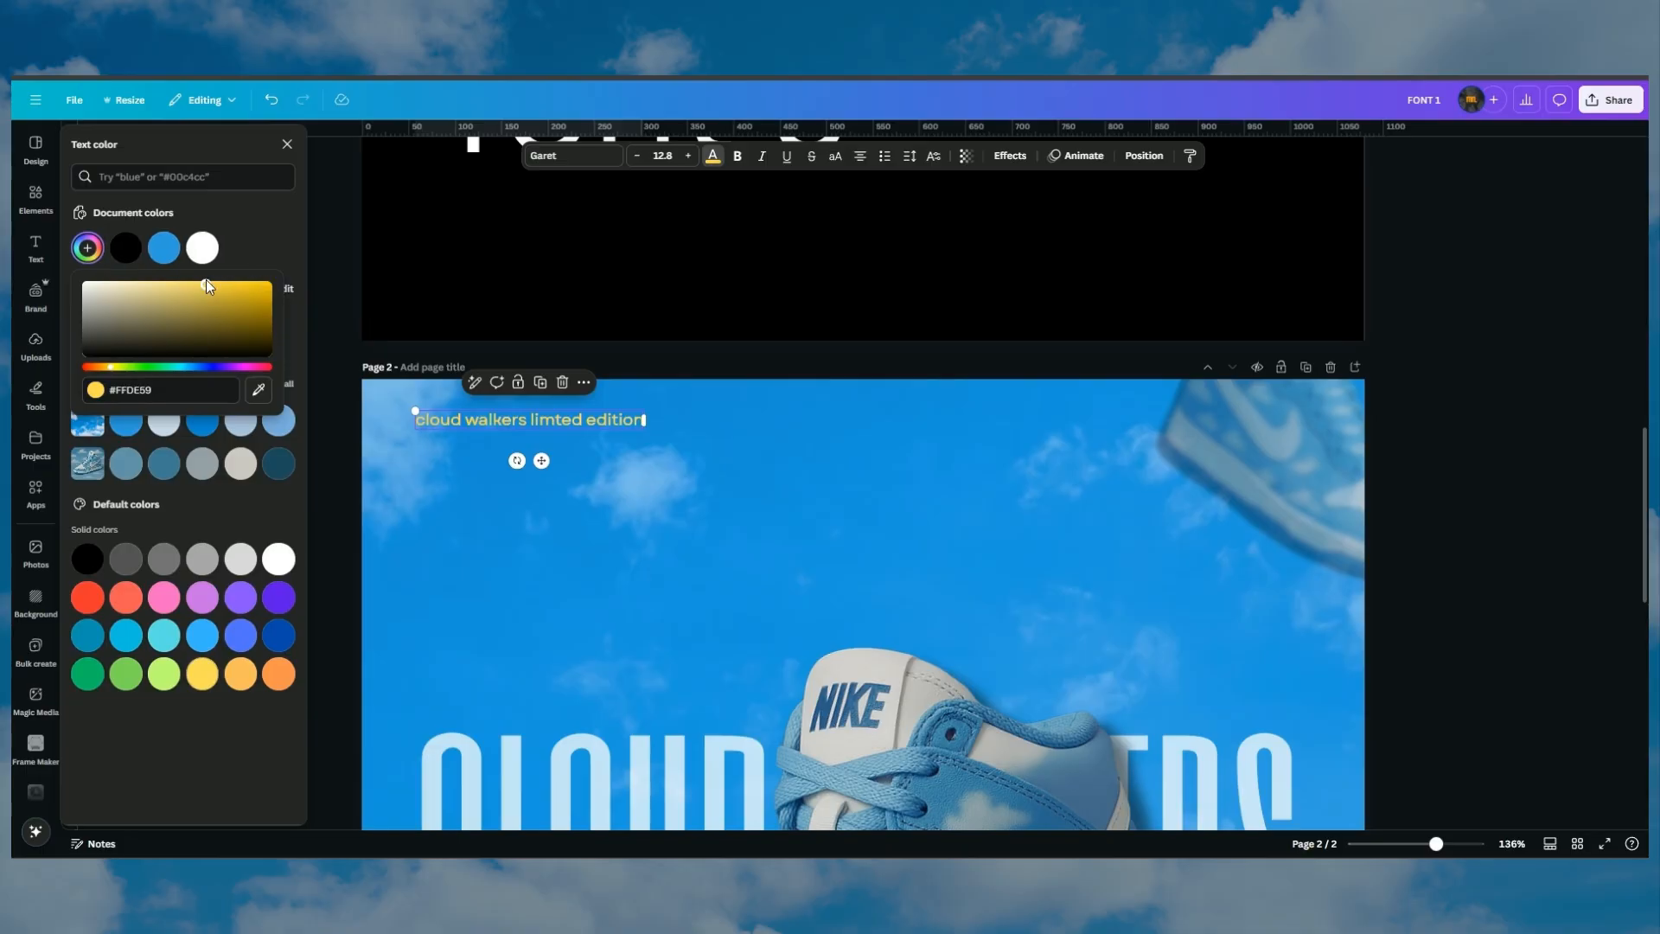
drag(207, 282, 221, 284)
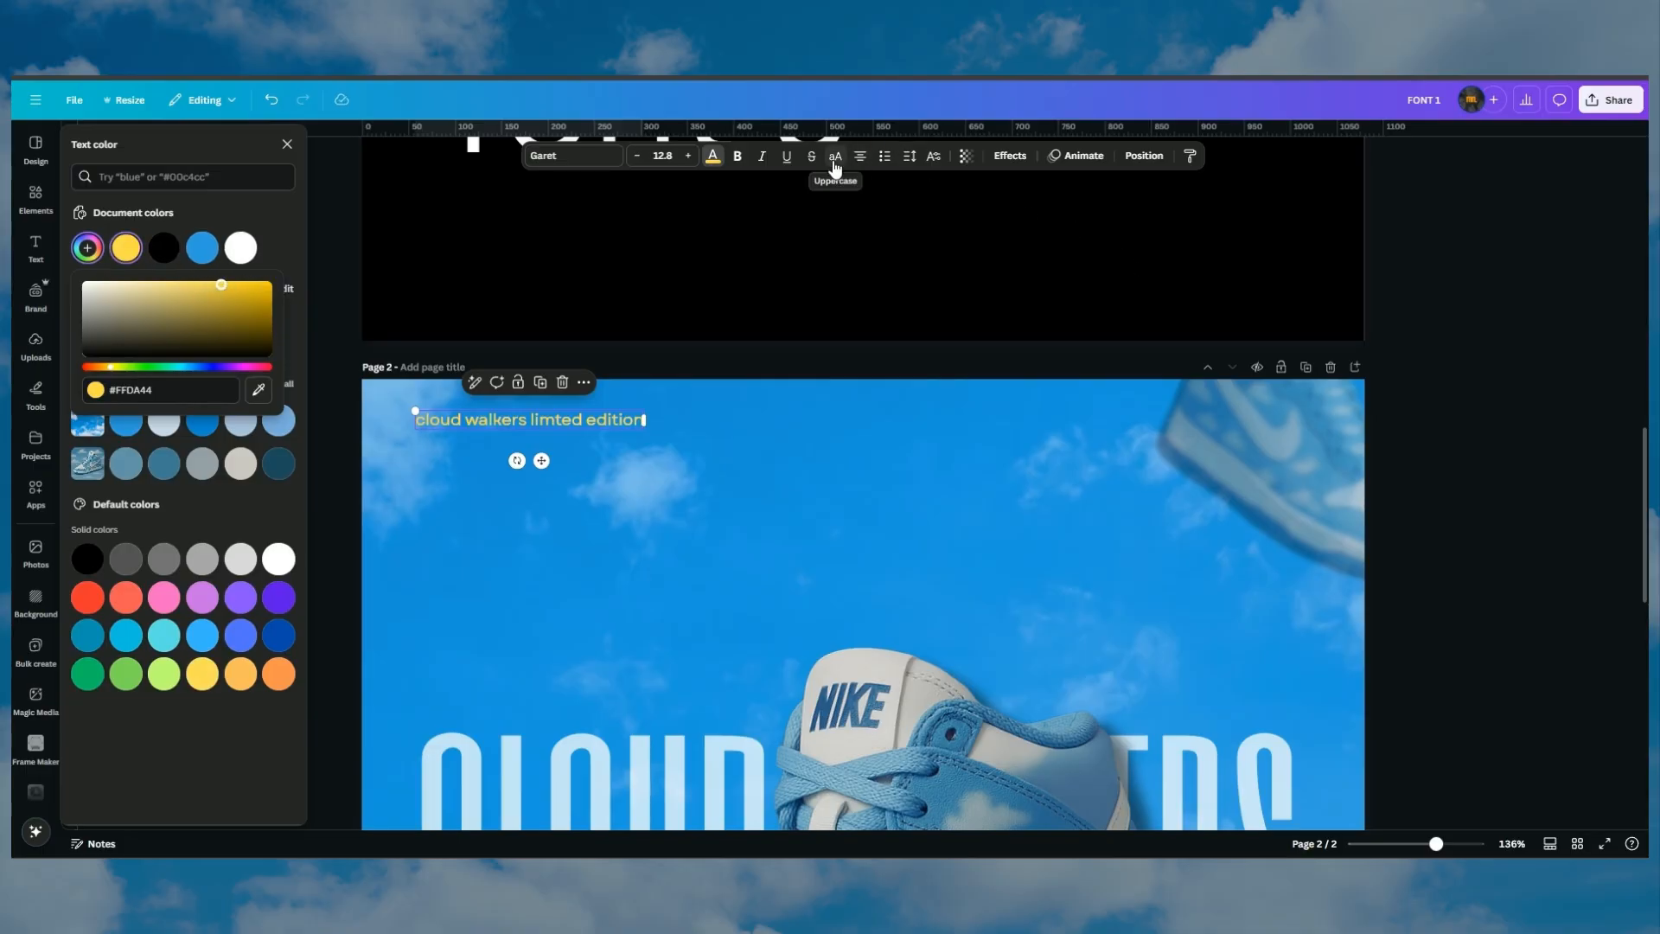
Set the small text to uppercase with letter spacing 497 and size 10, and widen its box to fit one line
click(835, 164)
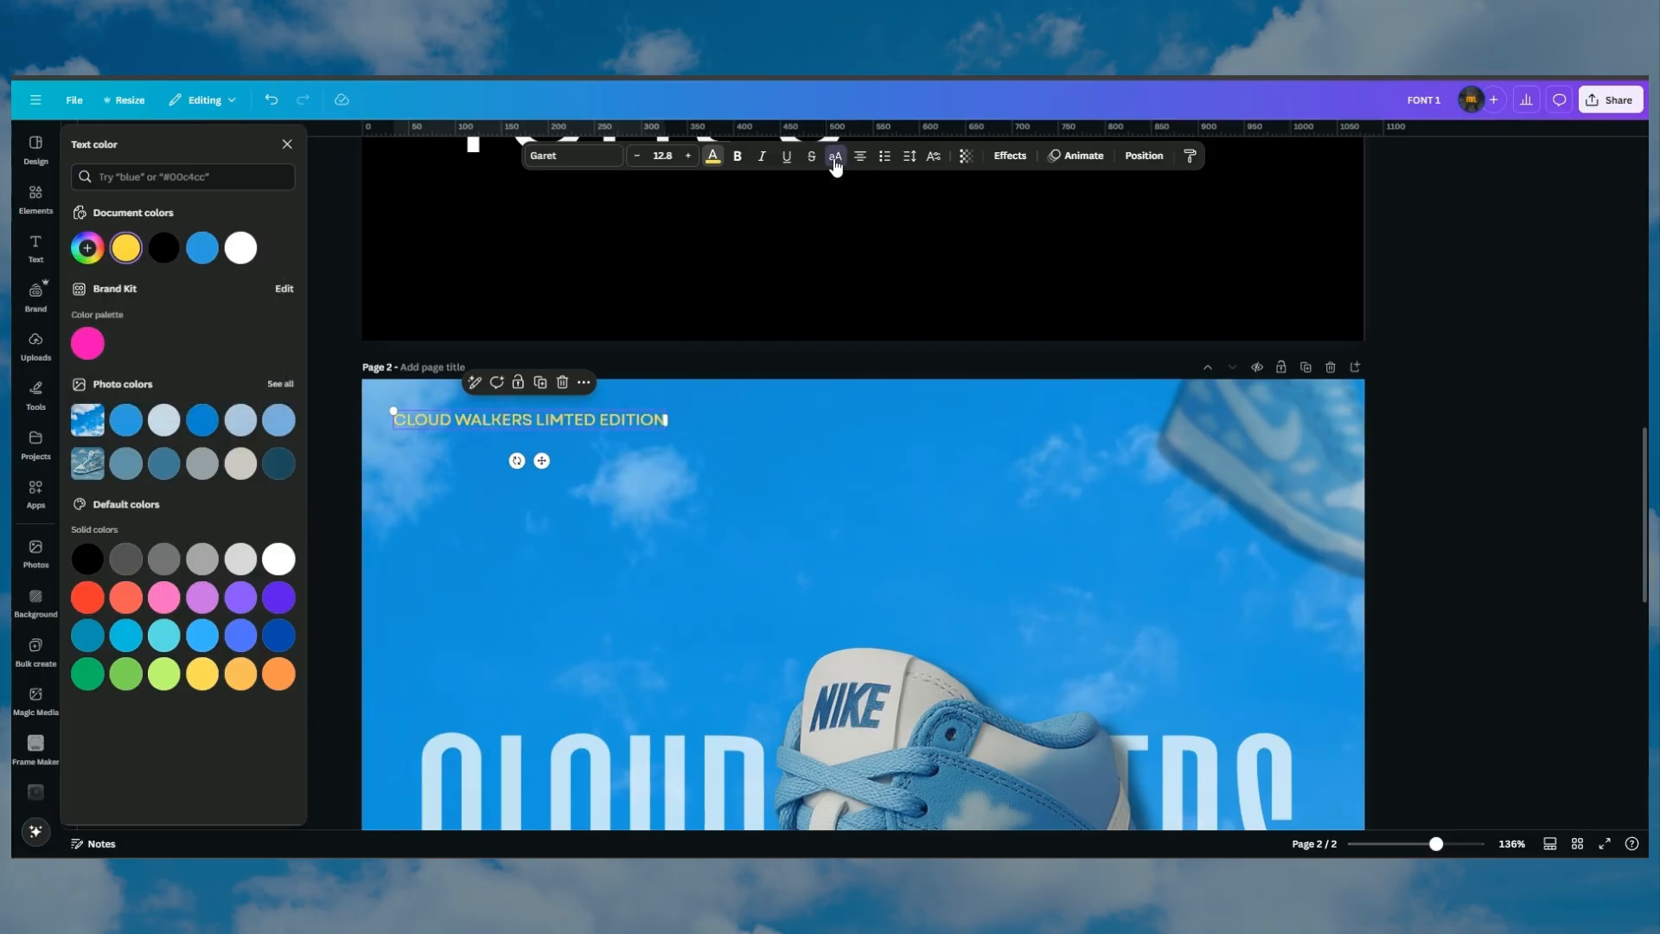
click(908, 158)
drag(860, 212, 912, 217)
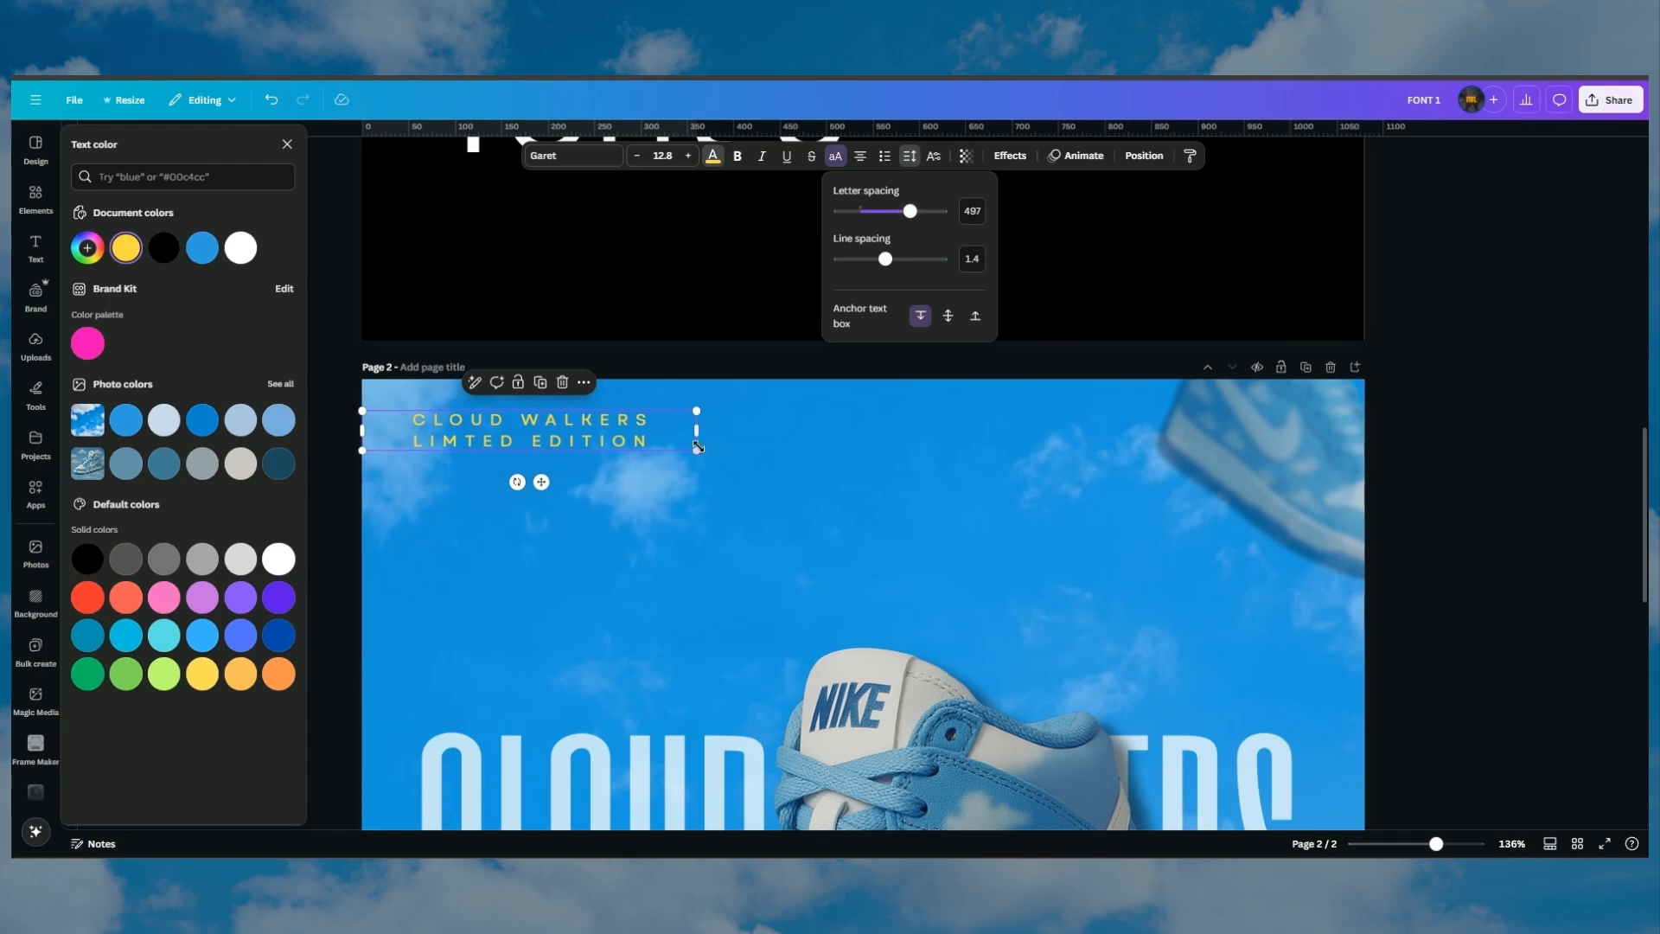
drag(696, 429, 813, 430)
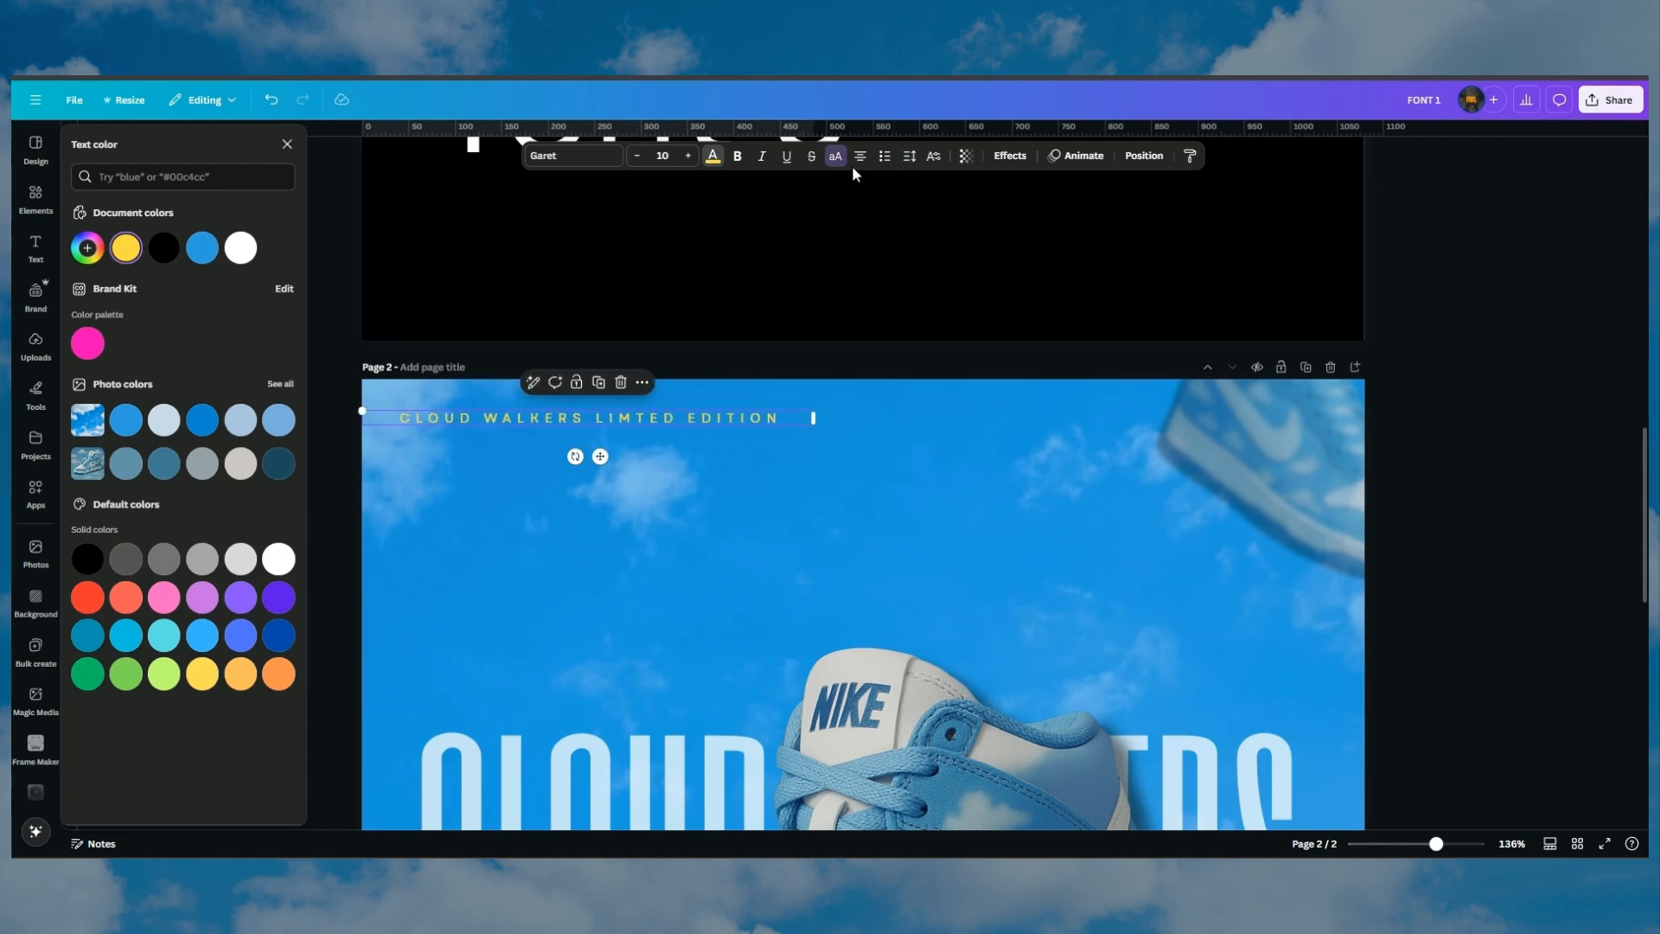
Left-align the small text, nudge it slightly away from the page's left edge and correct its misspelled word to "LIMITED"
click(857, 158)
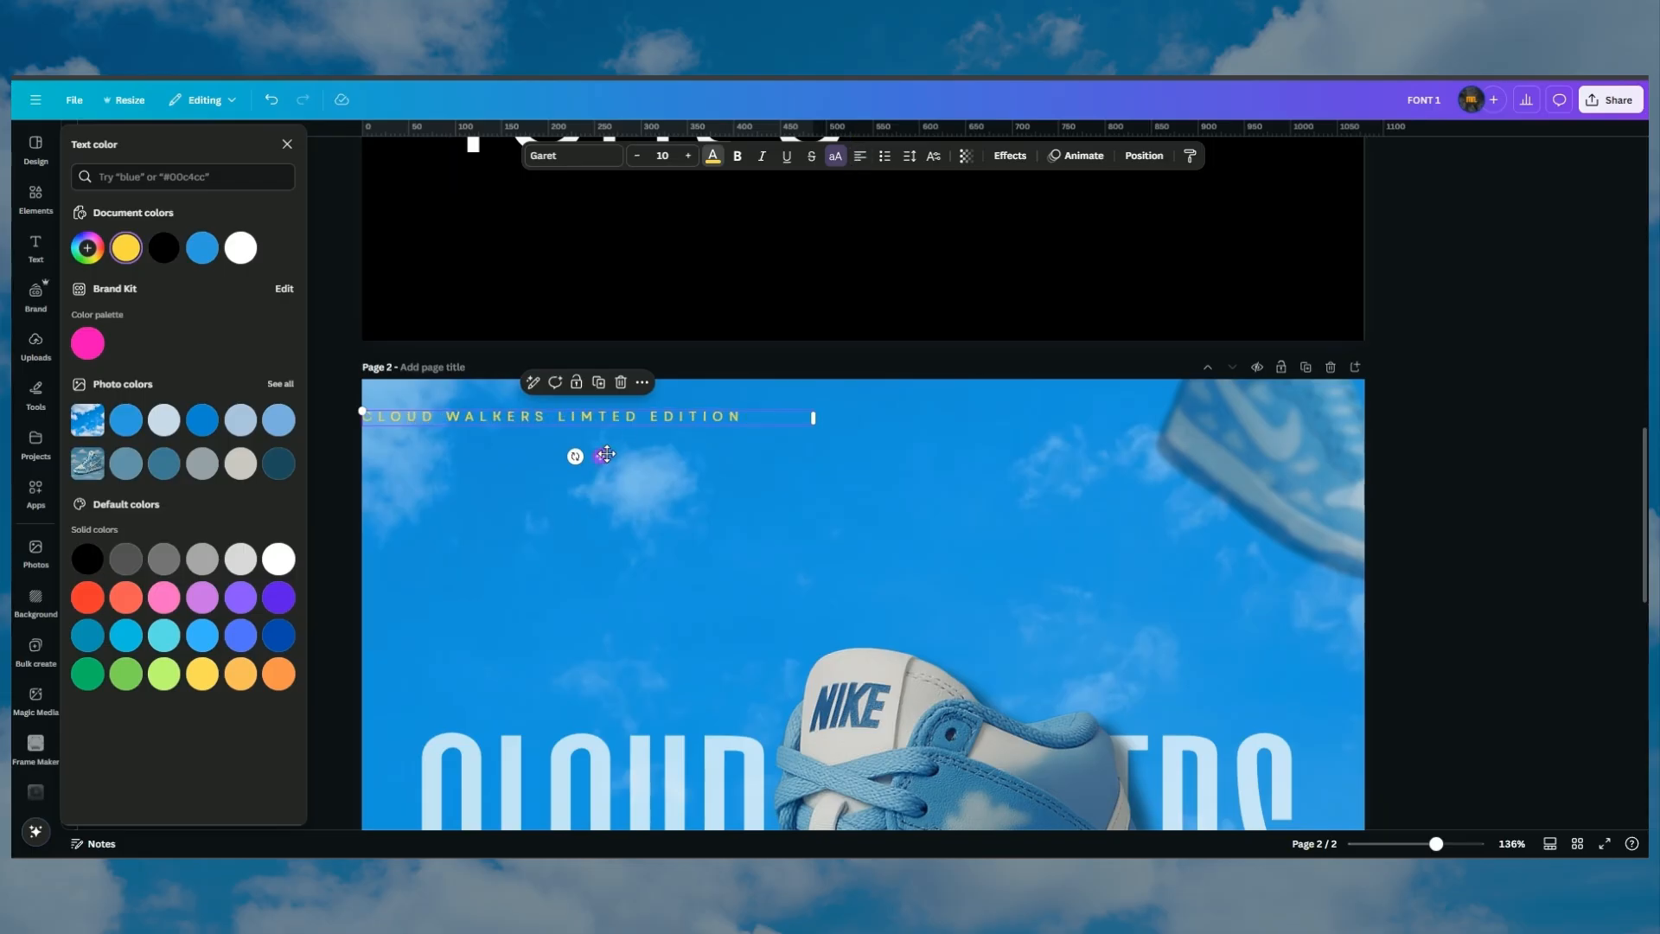
drag(602, 455, 609, 452)
click(608, 402)
click(603, 414)
click(606, 415)
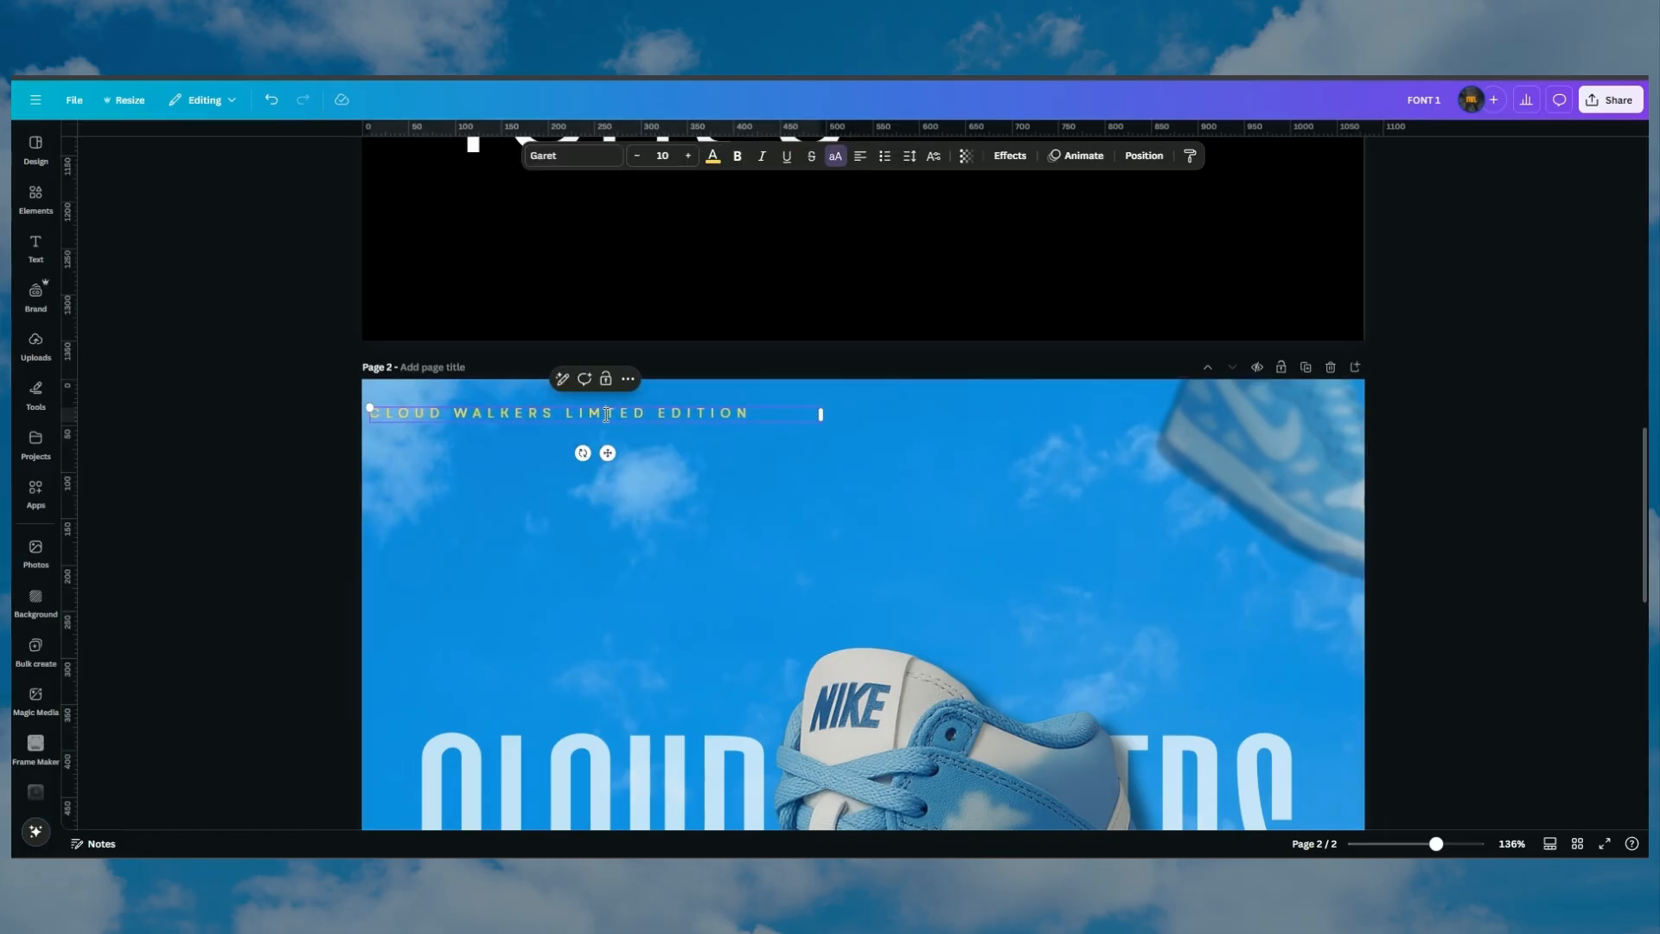
text(I)
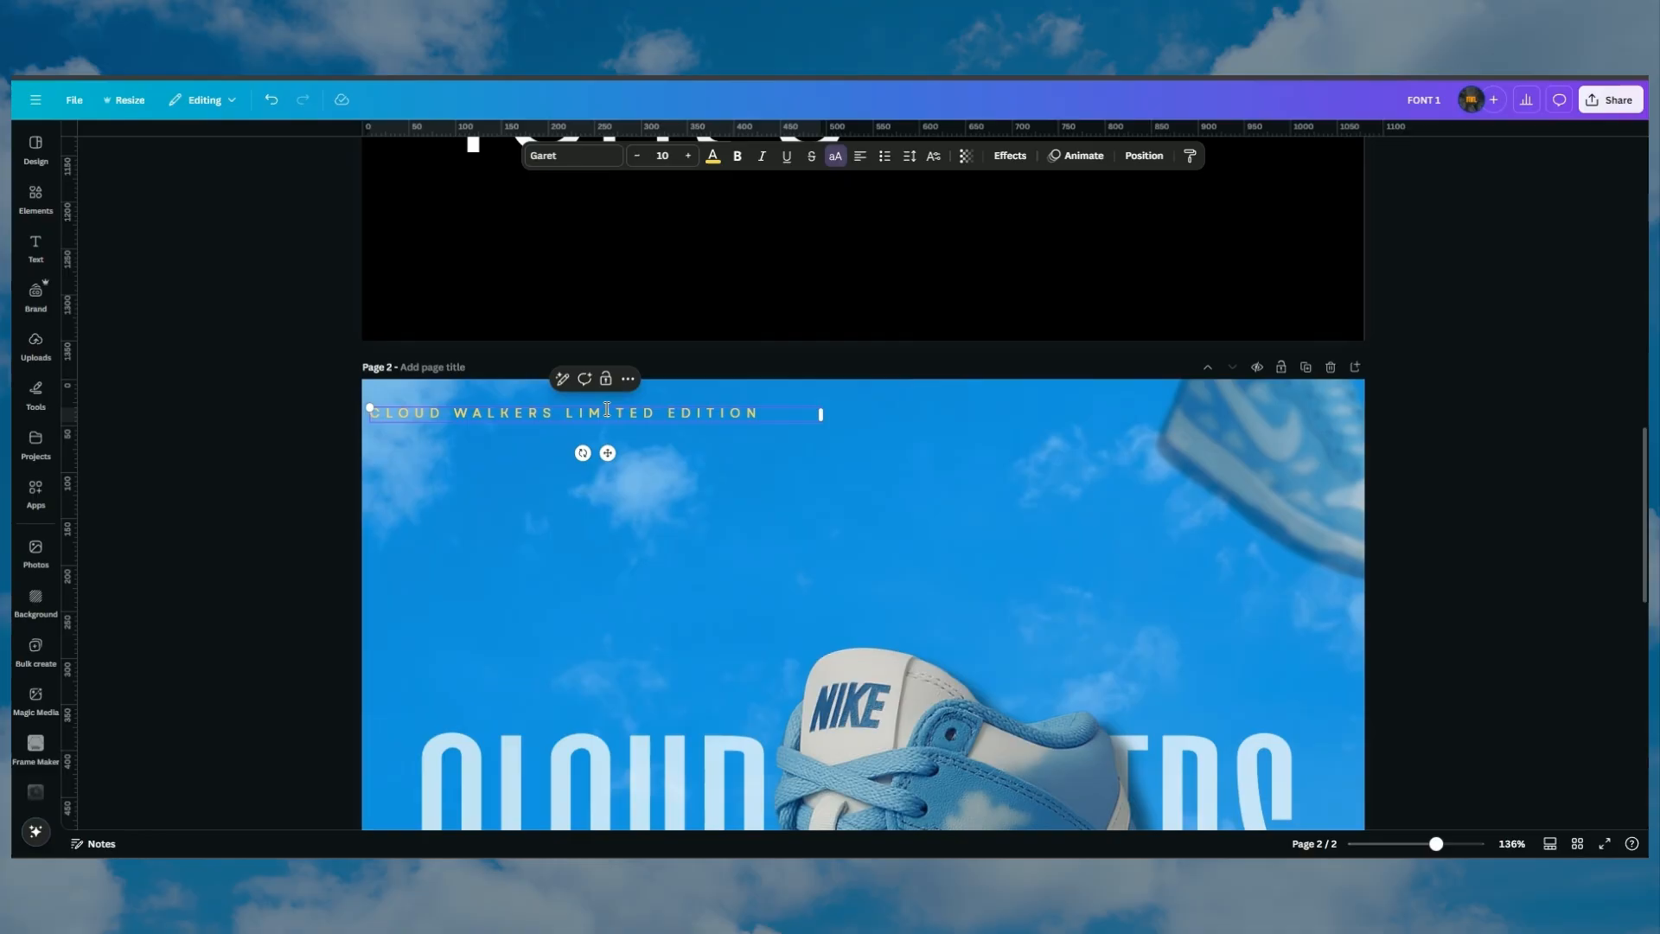
Place a copy of the "CLOUD WALKERS LIMITED EDITION" line in the page's lower-right corner
click(477, 475)
drag(491, 413, 1090, 749)
scroll(653, 454, down, 5)
scroll(683, 482, down, 5)
click(1008, 624)
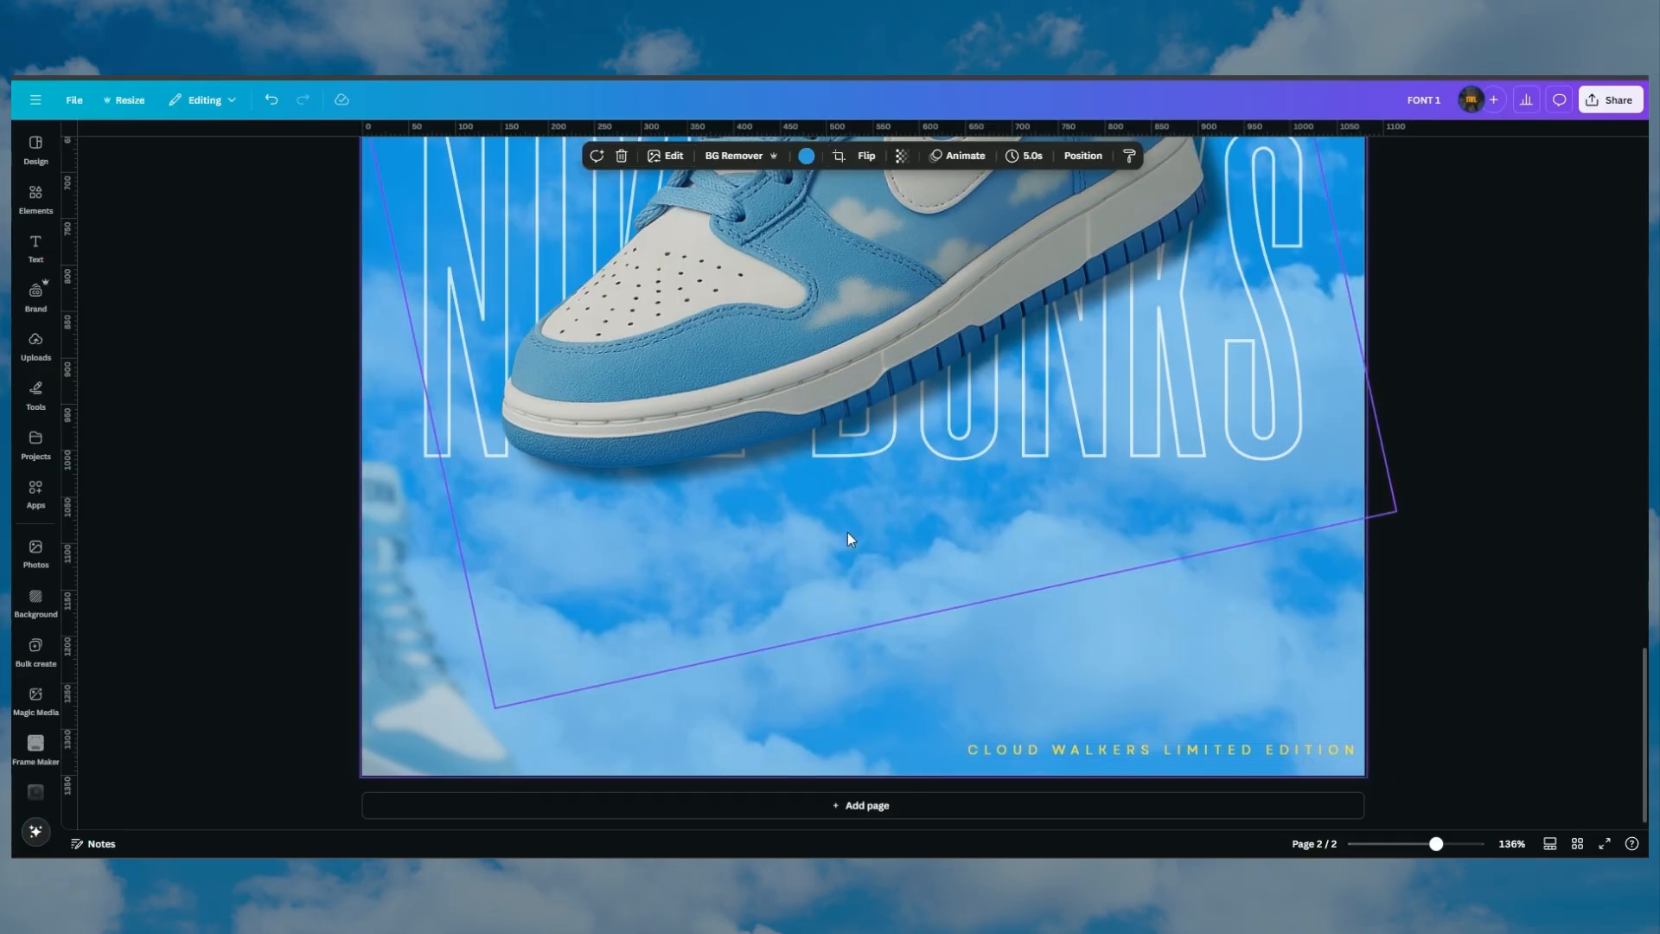
scroll(883, 594, up, 10)
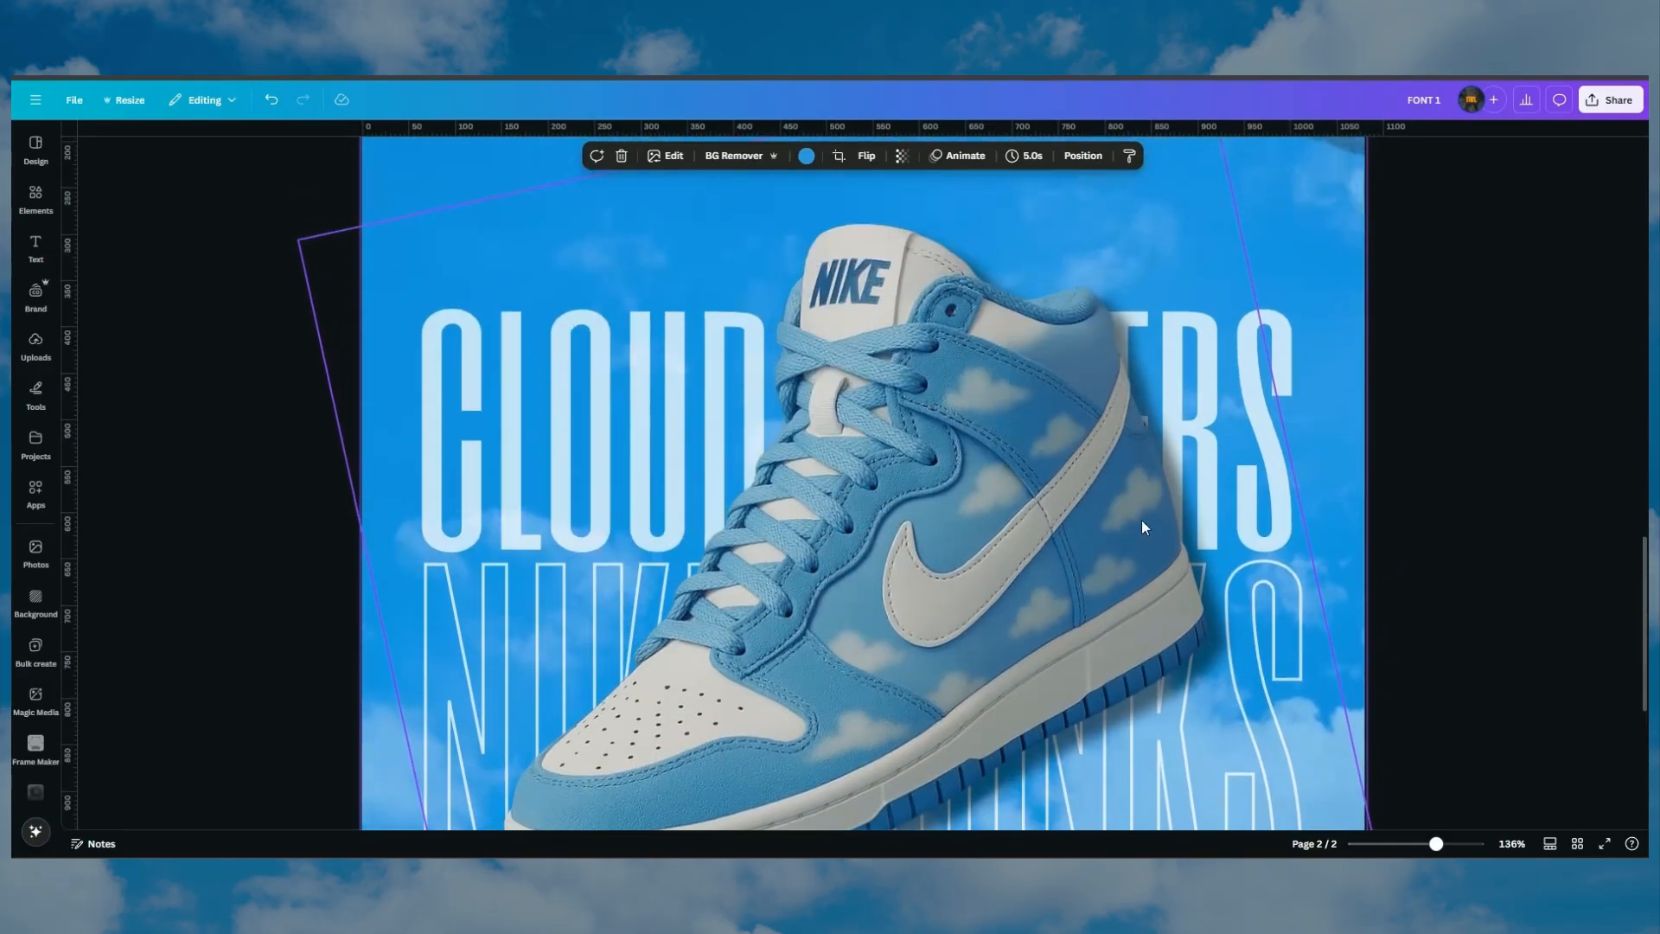
drag(1435, 843, 1427, 843)
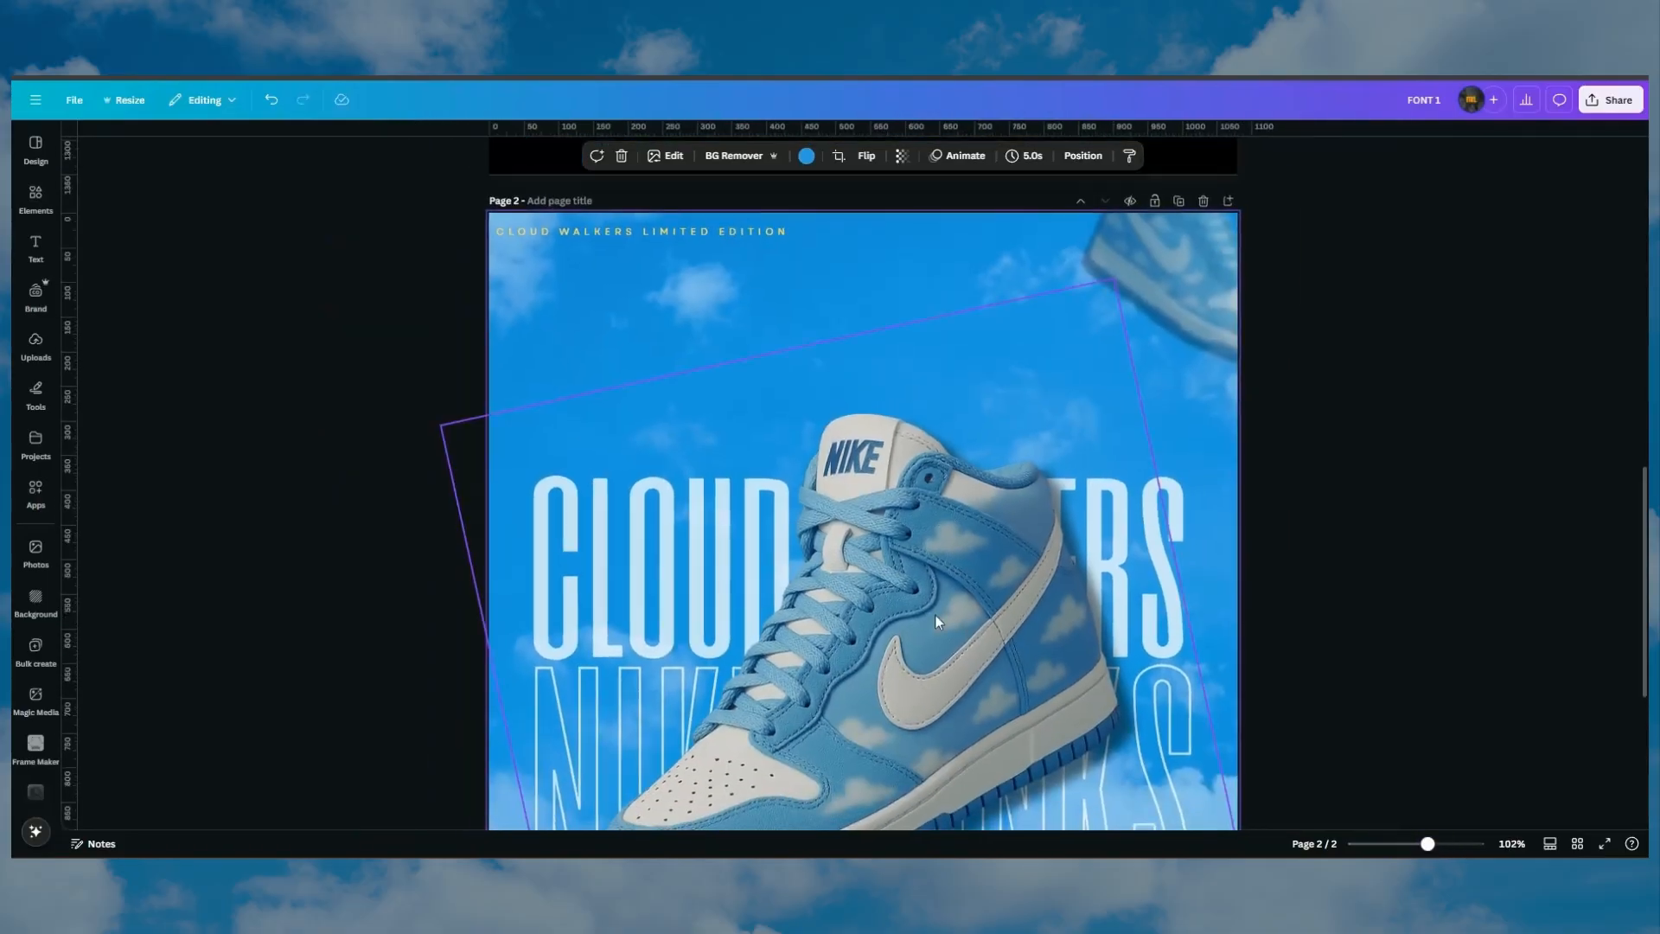
scroll(951, 625, down, 1)
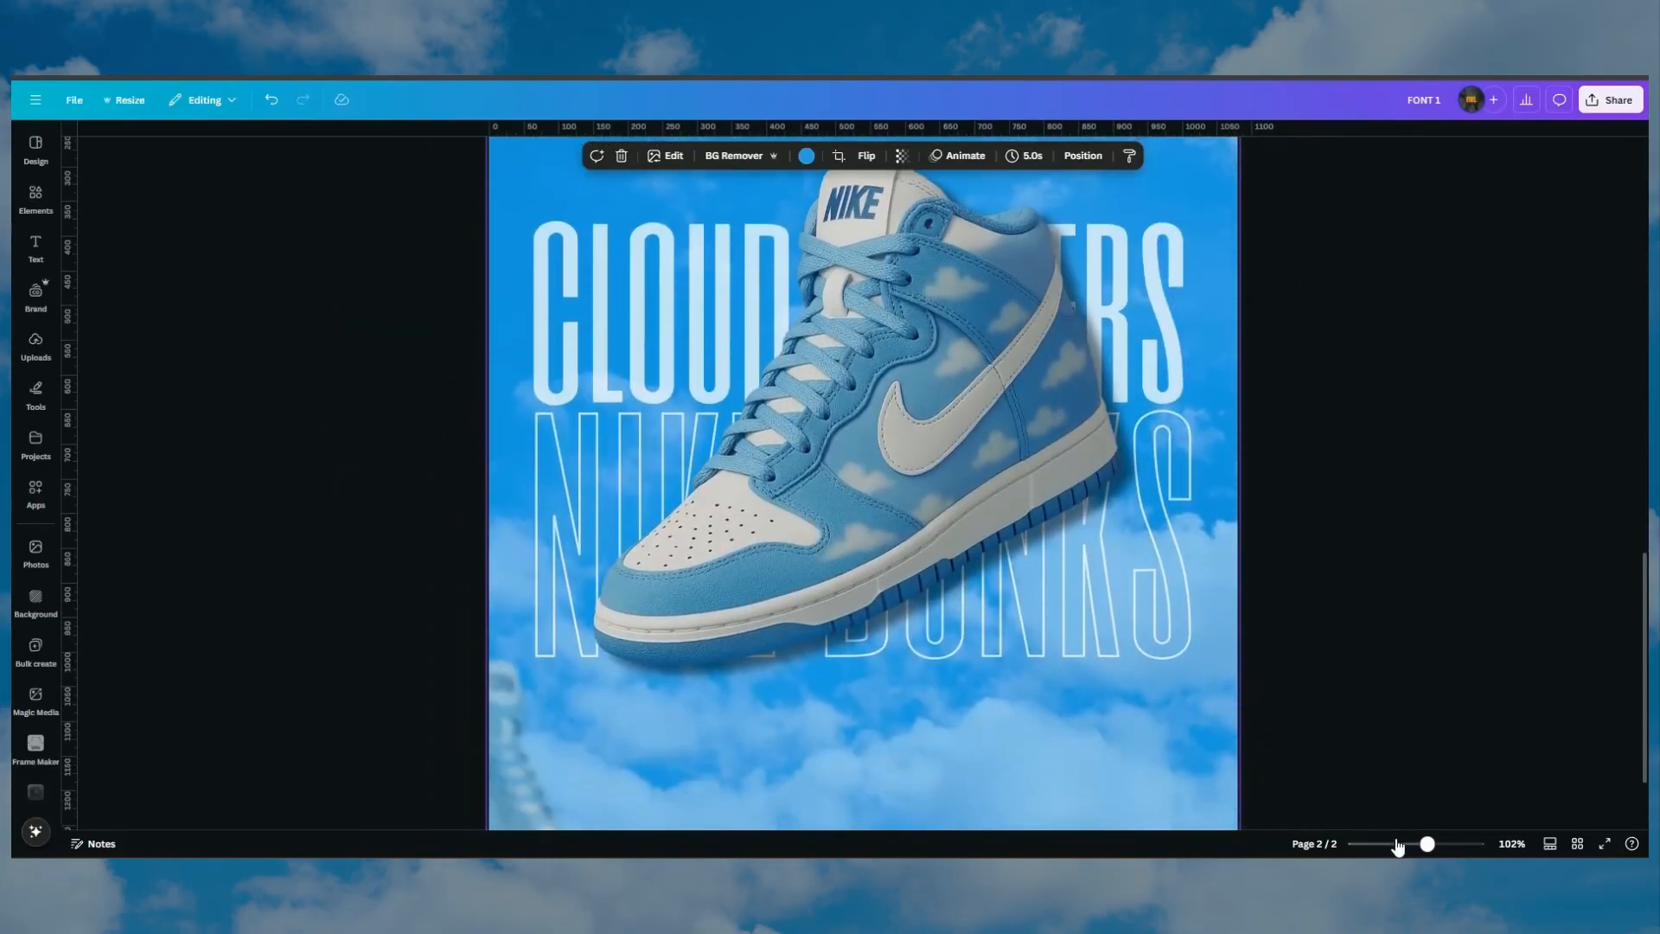
Switch to the ChatGPT window to review the generated poster copy, and return to the poster page
drag(1427, 844, 1412, 844)
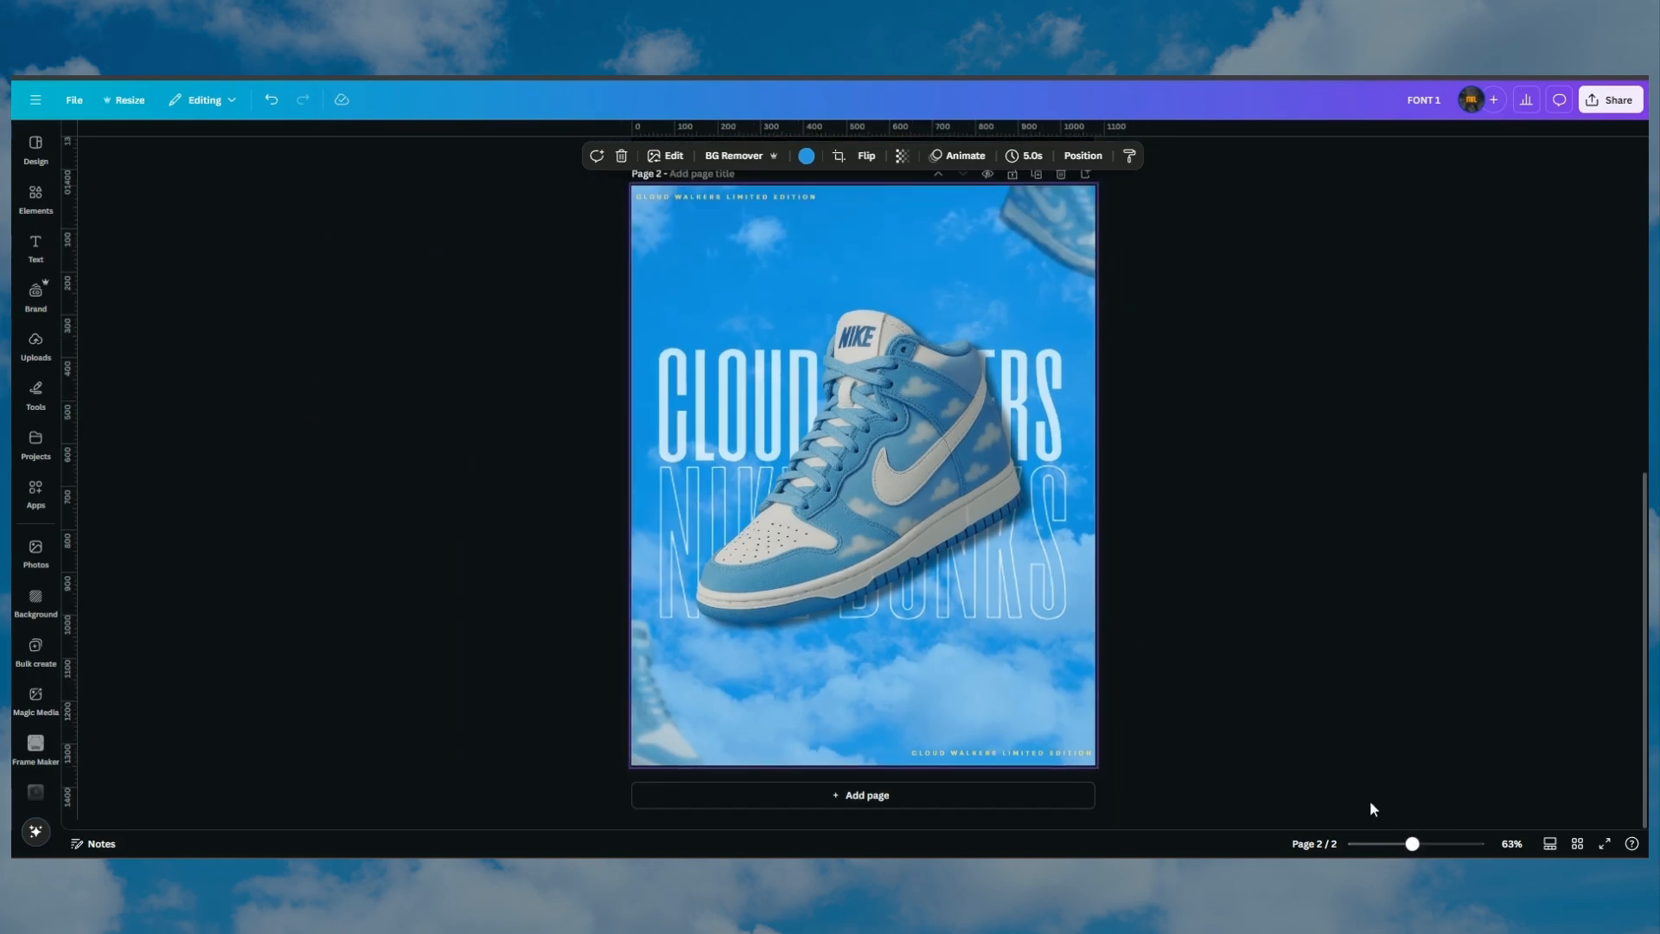
mouse_move(1151, 871)
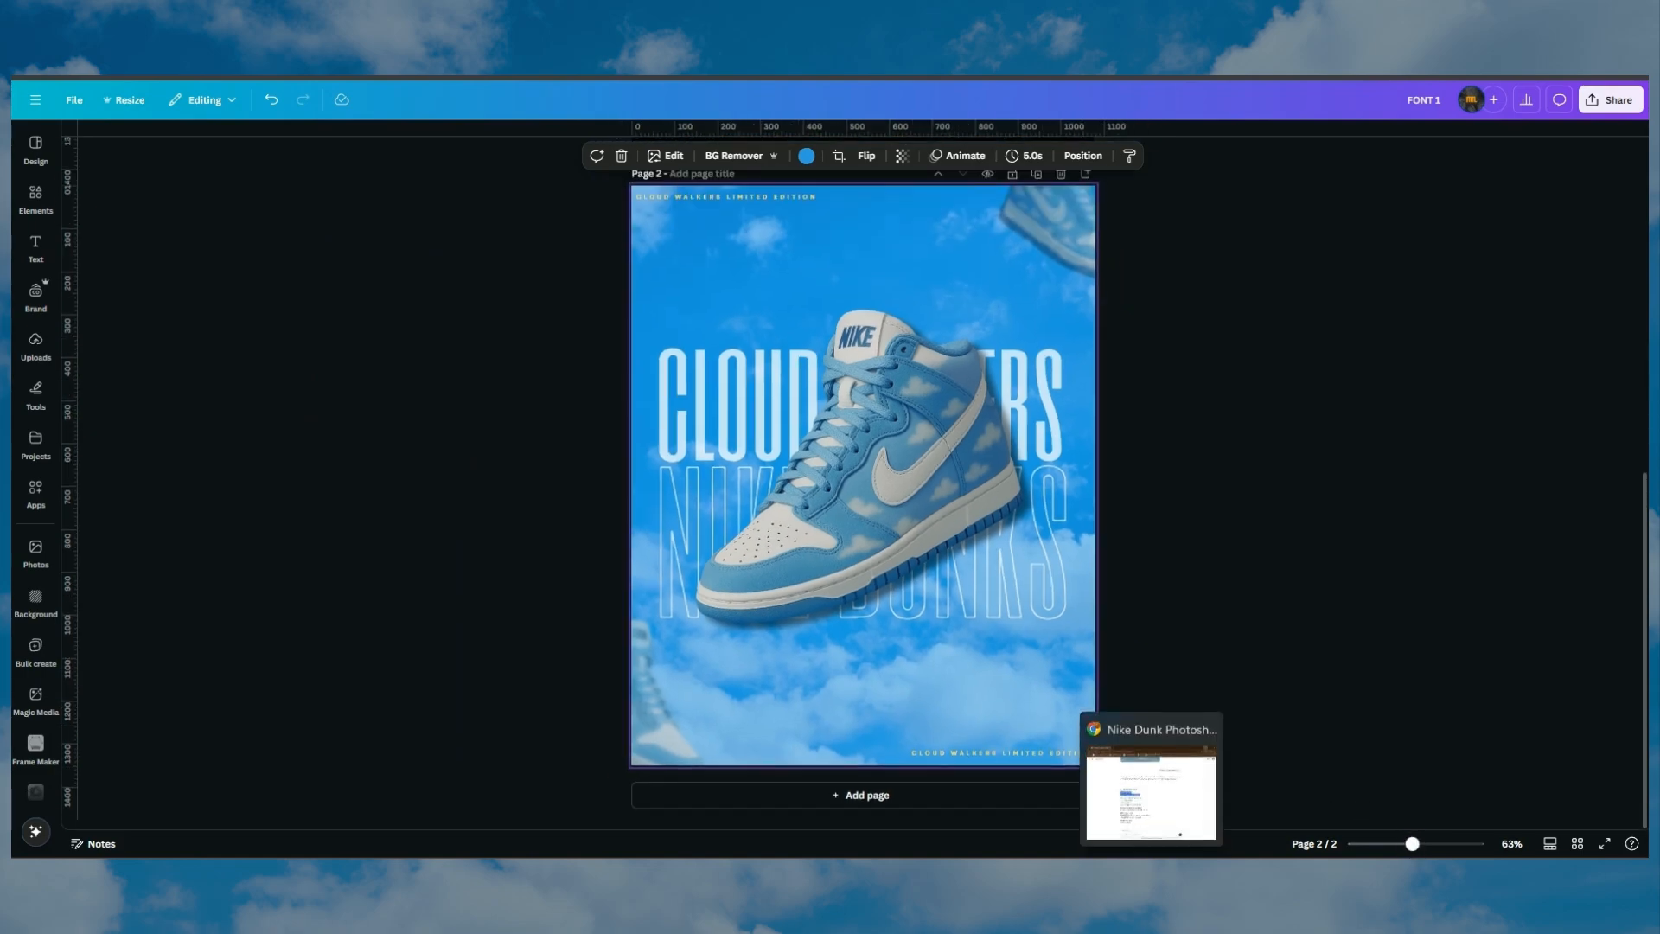
click(1141, 832)
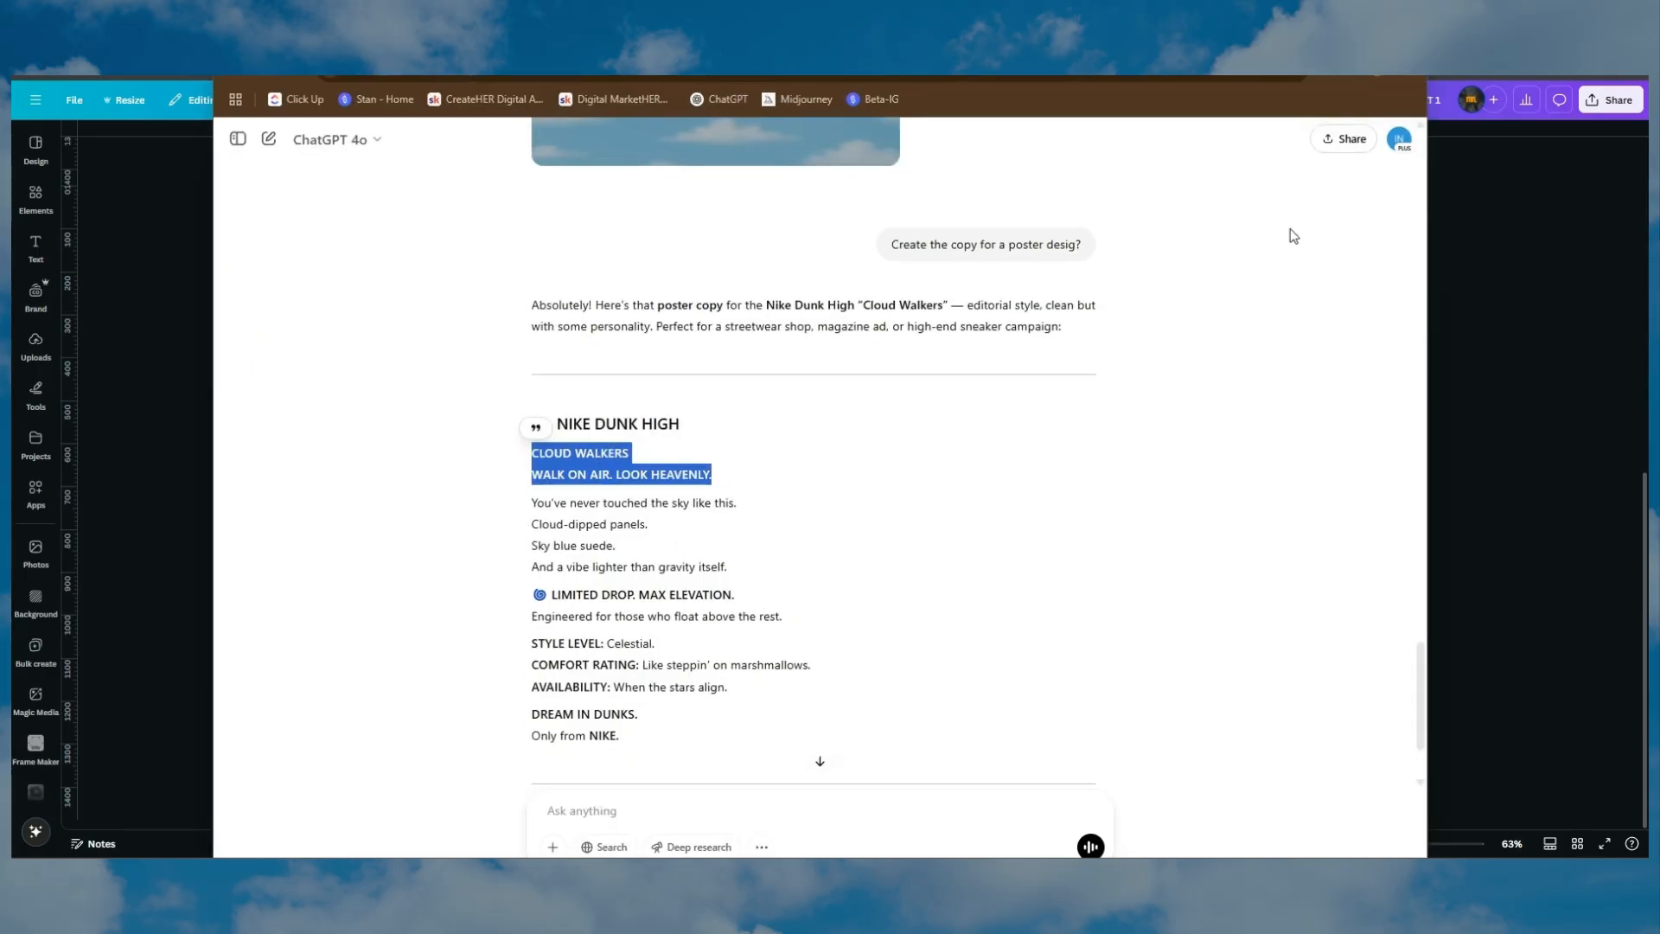
click(1326, 31)
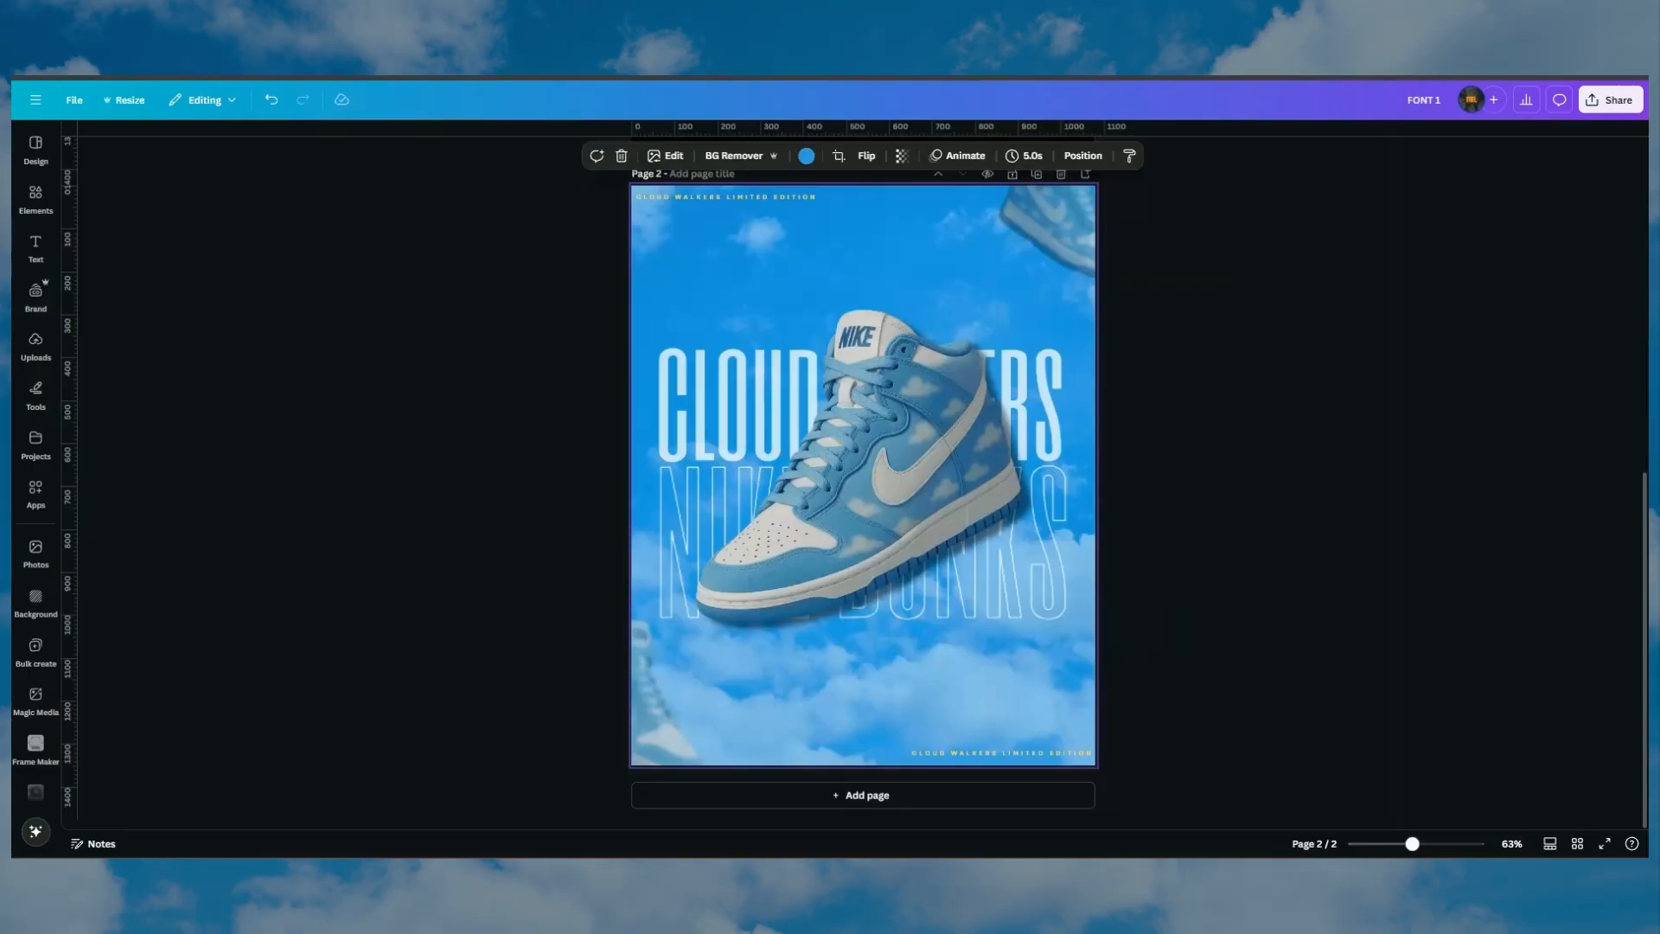
Open the Cupcake Ipsum generator in a new browser tab and copy its opening filler sentences, from "Cake soufflé" to "bear claw"
key(ctrl+t)
text(cup)
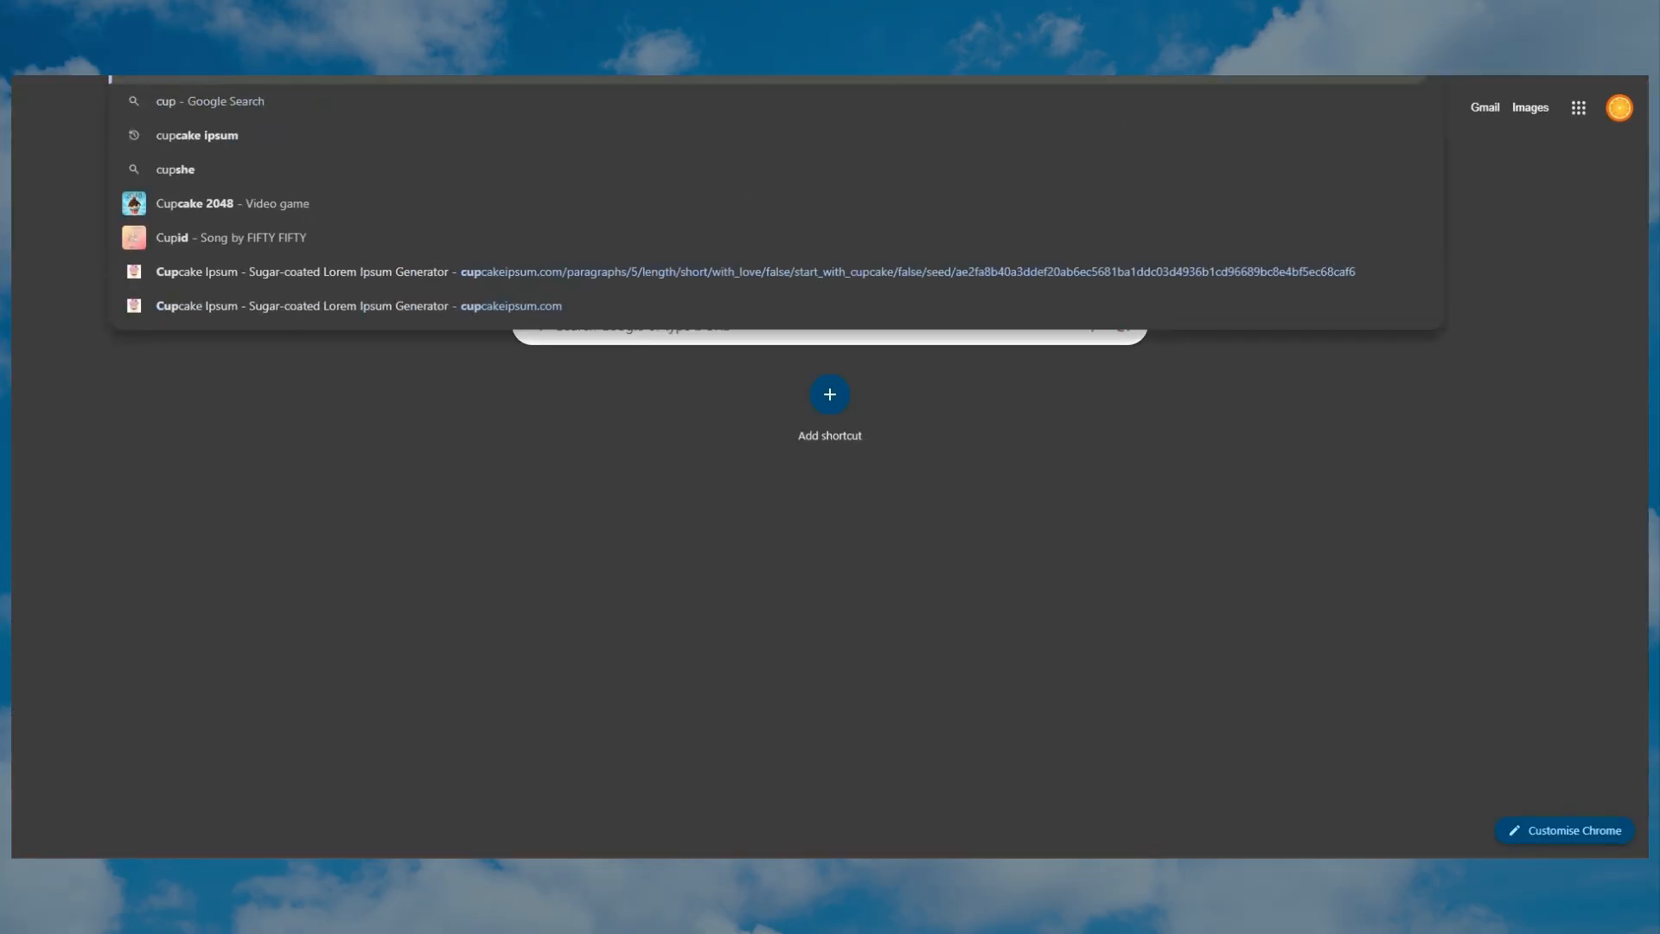
key(Return)
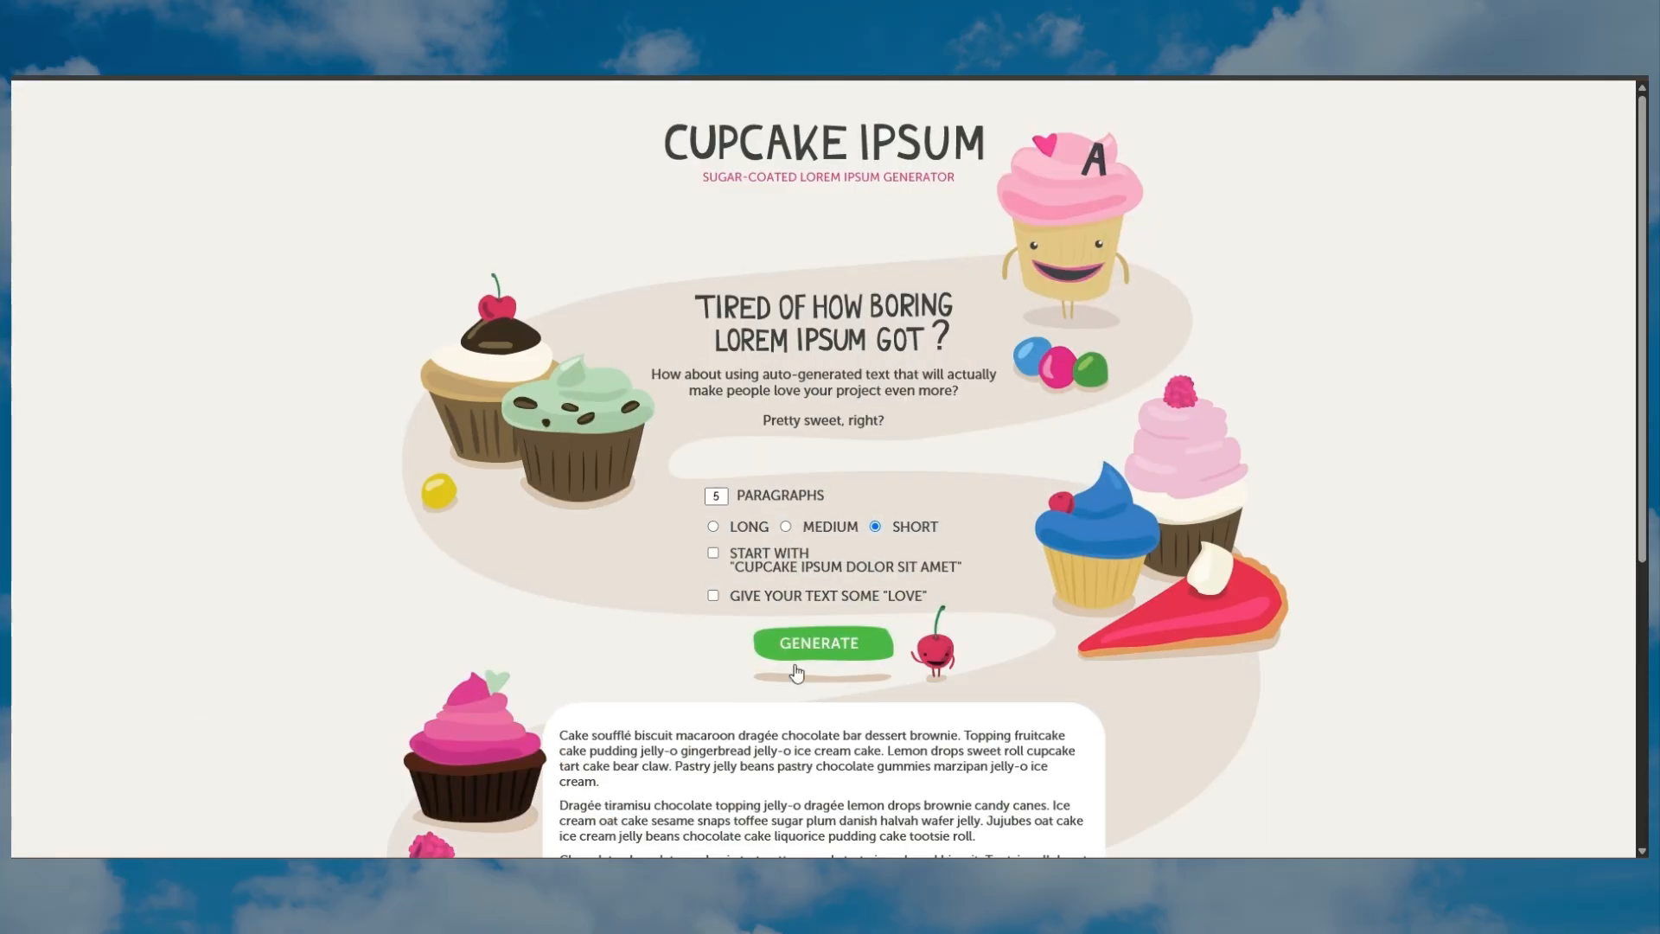
drag(563, 738, 672, 768)
right_click(640, 763)
click(714, 543)
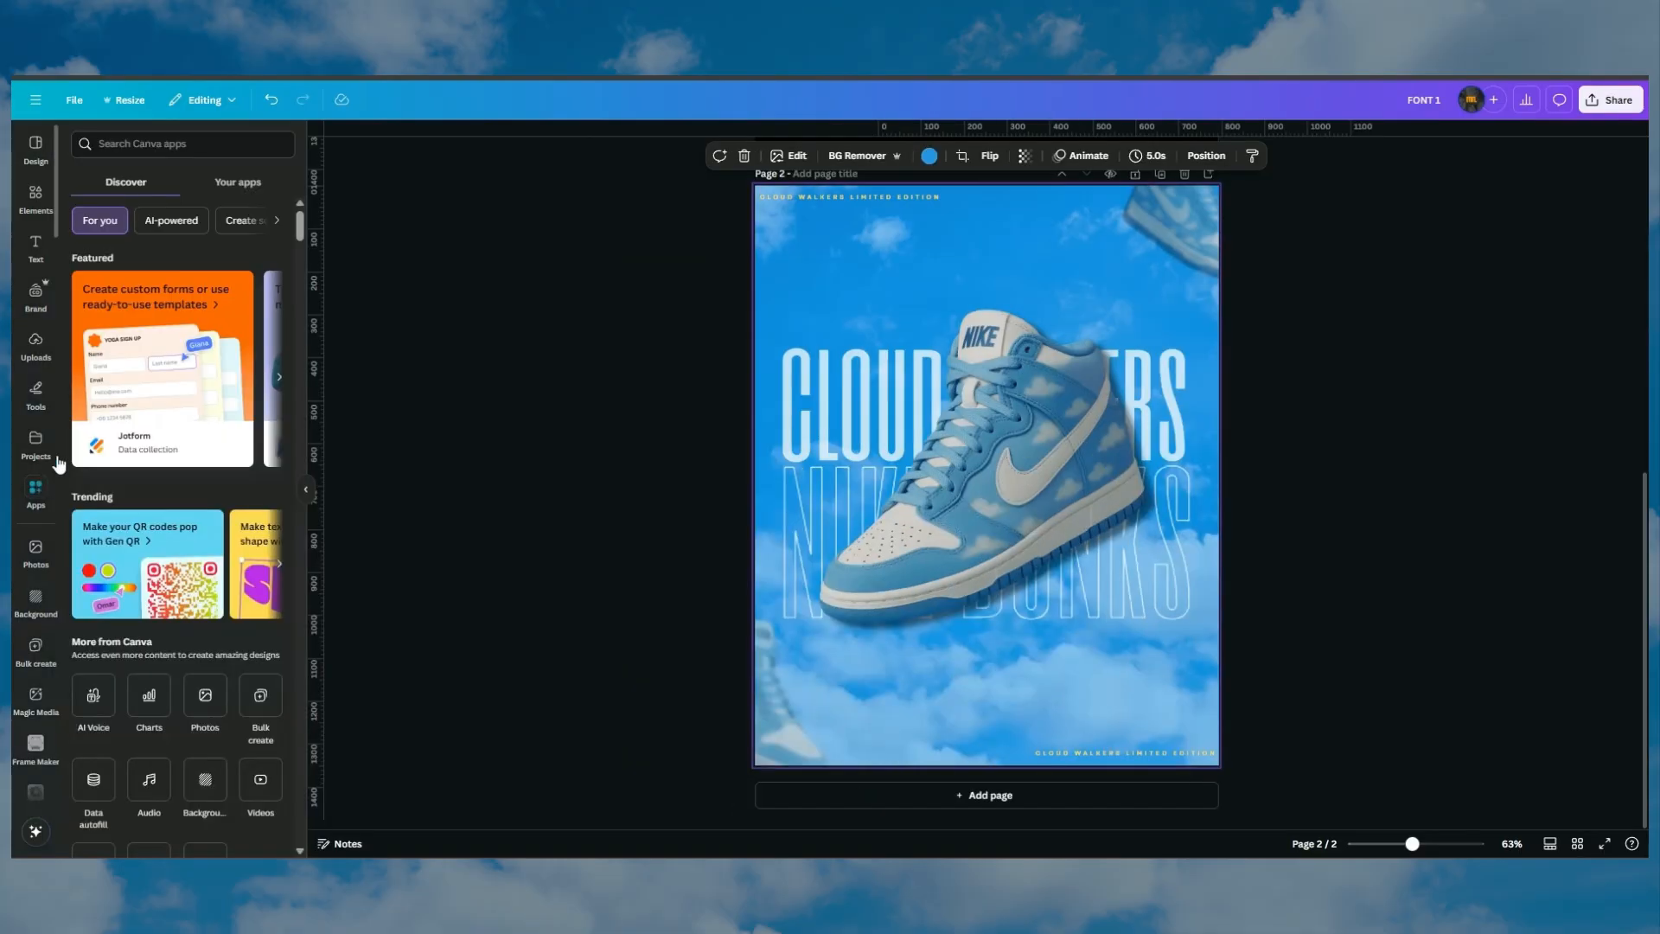
Search the Canva apps for "Lorem Ipsum" generators, and clear the search to return to the poster page
text(lore)
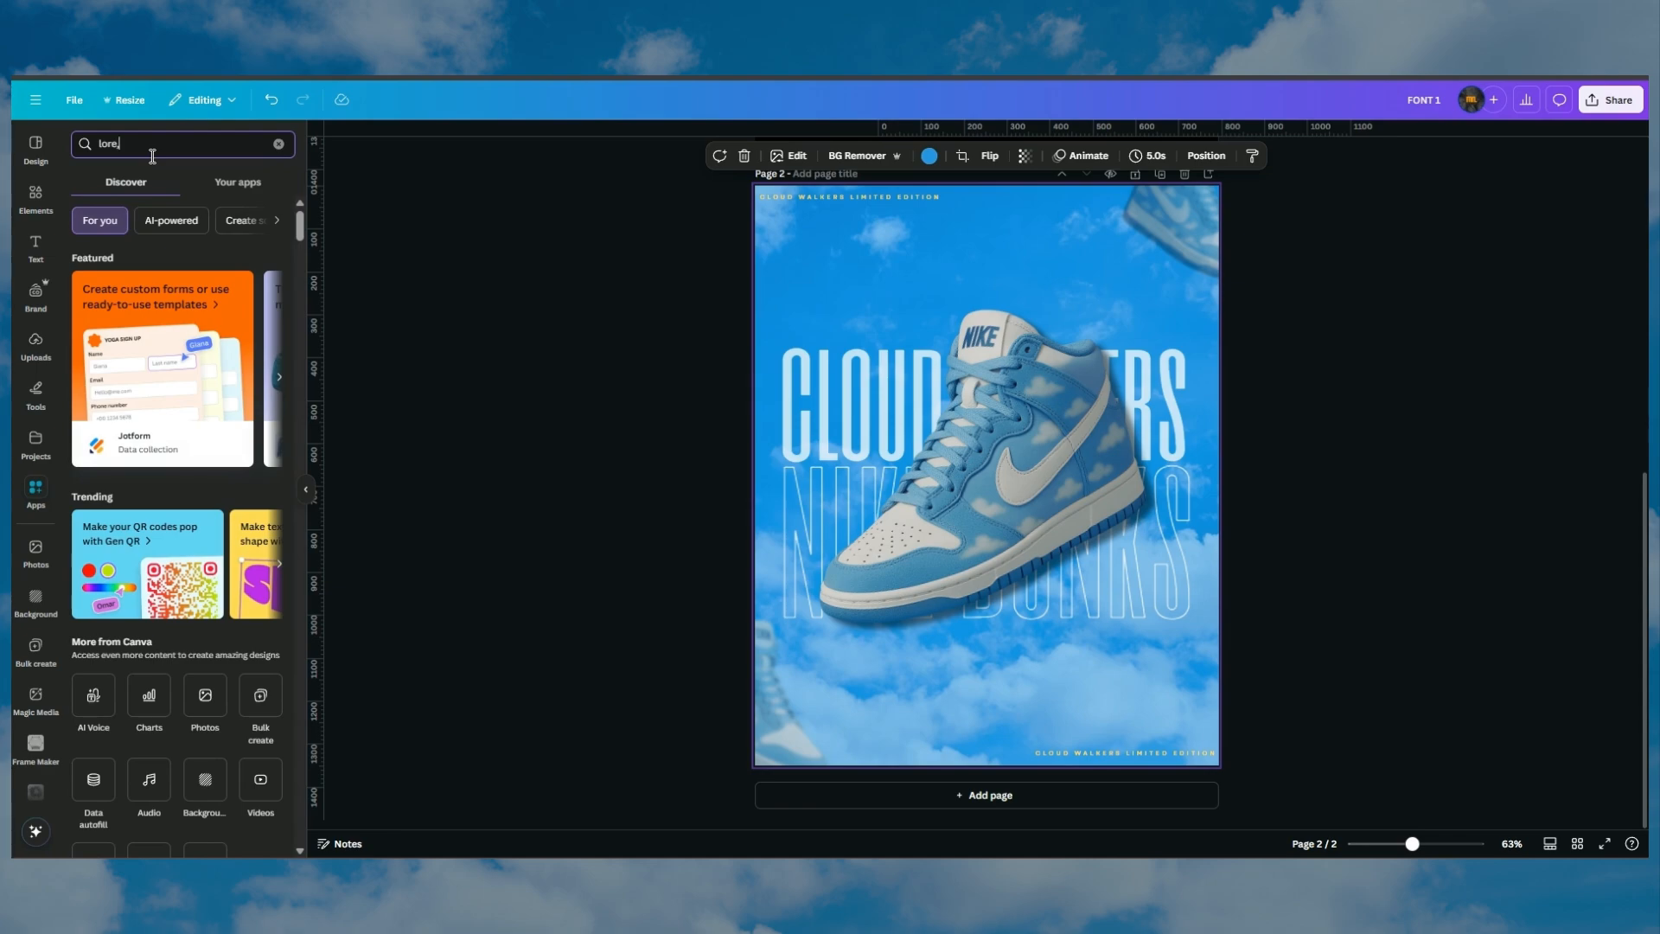
text(,m)
click(122, 228)
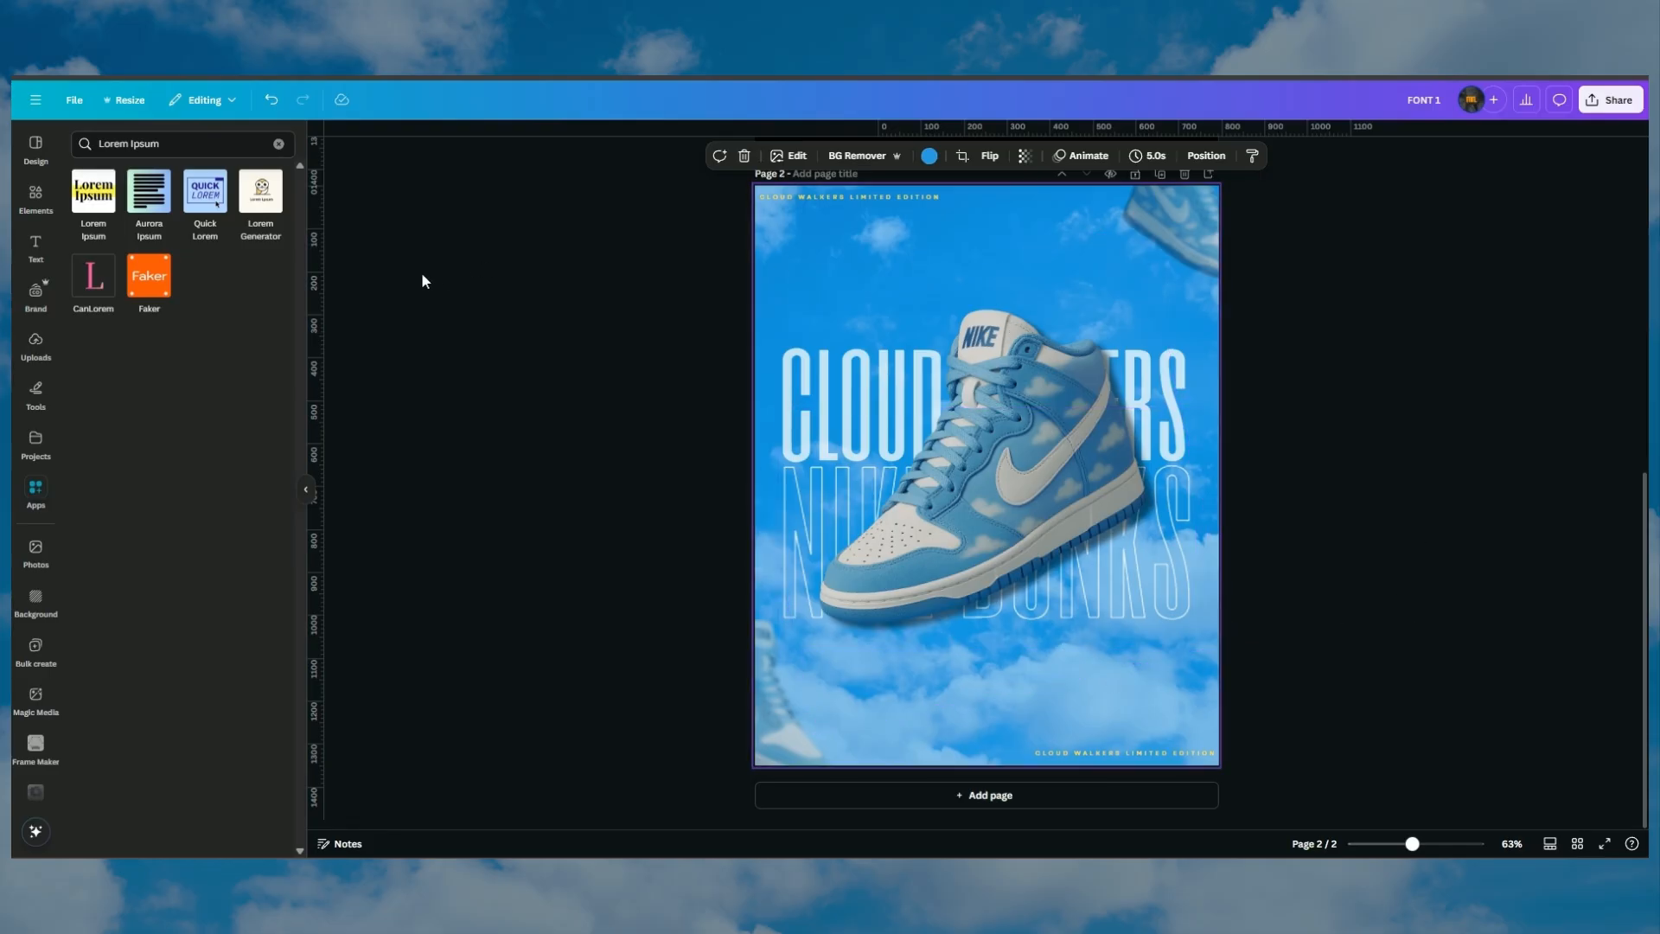
click(278, 144)
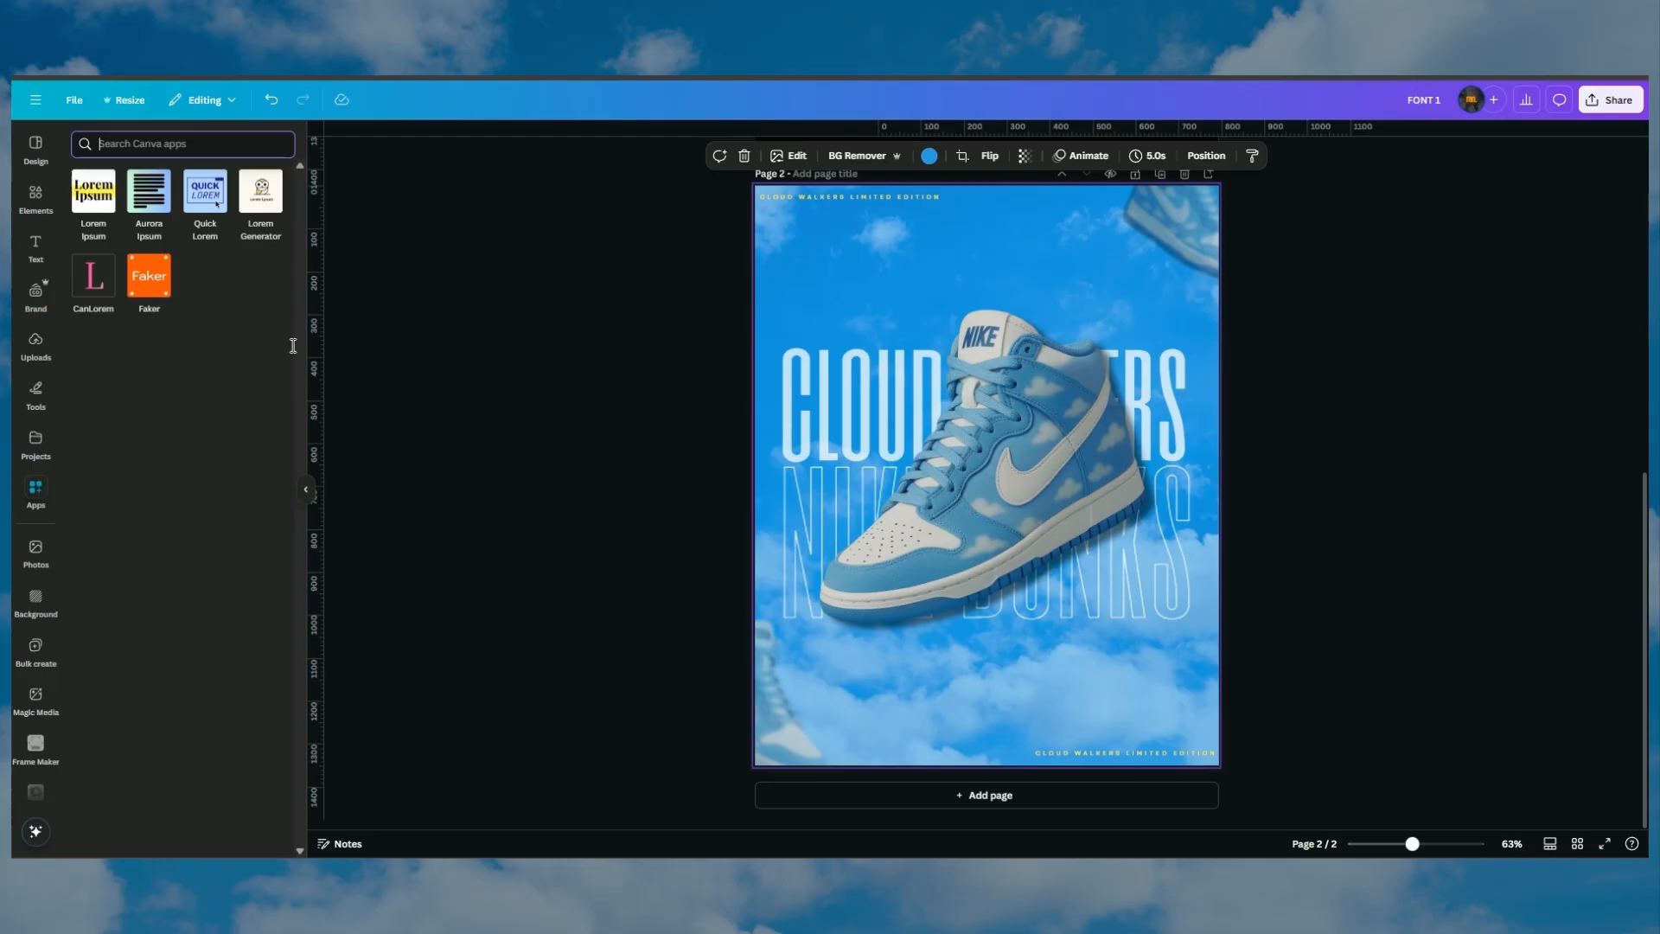
click(305, 494)
click(562, 372)
click(795, 265)
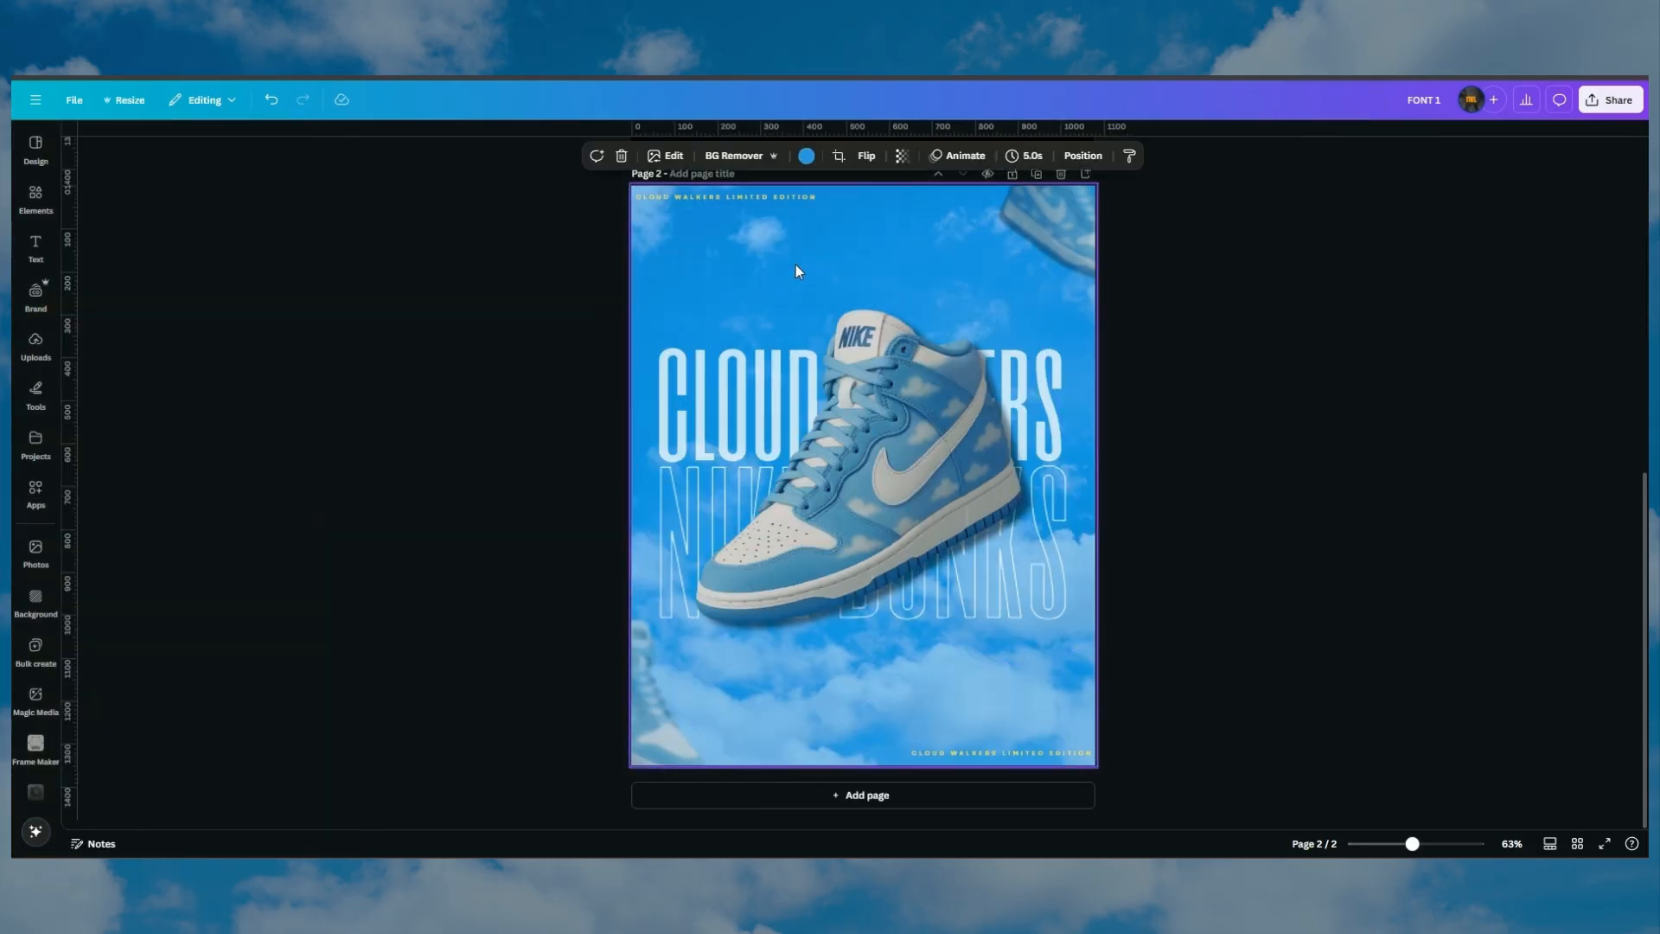
Paste the copied filler paragraph onto the poster page and reduce its font size to 11.8
key(ctrl+v)
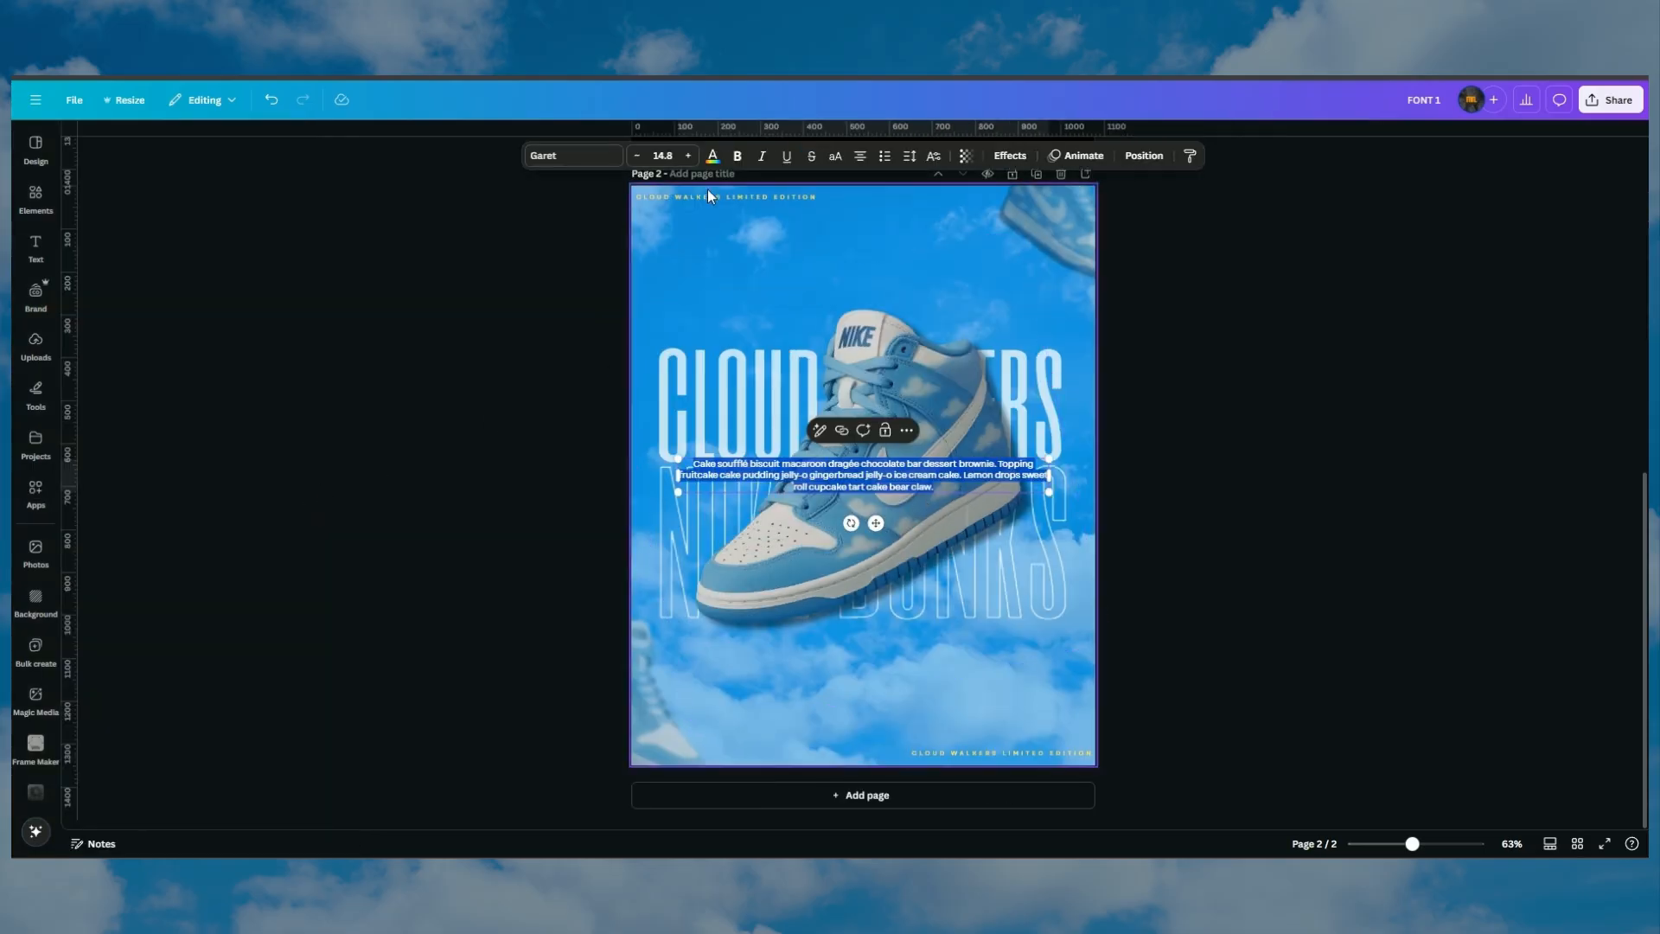
click(638, 156)
click(638, 157)
click(638, 157)
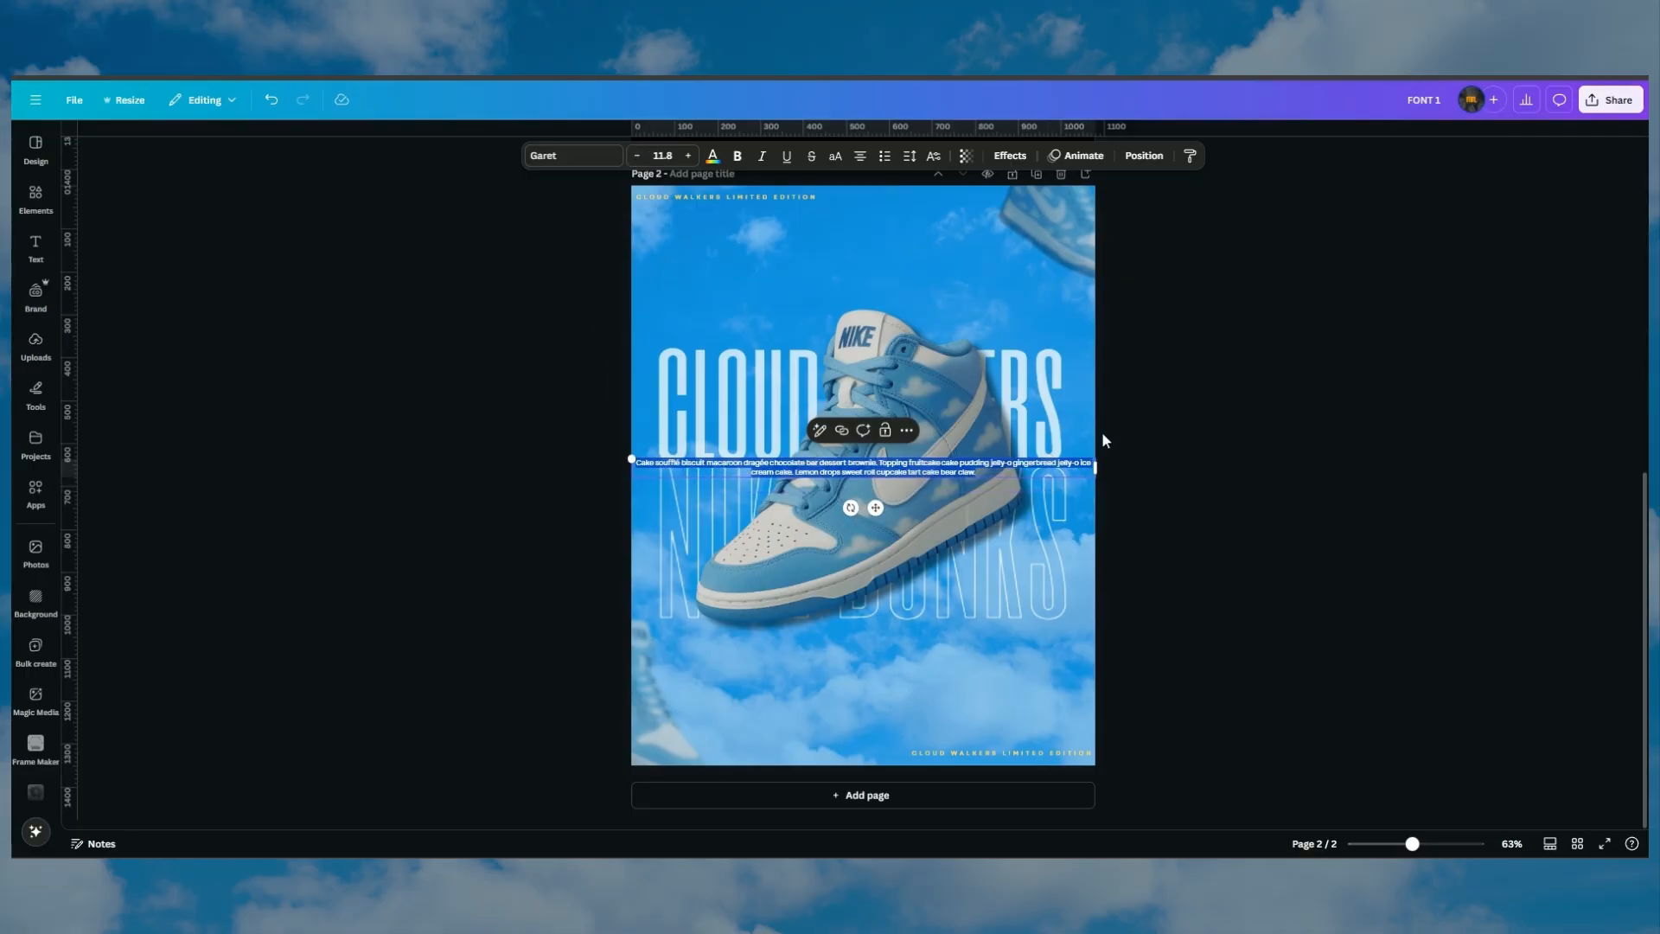
Shrink the filler paragraph to size 8.6, left-aligned above "CLOUD WALKERS", and place a wider copy above the lower-right small text line
drag(1102, 464, 991, 781)
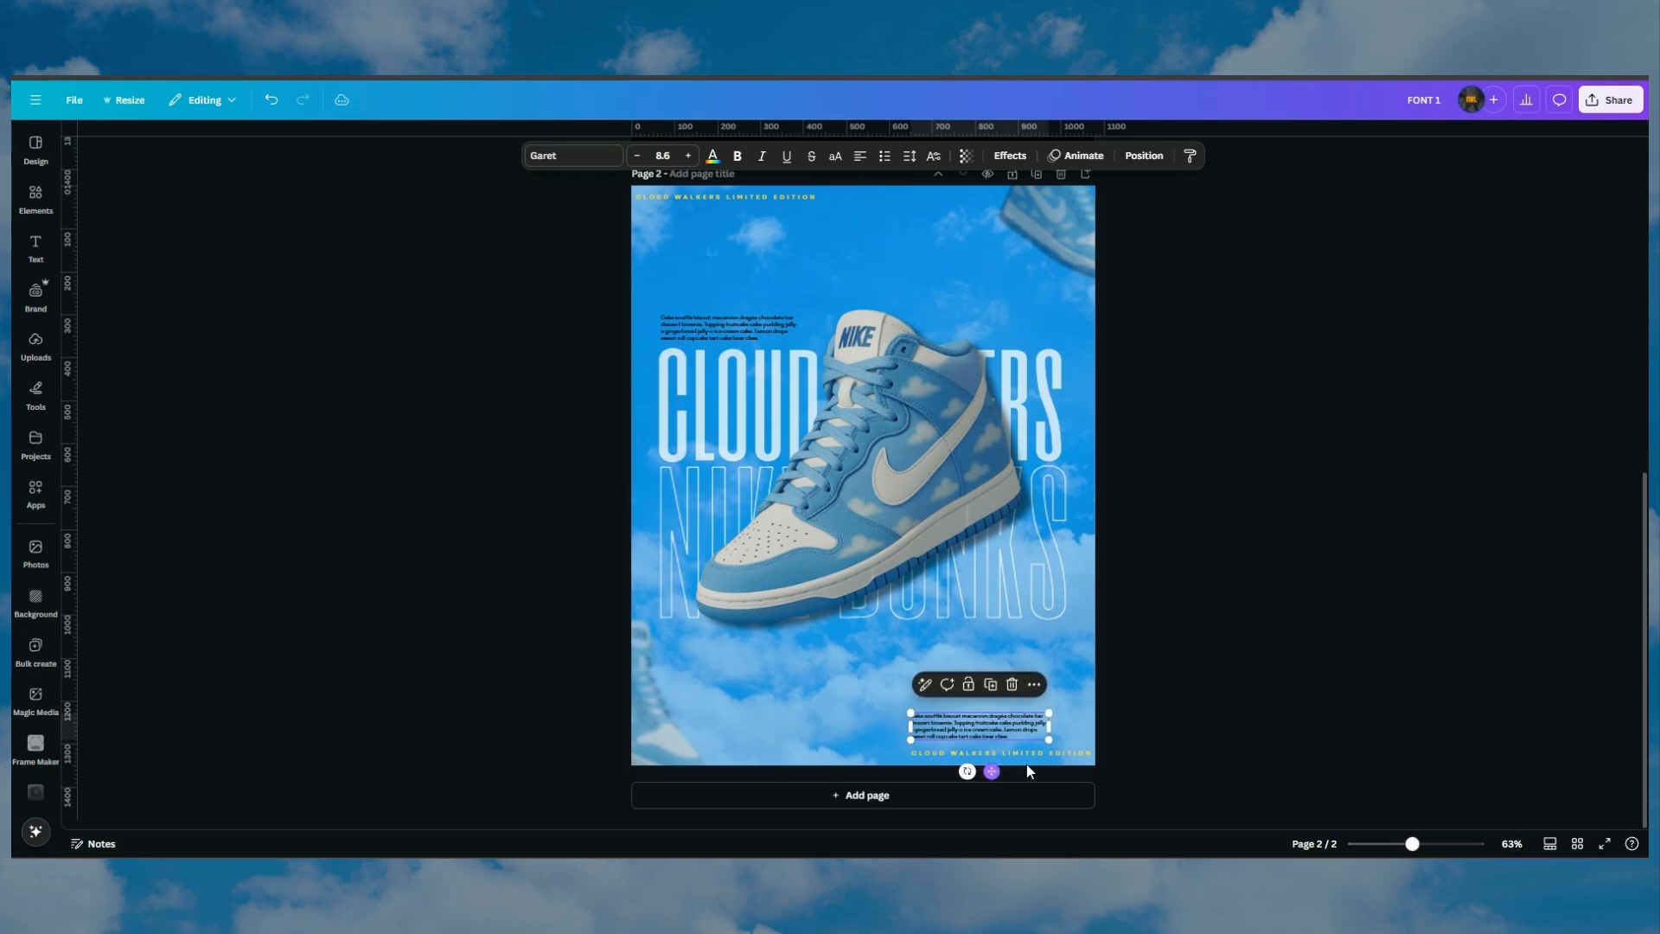
mouse_move(1049, 725)
mouse_down()
mouse_move(1087, 727)
mouse_move(1064, 735)
mouse_up()
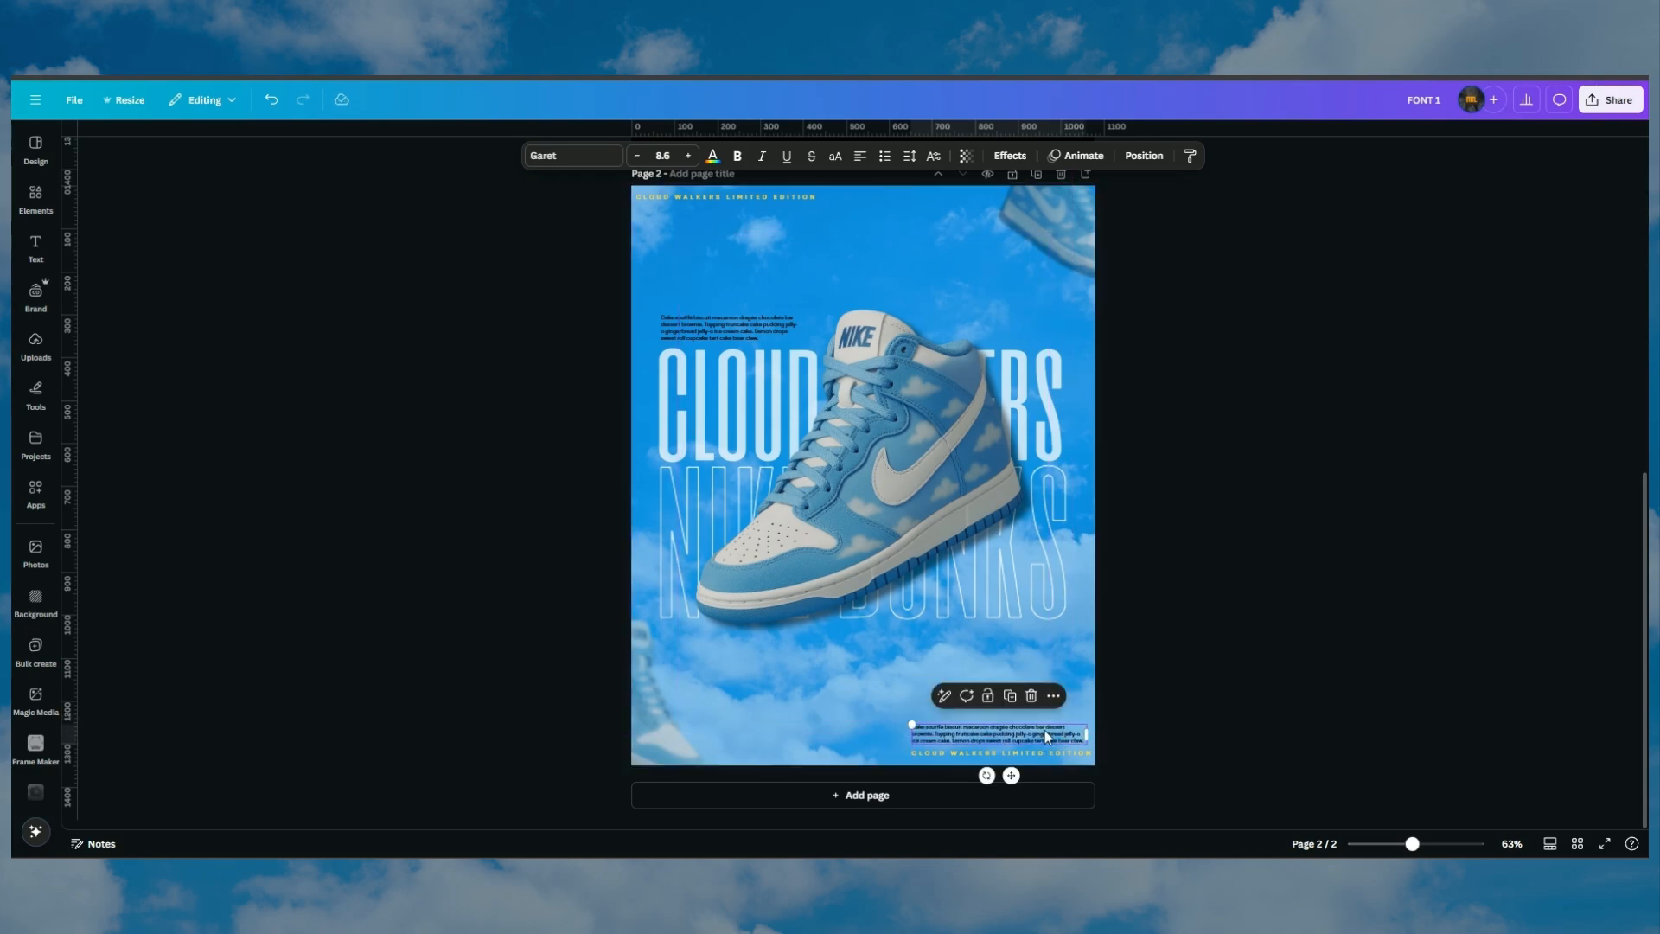
Colour both filler paragraphs white using the document's existing white
shift+click(730, 333)
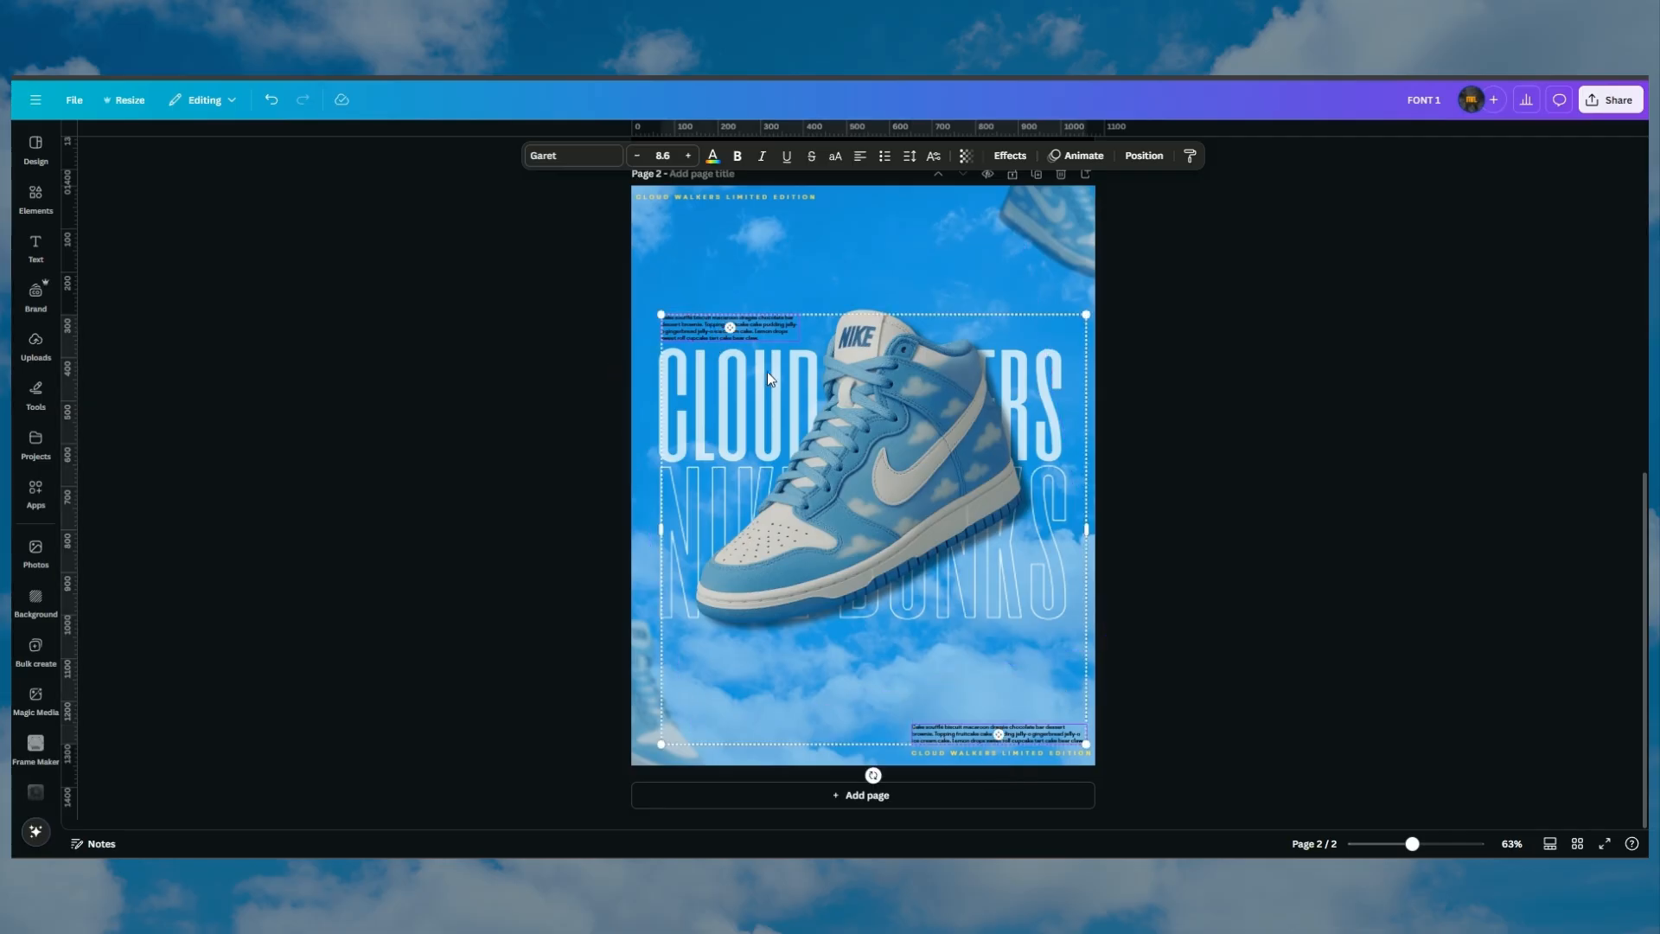
click(712, 156)
click(241, 249)
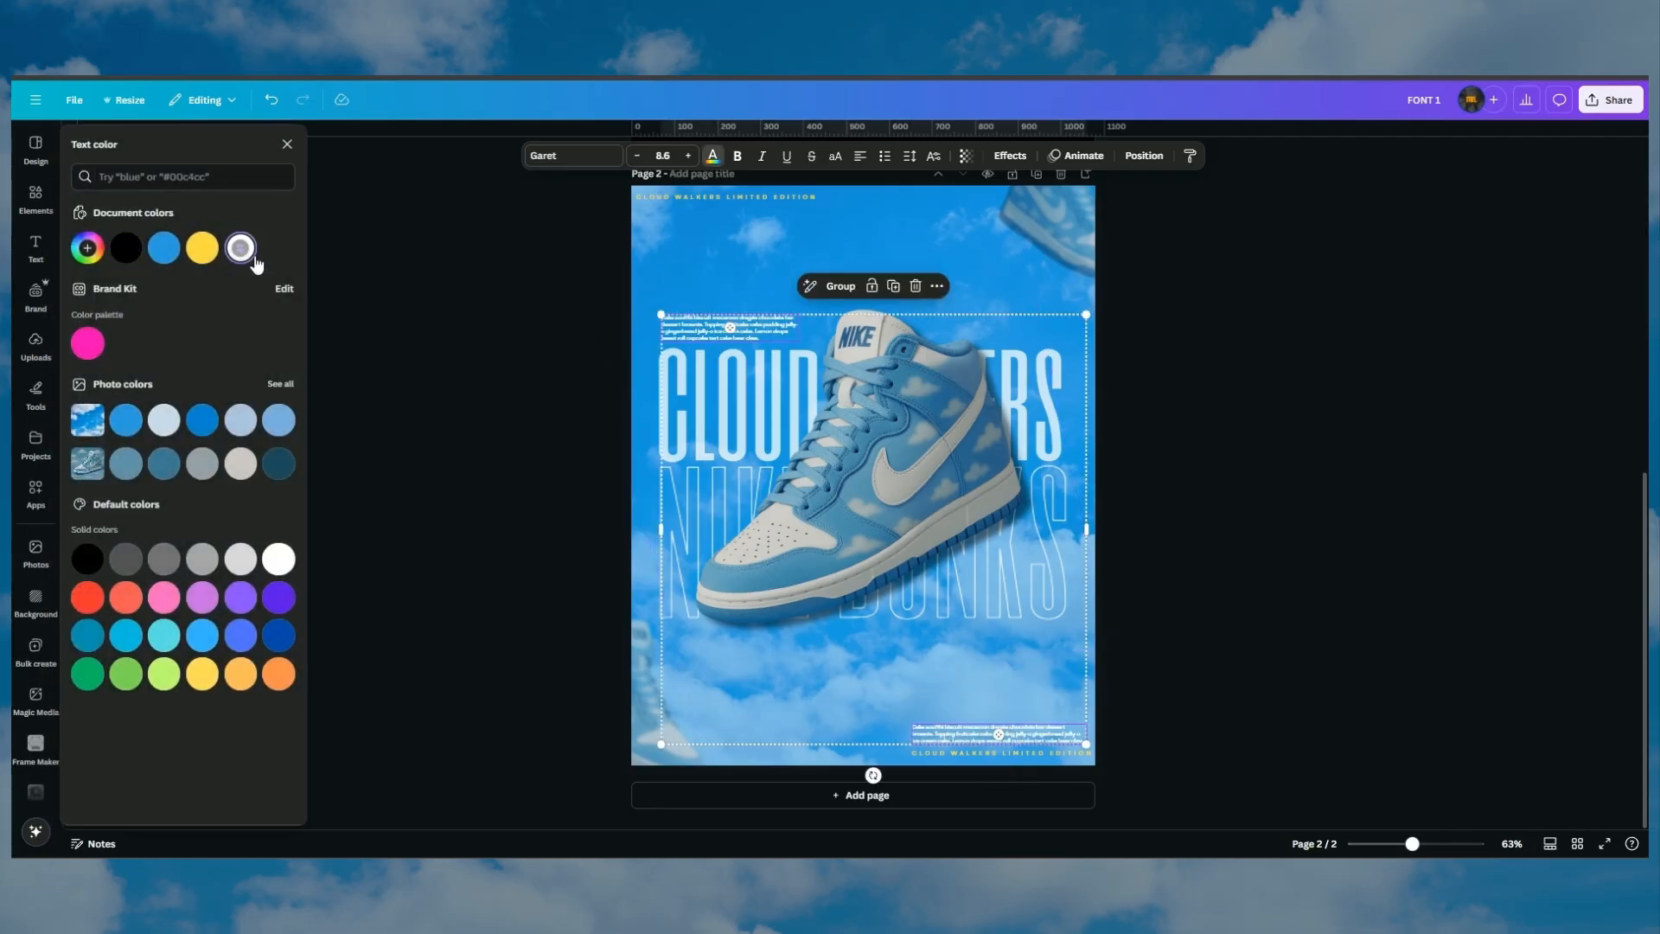
click(1315, 445)
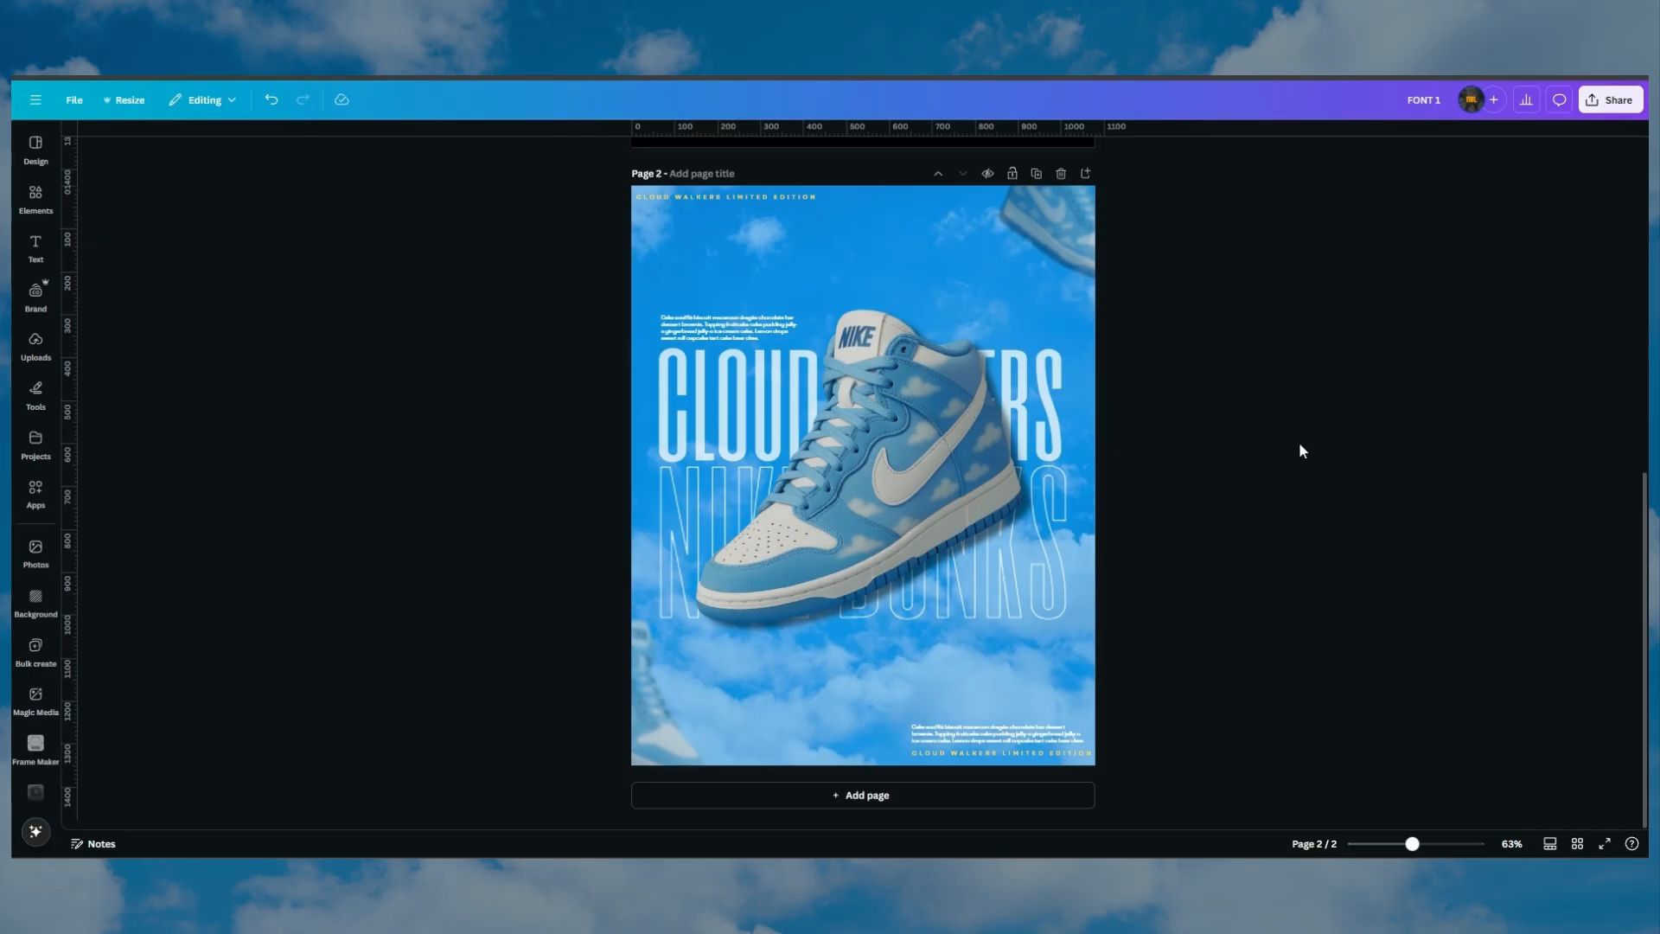
Copy the NIKE logo image from page 1 to a spot above the shoe on page 2 and remove its background
scroll(1298, 445, up, 6)
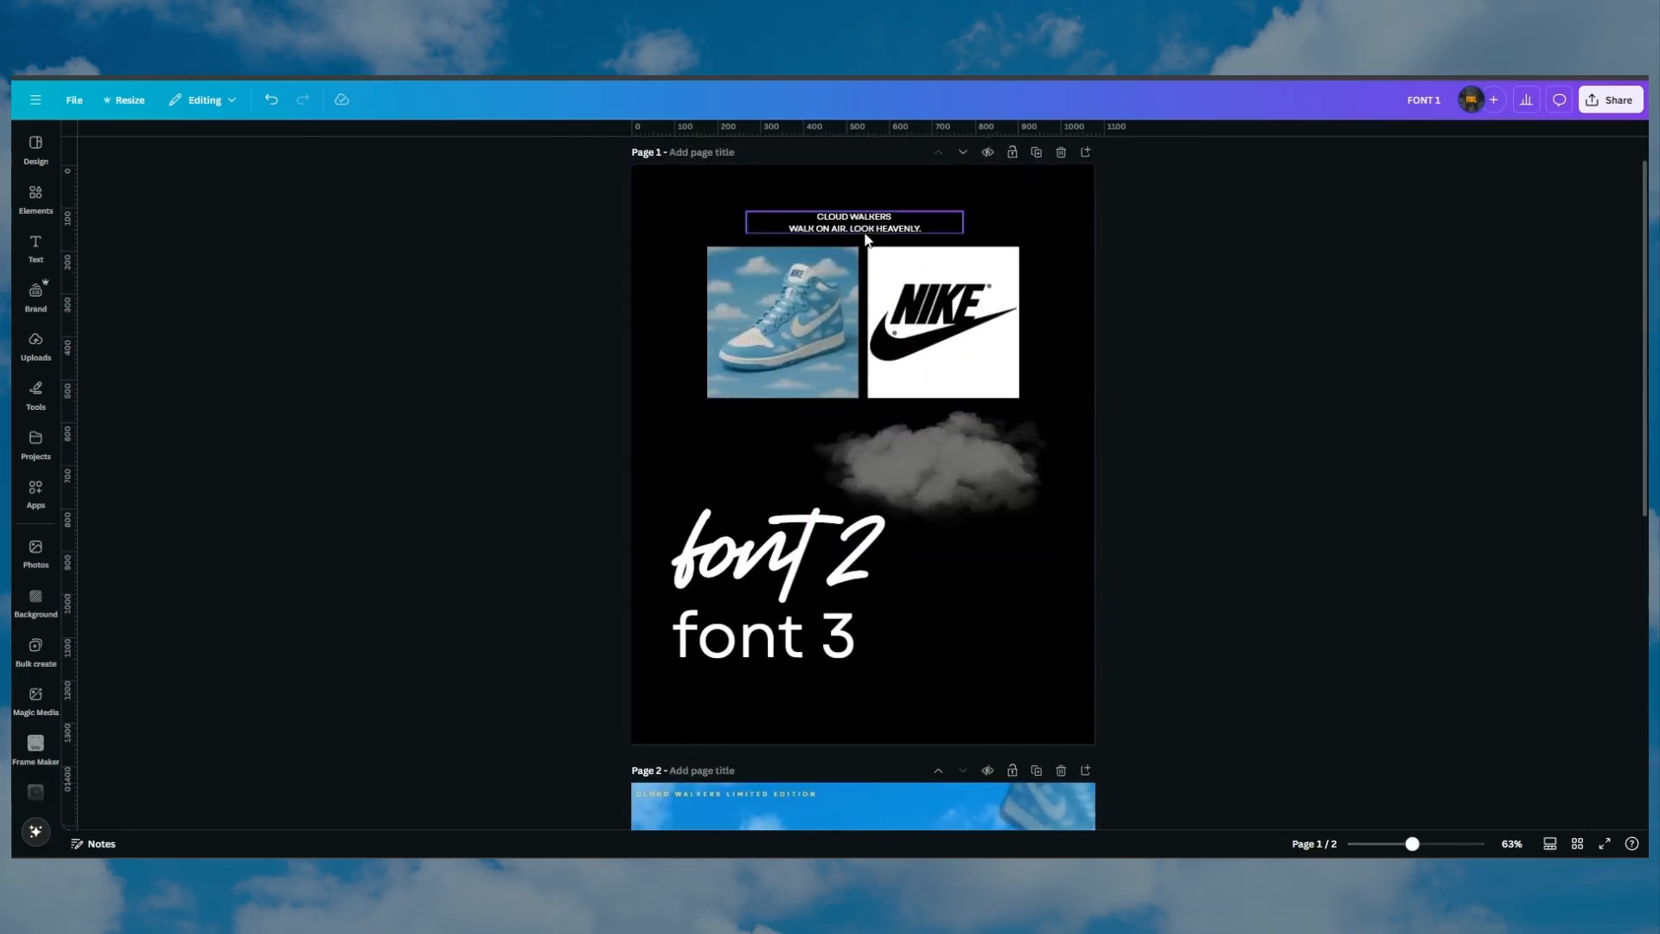
click(866, 229)
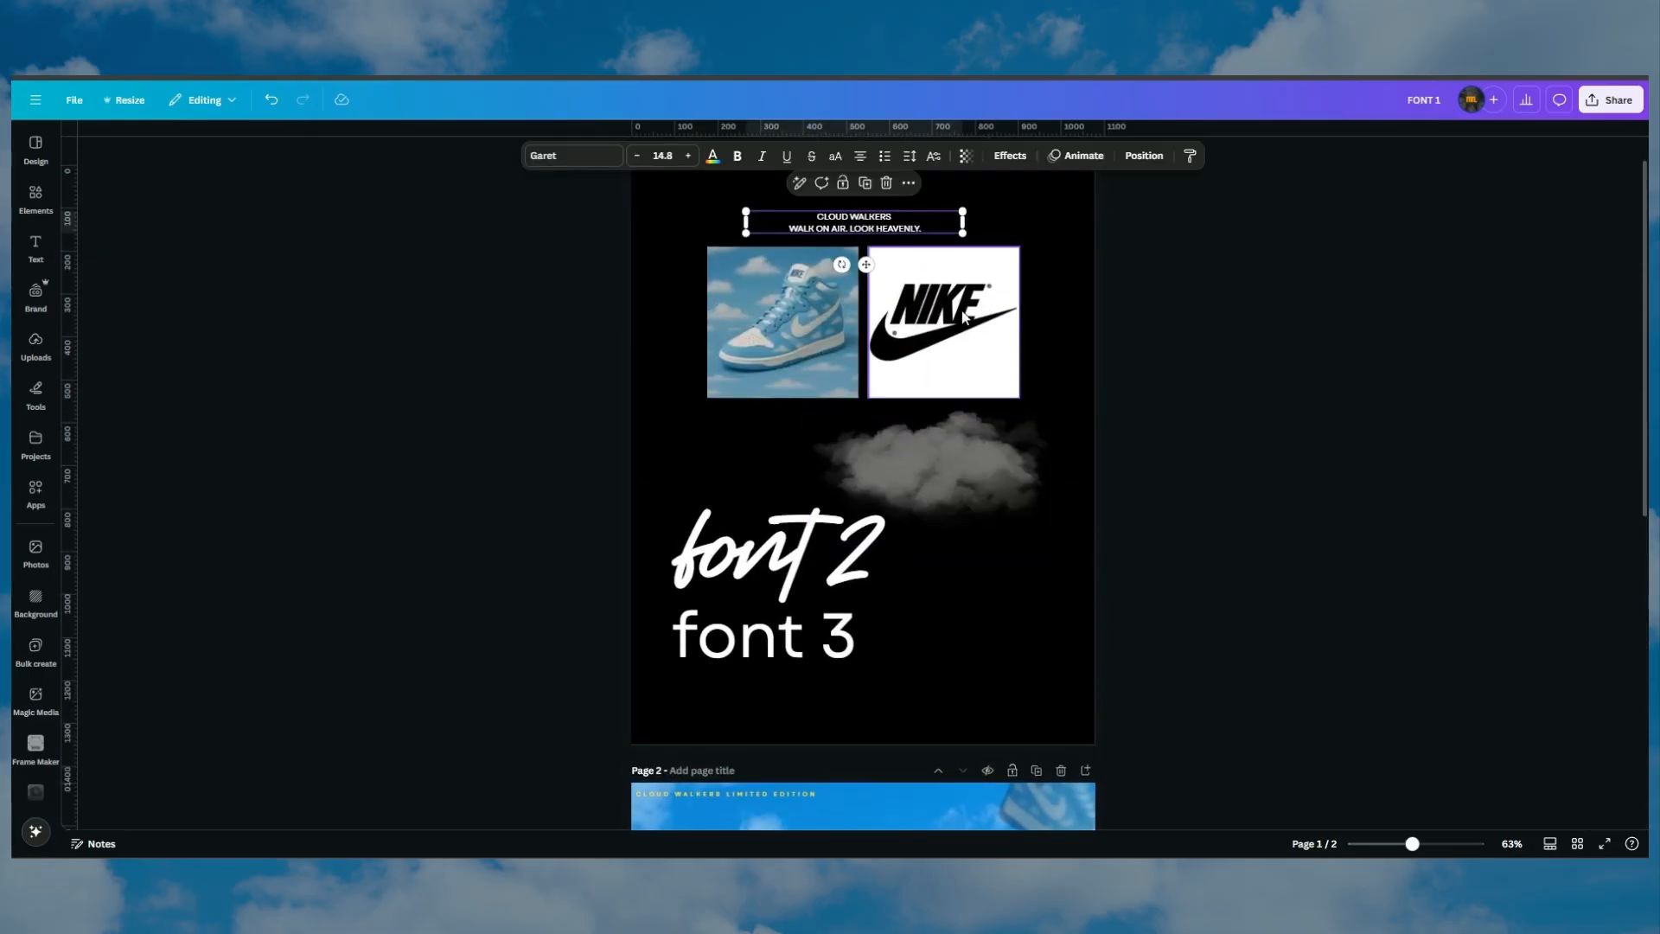
click(964, 318)
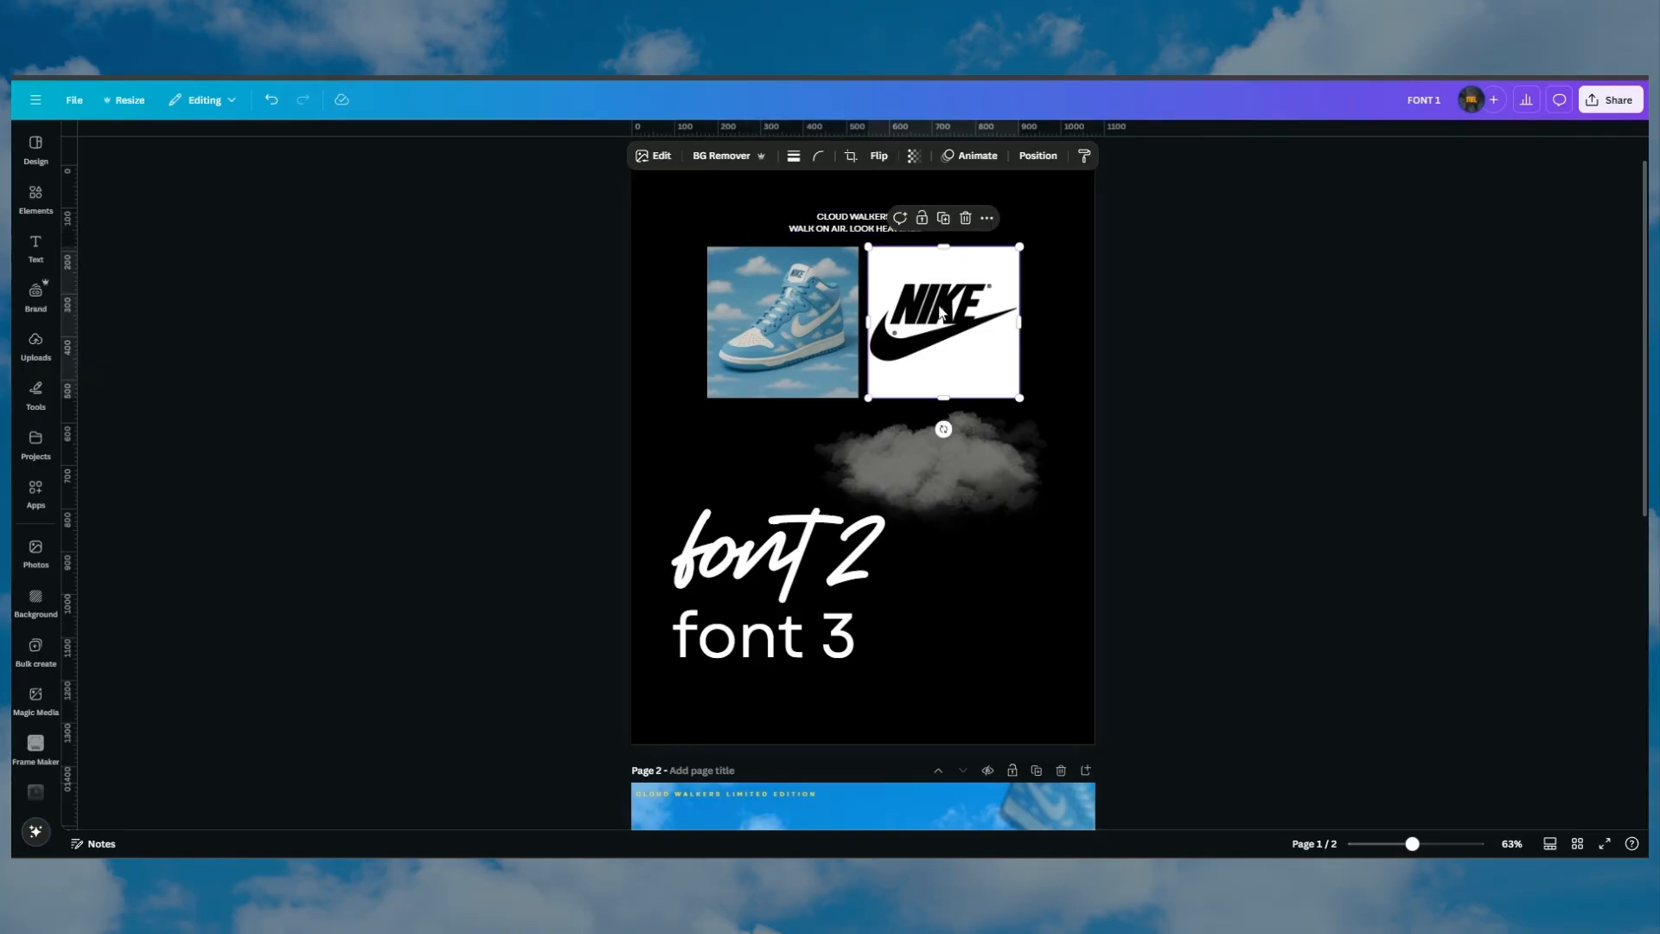
key(ctrl+c)
scroll(865, 433, down, 7)
key(ctrl+v)
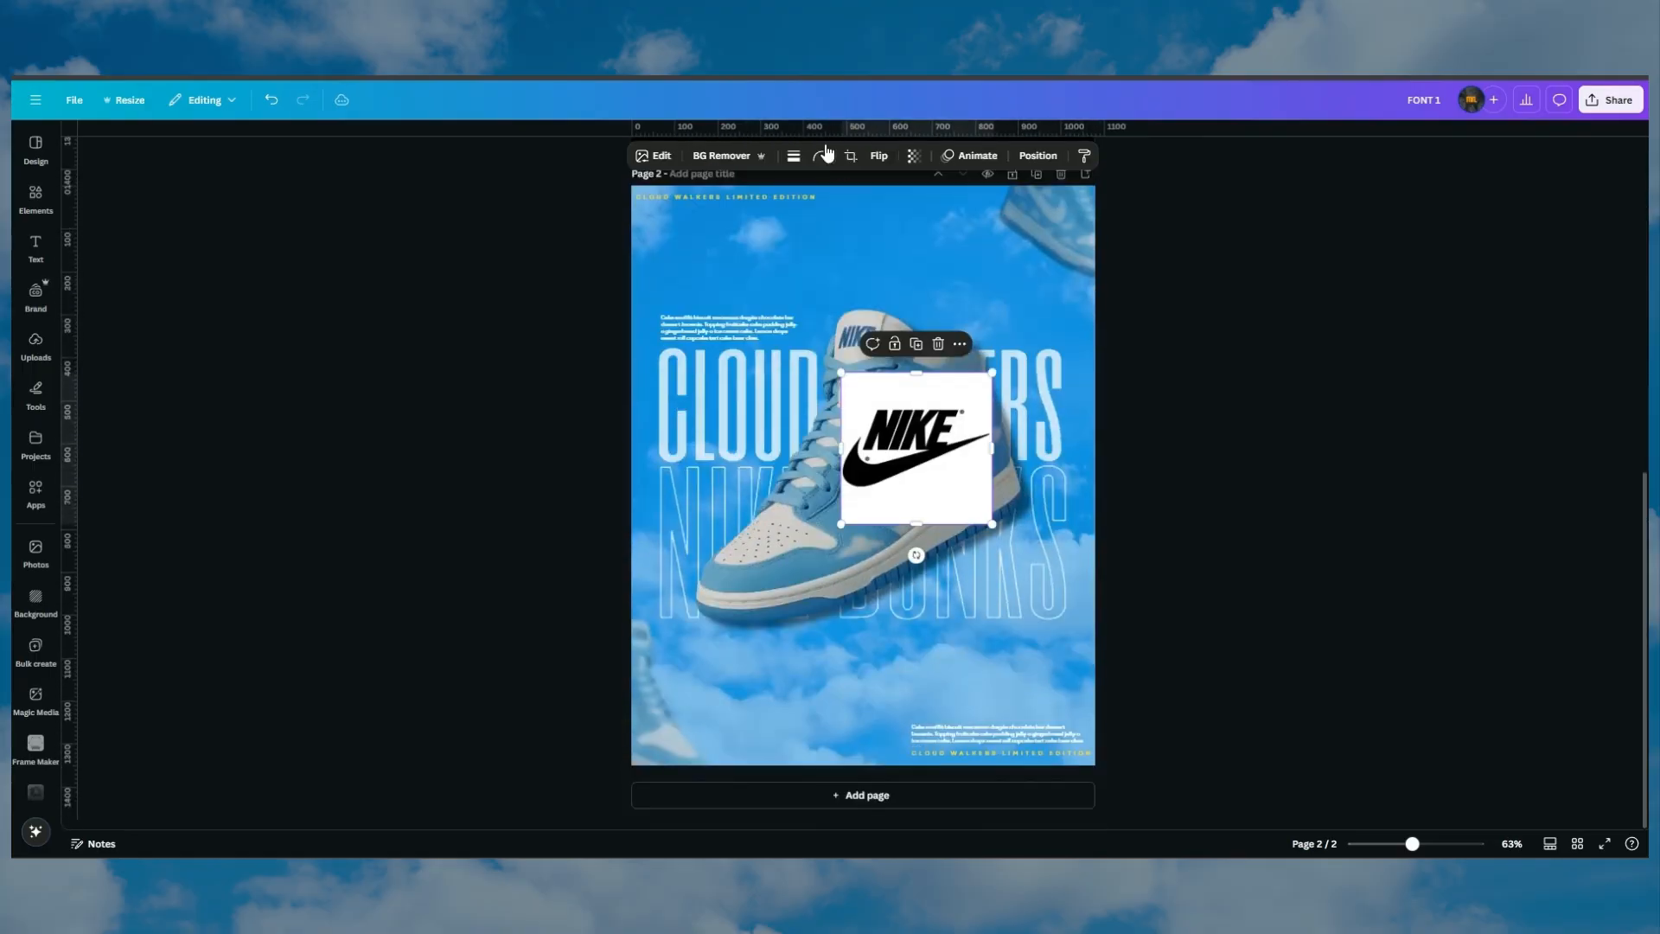
click(722, 157)
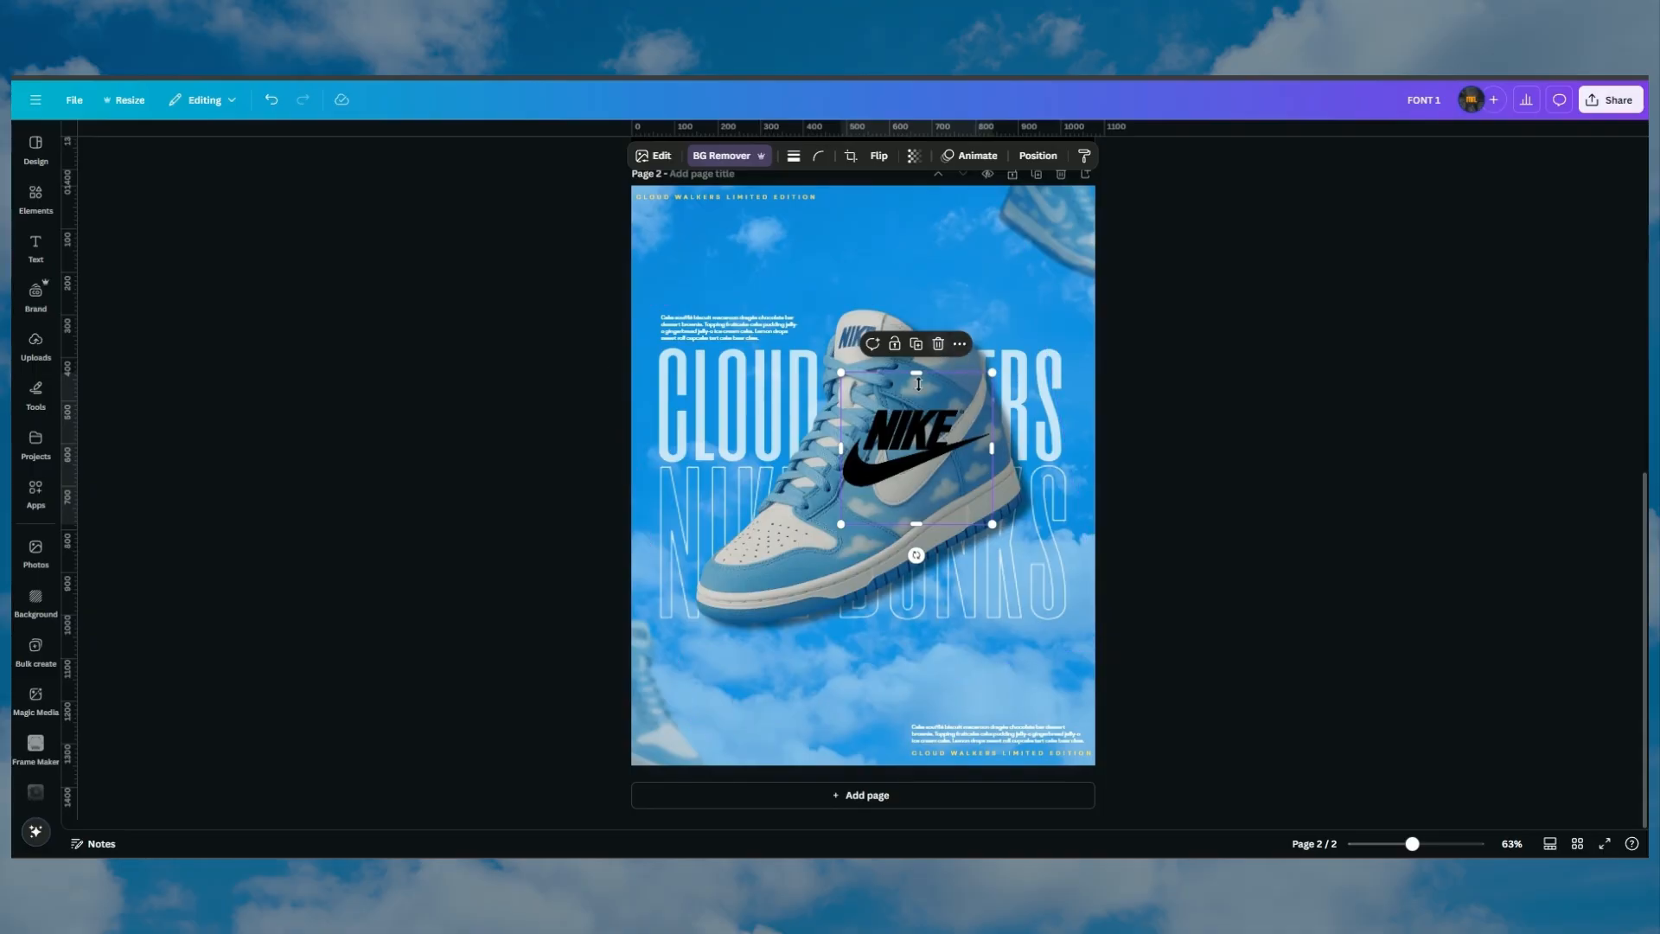
drag(928, 458, 901, 287)
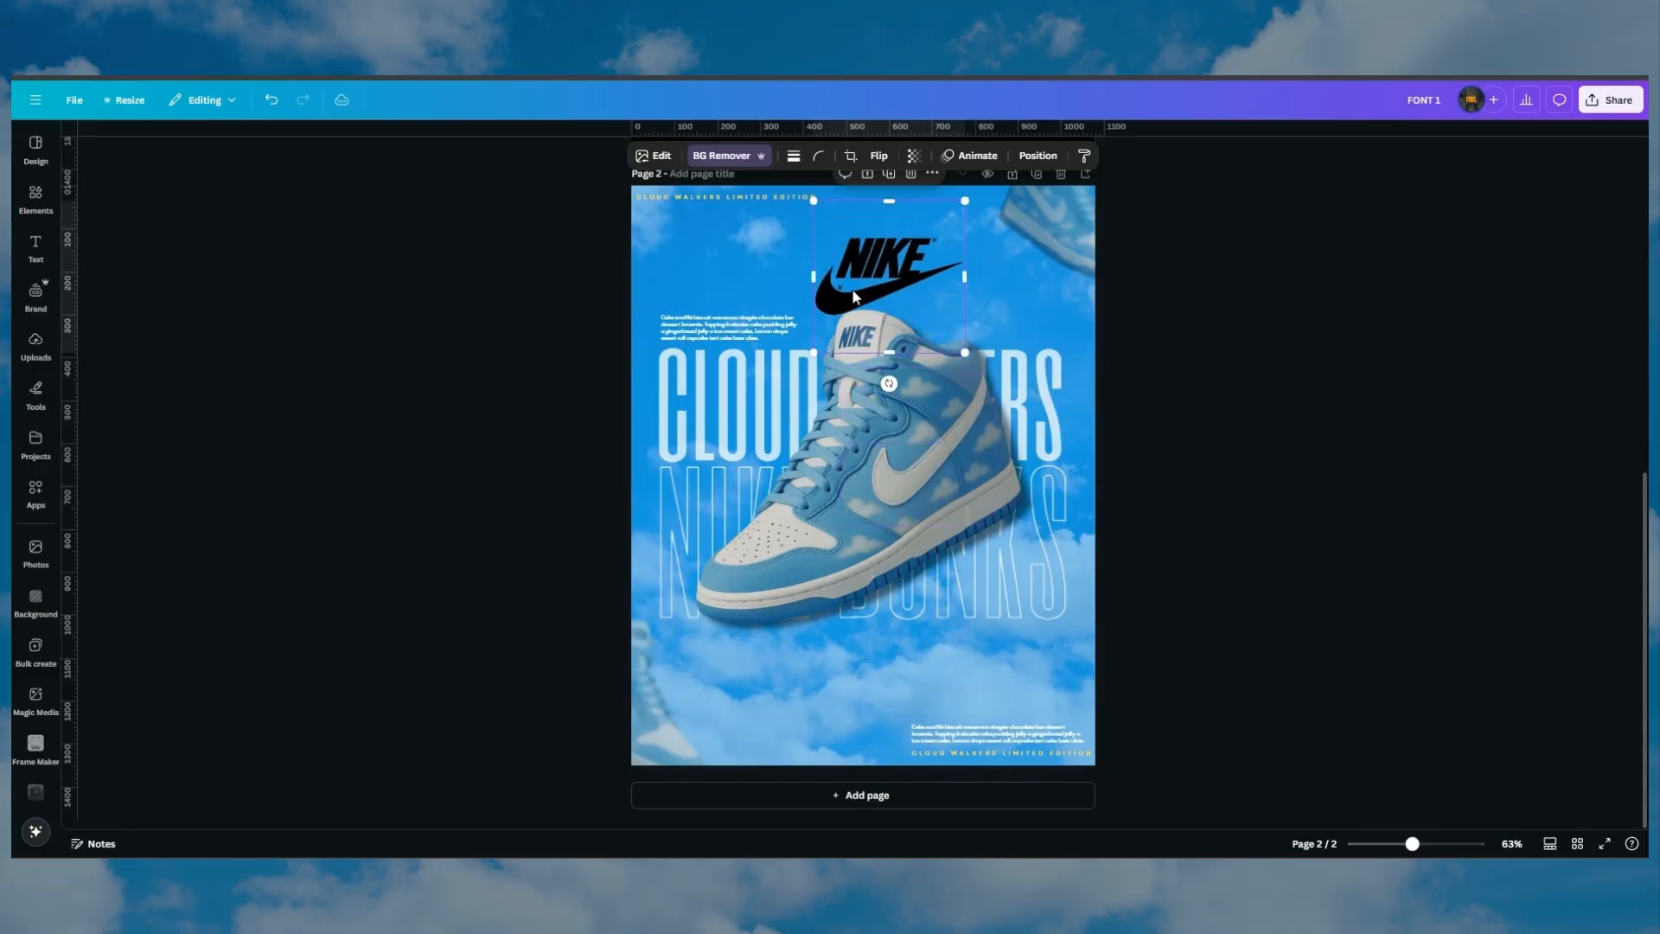
Recolour the NIKE logo white with a custom Duotone effect whose shadows colour is #FFFFFF
click(656, 156)
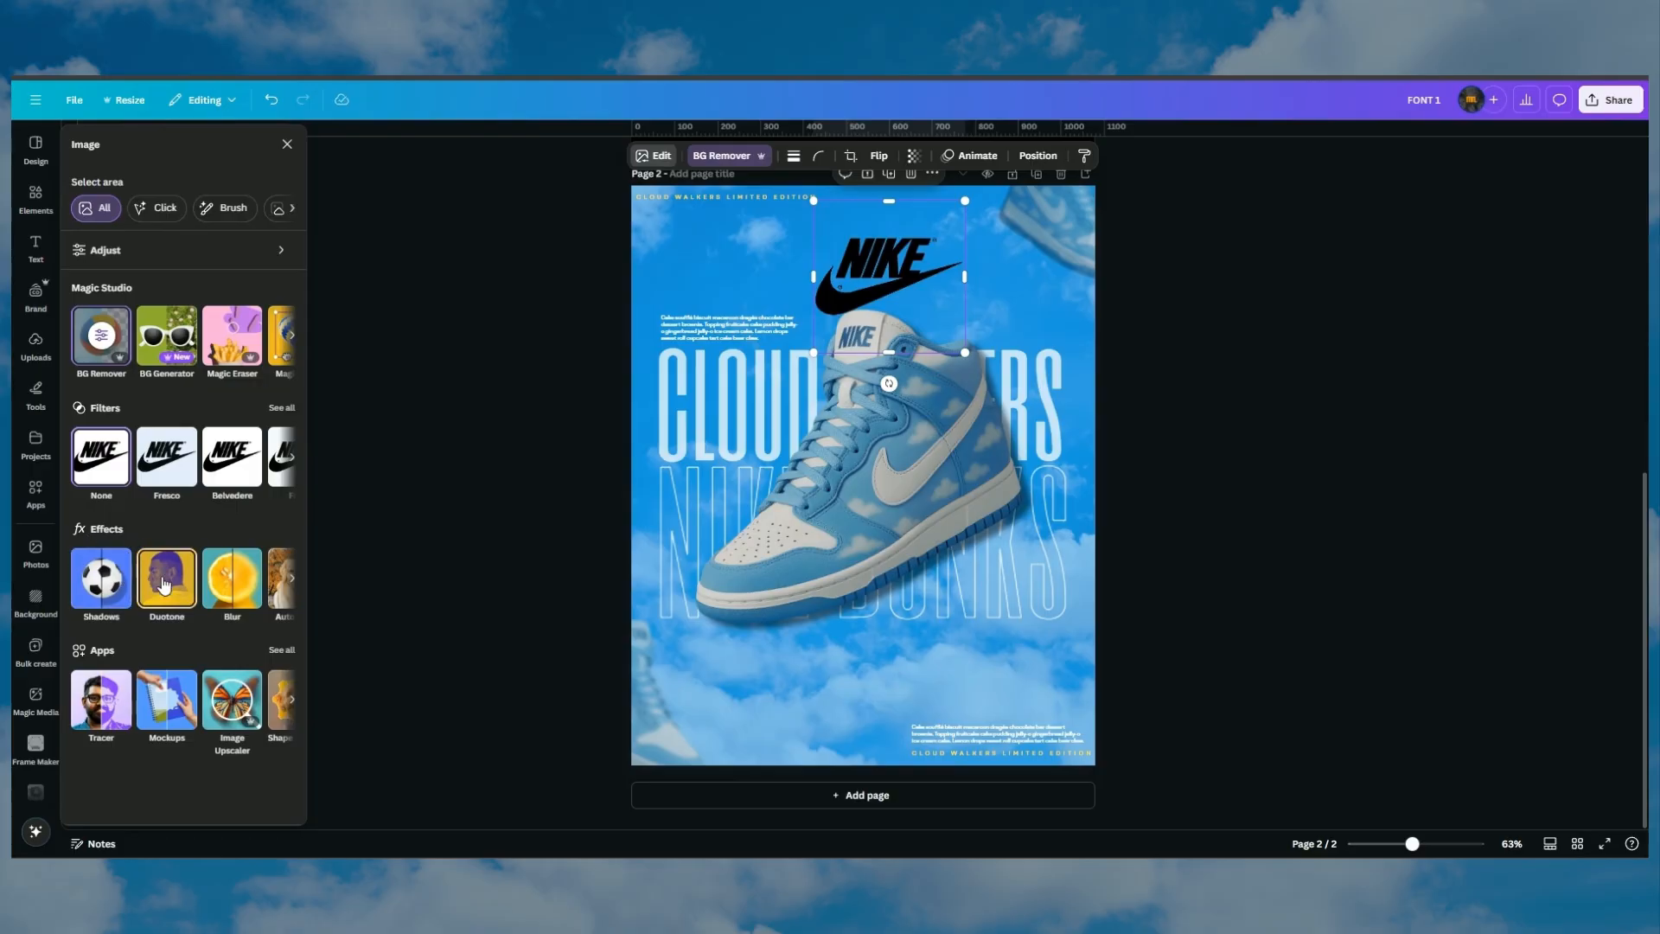
click(164, 583)
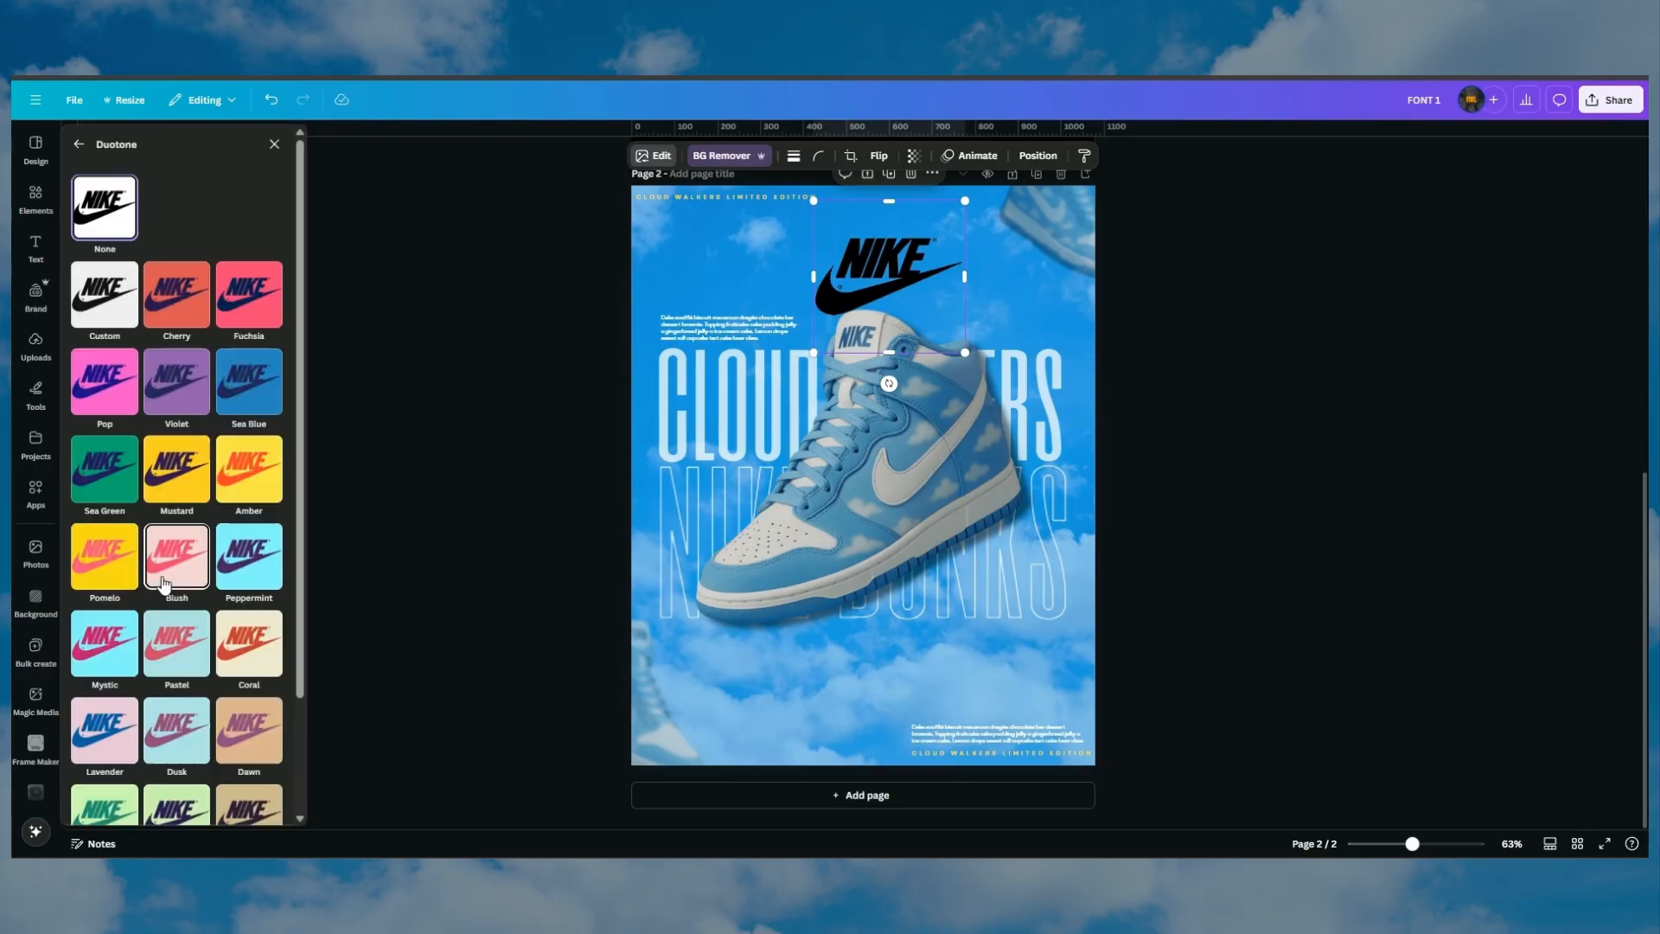
click(112, 301)
click(269, 398)
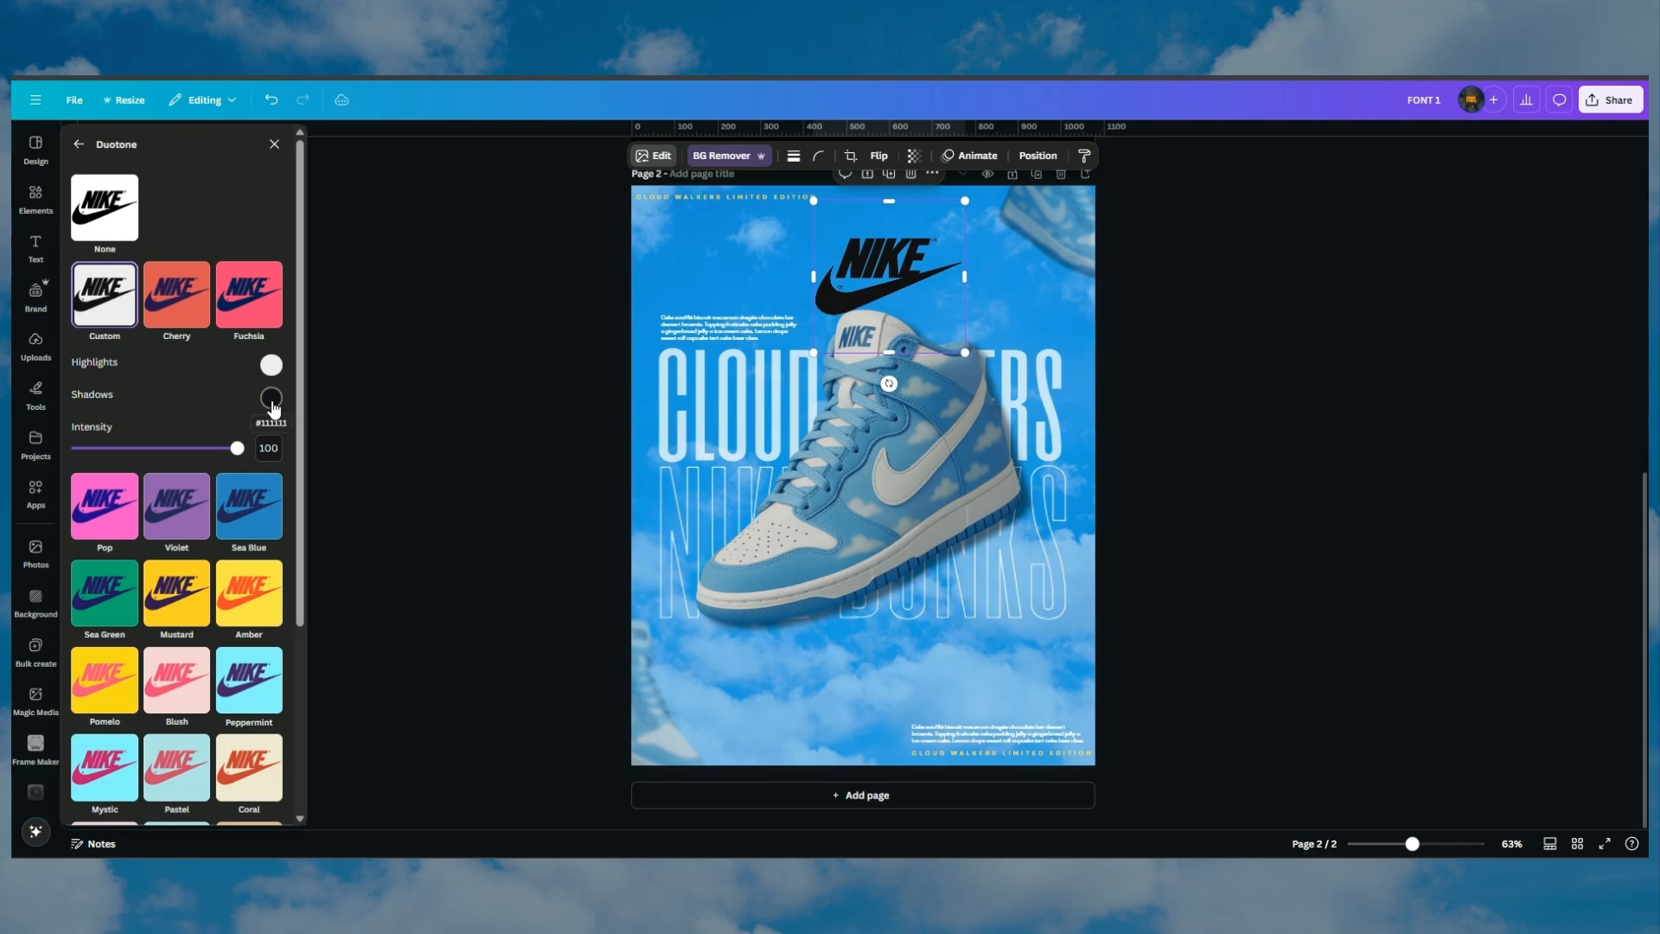
click(273, 429)
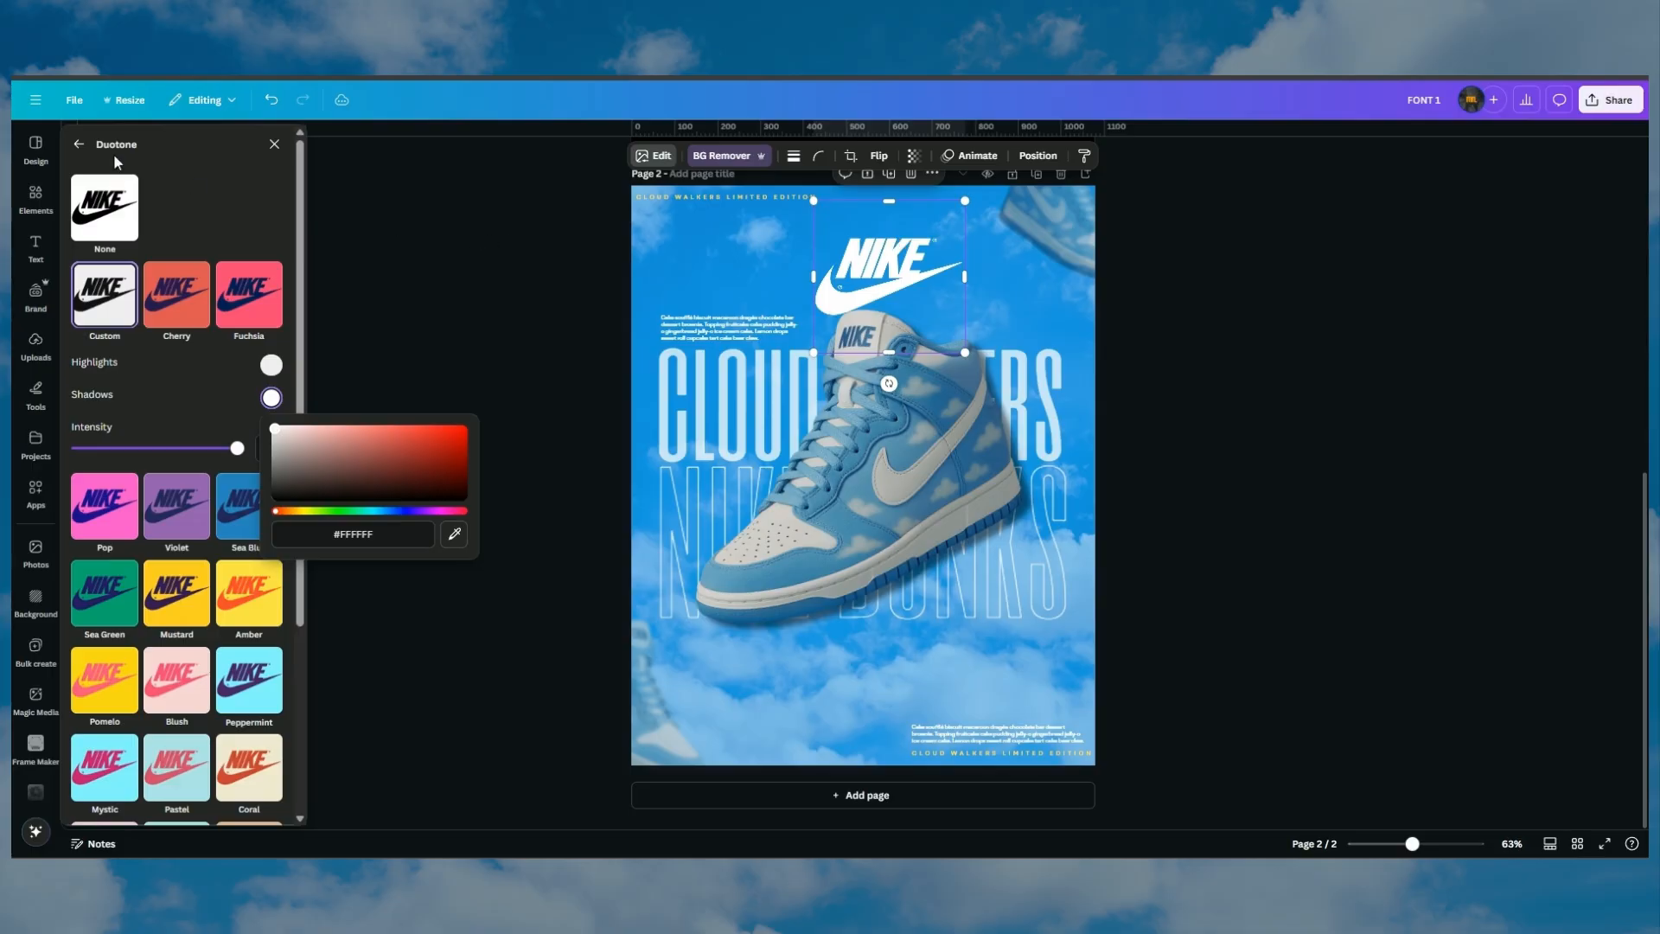
click(274, 143)
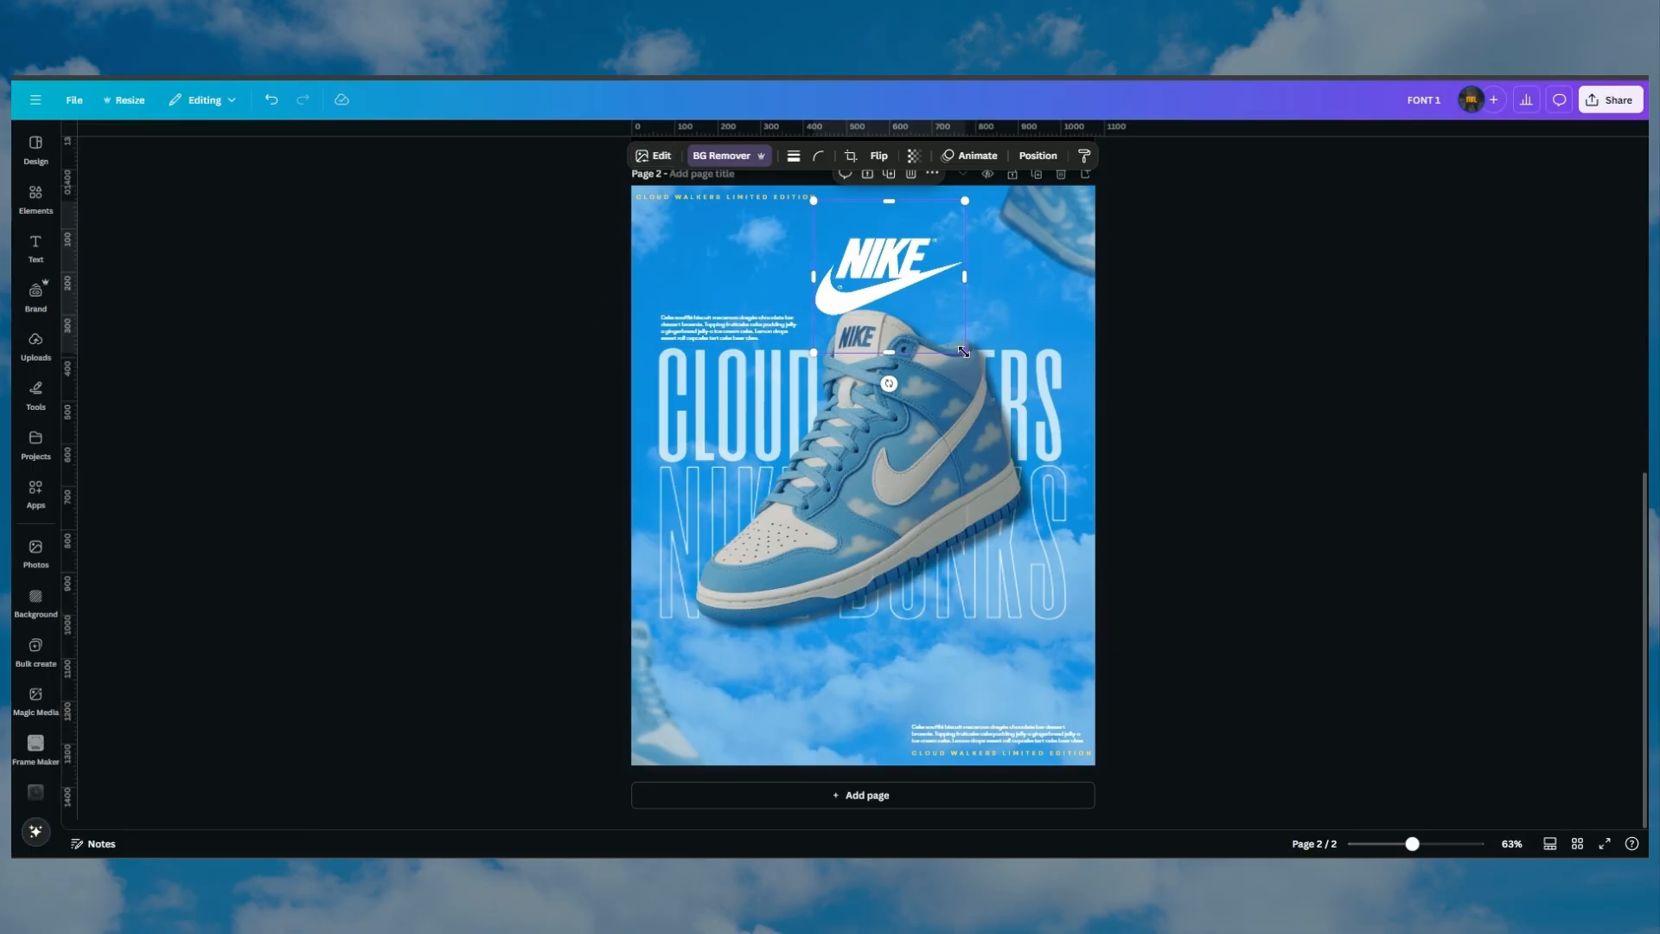
Shrink the NIKE logo to about 137 px wide, centre it horizontally on the page and nudge it slightly down
drag(963, 351, 872, 259)
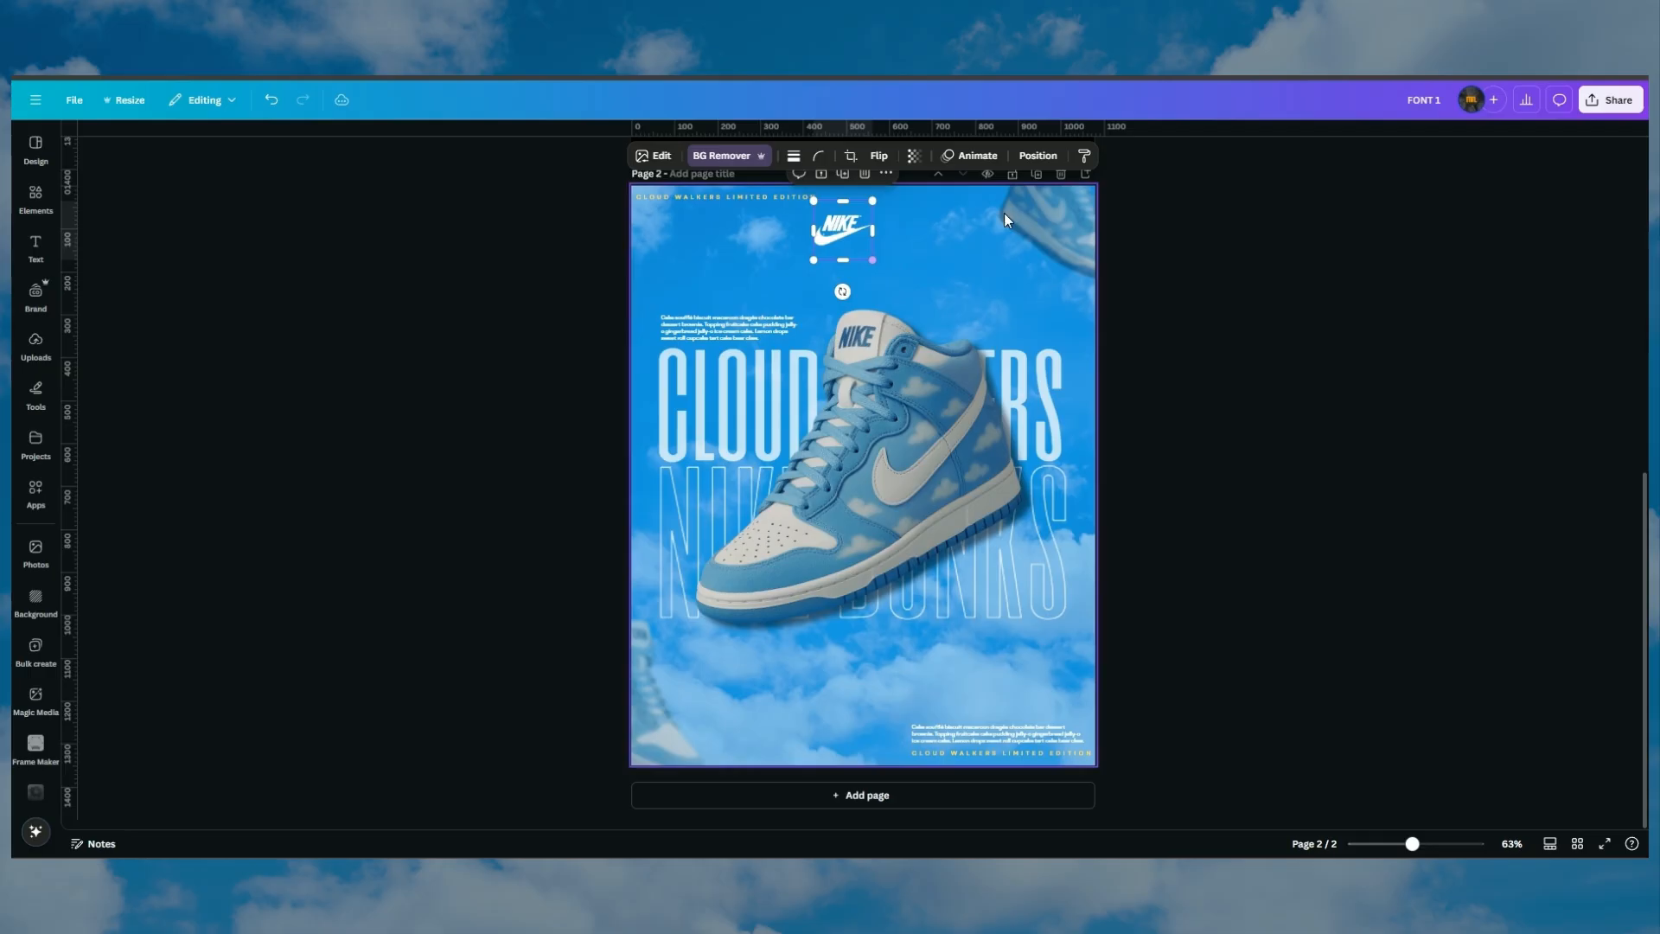
click(1037, 156)
click(232, 347)
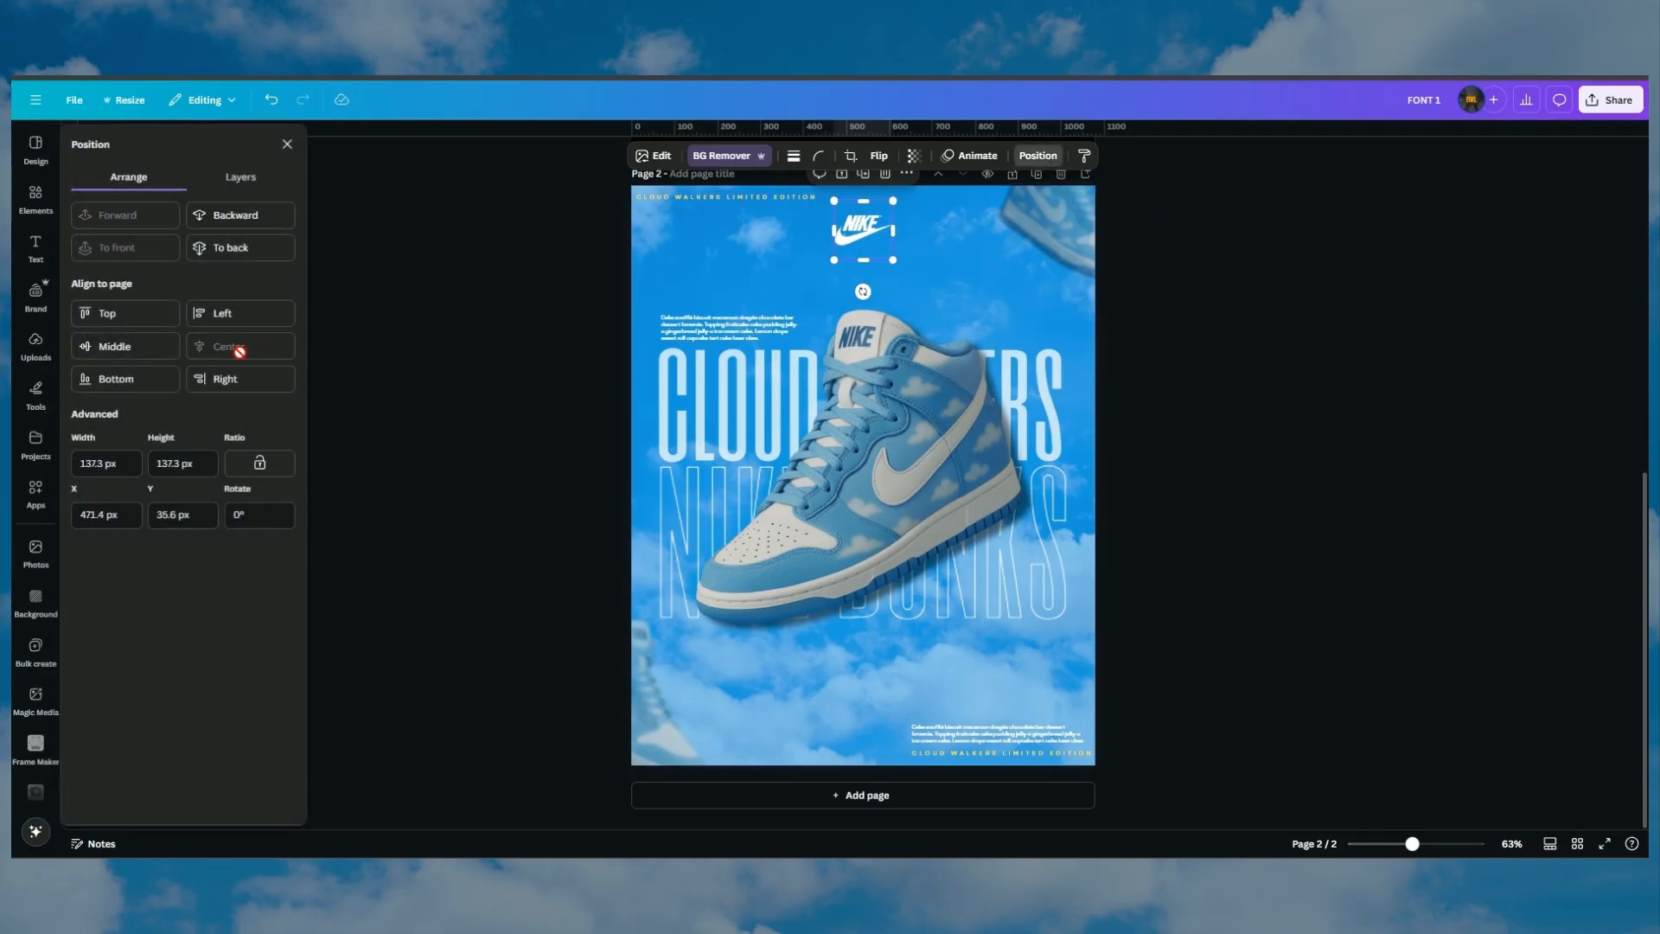
drag(862, 236, 869, 250)
click(1283, 420)
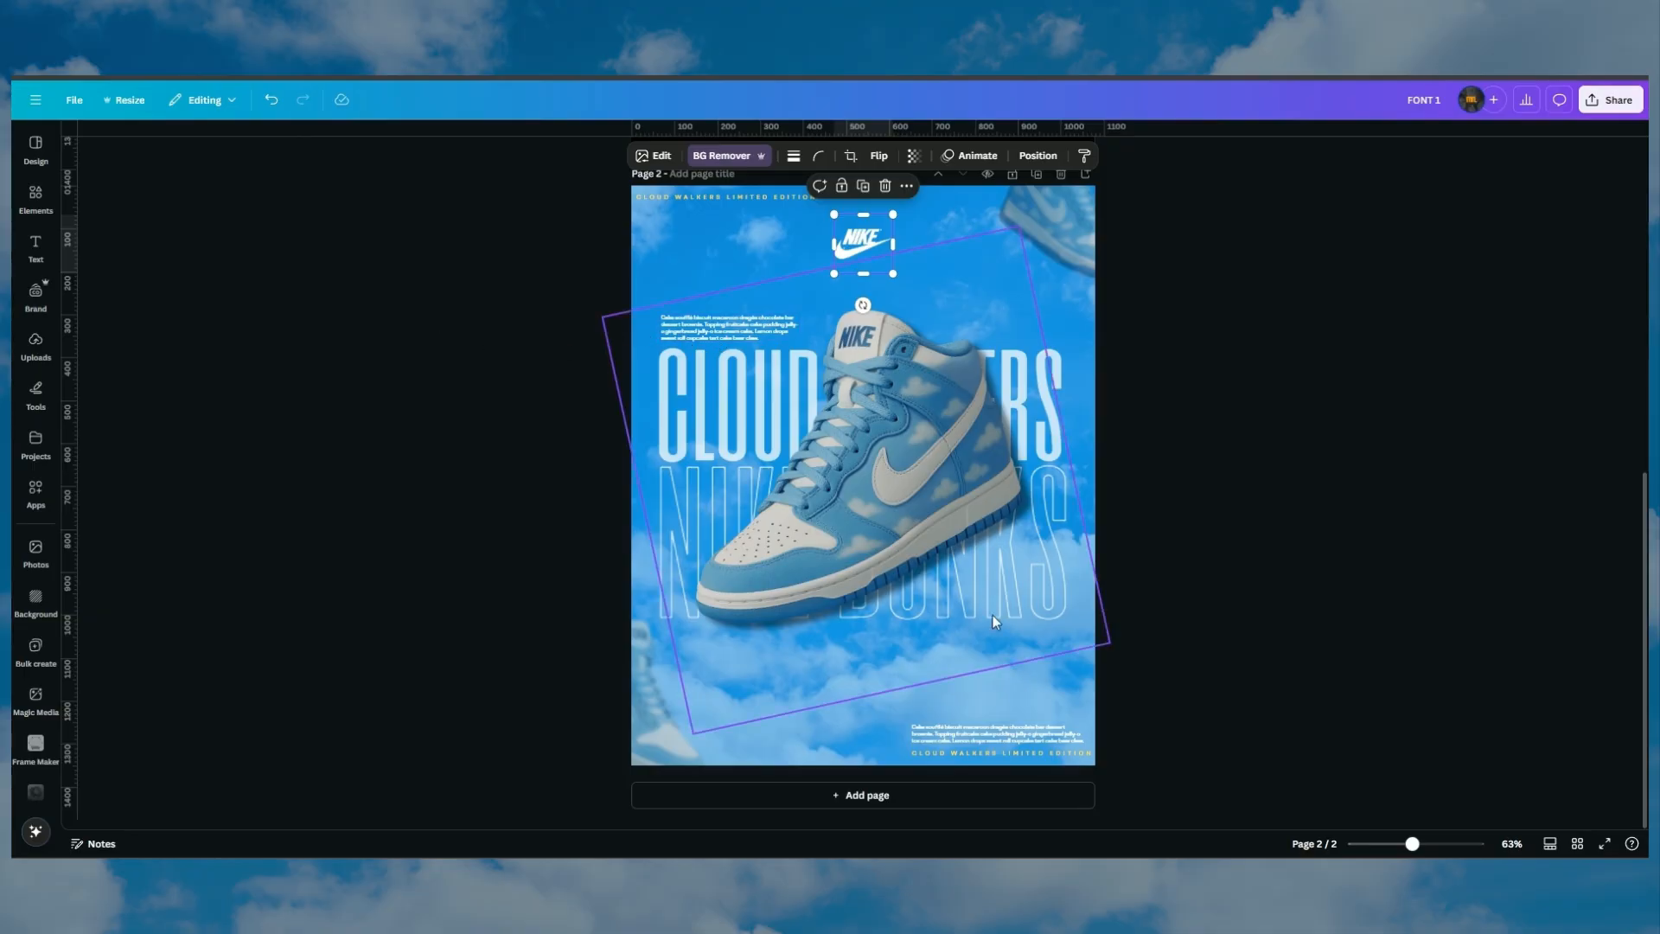
drag(587, 315, 1168, 412)
click(1172, 421)
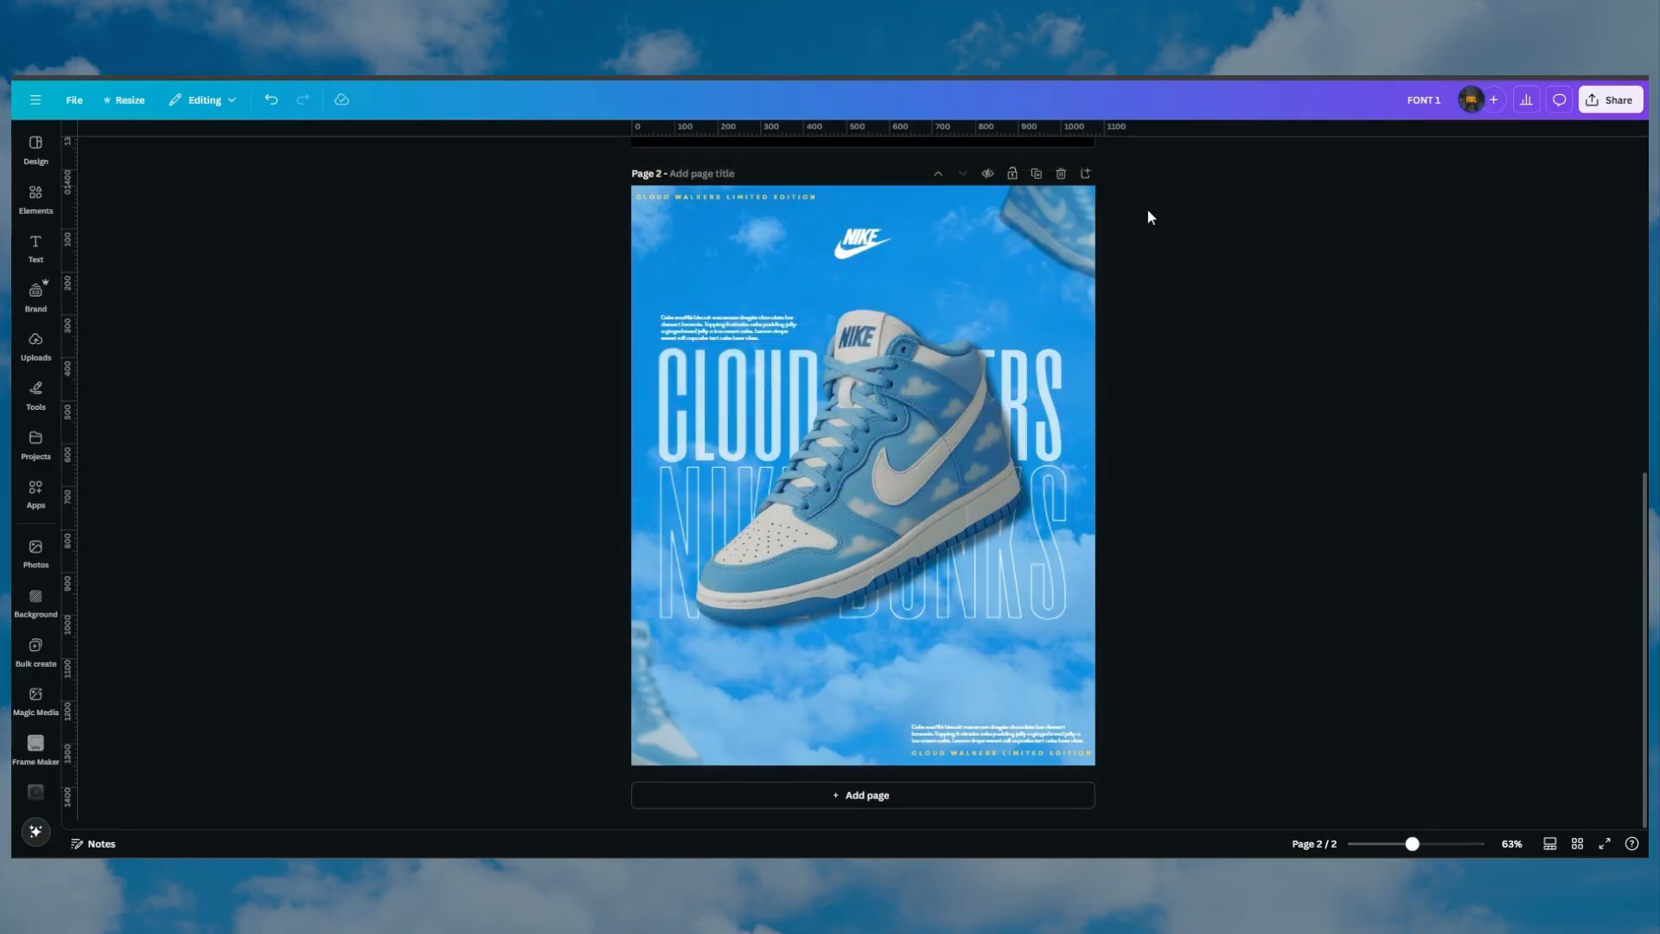
Move the main shoe and both large headings slightly up together, and raise the upper filler paragraph to sit just above the CLOUD WALKERS heading
click(888, 360)
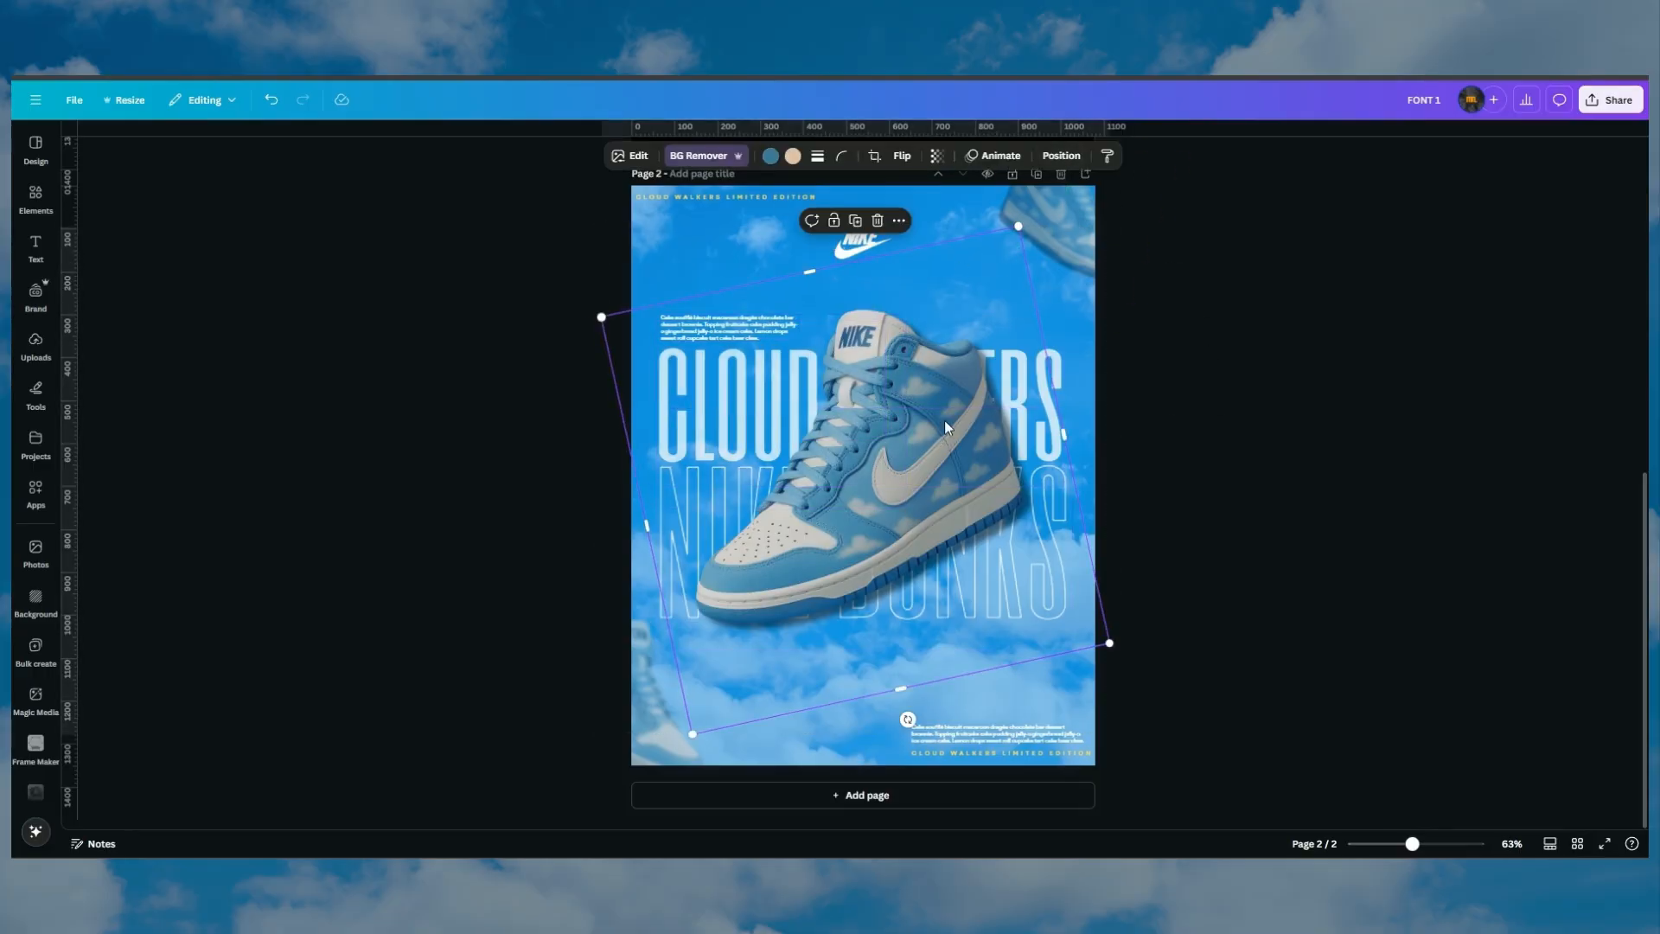
click(1061, 156)
click(240, 177)
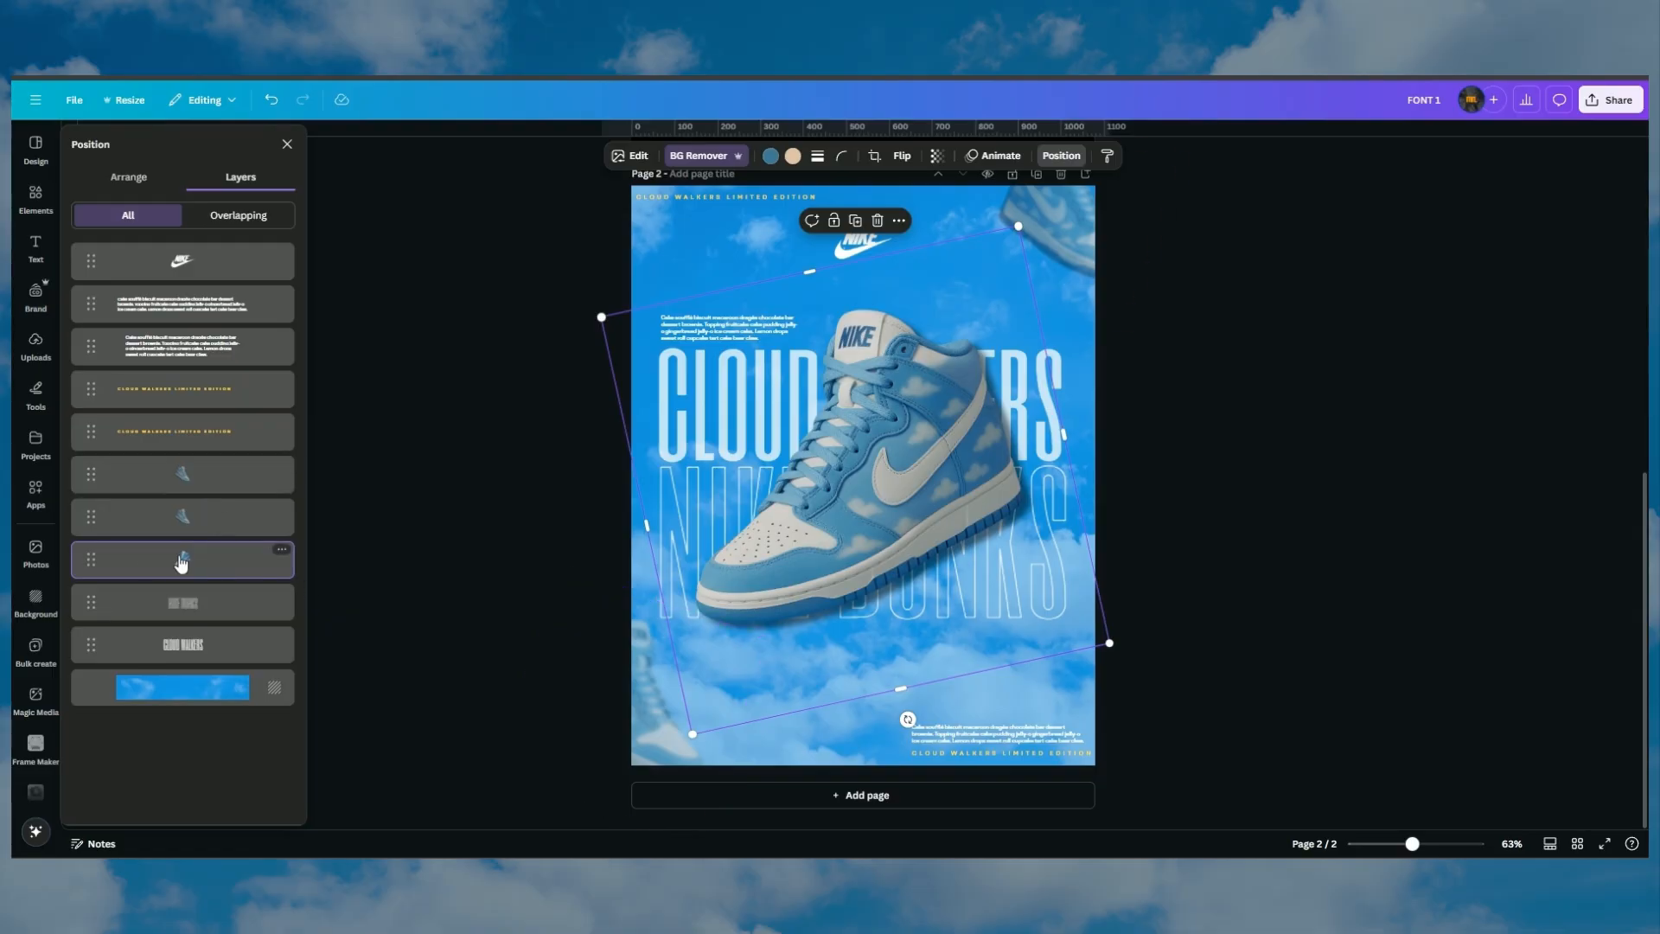
shift+click(183, 602)
shift+click(182, 644)
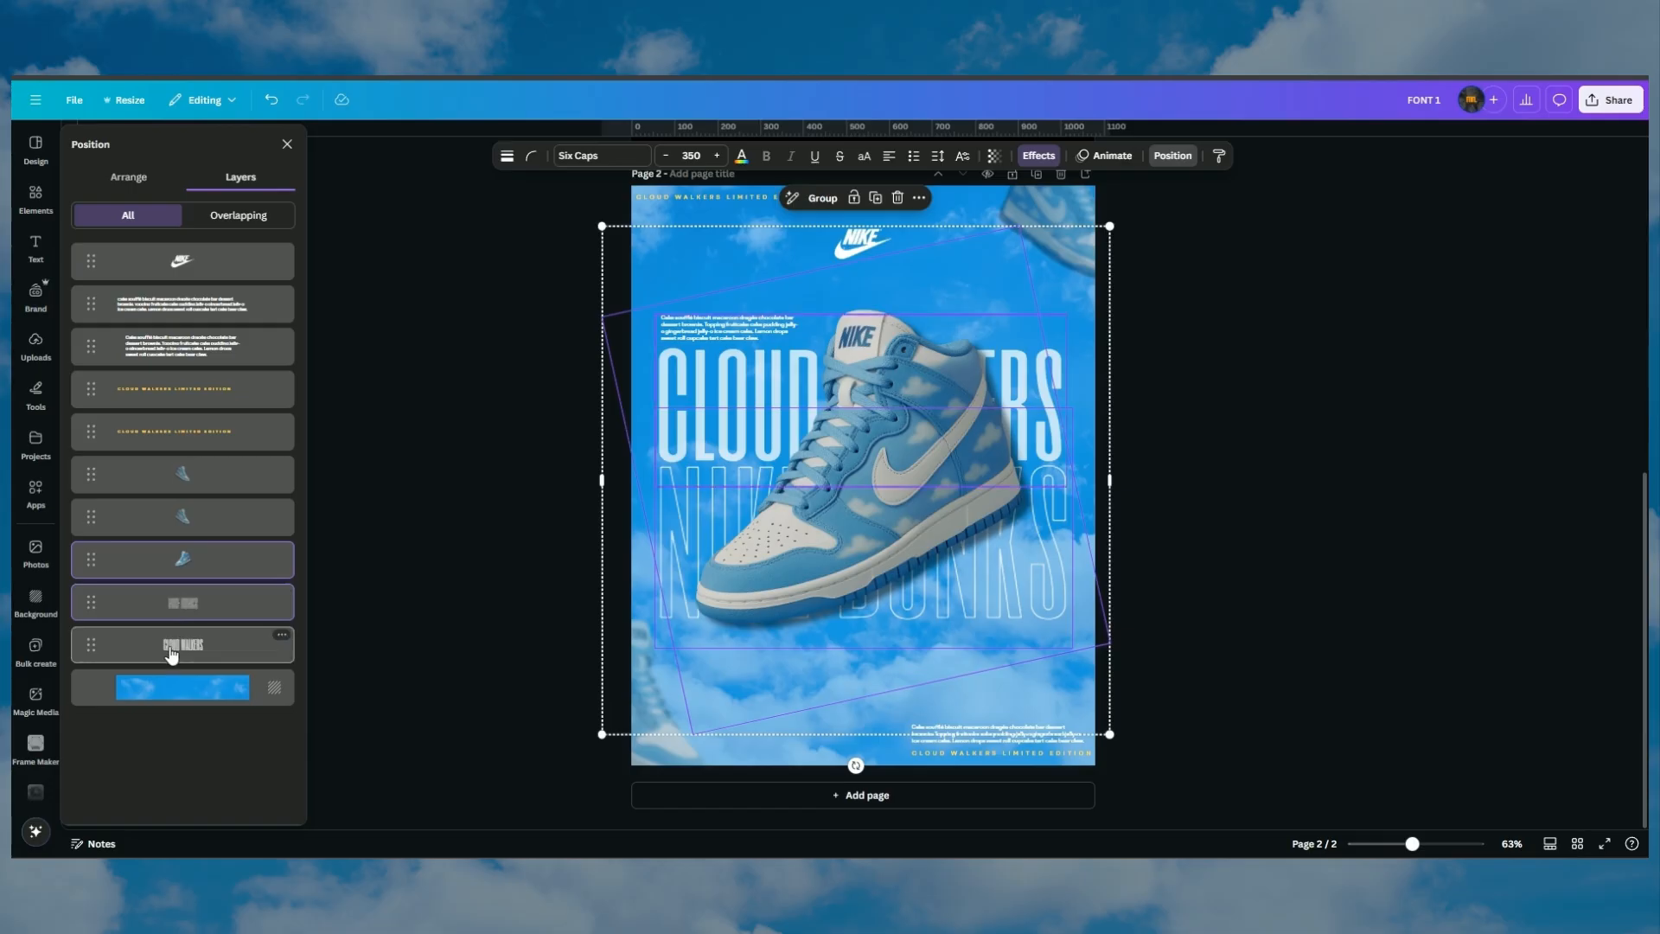
drag(1024, 611, 1024, 583)
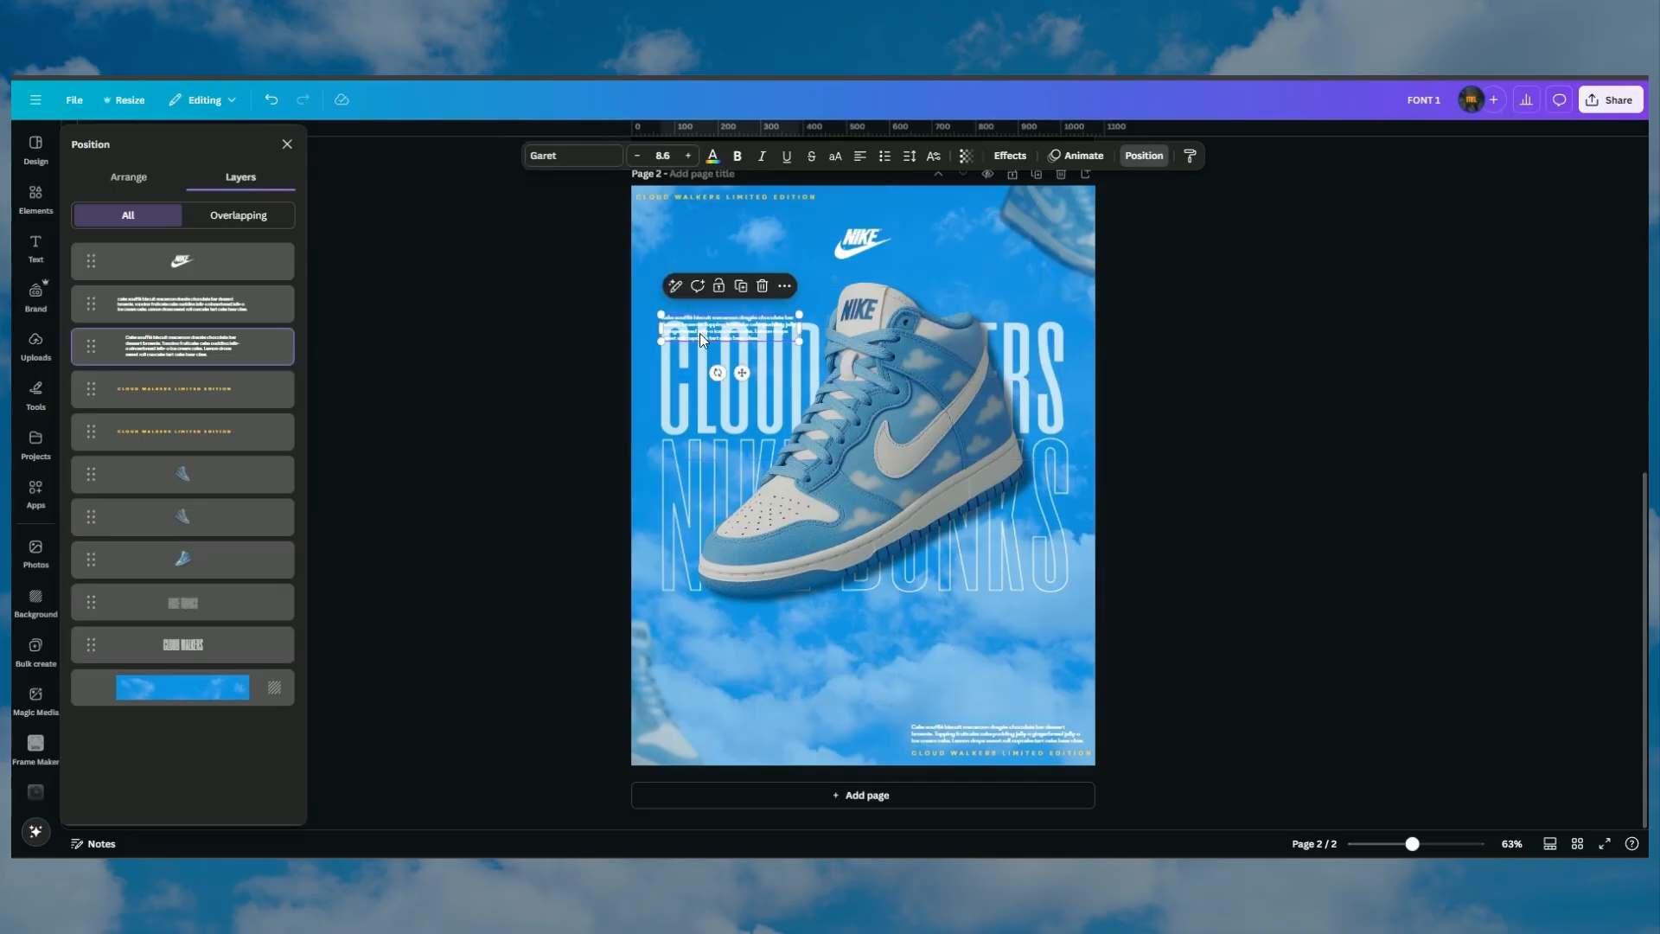
drag(699, 334, 711, 306)
click(1143, 156)
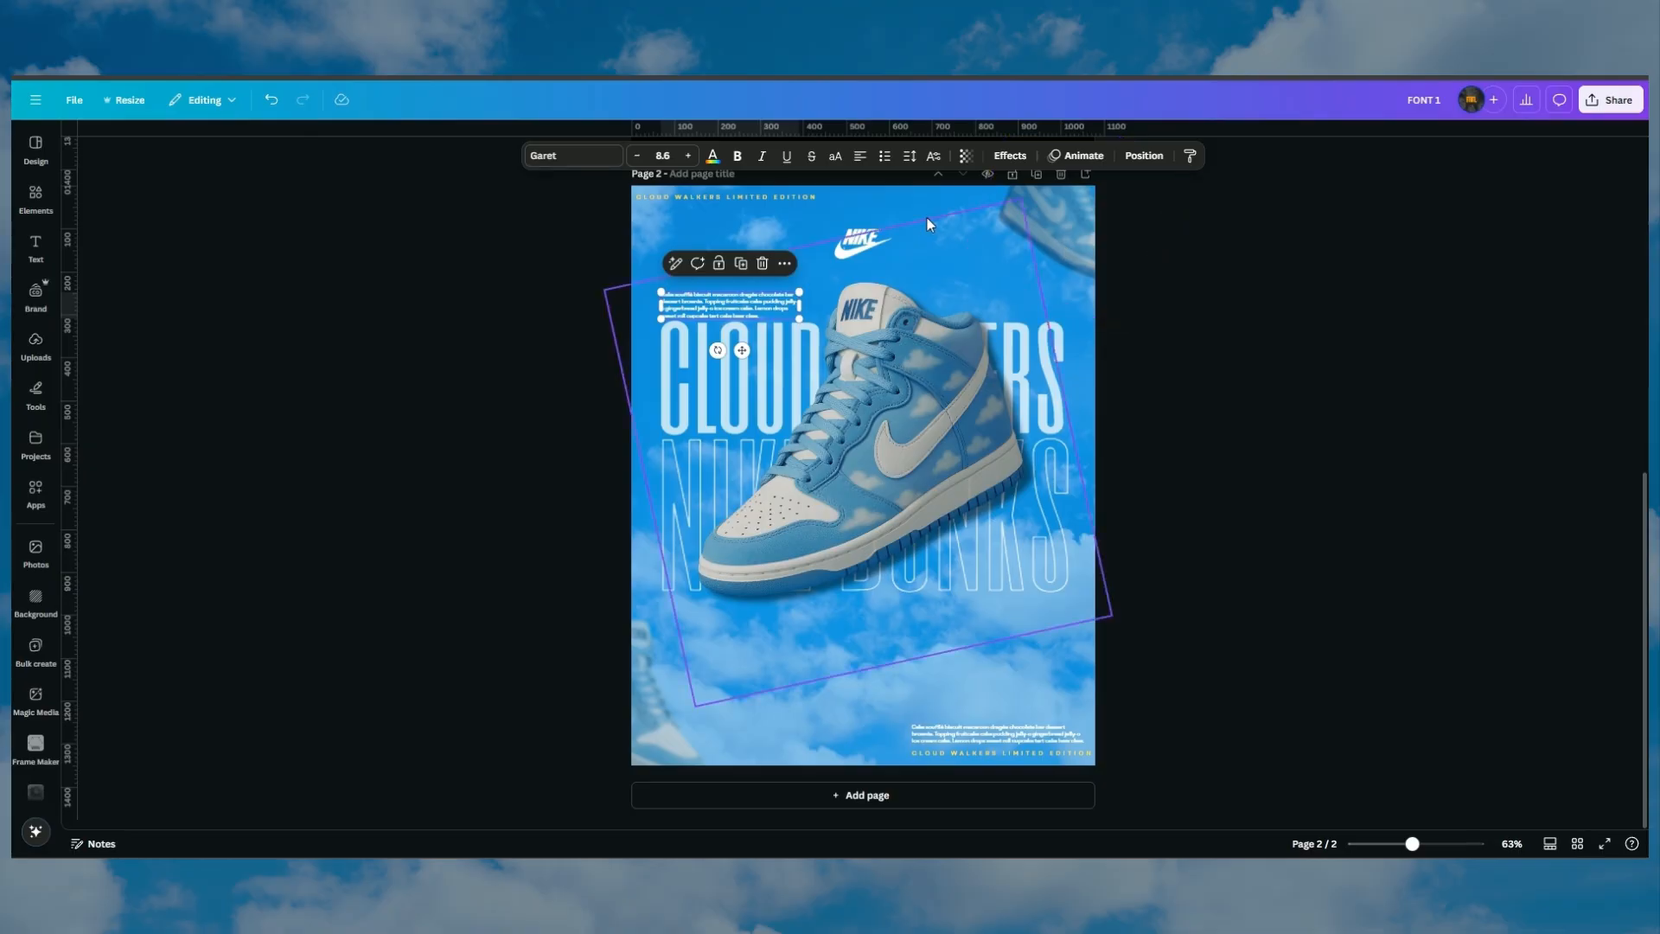
Change the sky background's colour on page 2 to the custom dark navy #0A2531
click(901, 204)
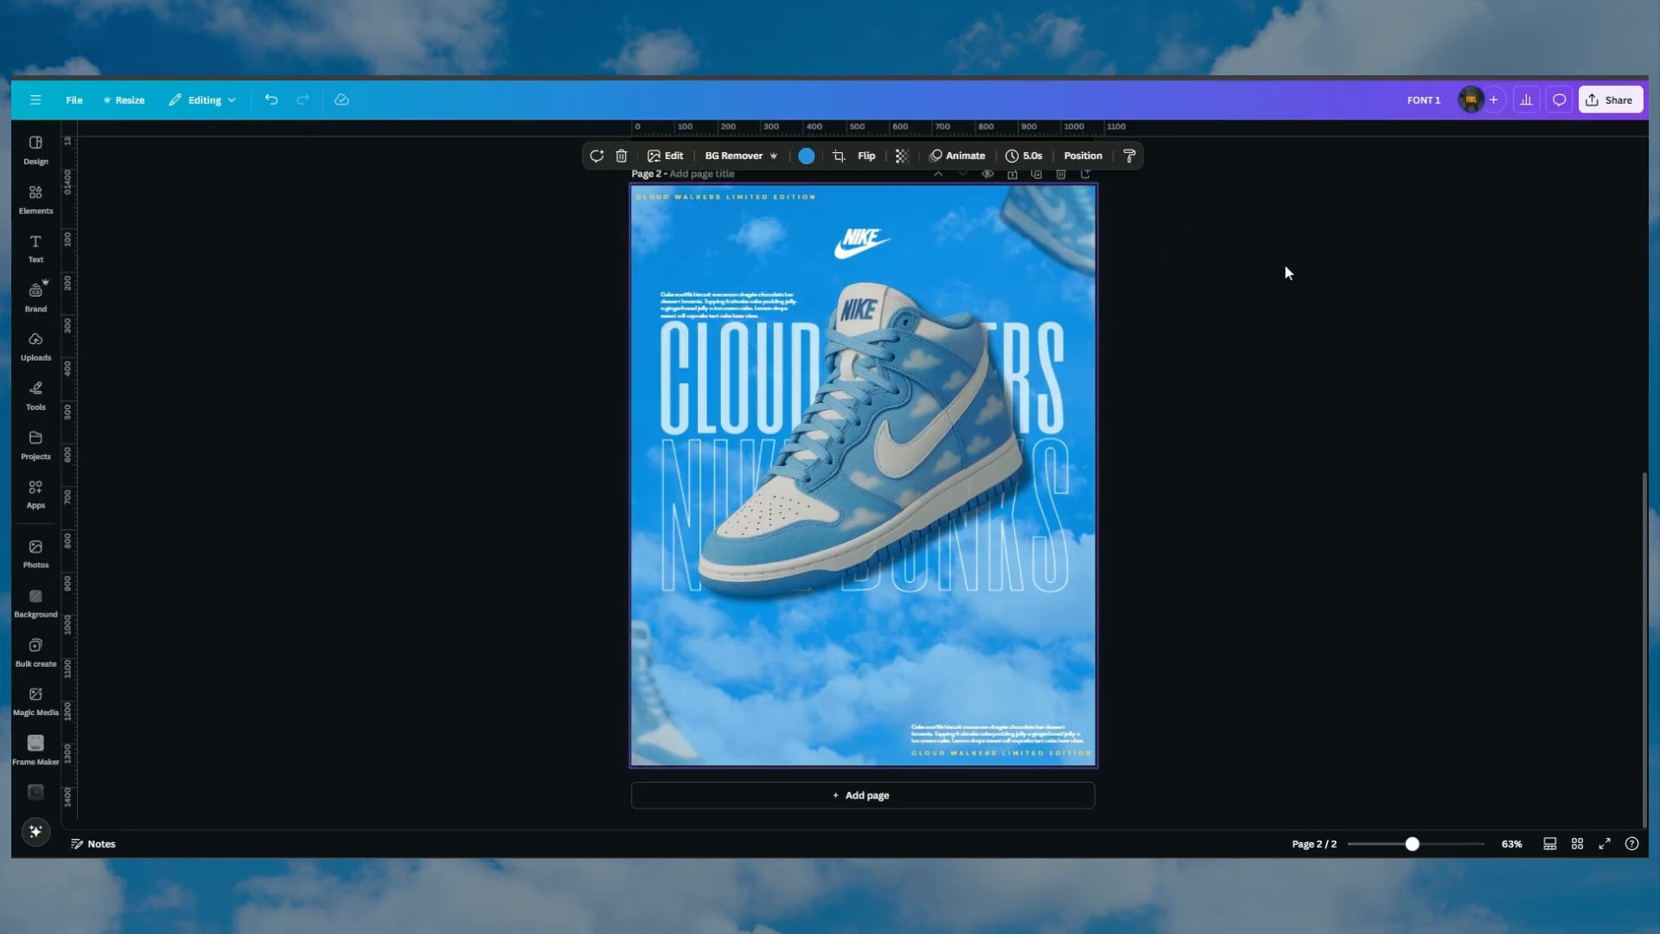
click(1385, 289)
click(859, 198)
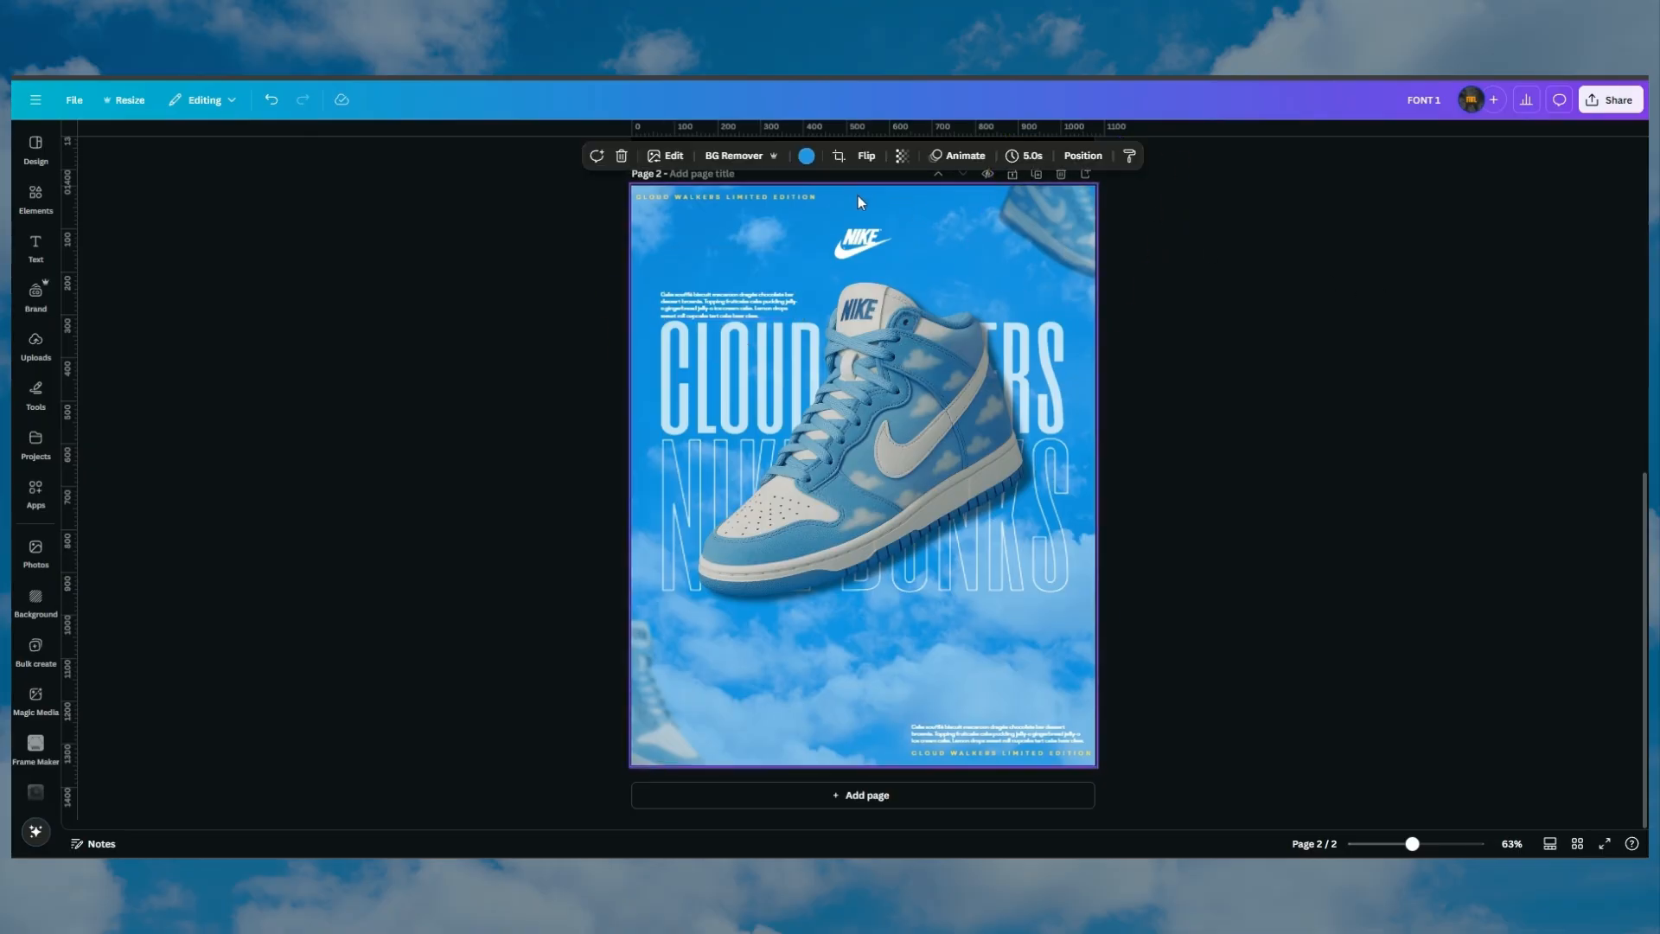
click(805, 157)
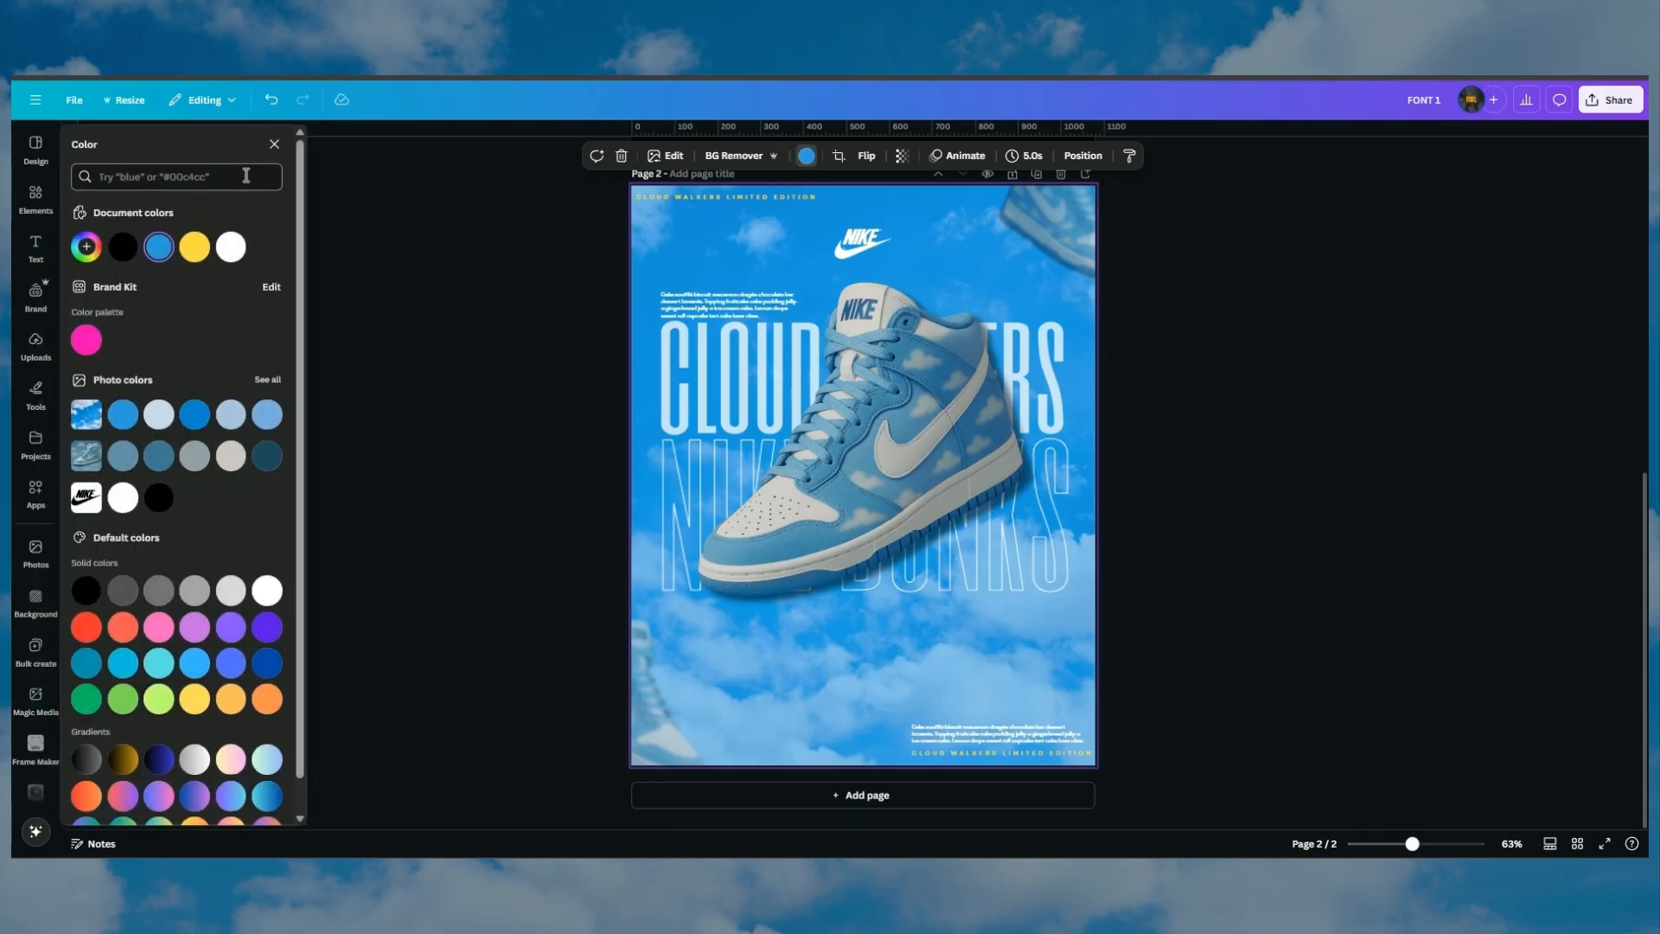
click(266, 456)
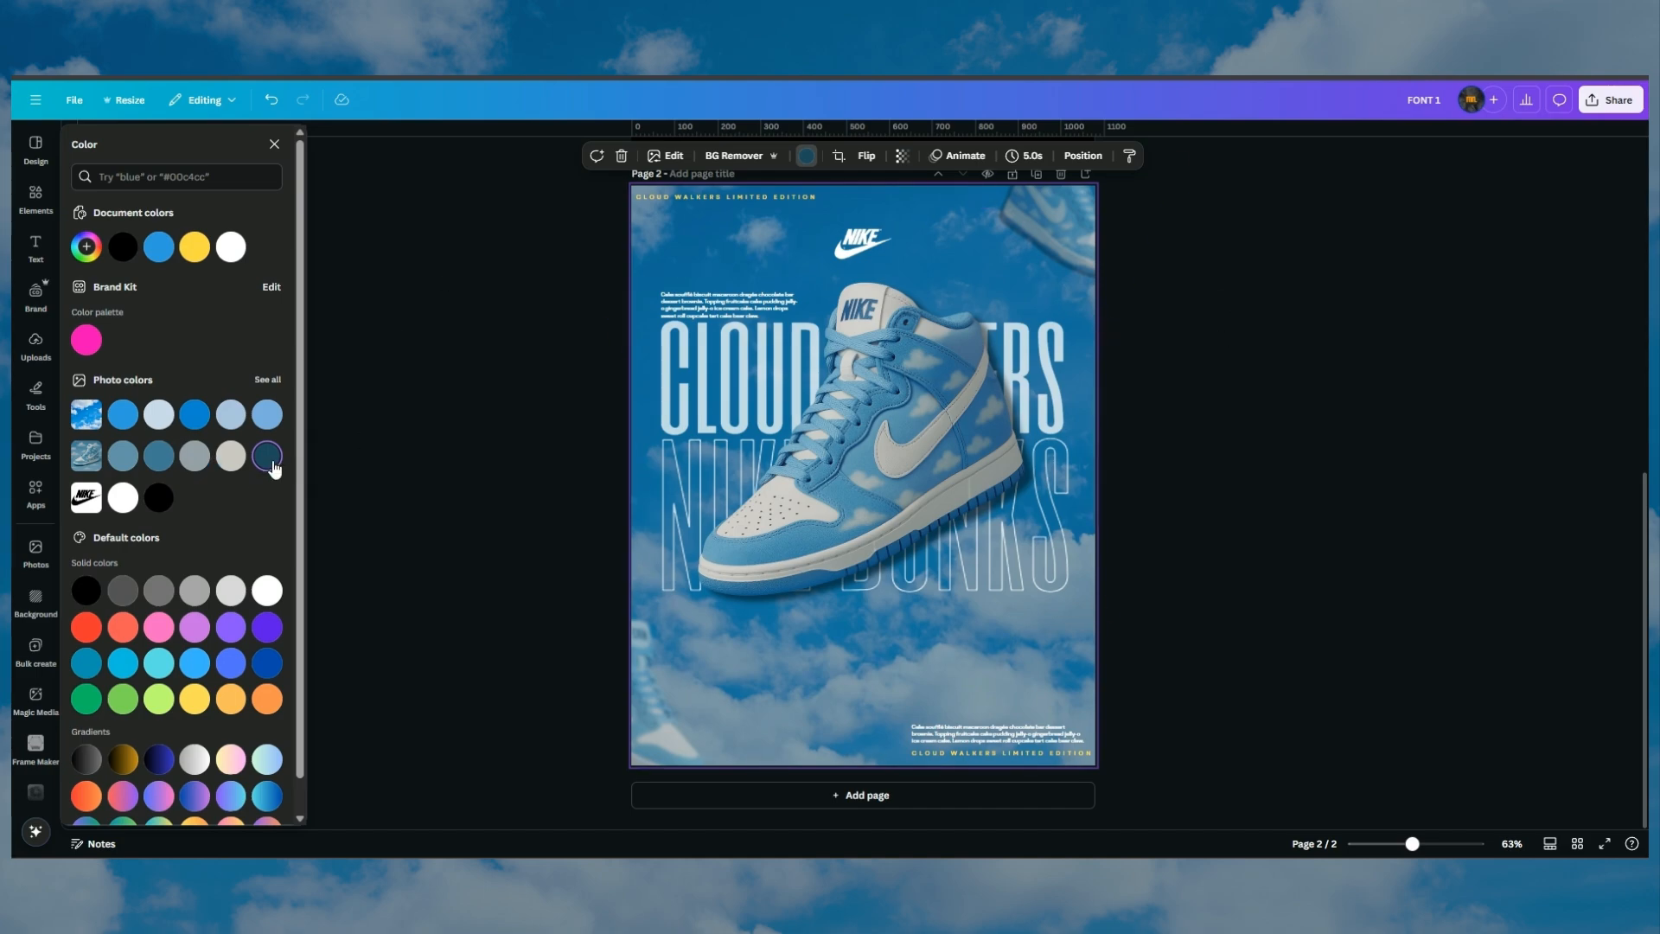
click(86, 247)
drag(216, 362, 236, 378)
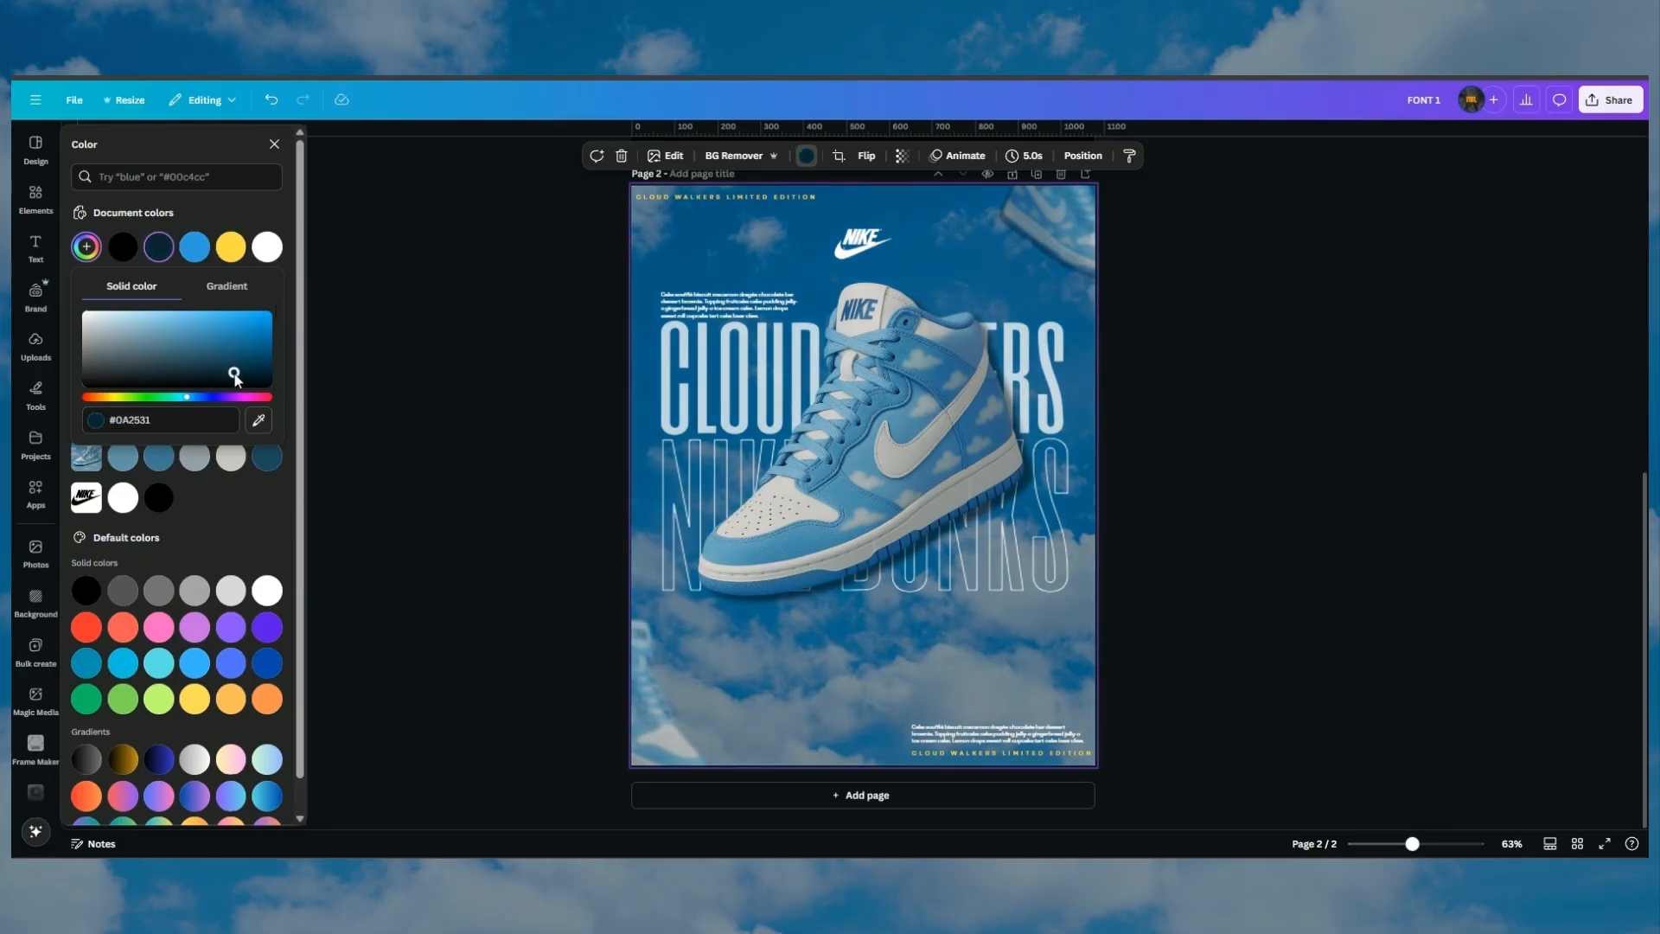
Enlarge the main shoe slightly and shift it a little to stay centred over the headings
click(982, 434)
drag(693, 708, 670, 745)
drag(960, 527, 972, 513)
click(1317, 456)
Copy the "font 2" script text from page 1 to below the shoe and replace its wording with page 1's "CLOUD WALKERS WALK ON AIR. LOOK HEAVENLY."
scroll(1309, 453, up, 5)
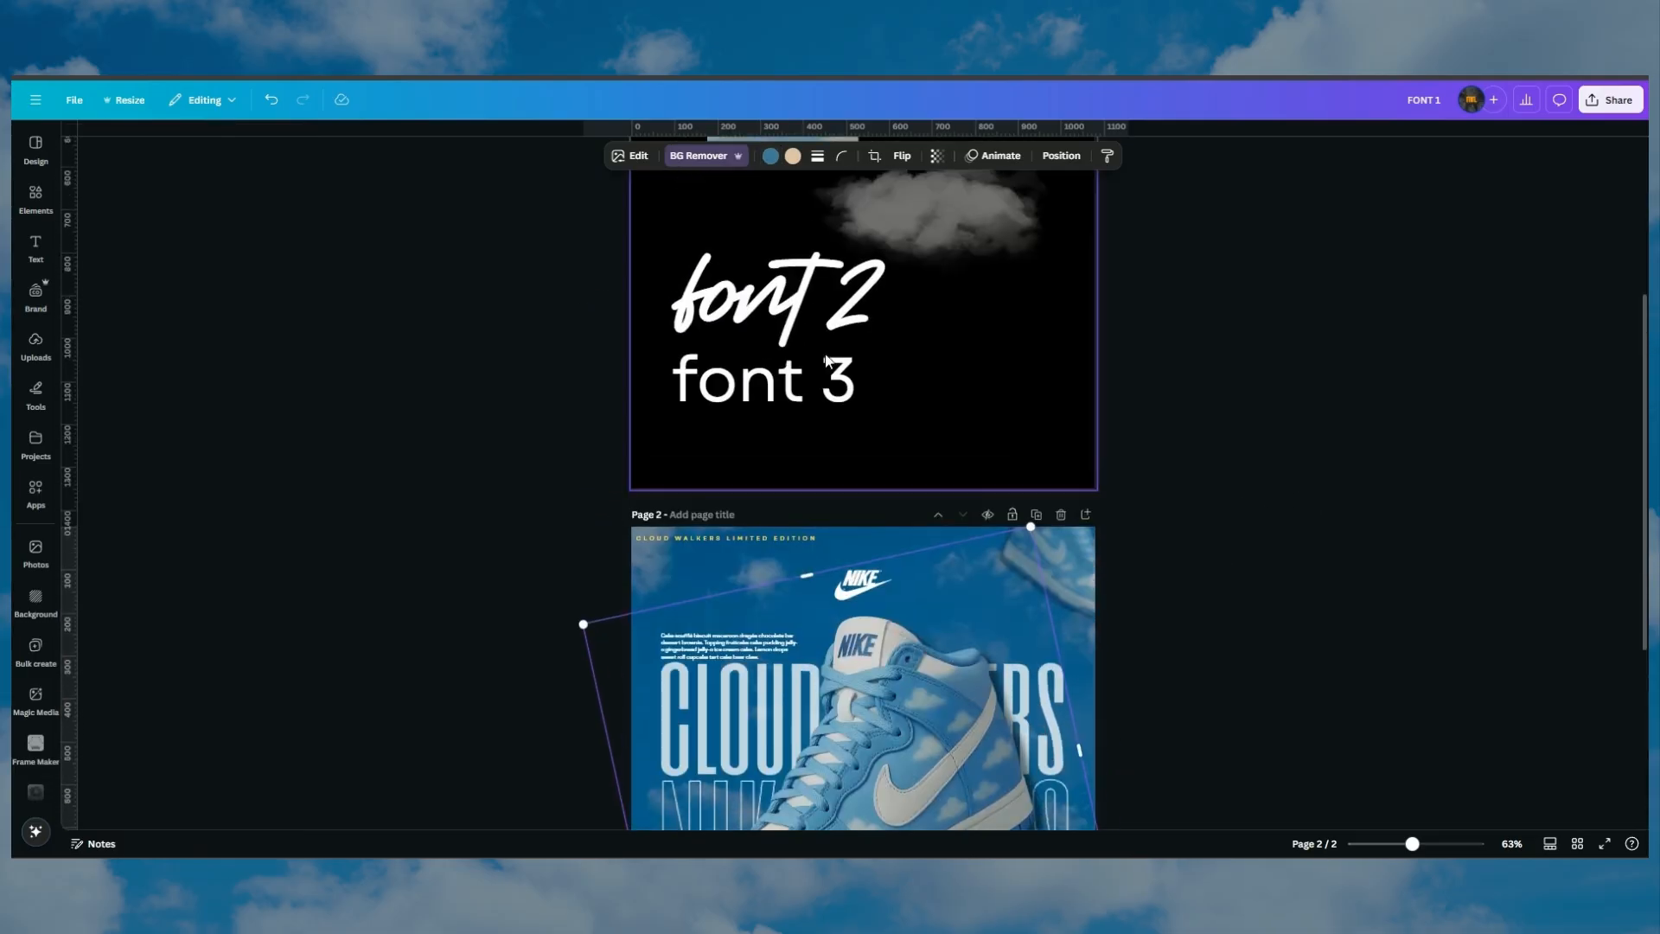
alt+drag(744, 301, 795, 655)
scroll(778, 389, down, 5)
scroll(1004, 436, up, 7)
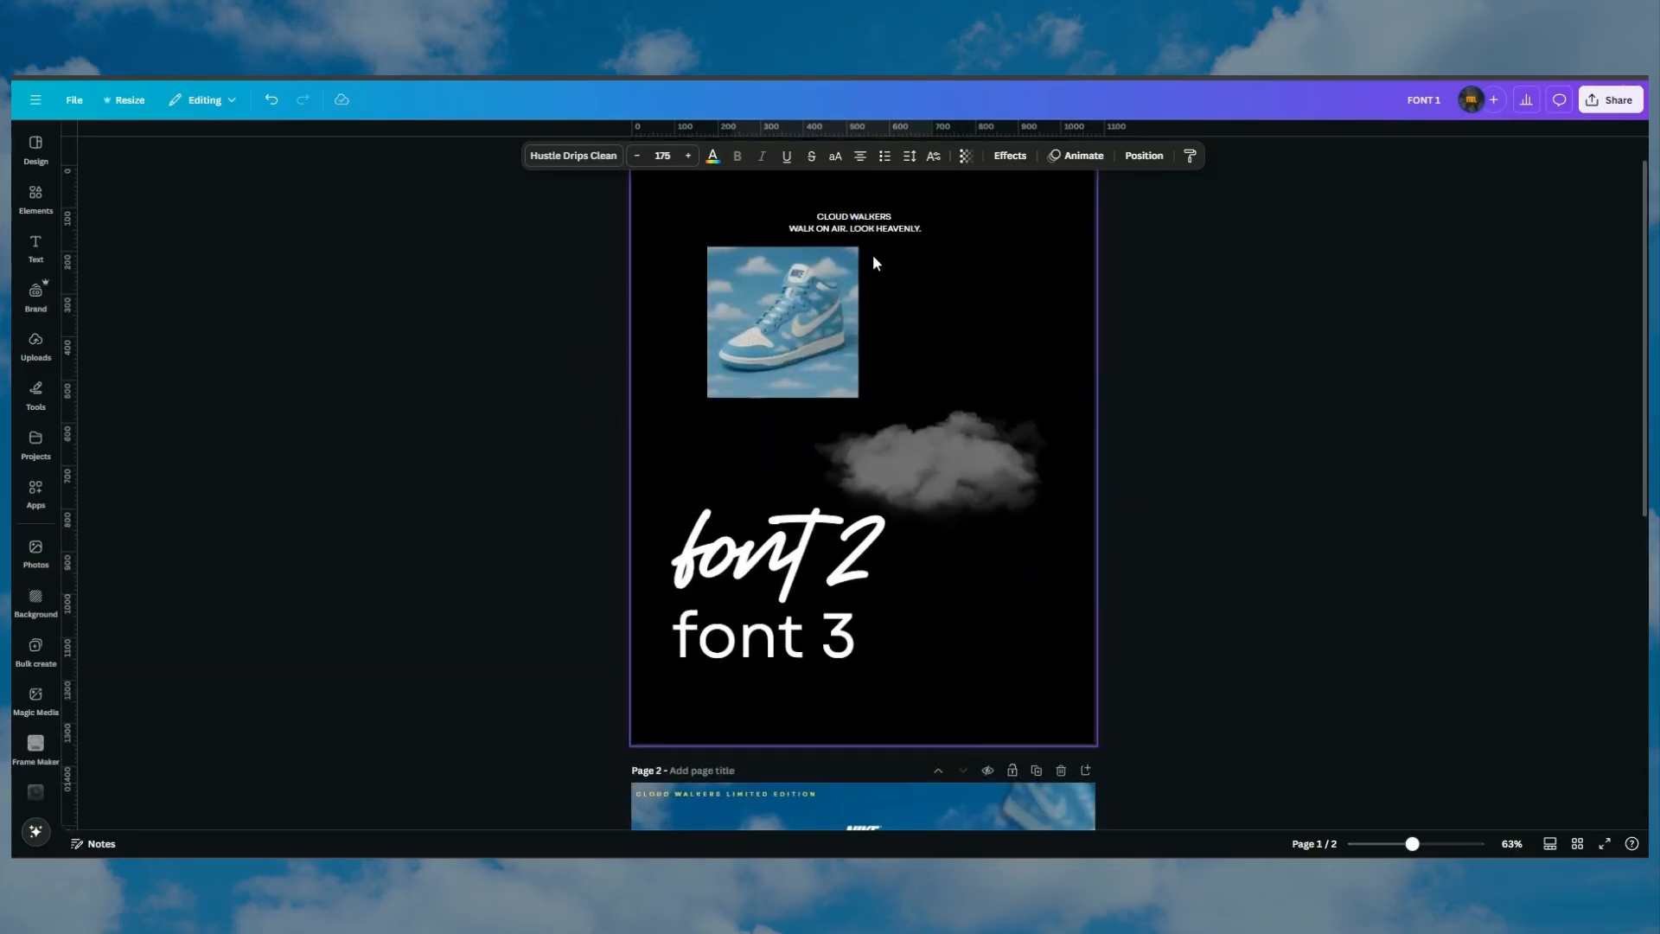
click(881, 230)
triple_click(869, 229)
drag(818, 216, 948, 235)
scroll(960, 252, down, 7)
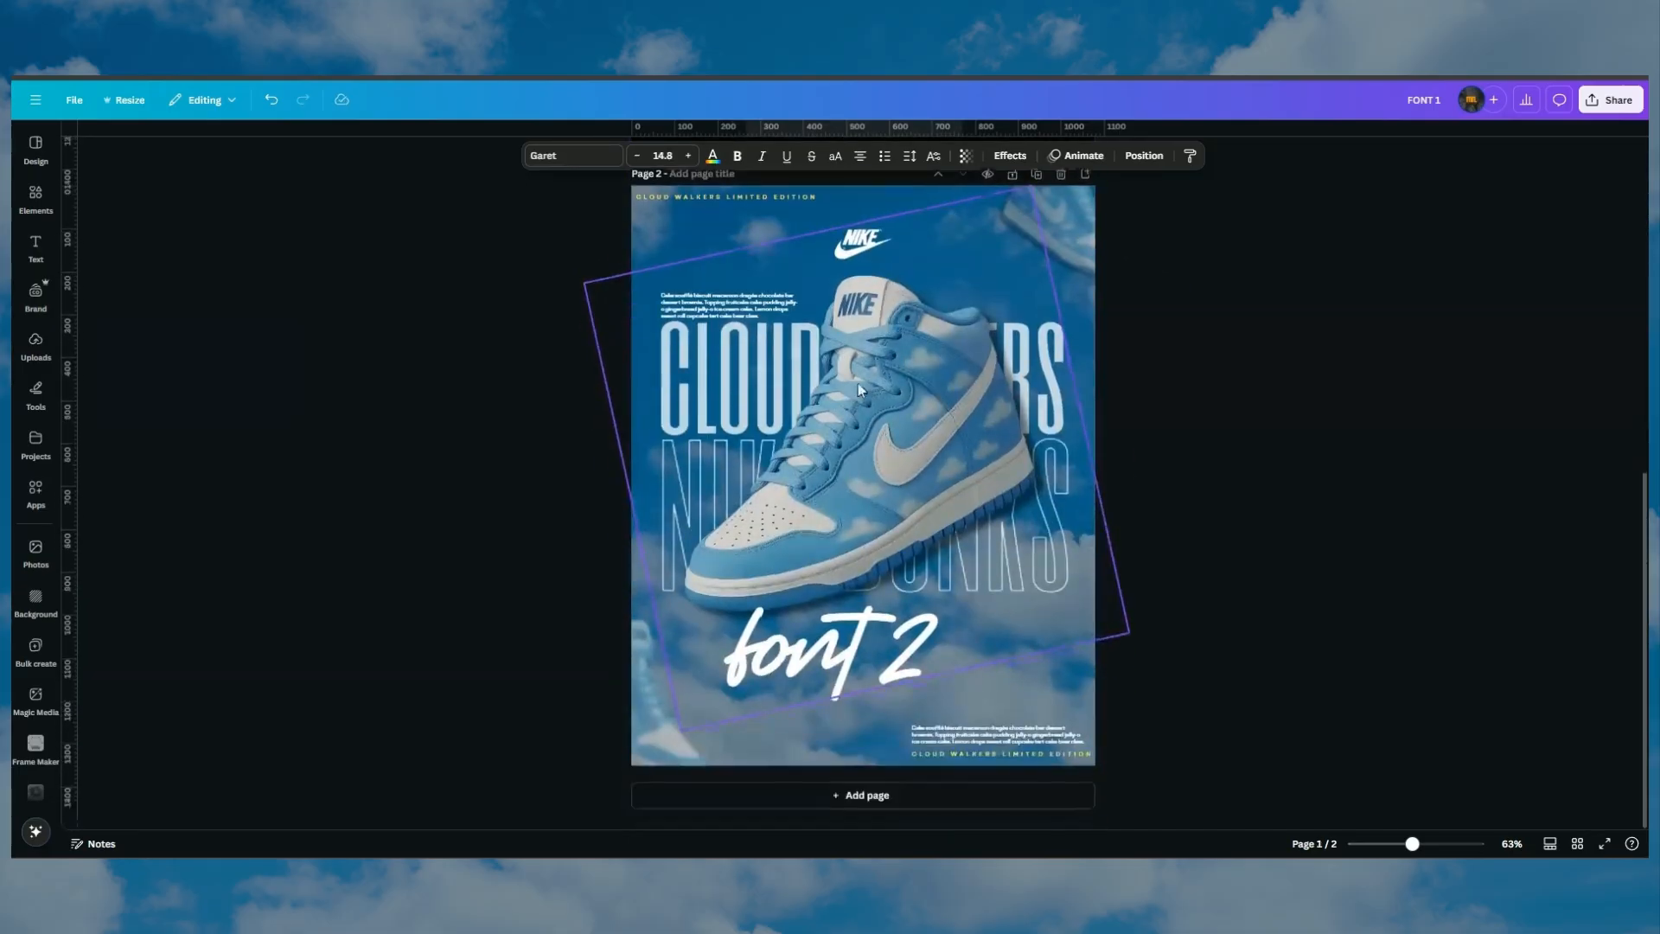
click(837, 643)
triple_click(837, 643)
key(ctrl+v)
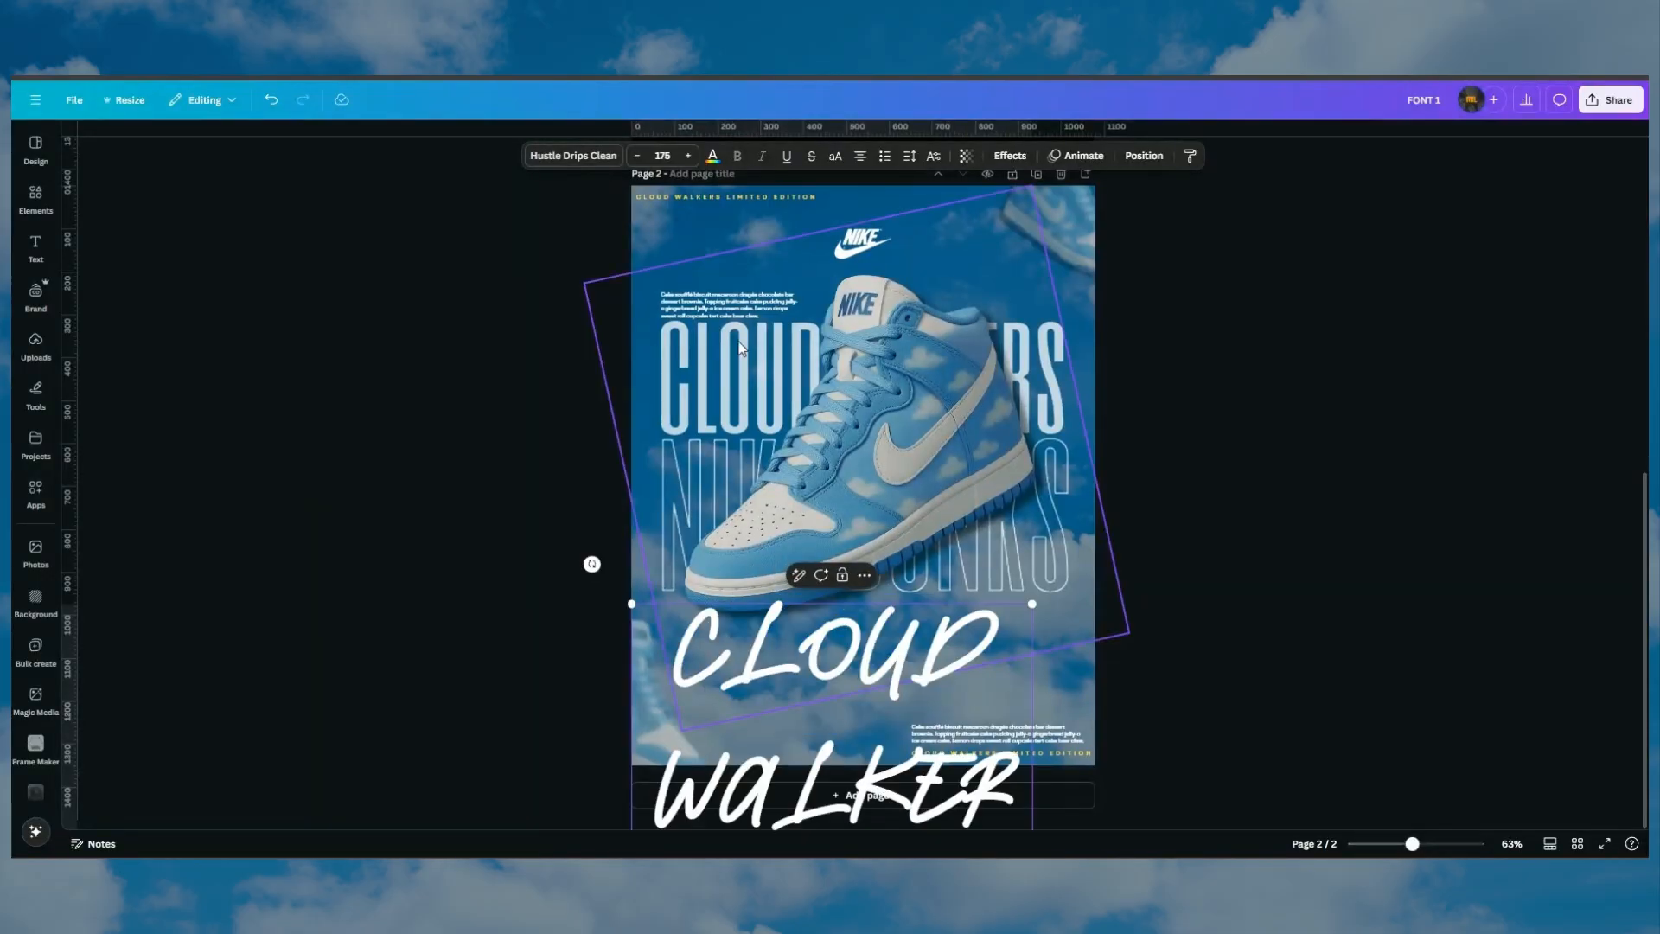
Shrink the script tagline to about size 69.6 and widen its box so the text runs on two lines
drag(1035, 644, 1519, 644)
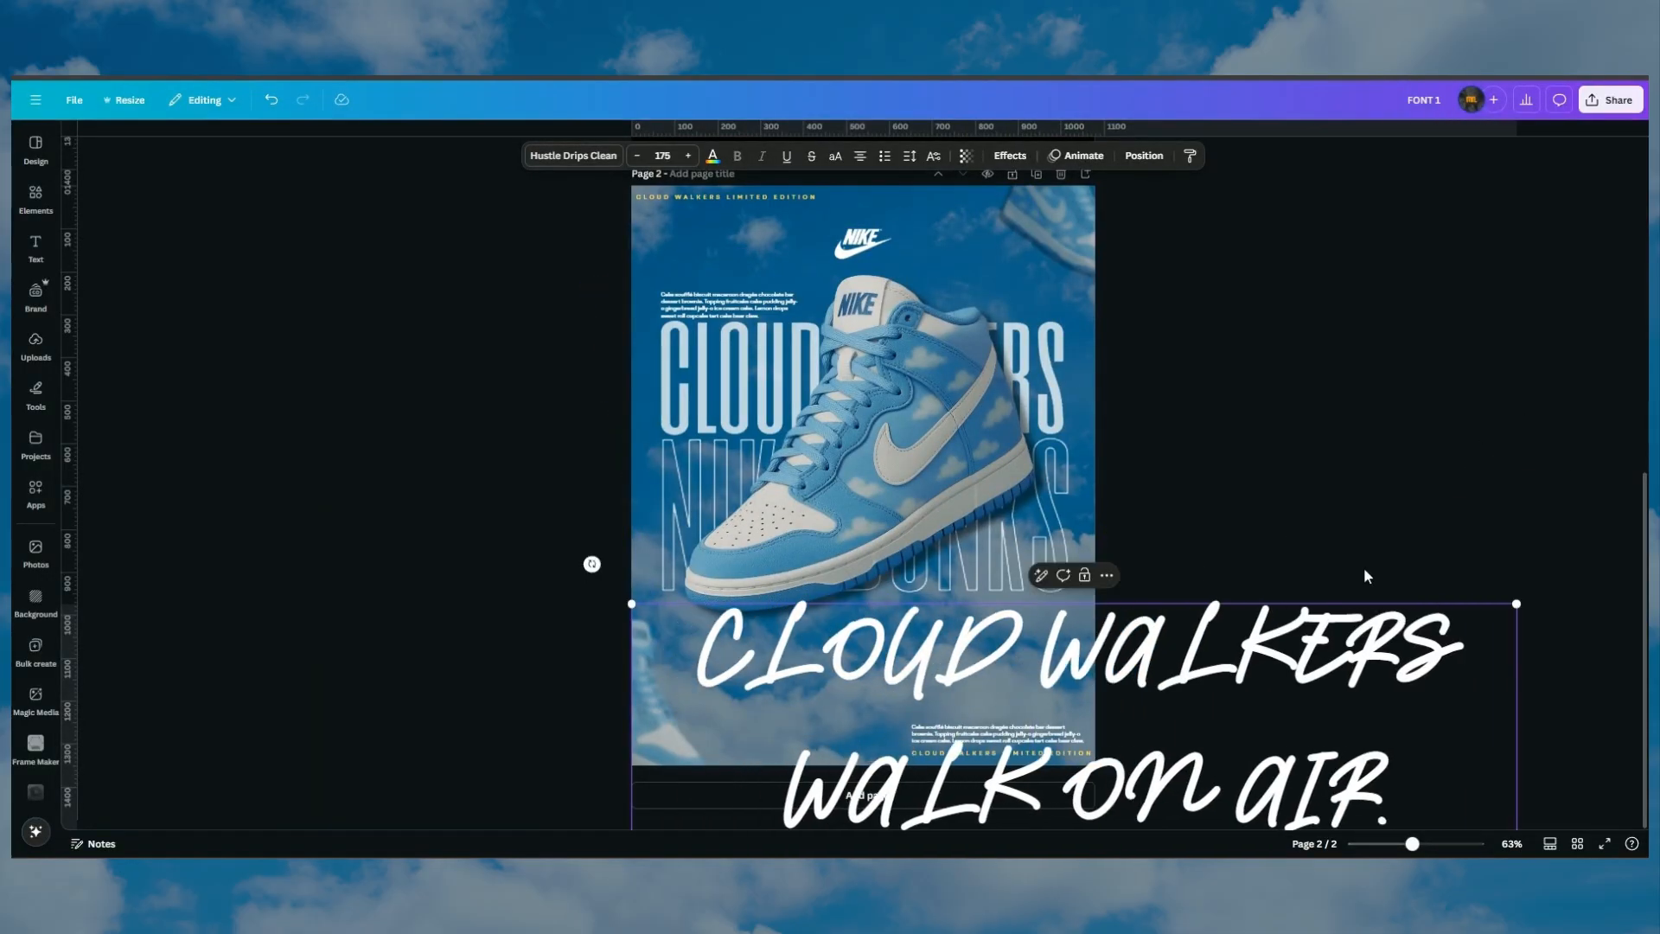
click(1329, 668)
drag(984, 661, 1007, 525)
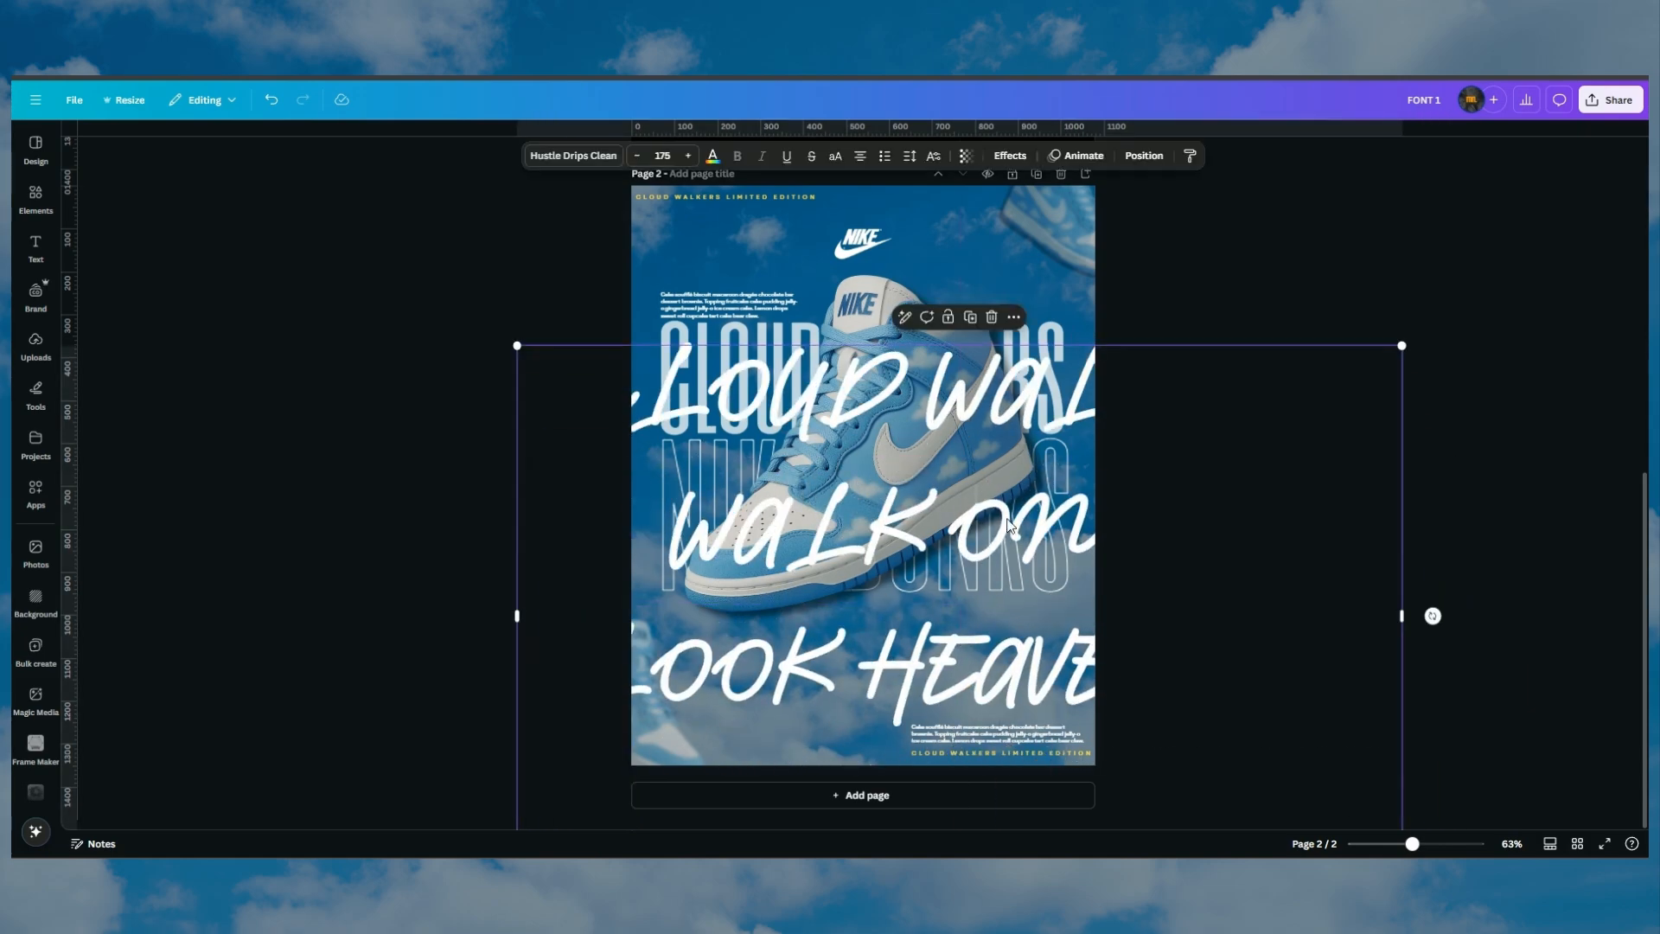
drag(1402, 346, 883, 514)
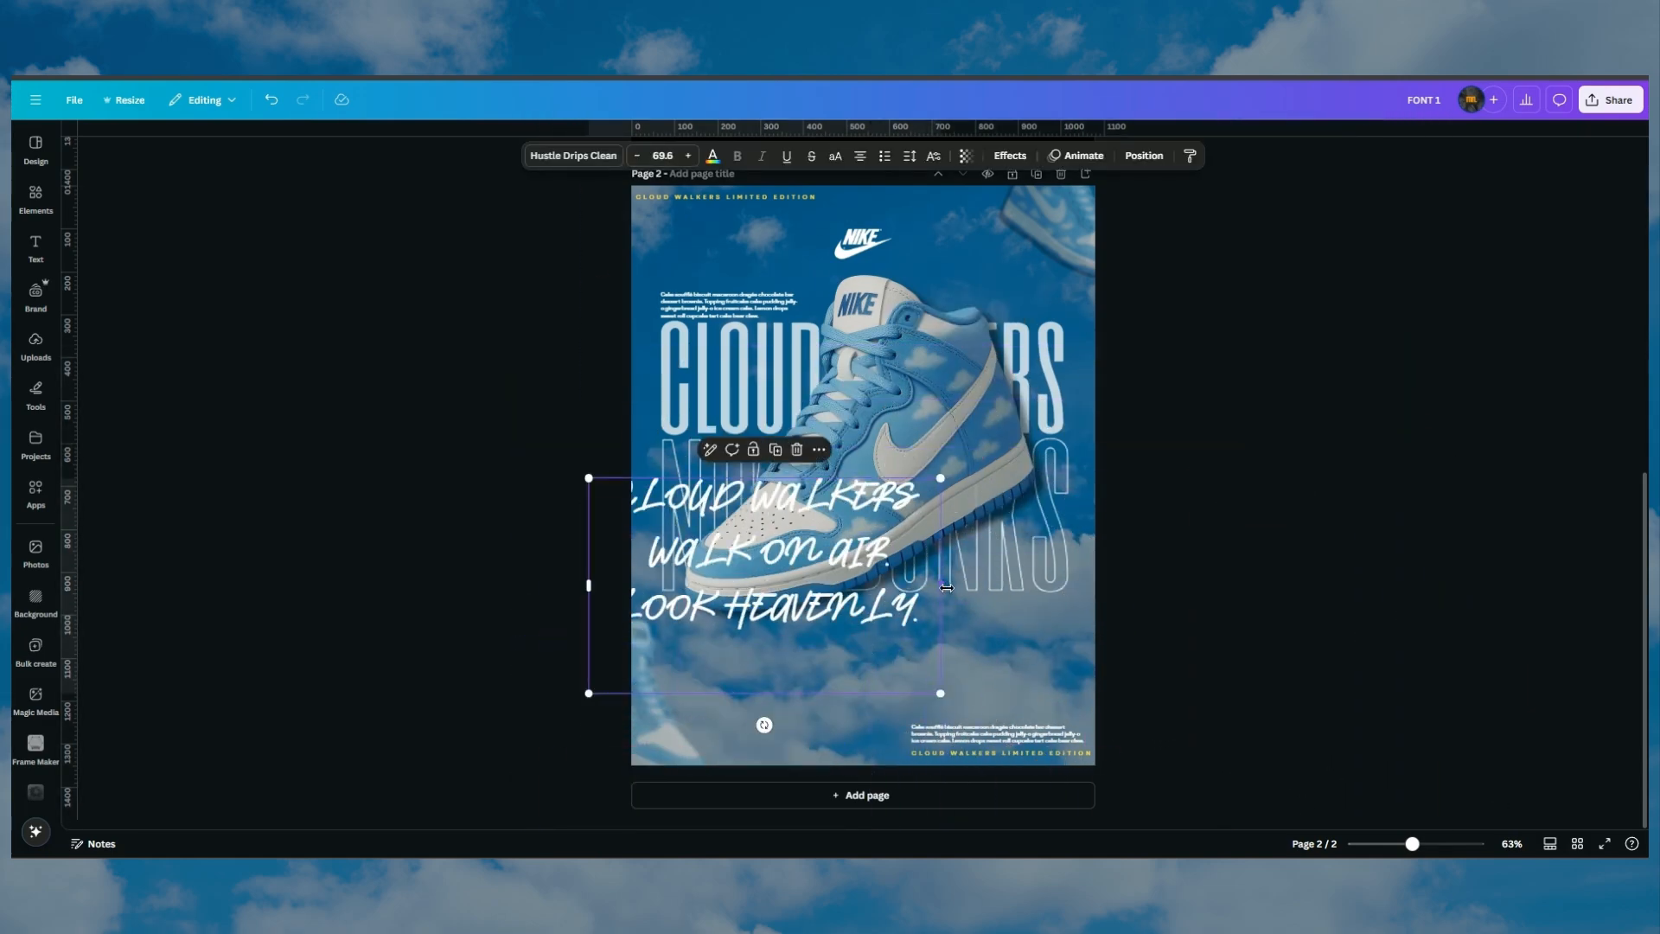
drag(951, 588, 1371, 624)
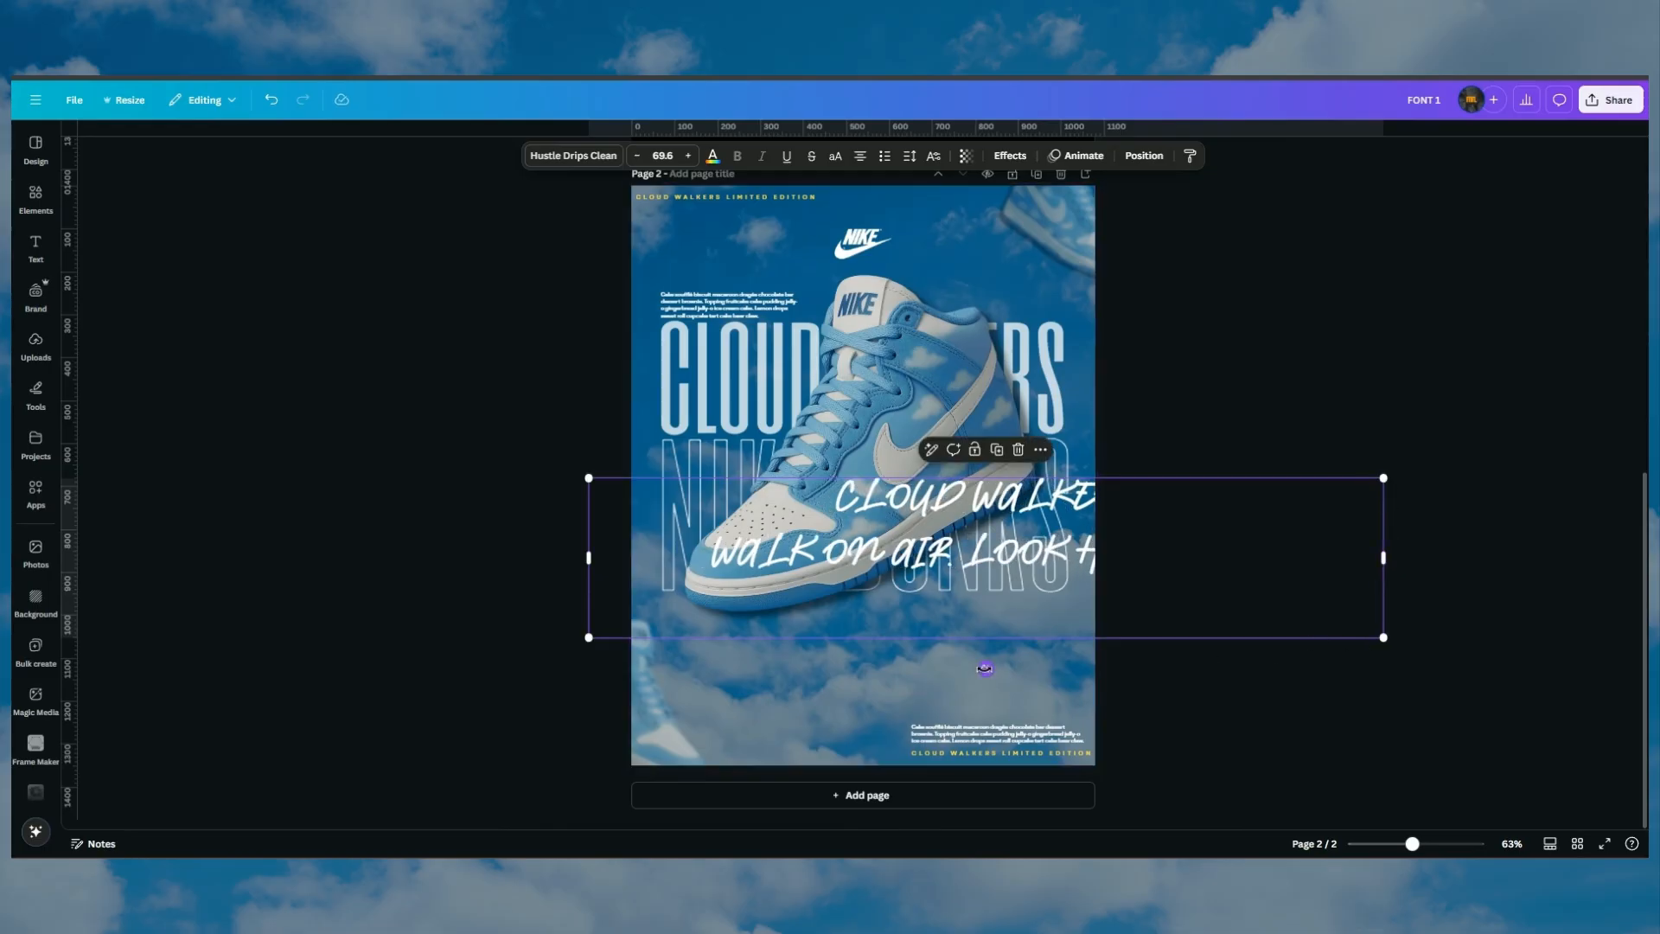
Tilt the tagline so it rises to the right, move it below the shoe and scale it to about size 54.2
drag(986, 668, 1023, 692)
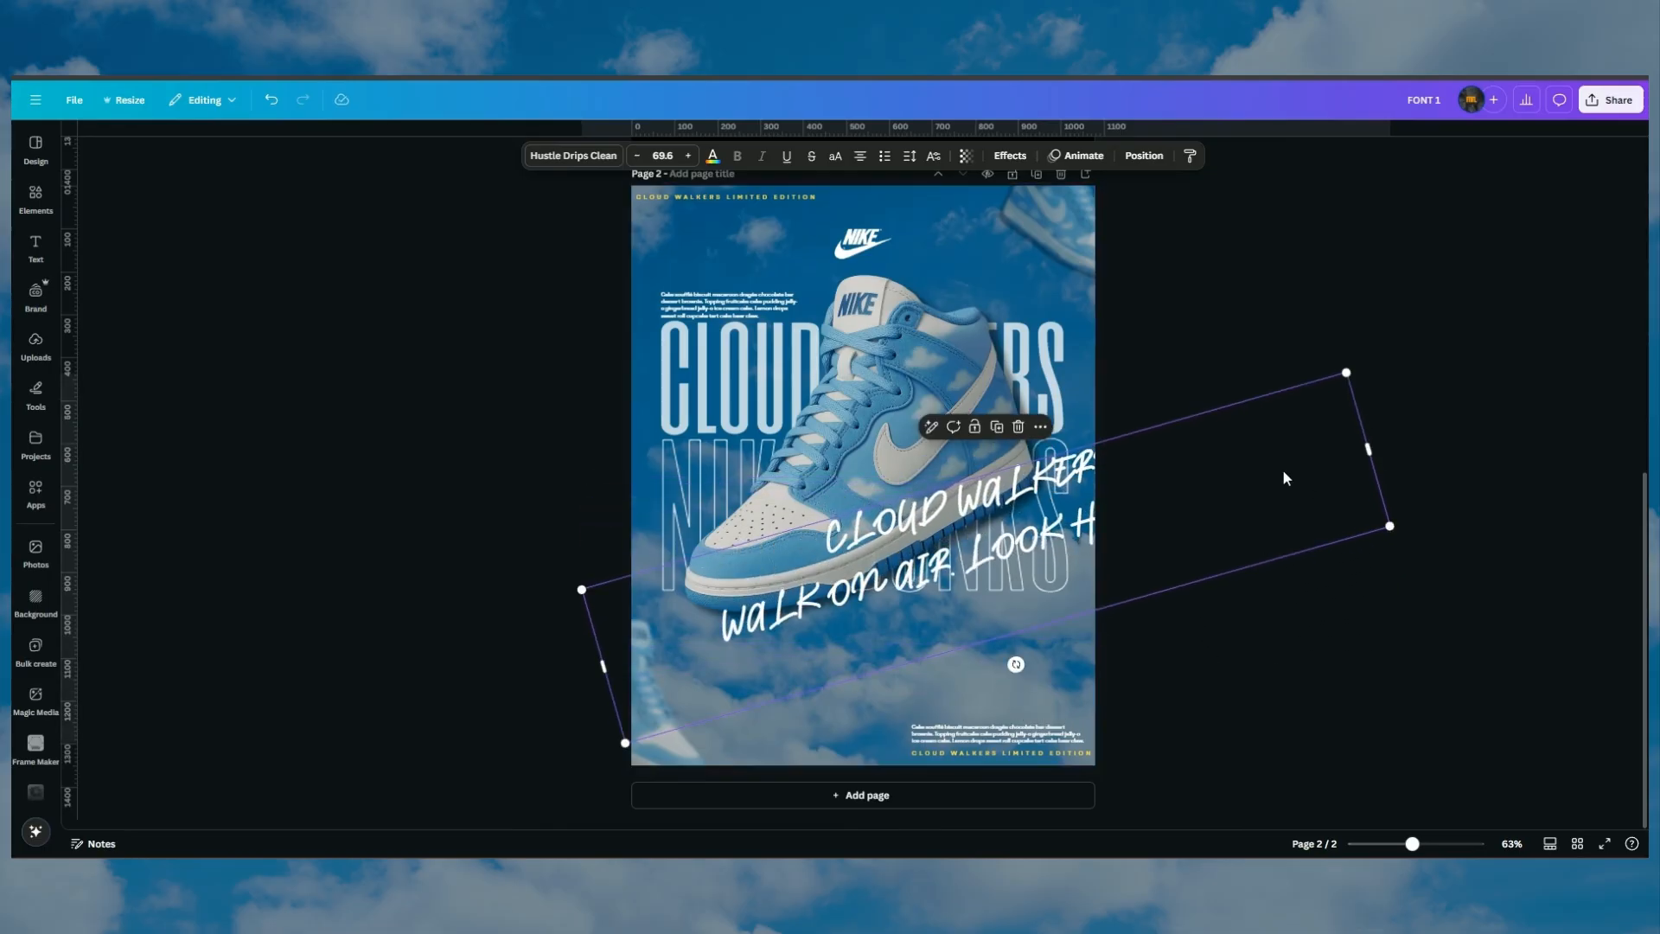
drag(1282, 469, 1162, 572)
drag(1266, 629, 1024, 668)
drag(909, 624, 998, 618)
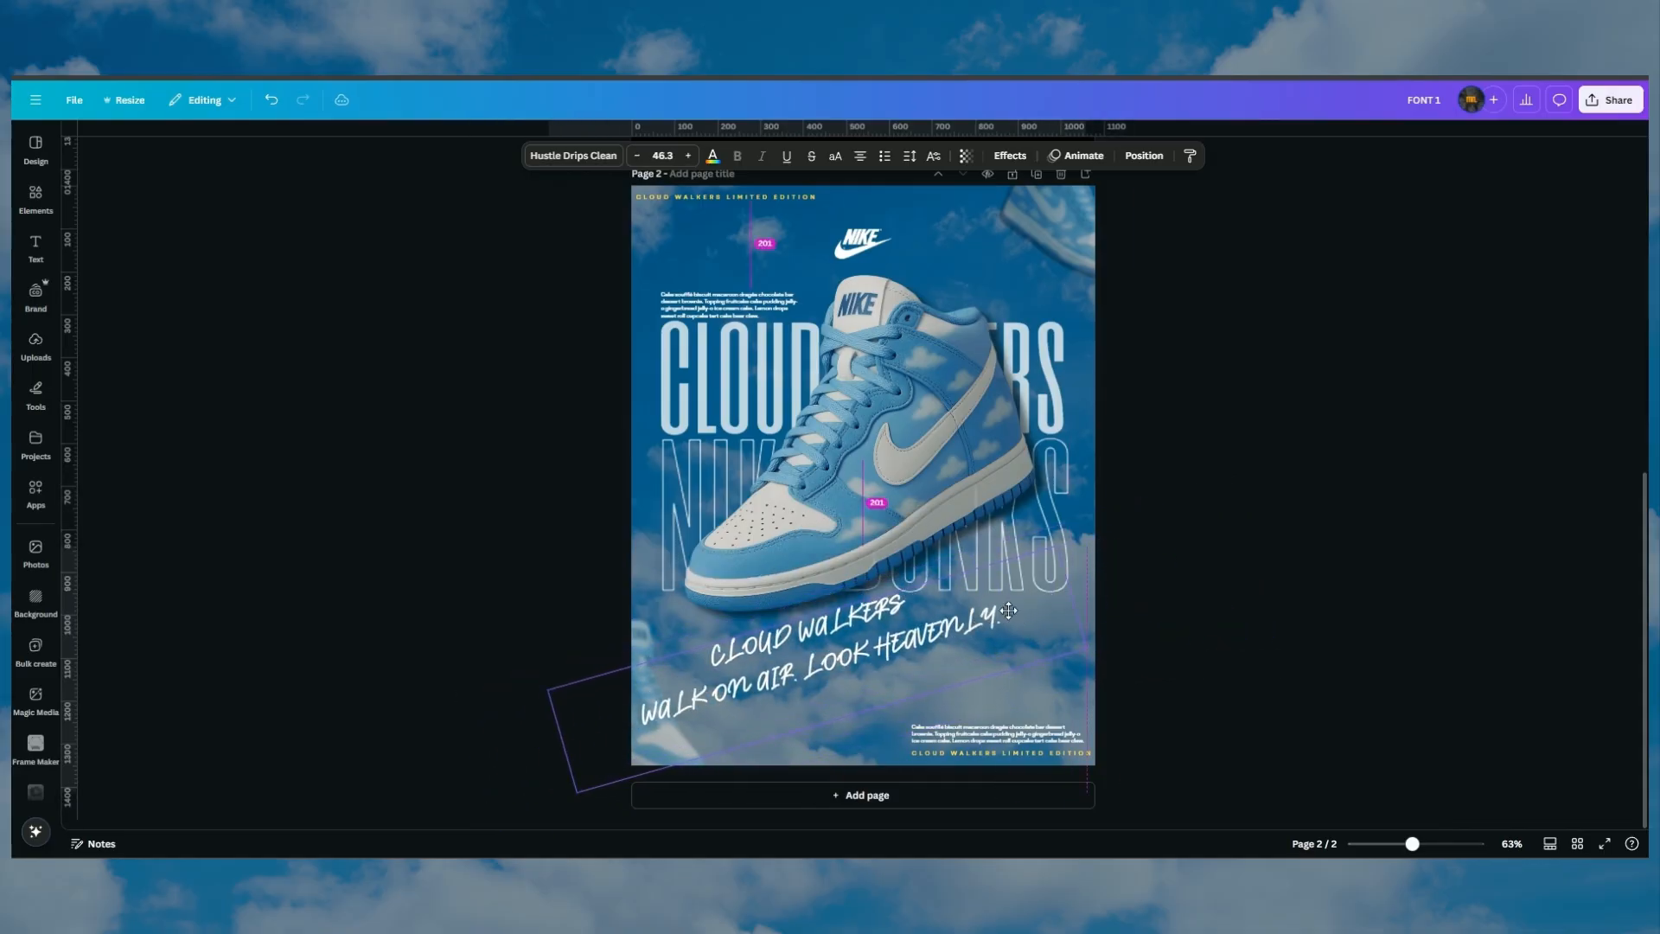
drag(1055, 545, 1138, 503)
drag(977, 620, 1005, 625)
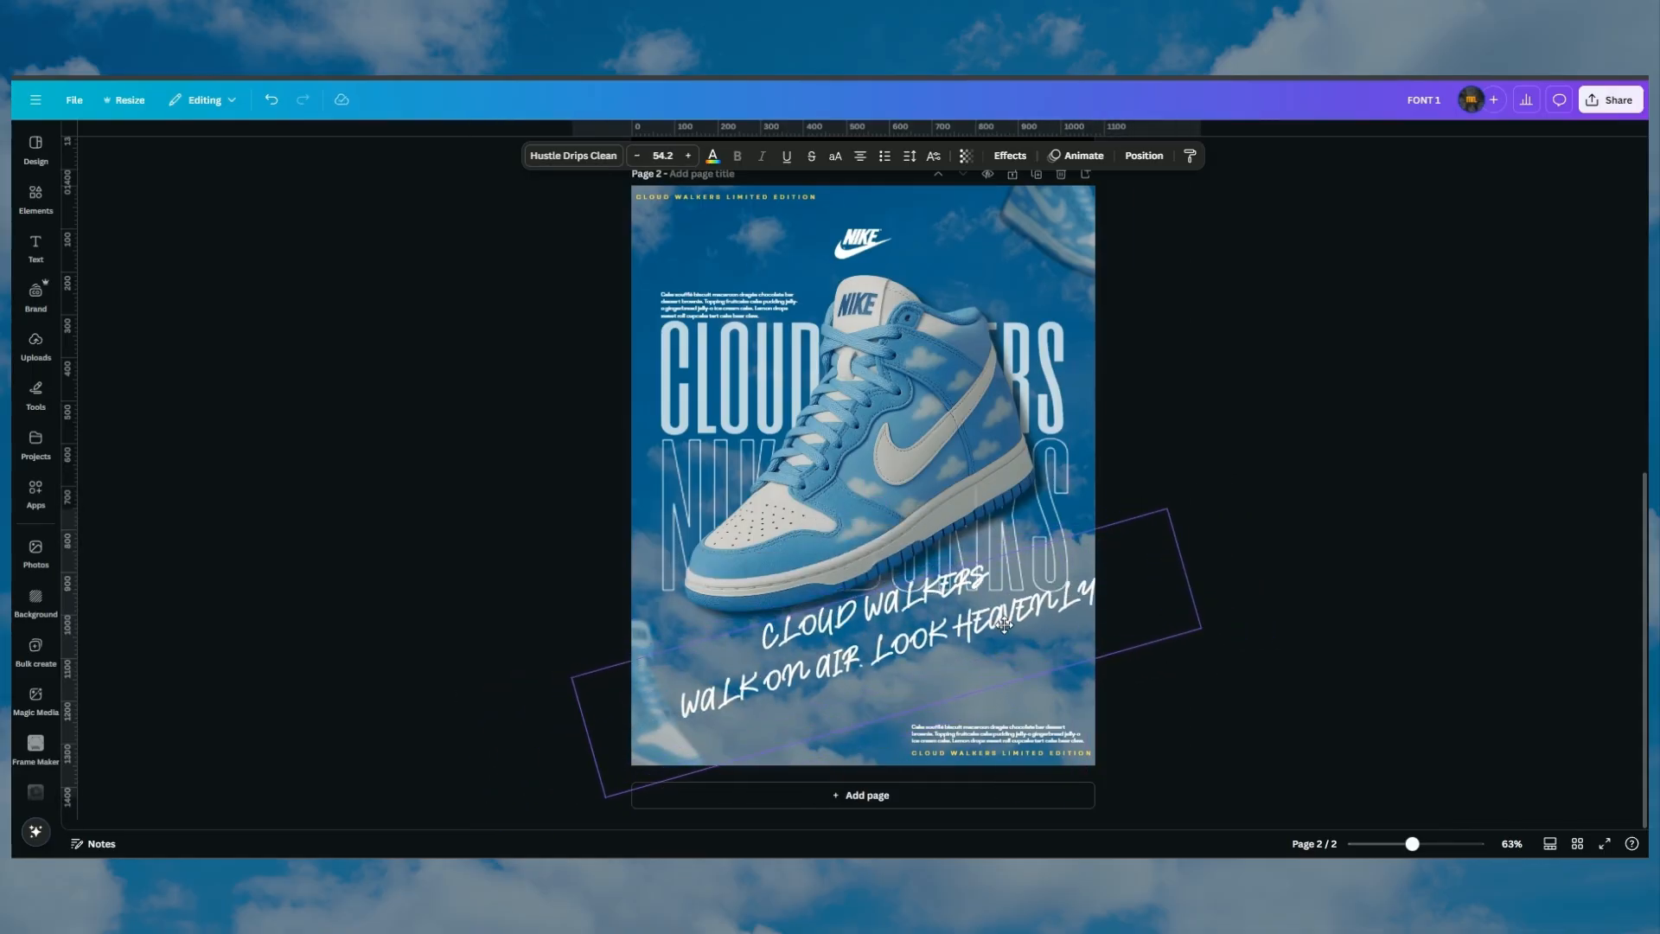
Colour the tagline with the document's yellow, shift it slightly left and make its tilt a little shallower
click(710, 160)
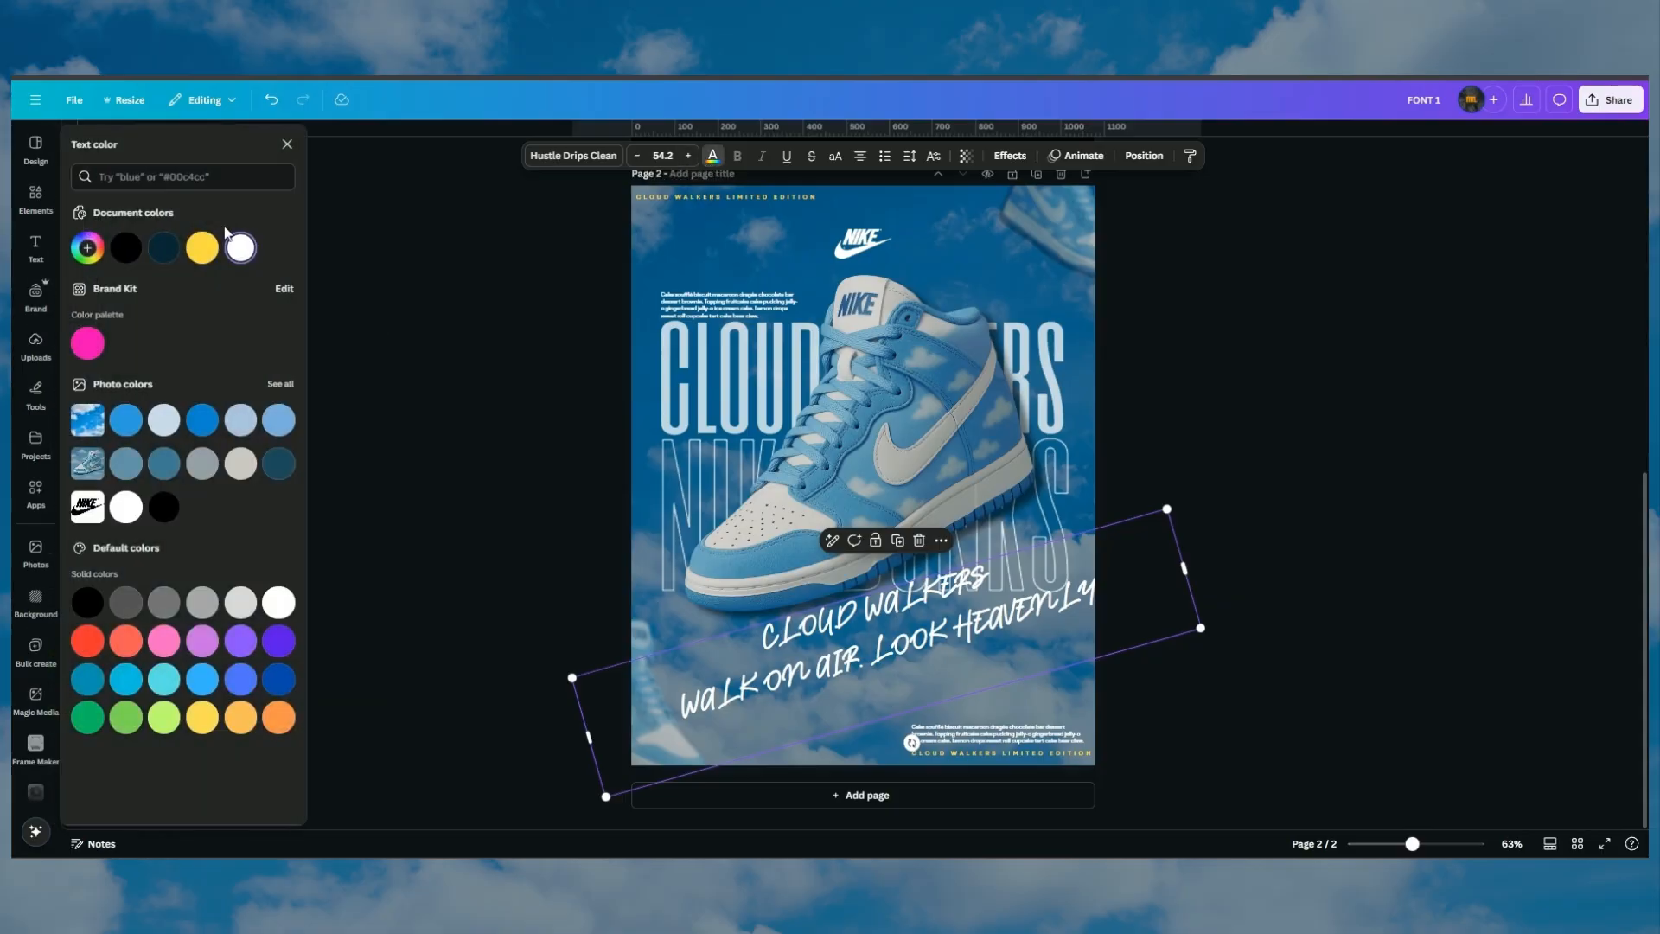
click(202, 248)
drag(940, 629, 915, 636)
drag(888, 749, 879, 752)
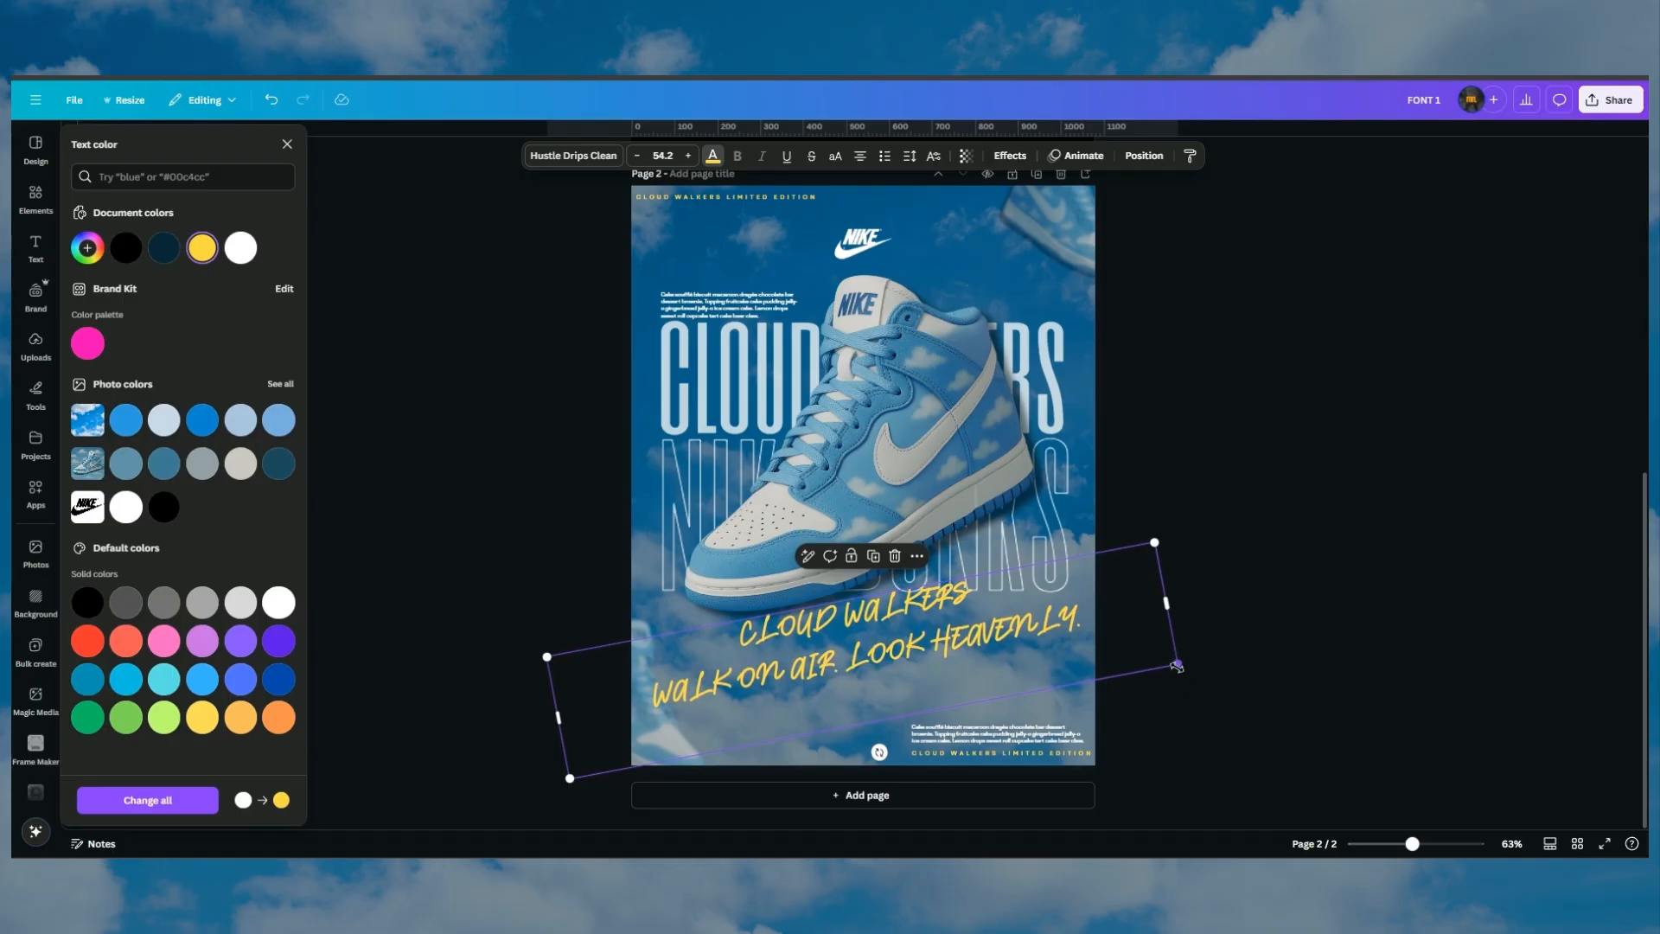
Scale the tagline to about size 47.9 and centre it below the shoe, and nudge the blurred upper-right shoe slightly up
drag(1177, 665, 1104, 667)
drag(1048, 647, 1086, 647)
click(1232, 656)
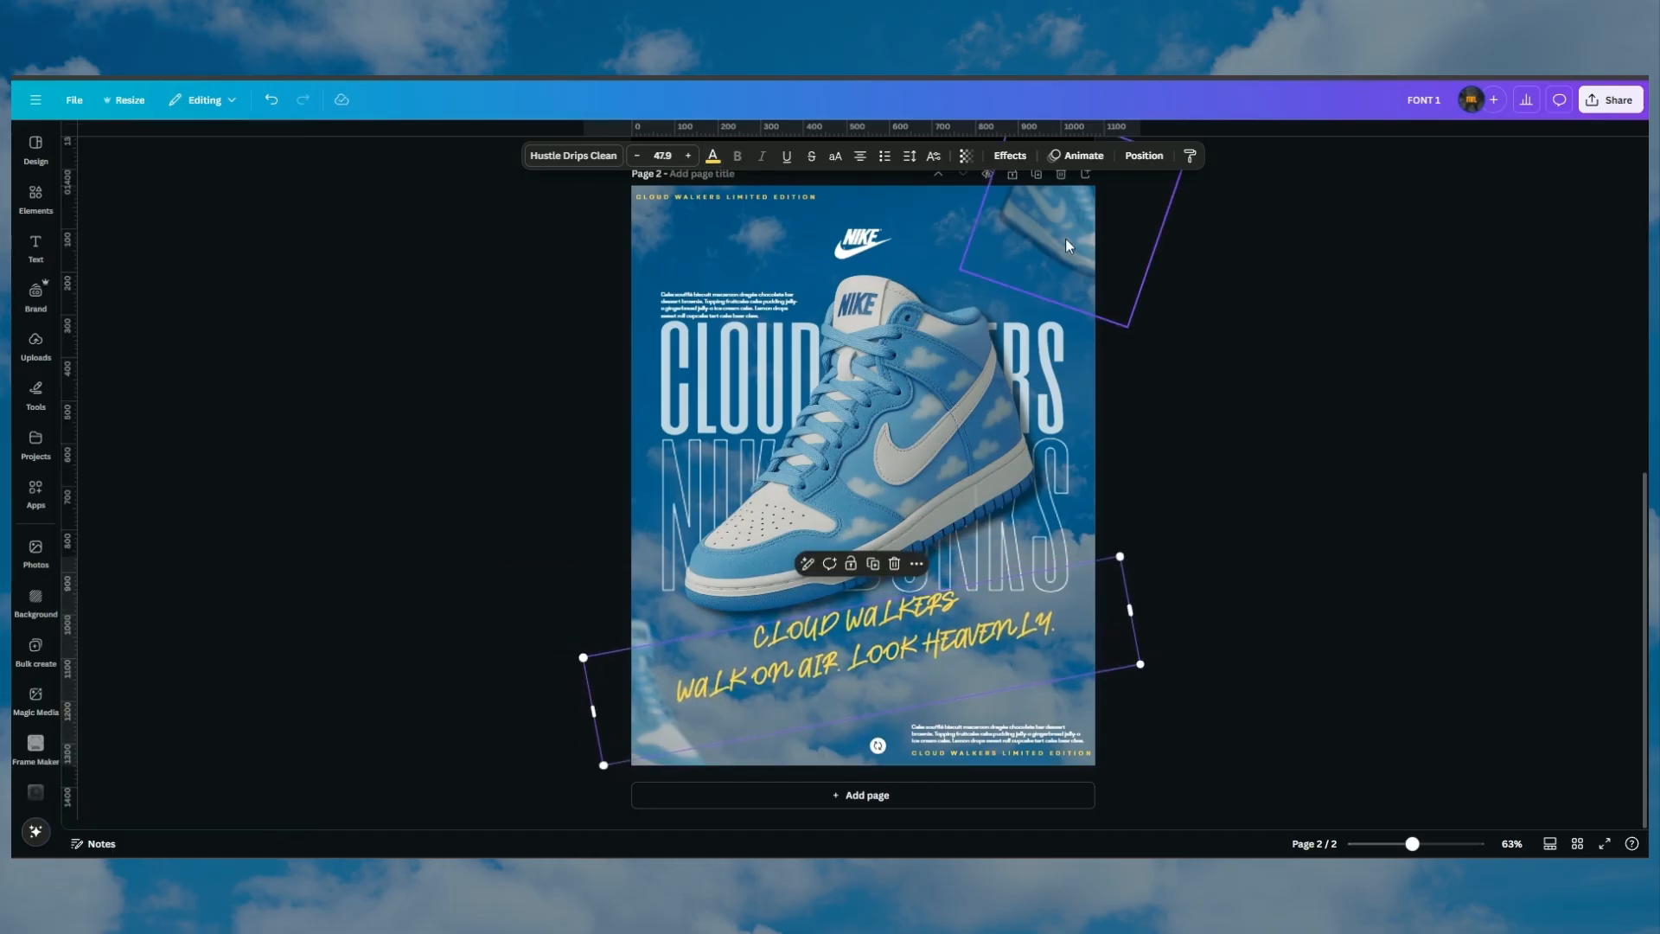
drag(1065, 236, 1061, 222)
click(1203, 484)
Place page 1's cloud image over the heel side of the main shoe on page 2 and set its transparency to 100
scroll(951, 452, up, 1)
scroll(951, 458, up, 5)
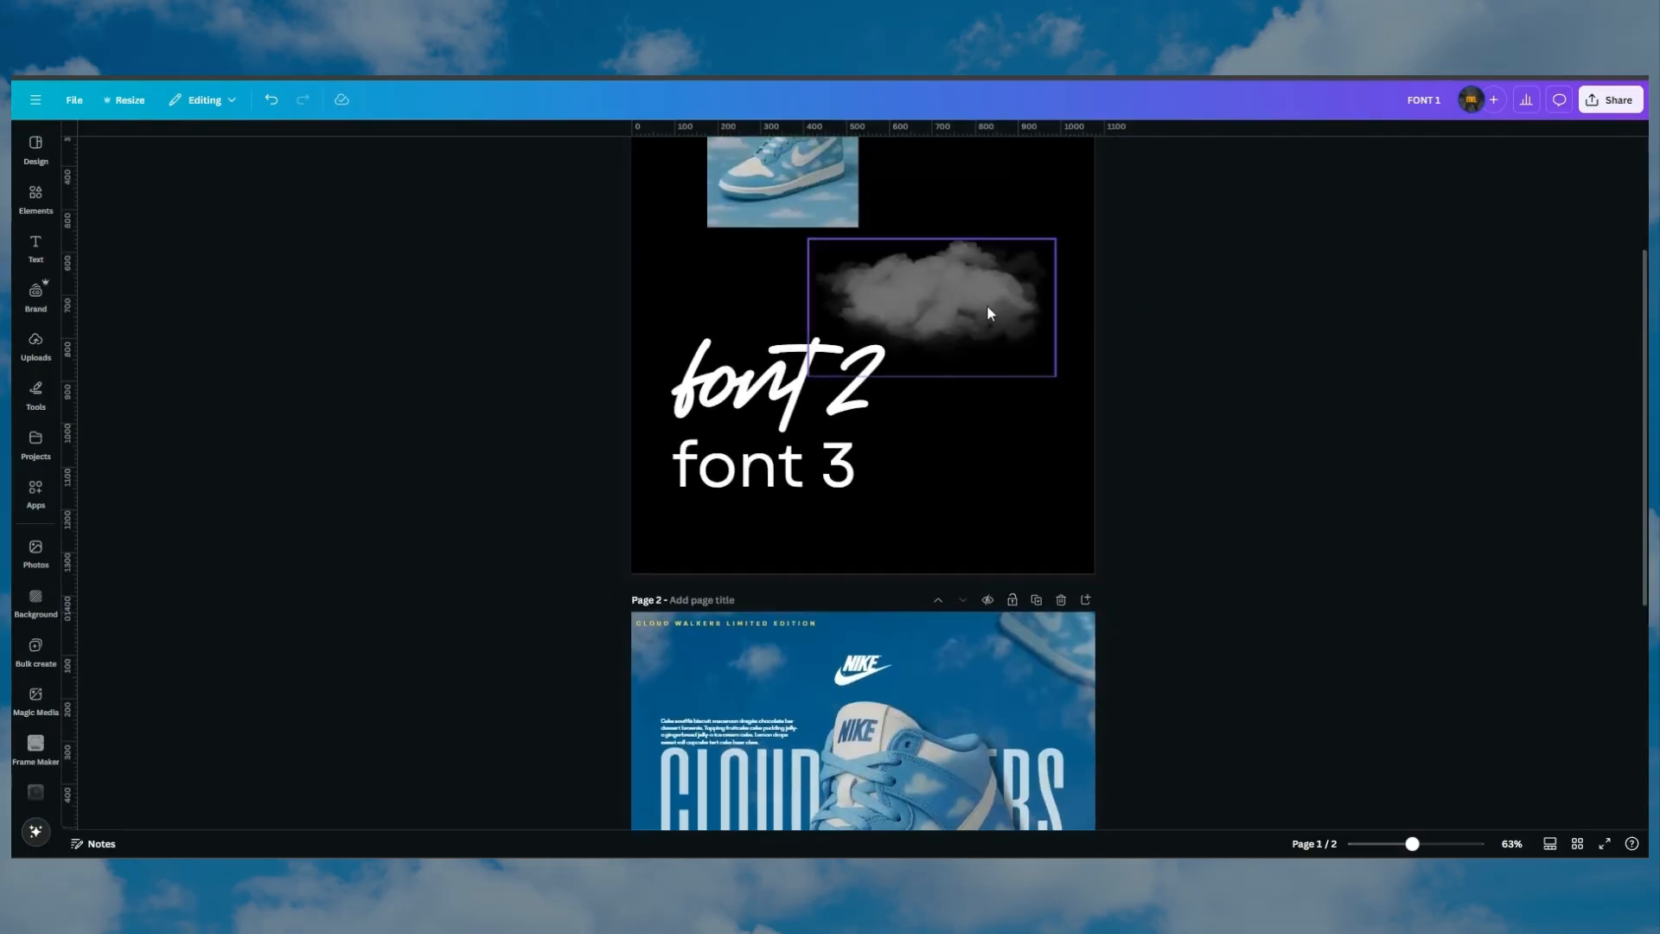
click(987, 304)
drag(987, 294, 1008, 387)
scroll(1008, 388, down, 5)
key(super)
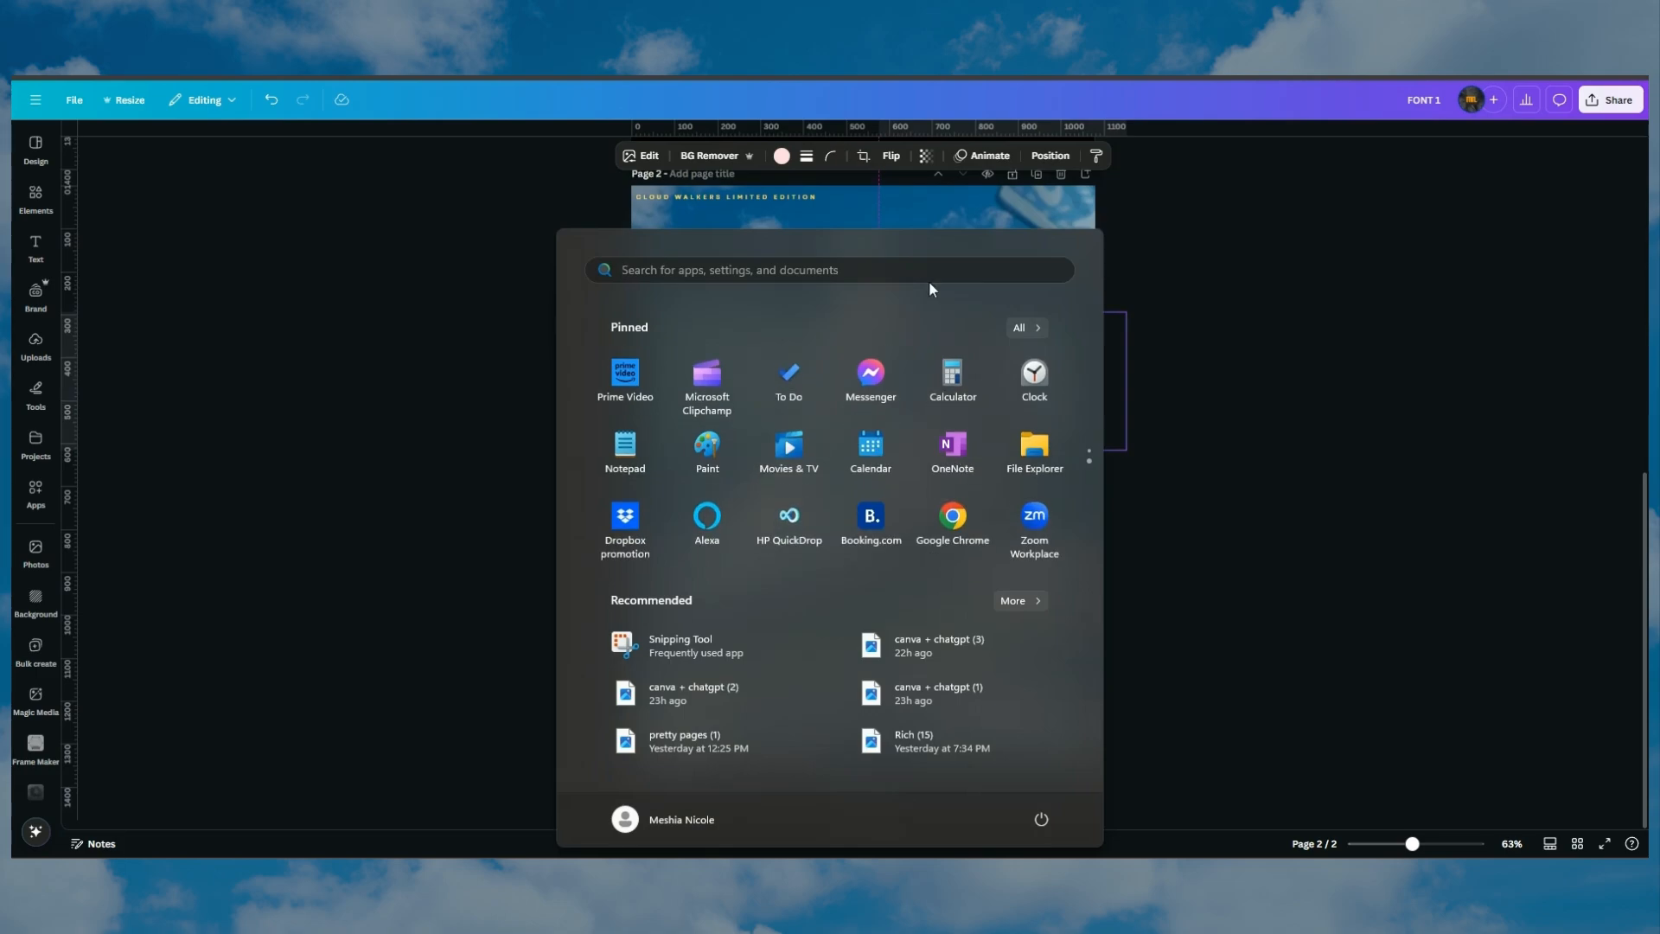
click(905, 218)
drag(1049, 388, 1035, 445)
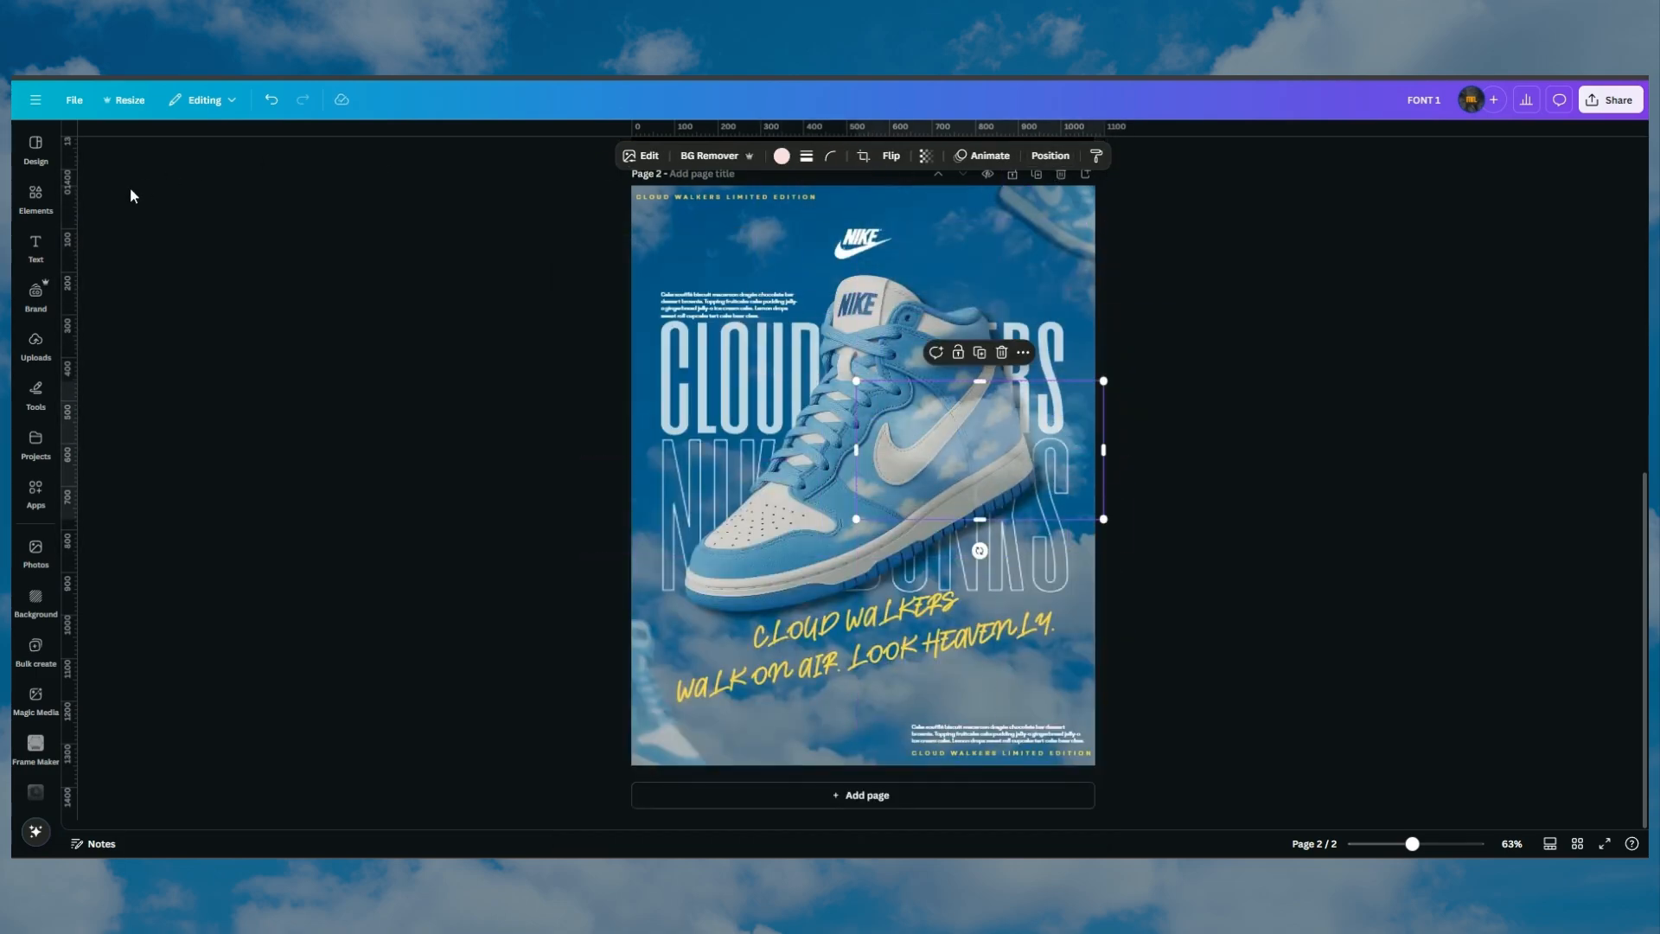
click(926, 158)
drag(908, 211, 960, 211)
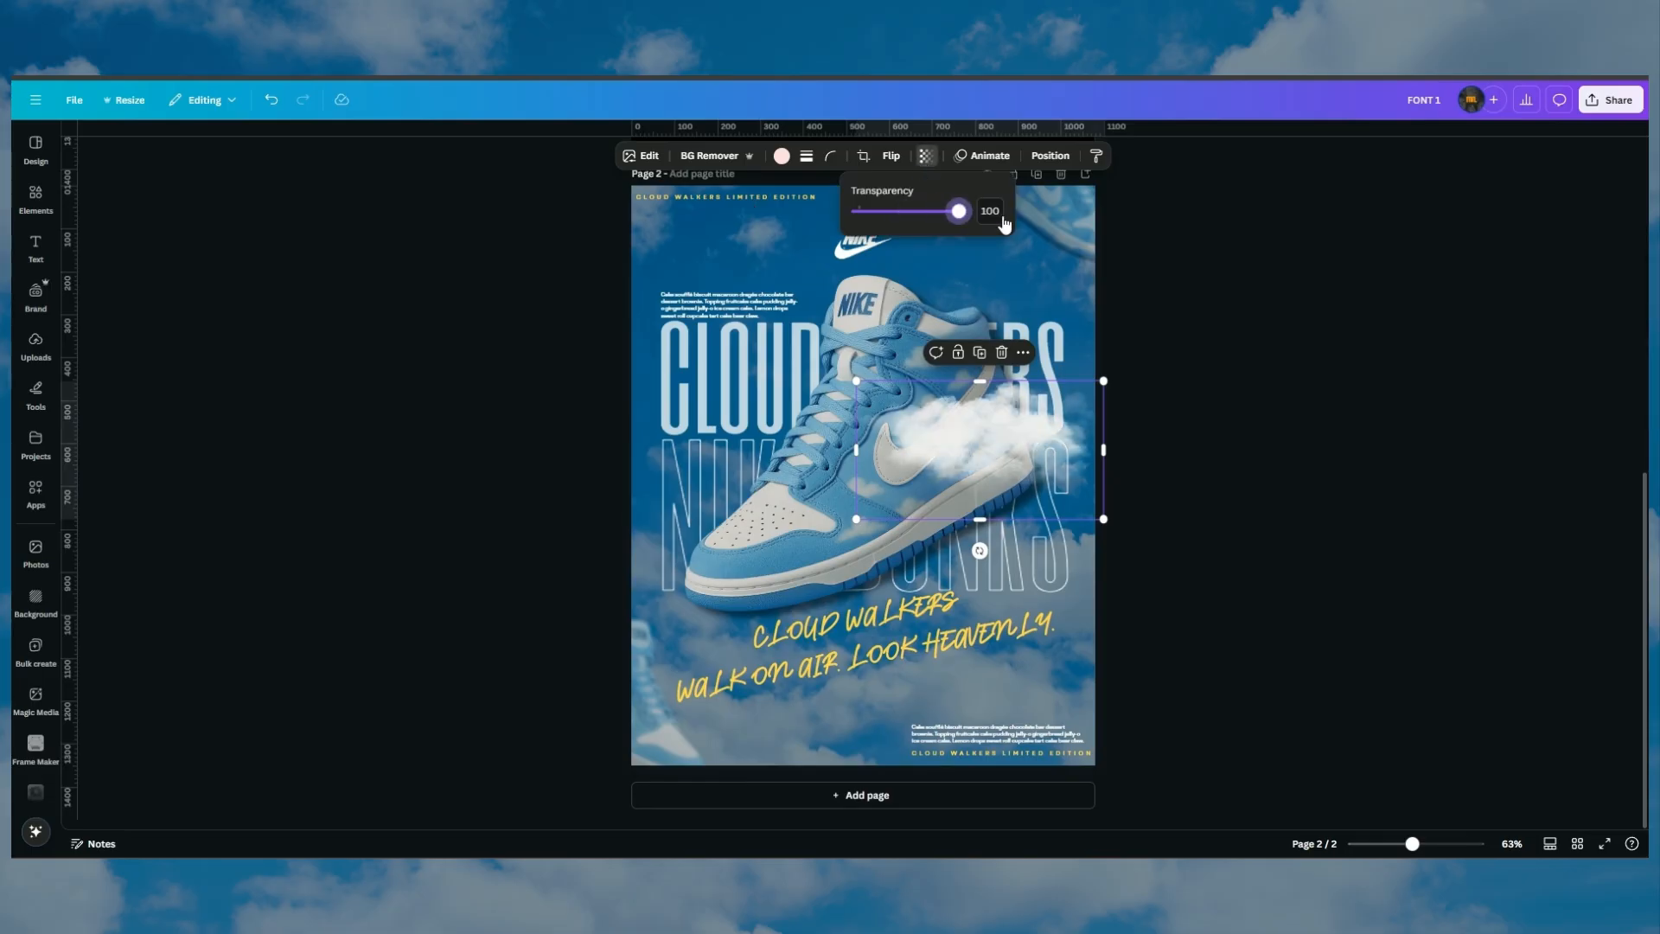
Send the cloud behind the main shoe, tilt it to -13.3° and enlarge it to about 652 px wide
key(alt+1)
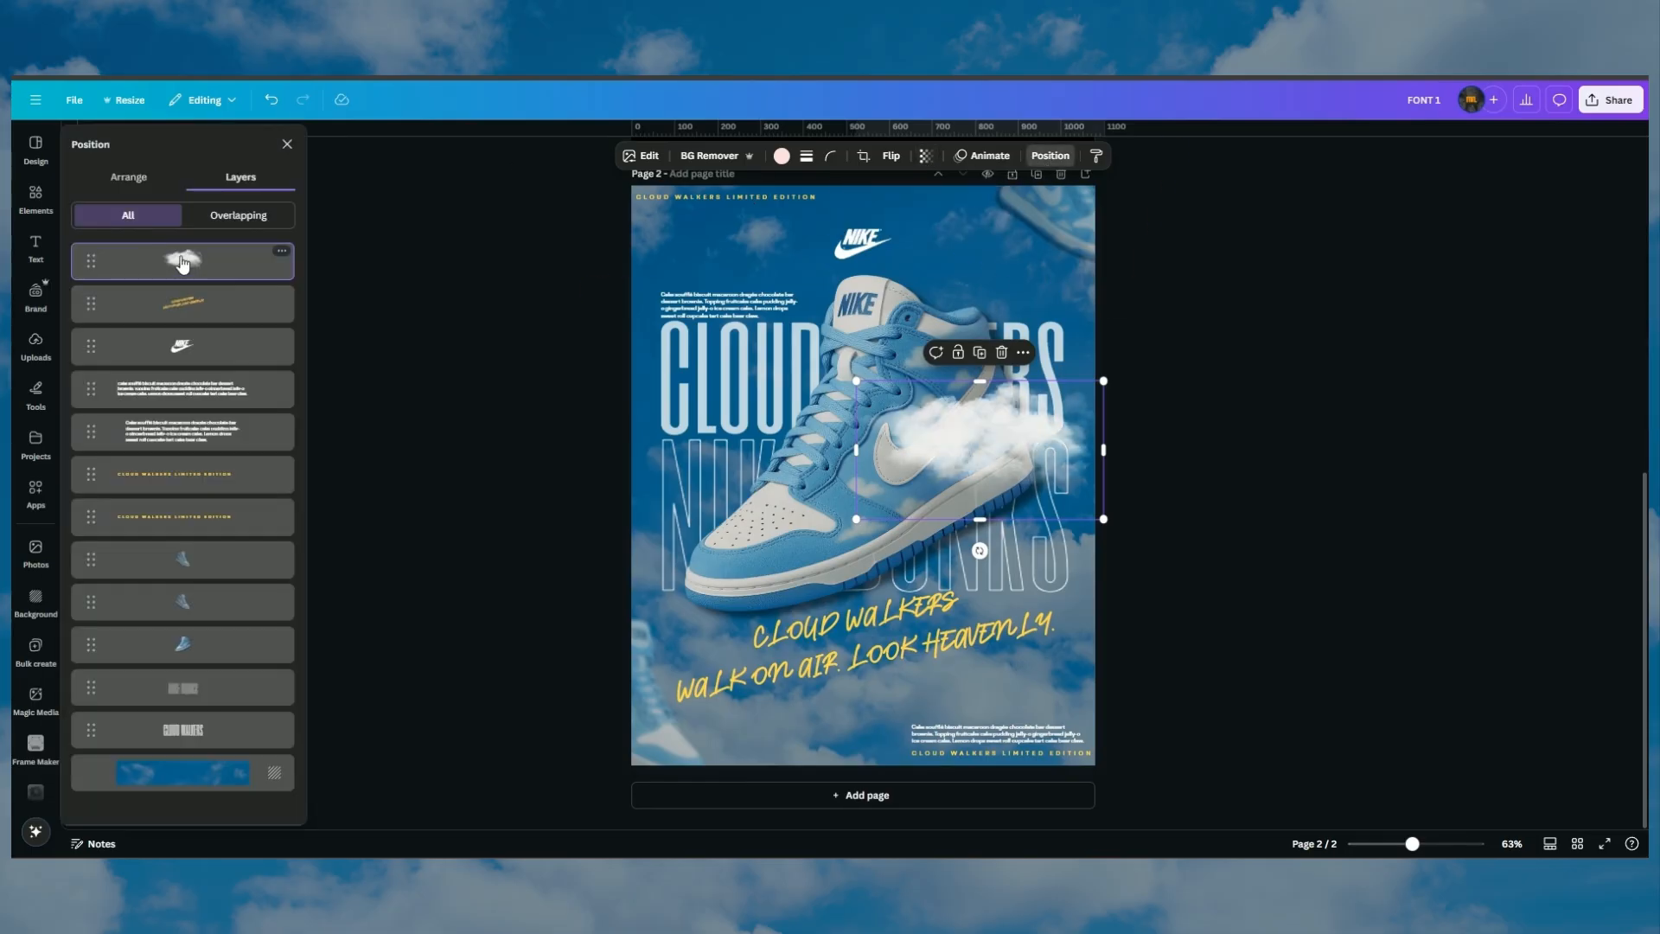
click(142, 190)
click(233, 217)
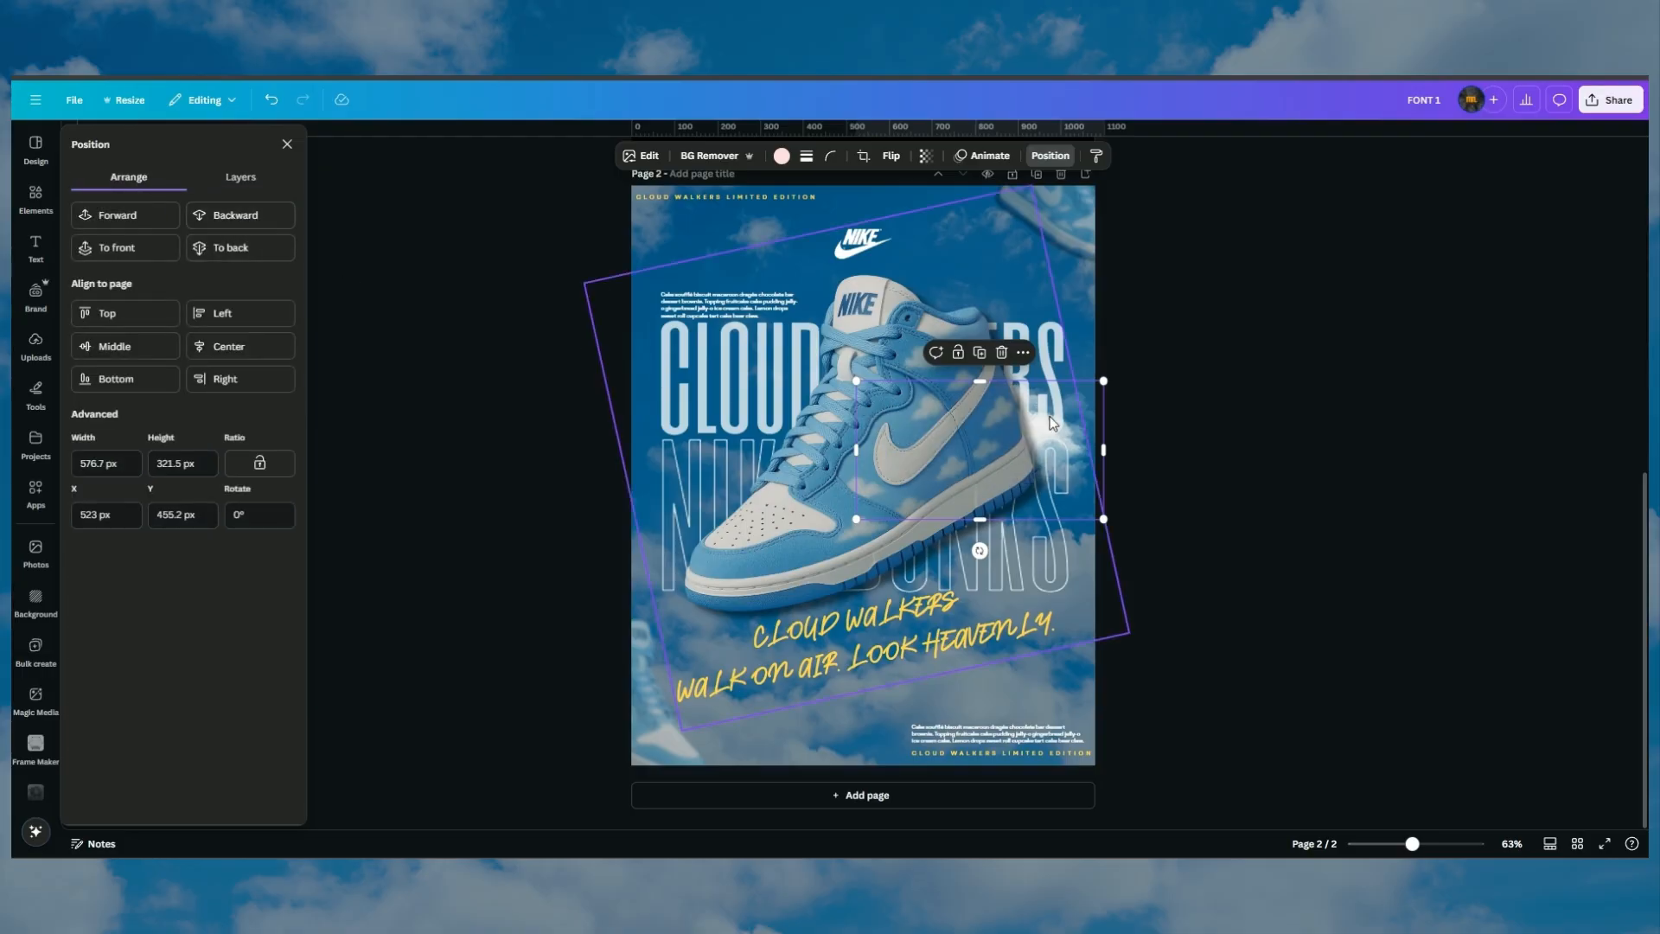
drag(979, 550, 1007, 558)
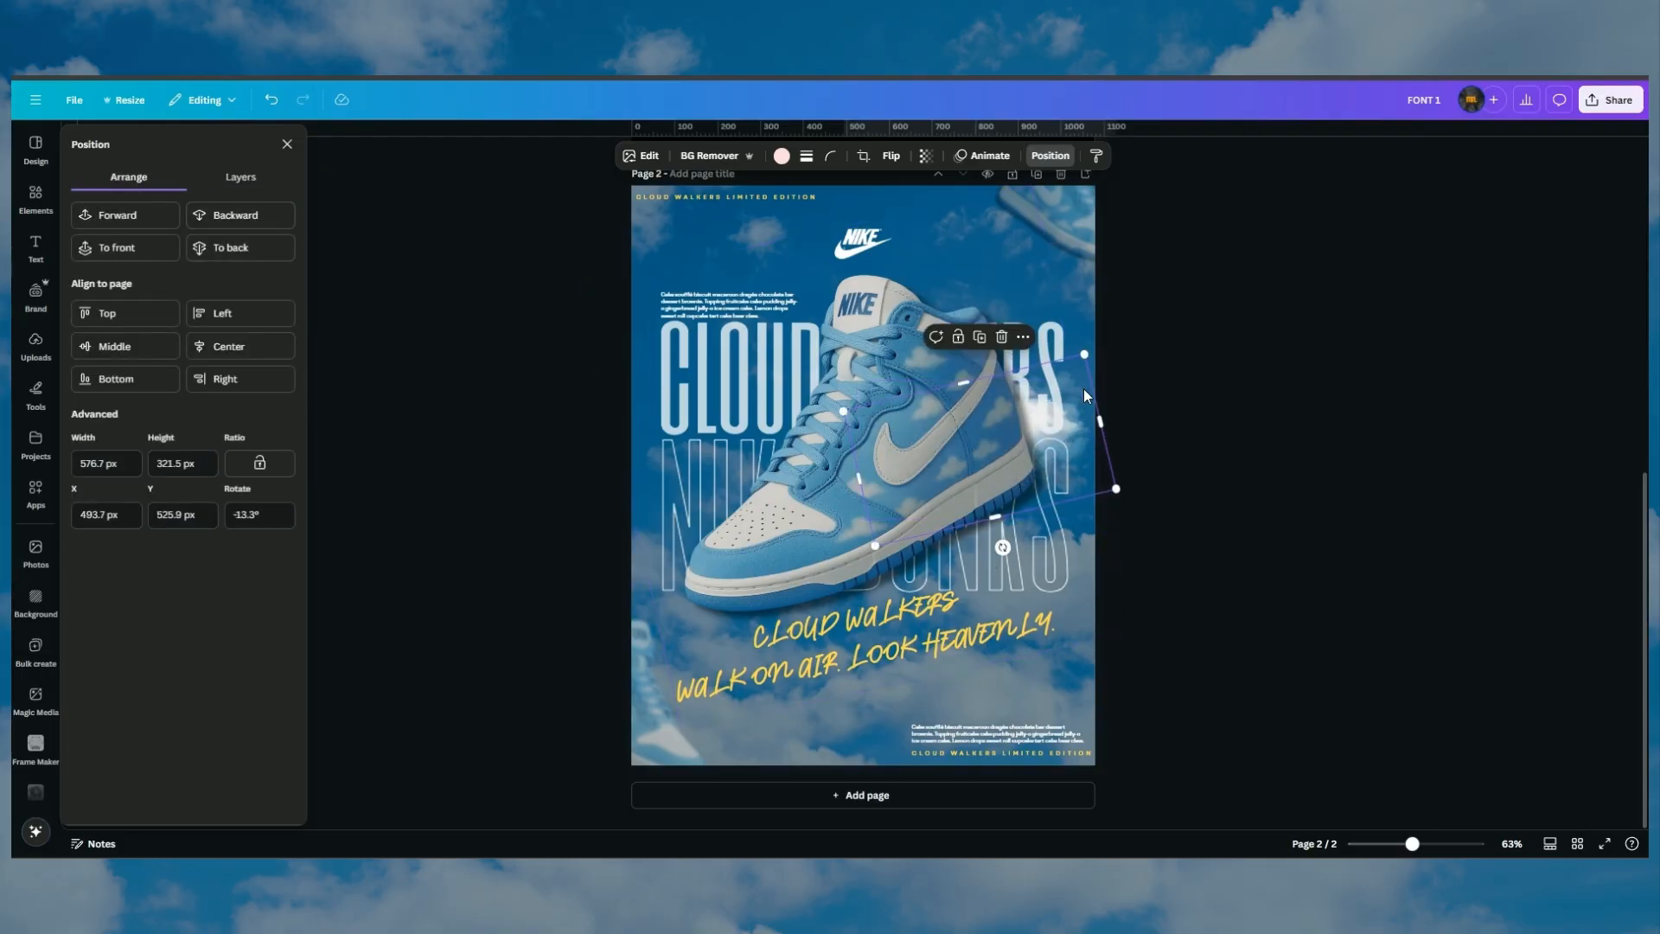
drag(1082, 357, 1112, 329)
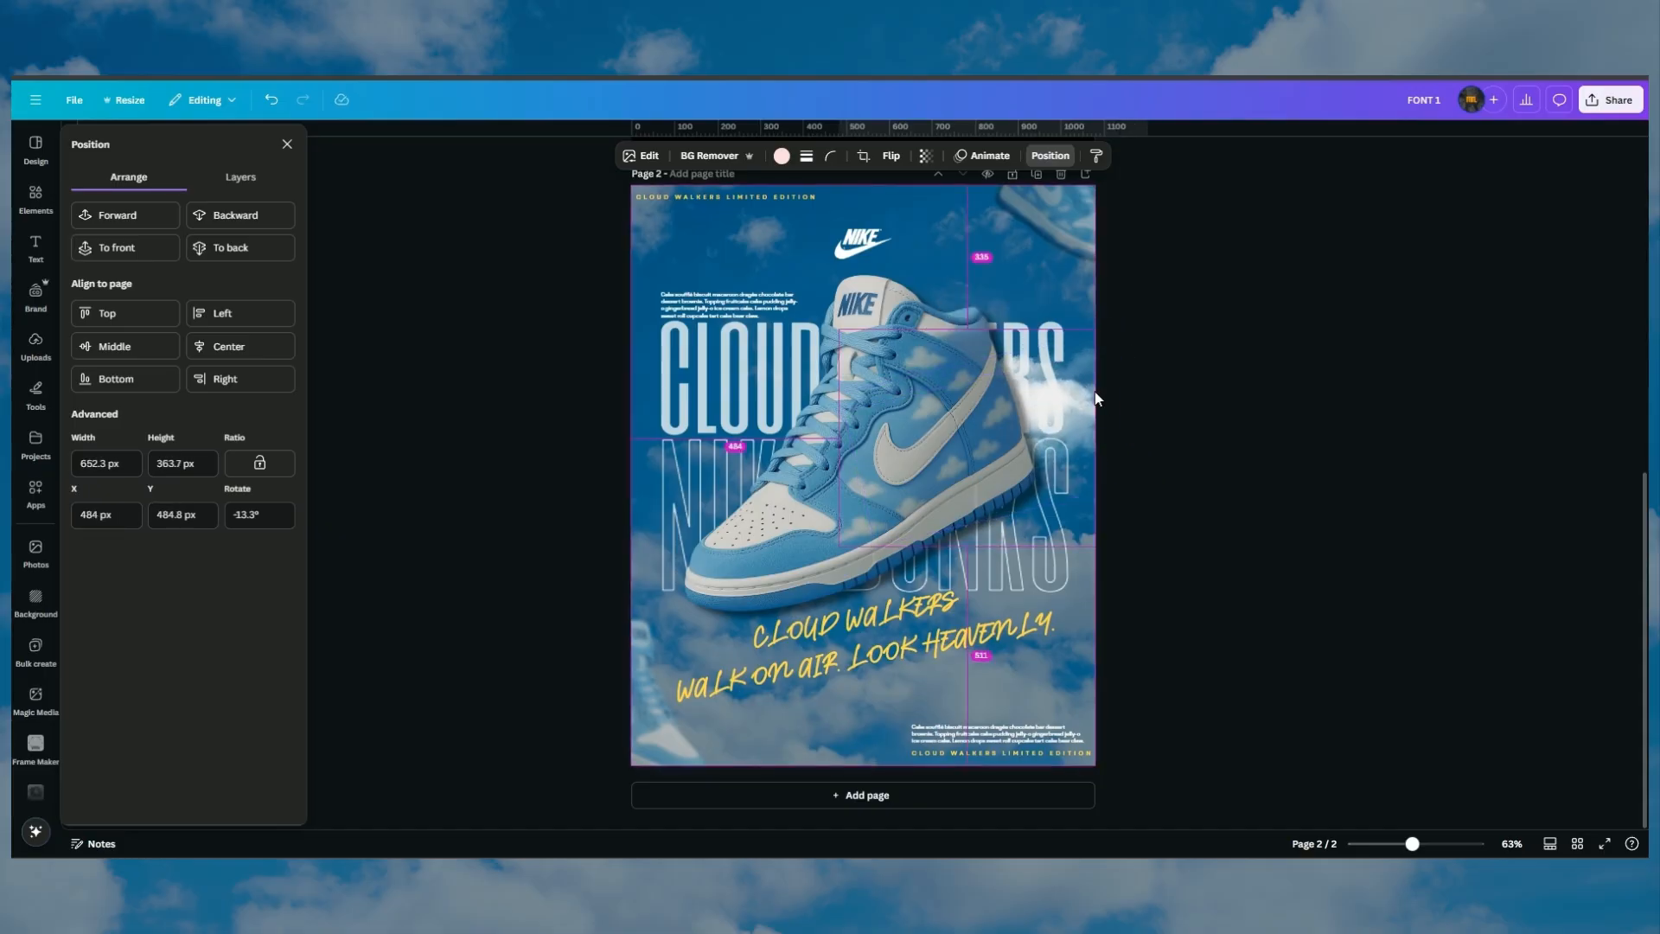
Place a copy of the cloud behind the toe of the shoe and set its transparency to 67
drag(1086, 390, 820, 494)
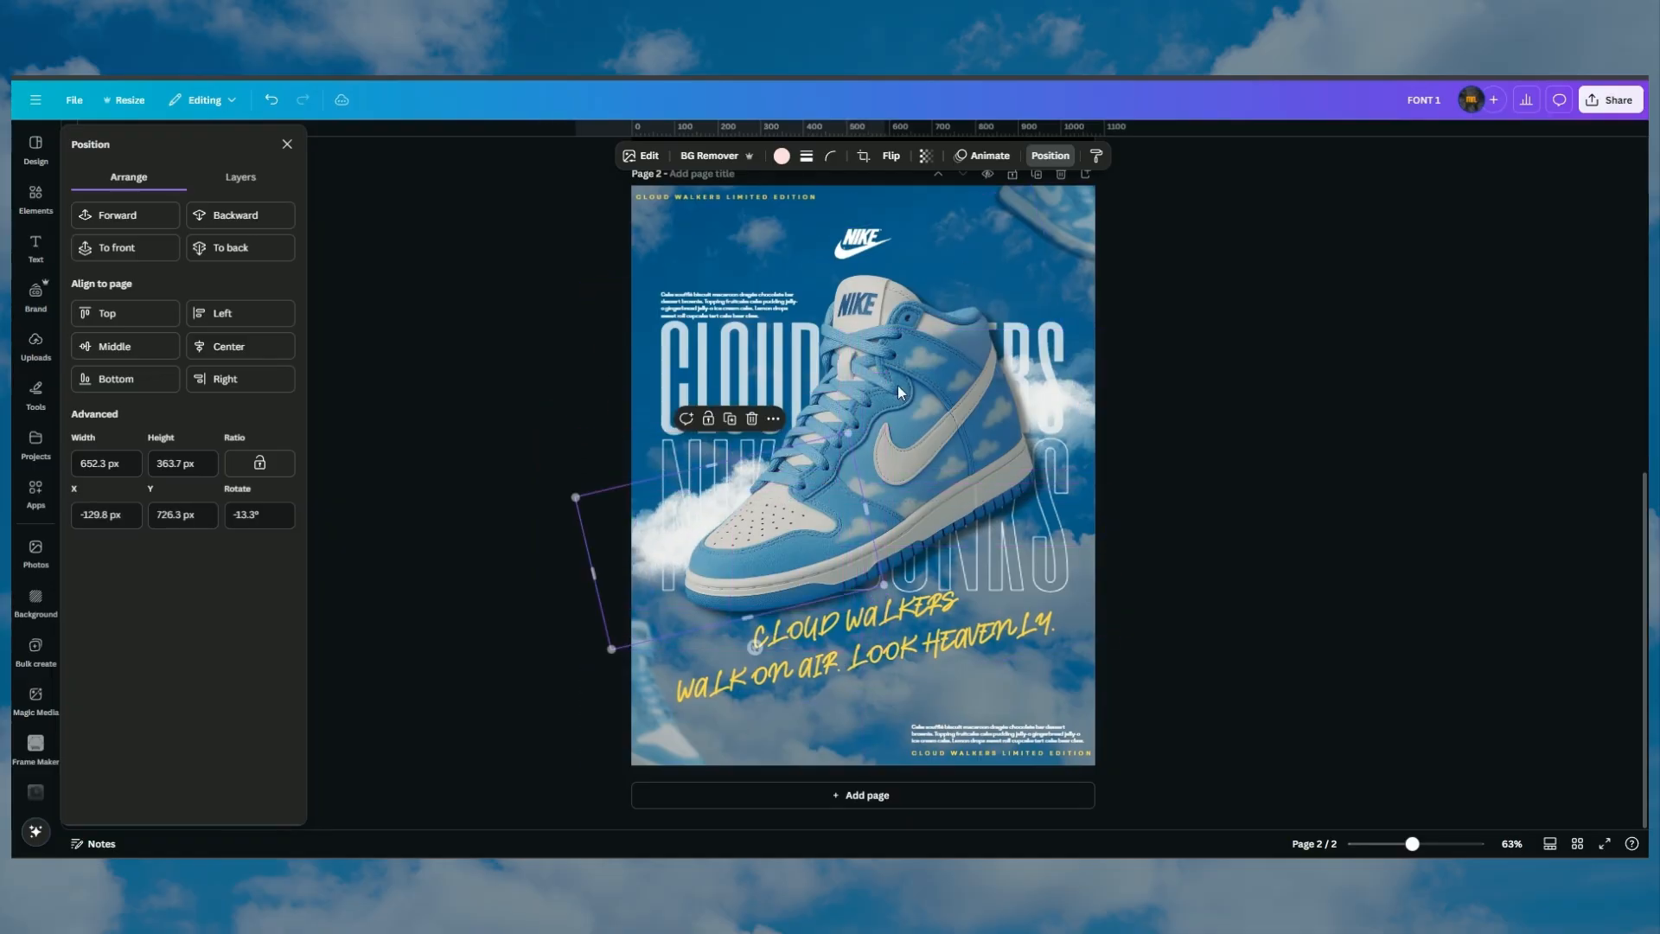
click(925, 156)
mouse_move(955, 220)
mouse_down()
mouse_move(906, 223)
mouse_move(928, 227)
mouse_up()
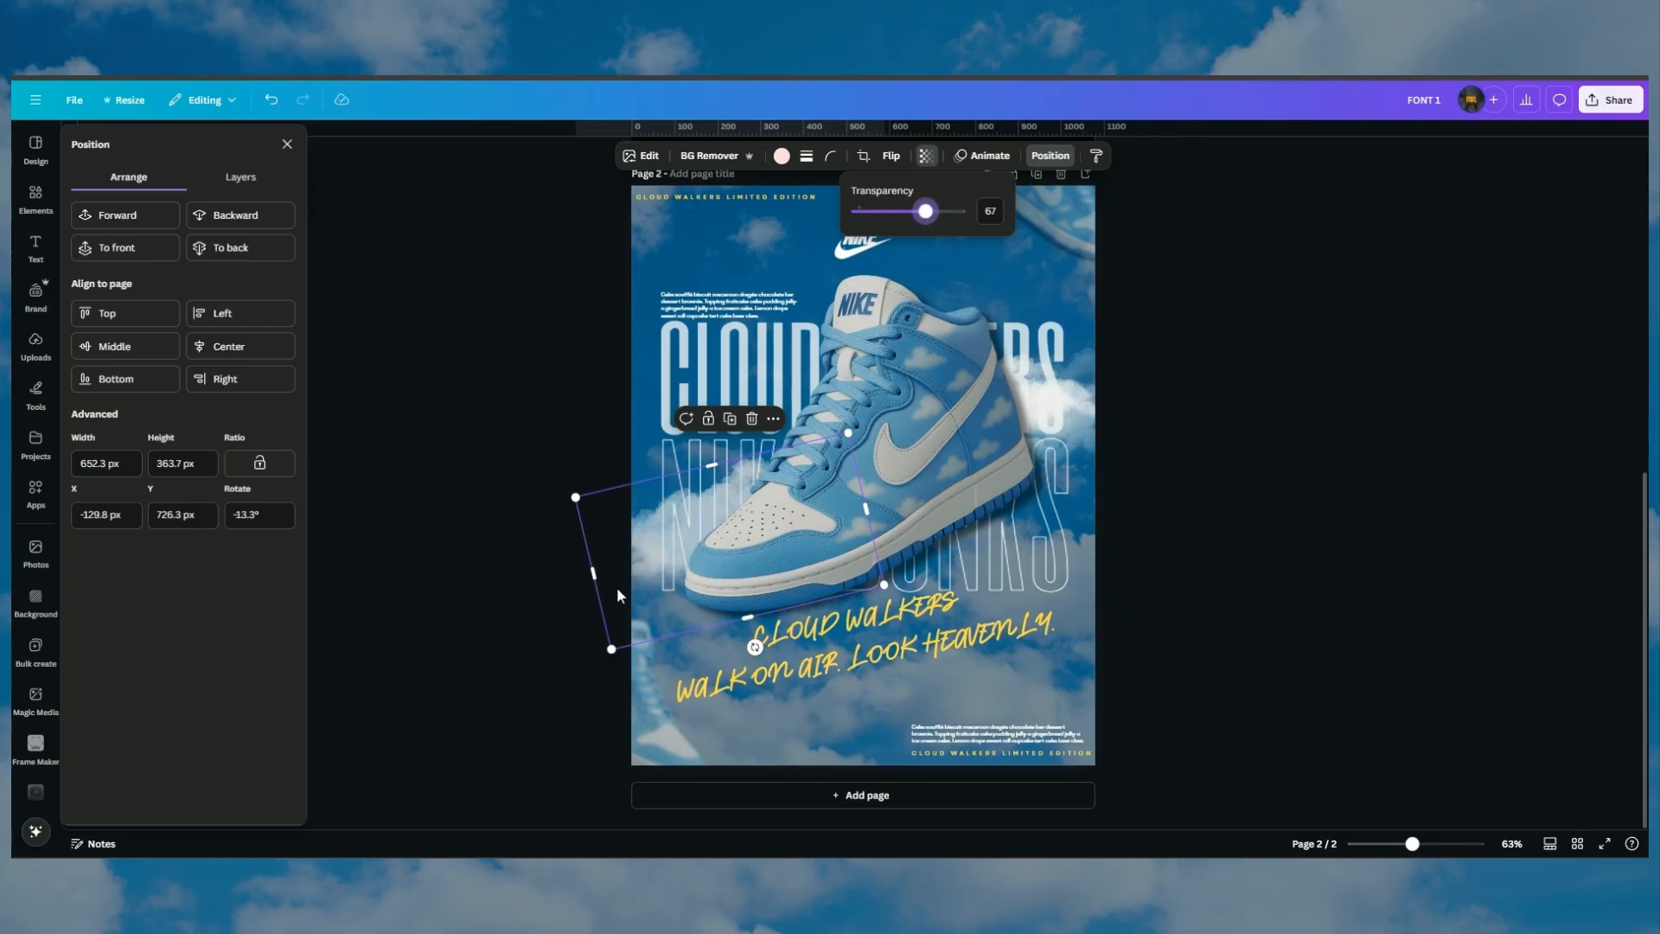
Position a cloud behind the shoe's ankle and the end of the CLOUD WALKERS heading, with its transparency set to 74
drag(623, 588, 1060, 361)
click(926, 156)
drag(935, 223, 933, 216)
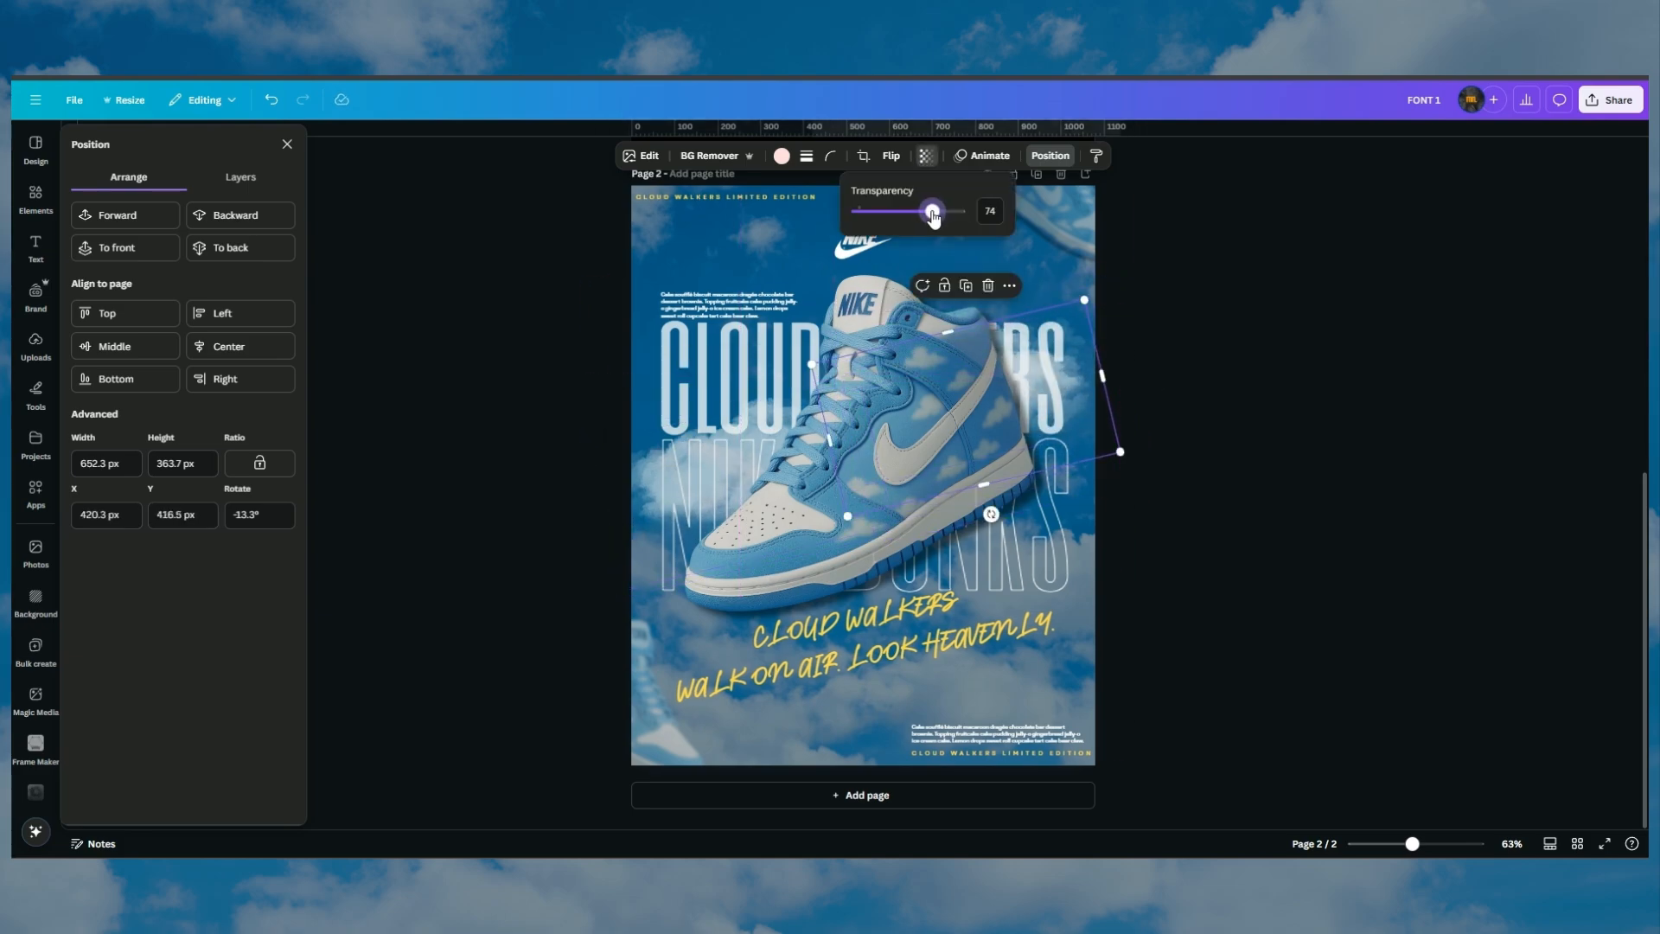
Move the ankle cloud on page 2 up to X 456.8, Y 347.8 px and shift the toe cloud slightly down and left
drag(1090, 432, 1100, 392)
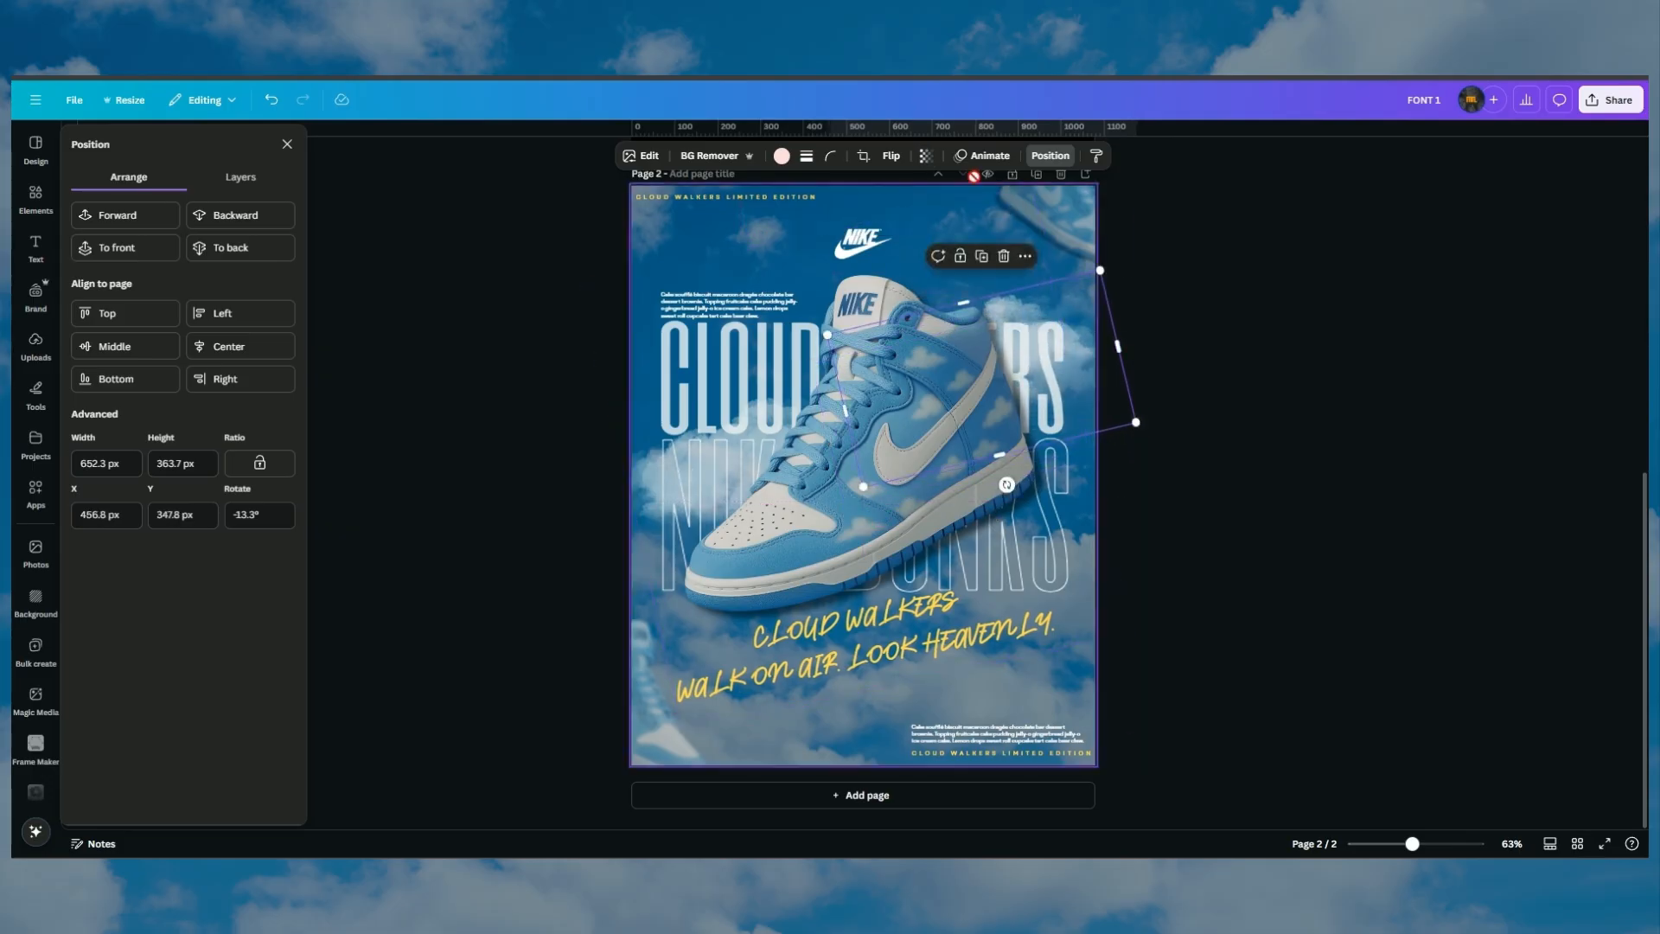
click(255, 181)
click(181, 644)
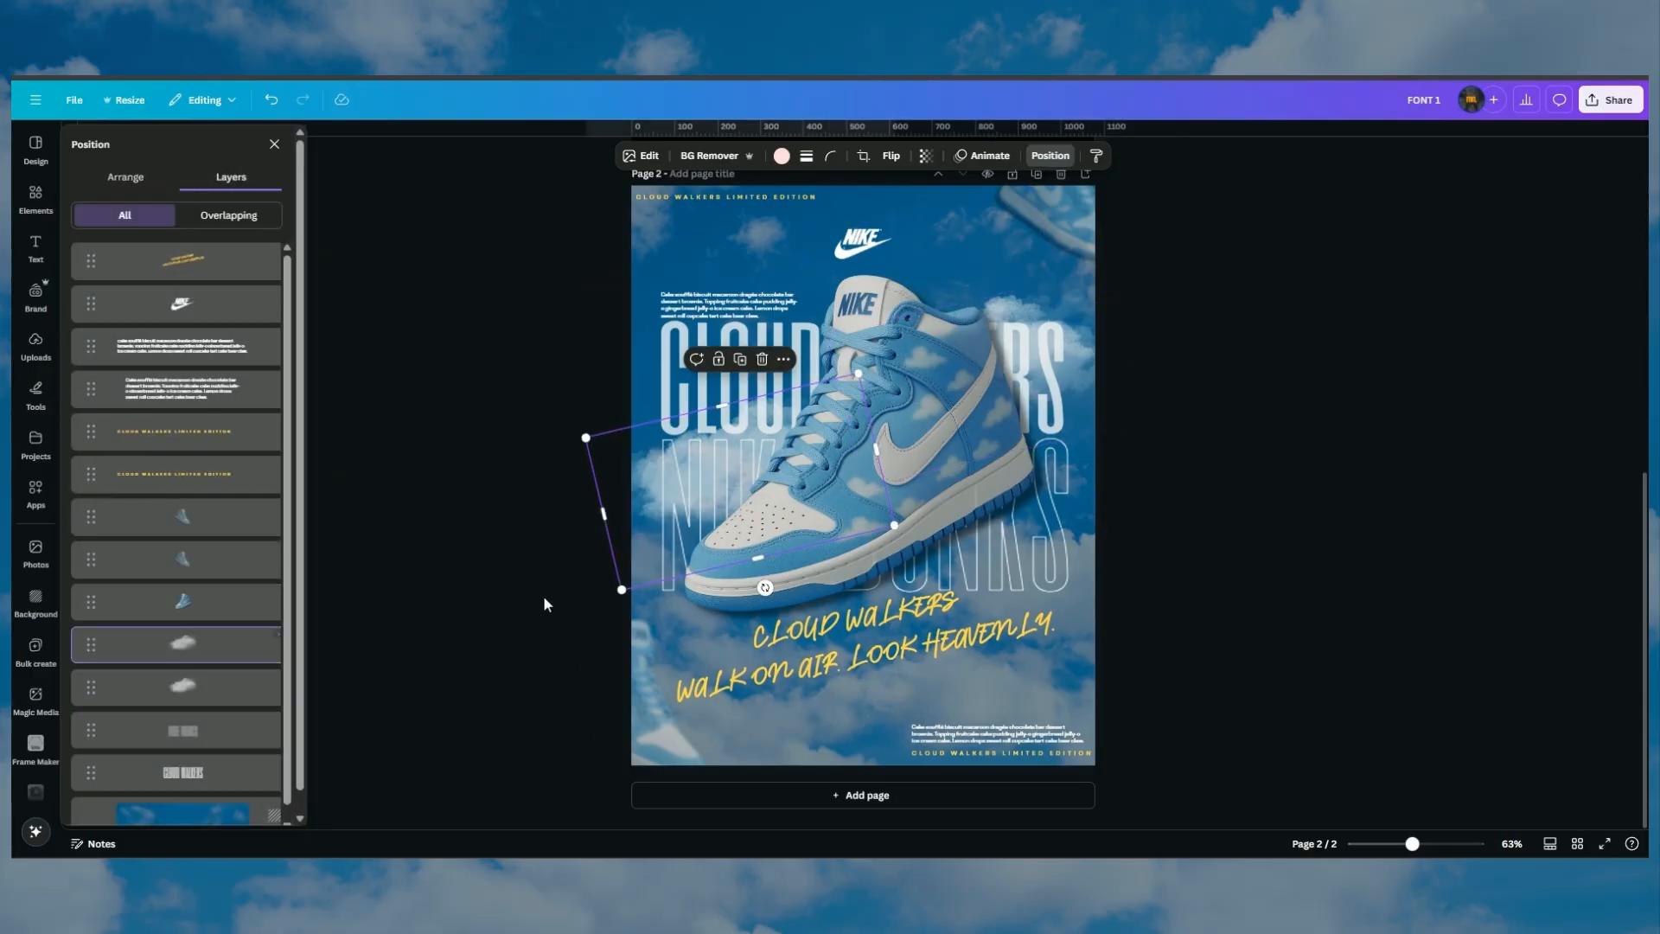
drag(629, 501, 619, 531)
Rotate the main shoe on page 2 slightly clockwise
click(948, 363)
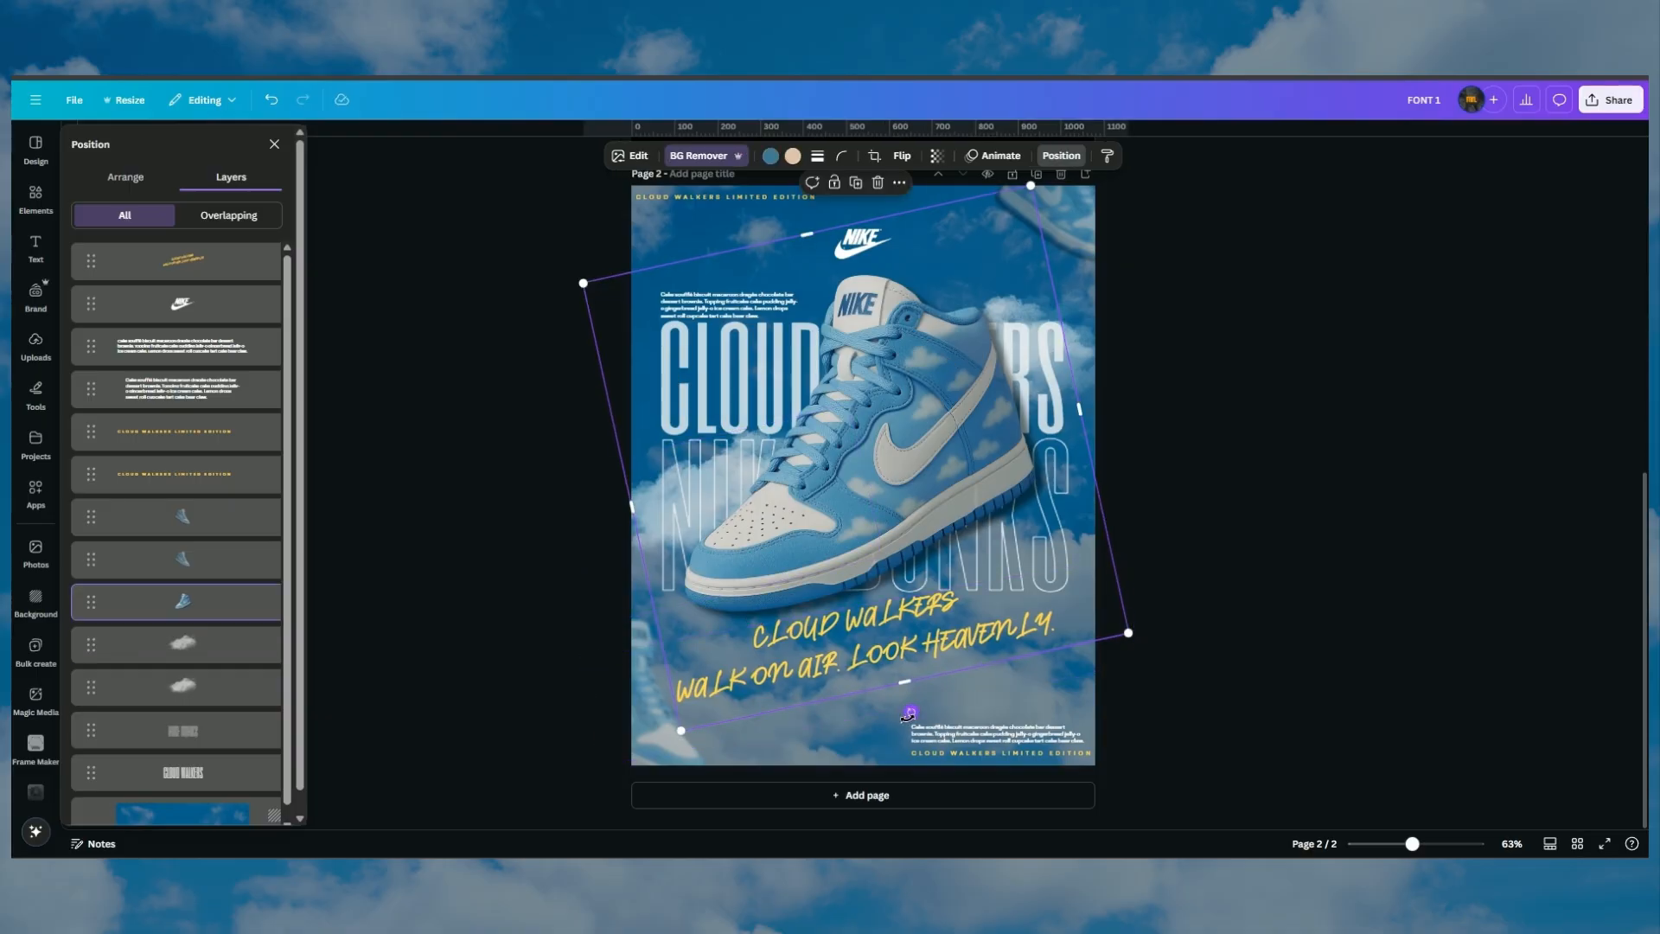
click(1303, 427)
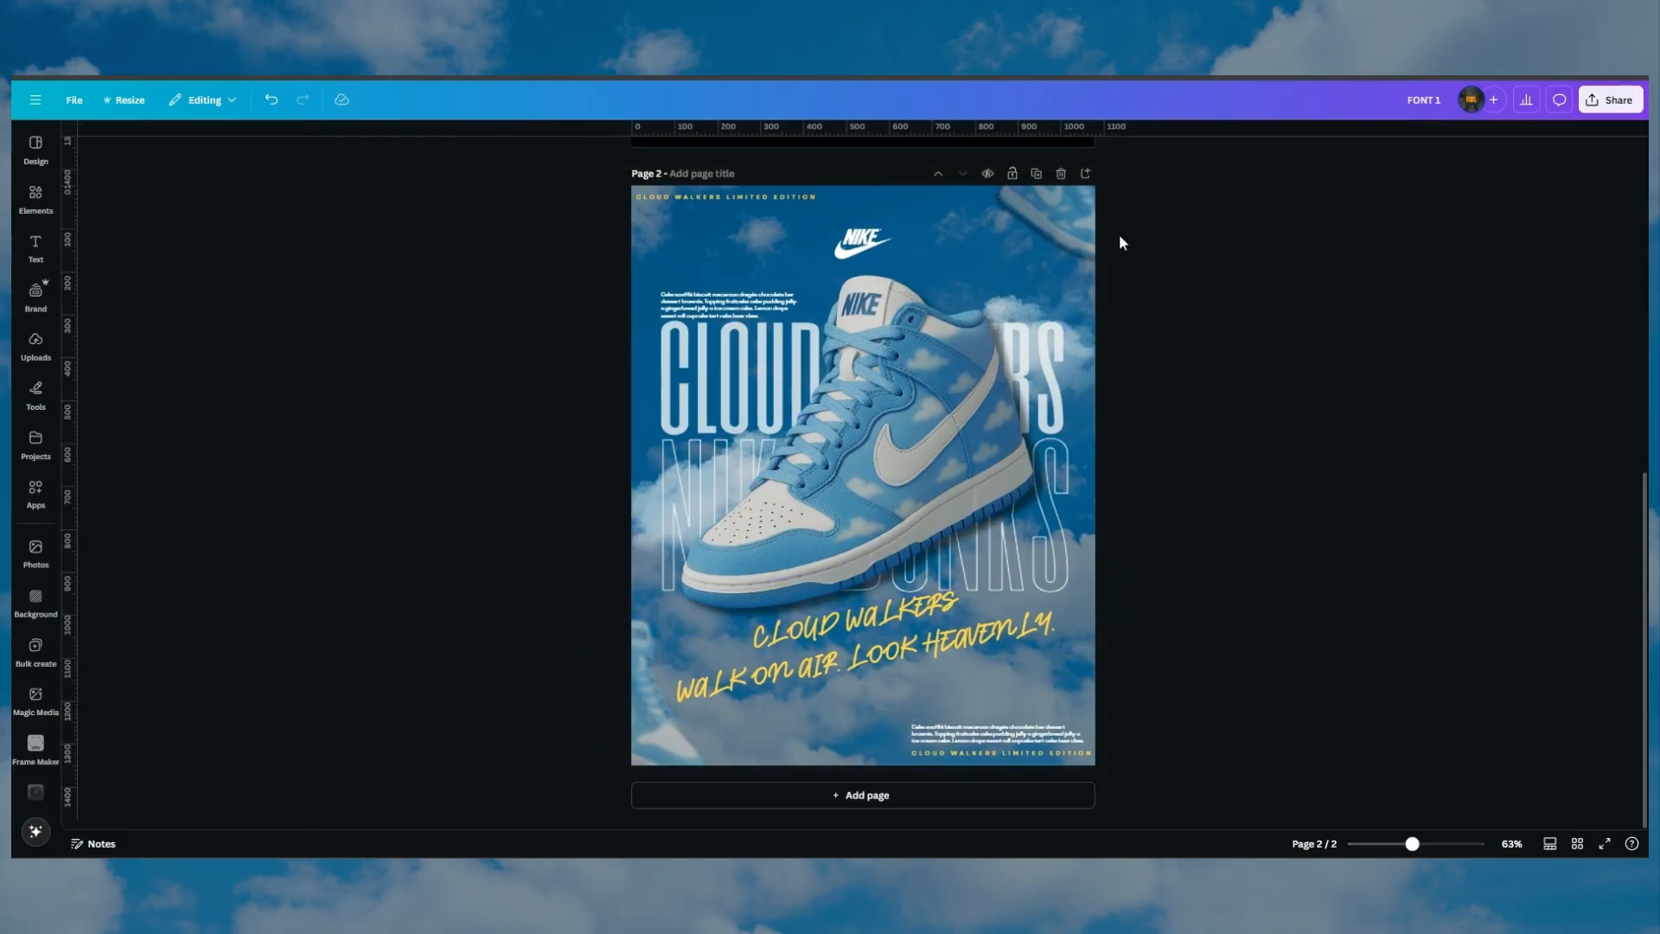
click(1077, 224)
click(1289, 328)
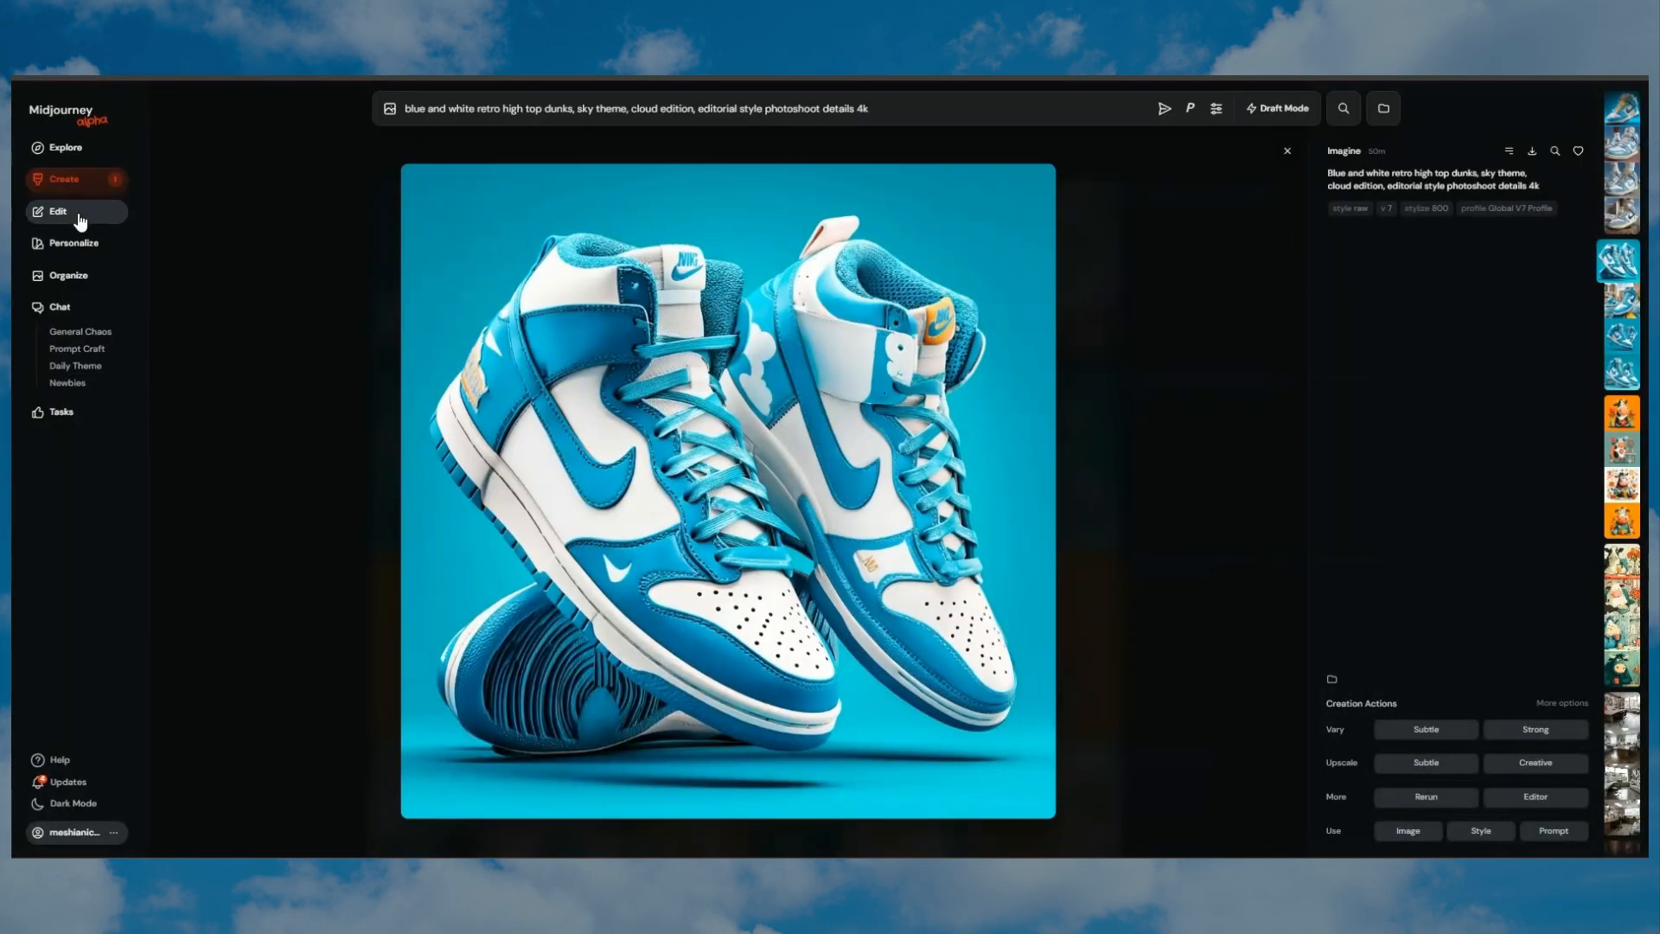
Switch to Midjourney and search the previously created images for "bill"
click(69, 149)
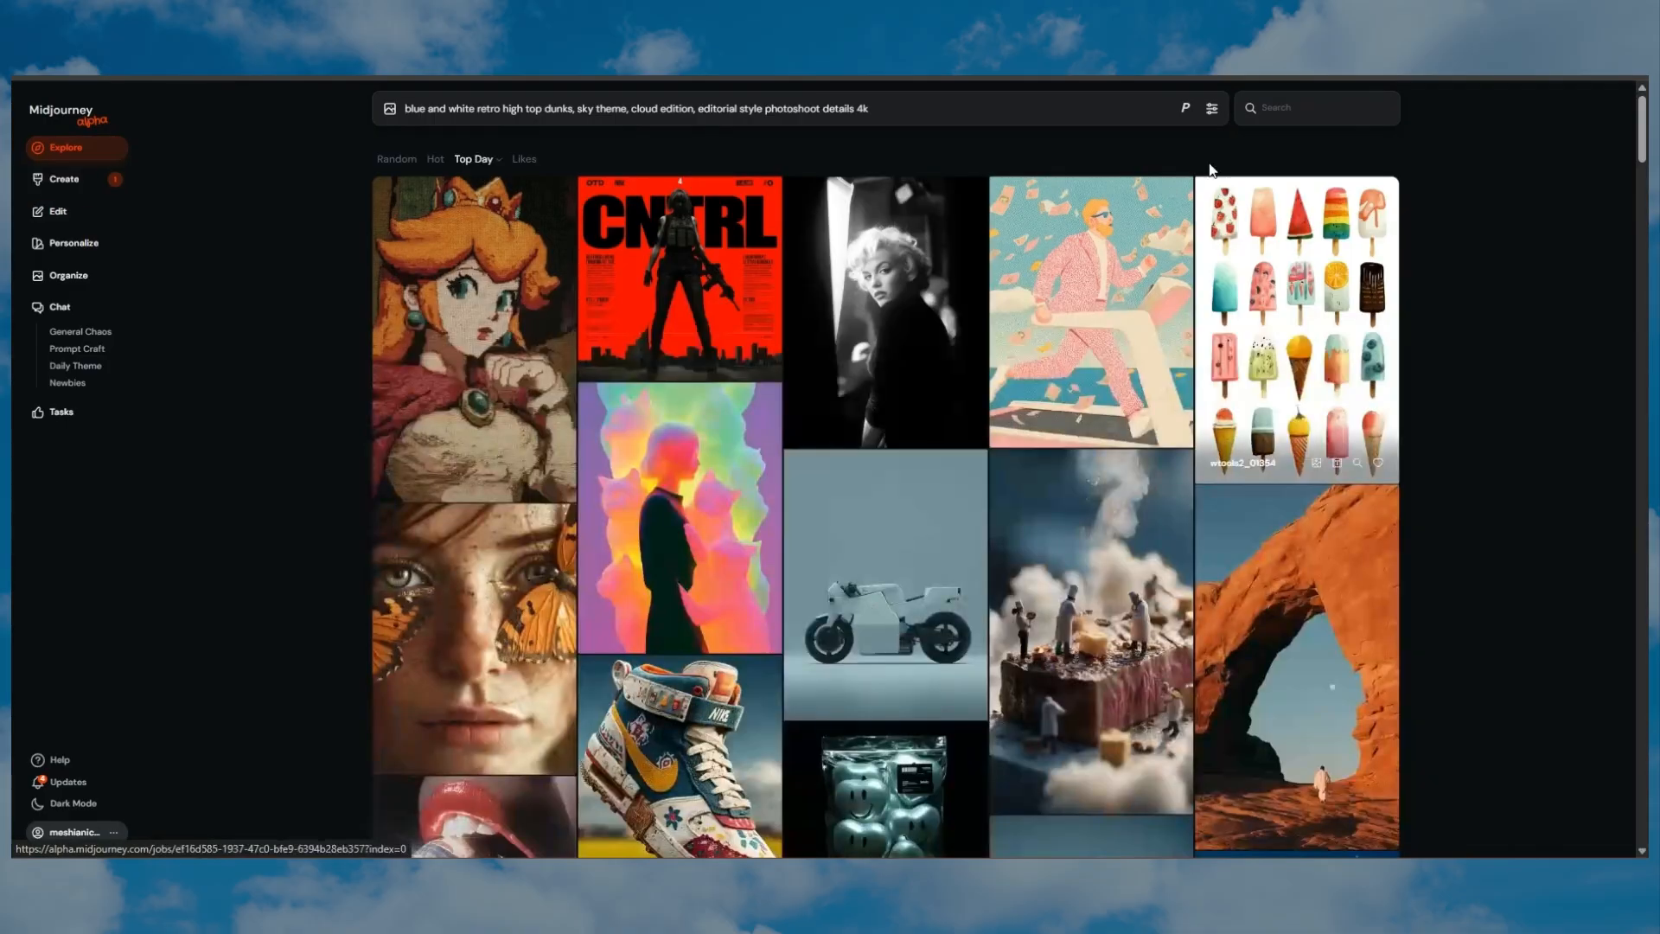
click(64, 179)
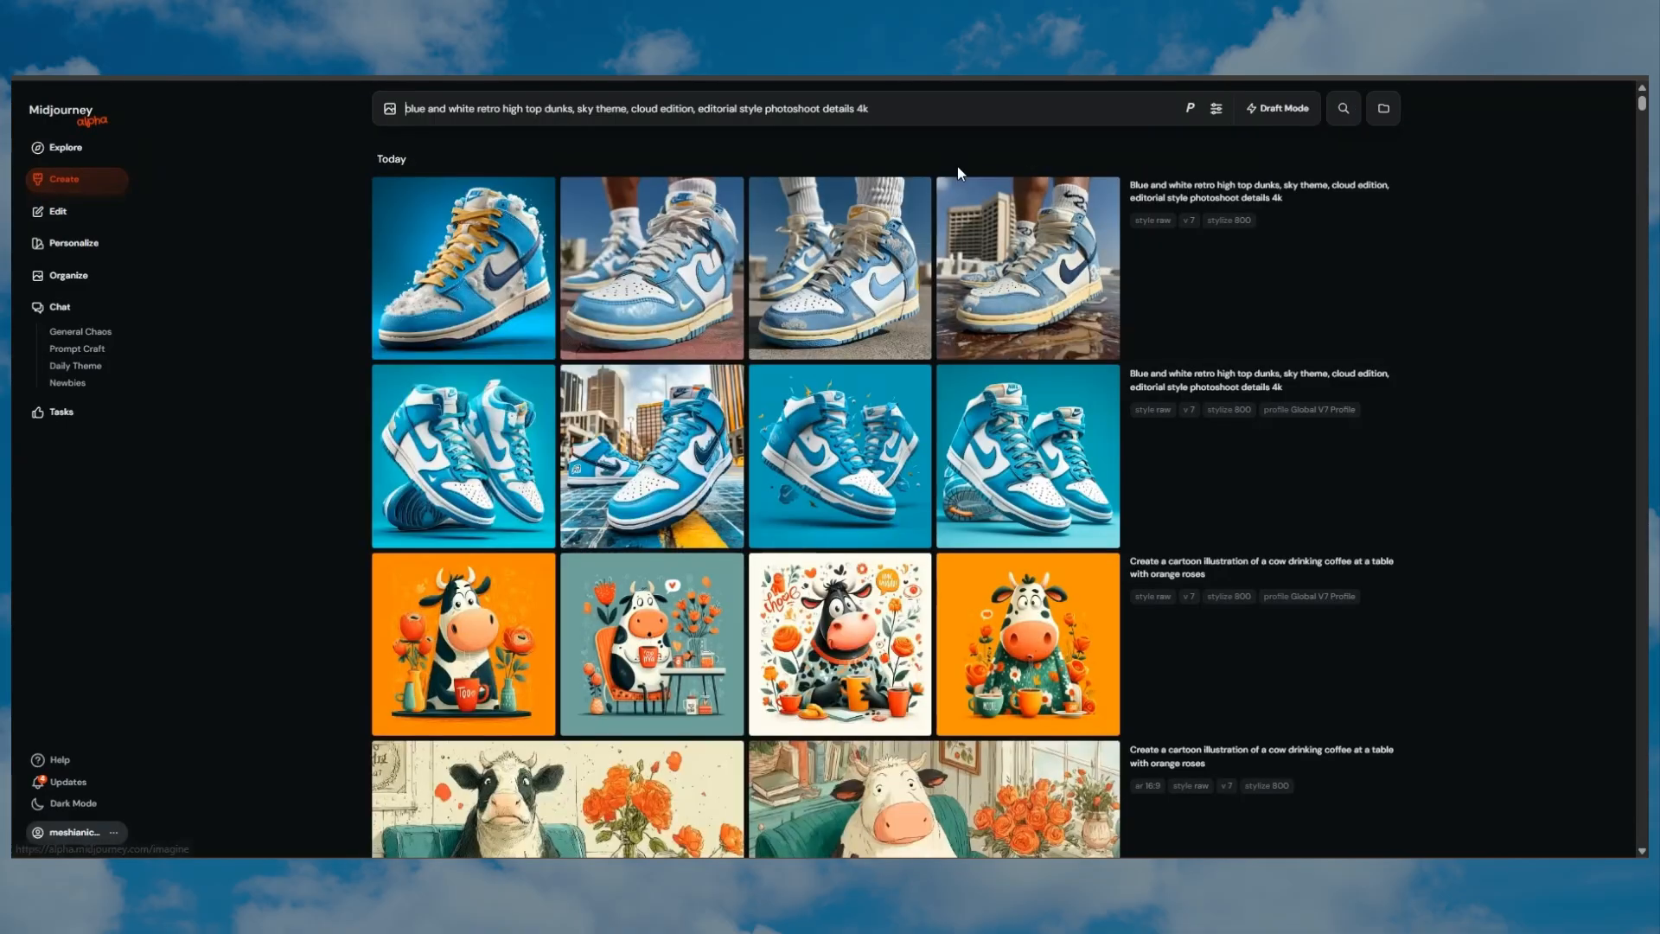
drag(1038, 108, 544, 110)
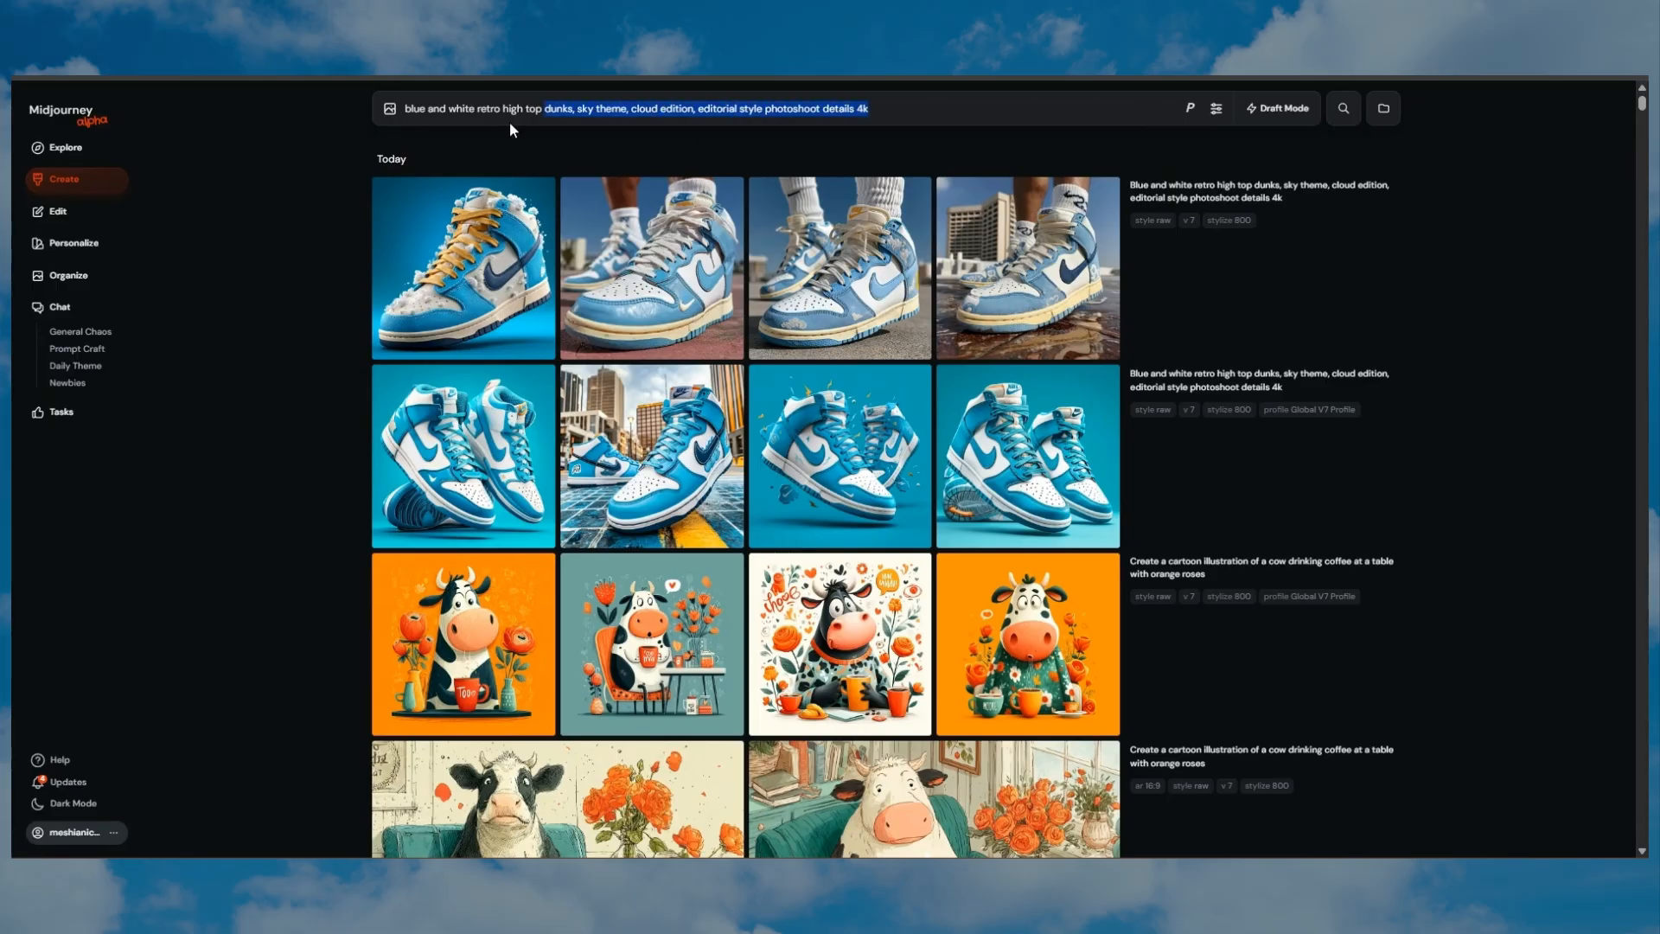
key(BackSpace)
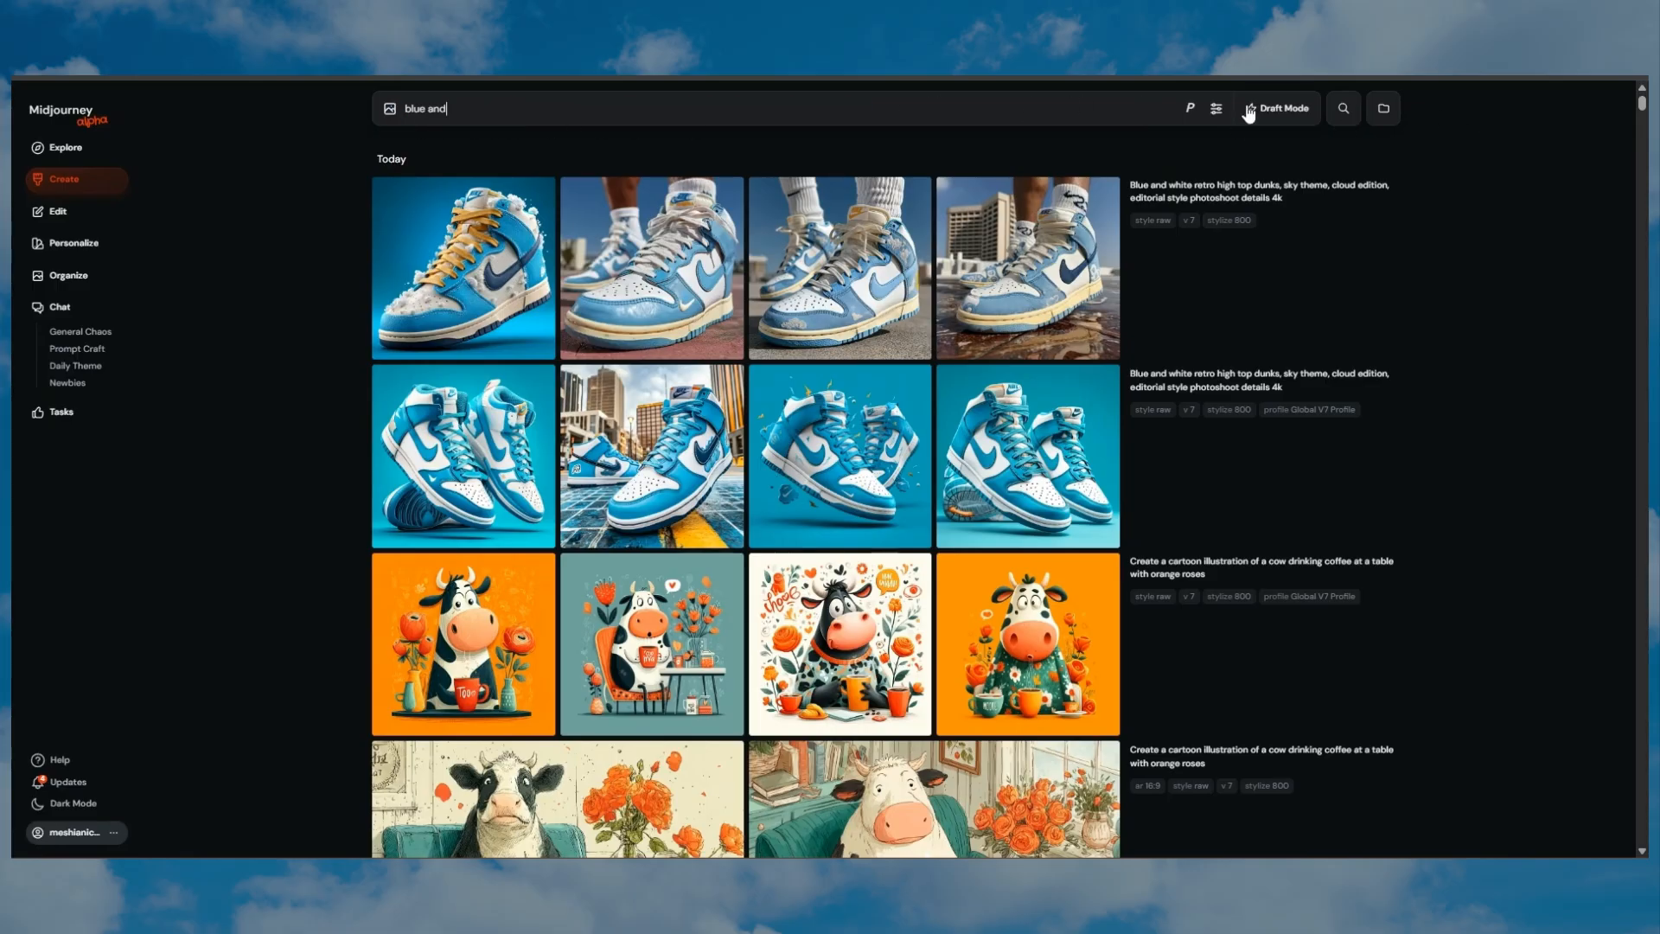
click(1342, 108)
text(bill)
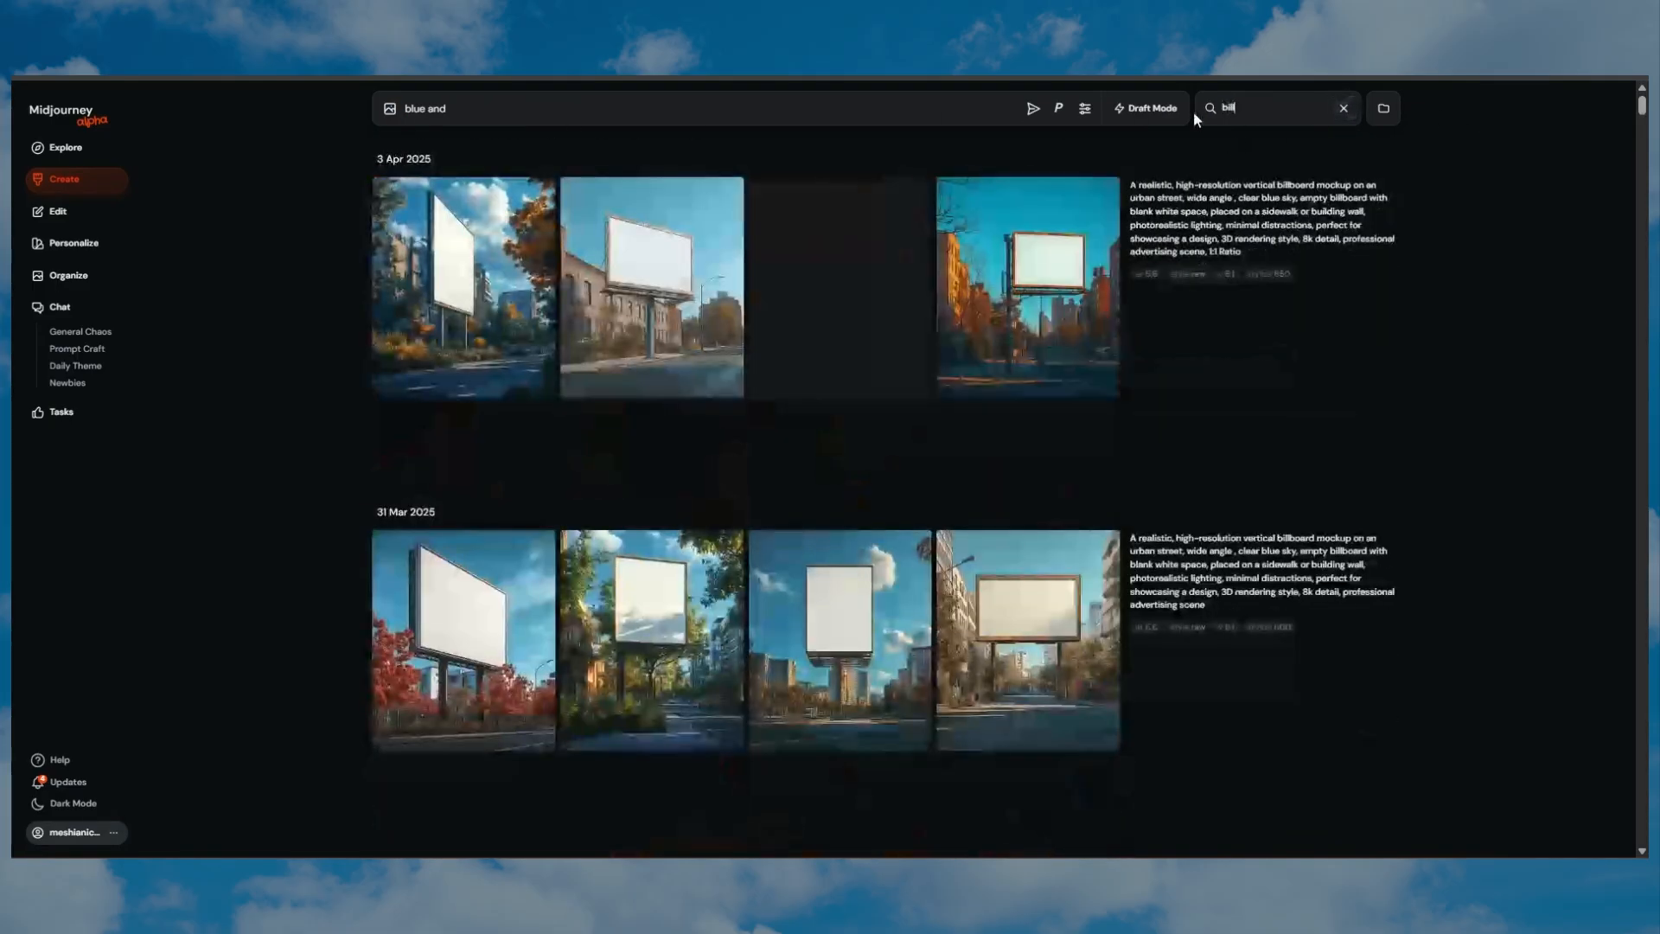
scroll(811, 664, down, 1)
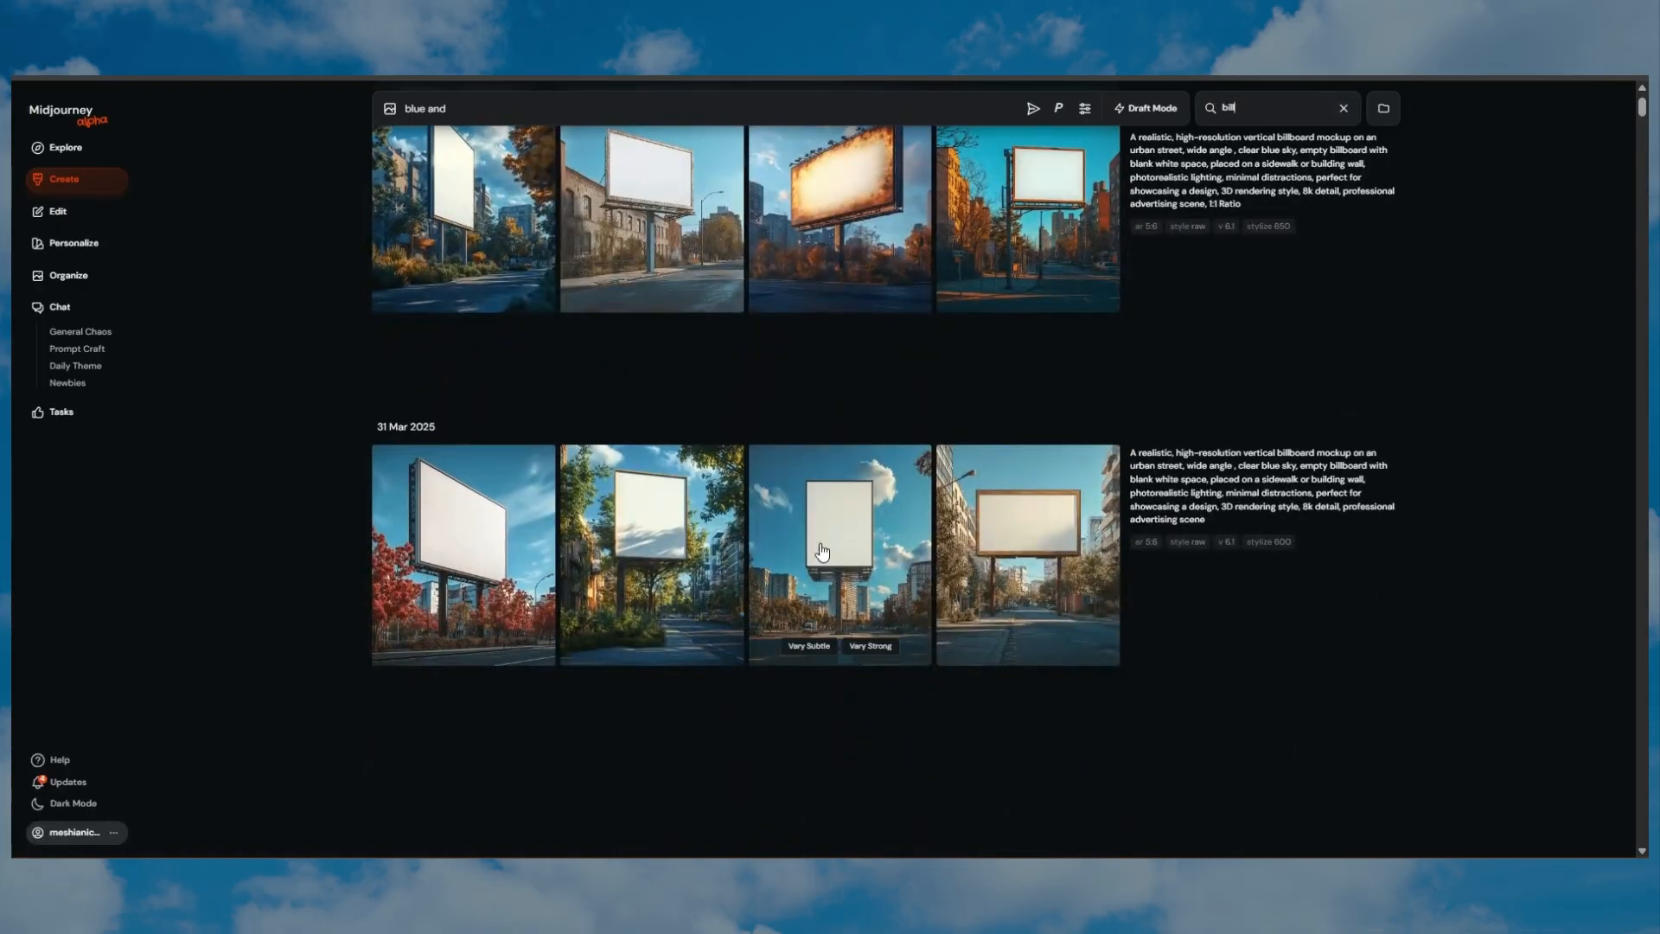
Copy the vertical blank billboard image with the city skyline and paste it onto a new page 3 in Canva
click(821, 553)
right_click(743, 318)
click(804, 381)
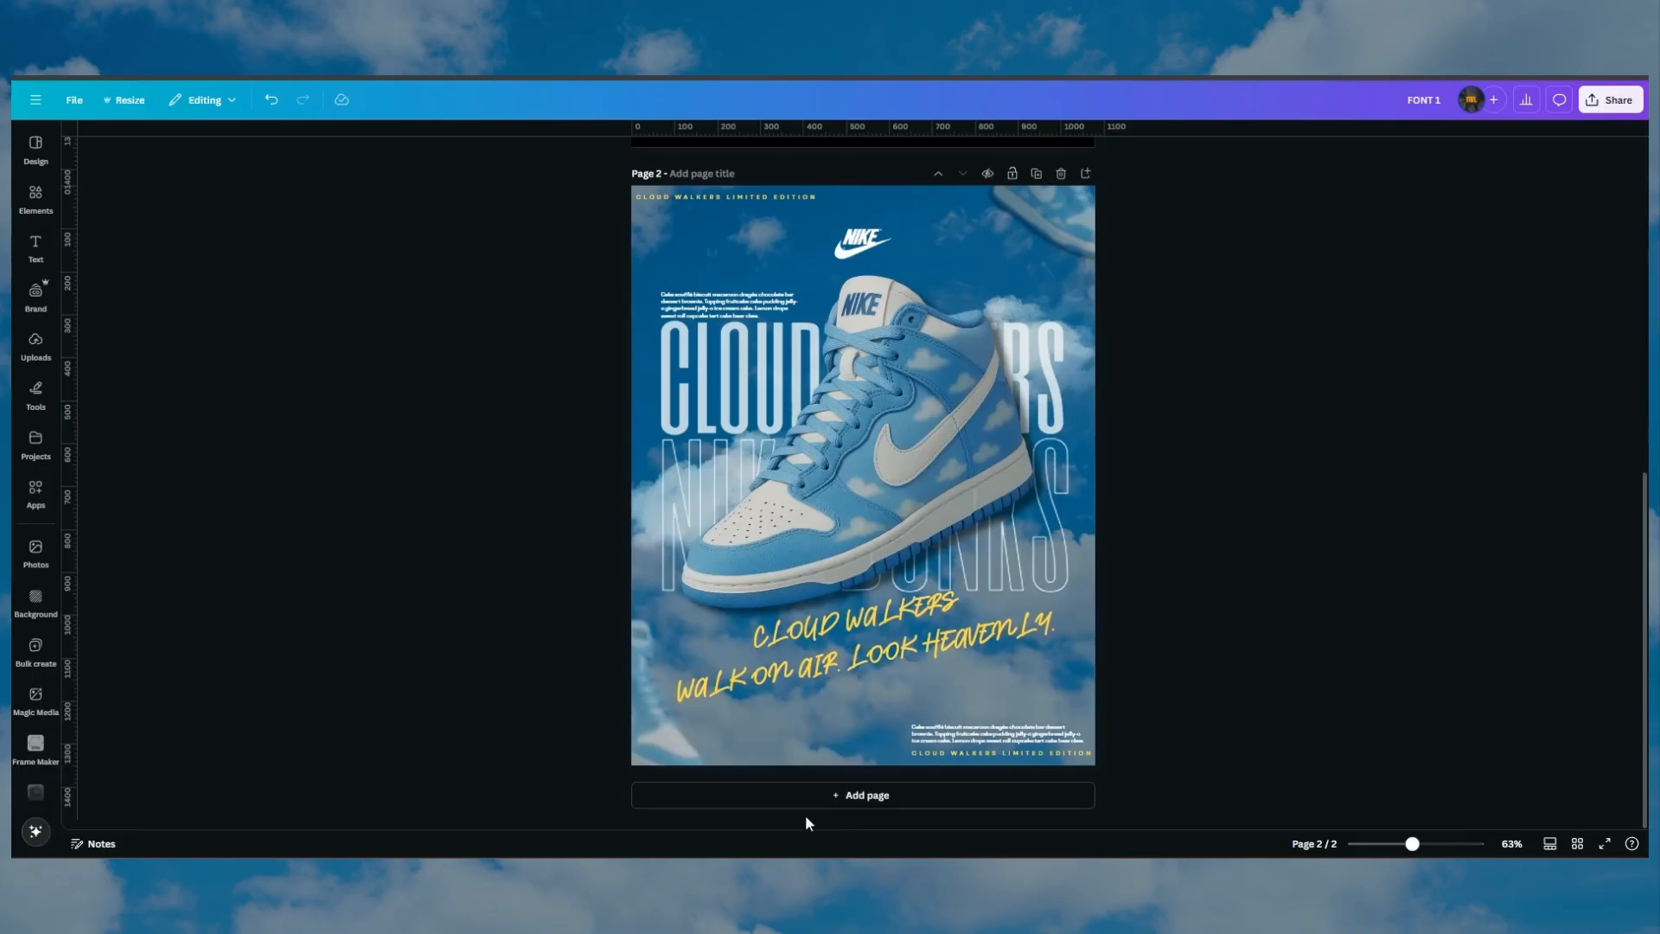
click(808, 793)
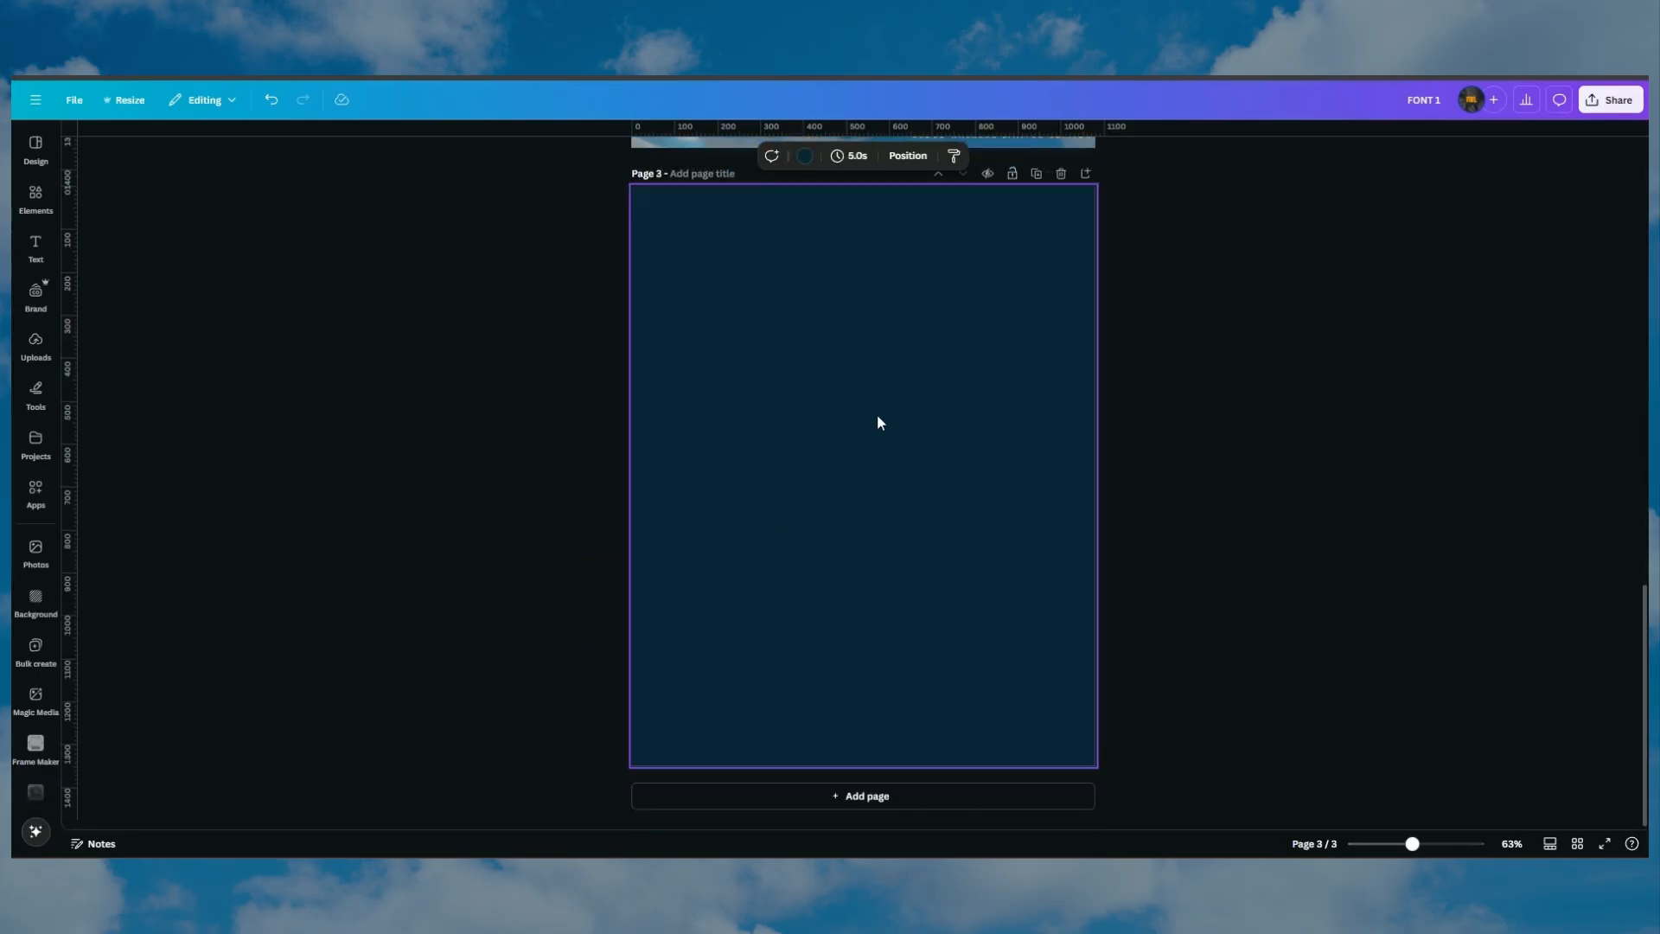
key(ctrl+v)
Download only page 2, the Cloud Walkers poster, as a PNG at size 1 (1,080 × 1,350 px)
scroll(870, 512, up, 5)
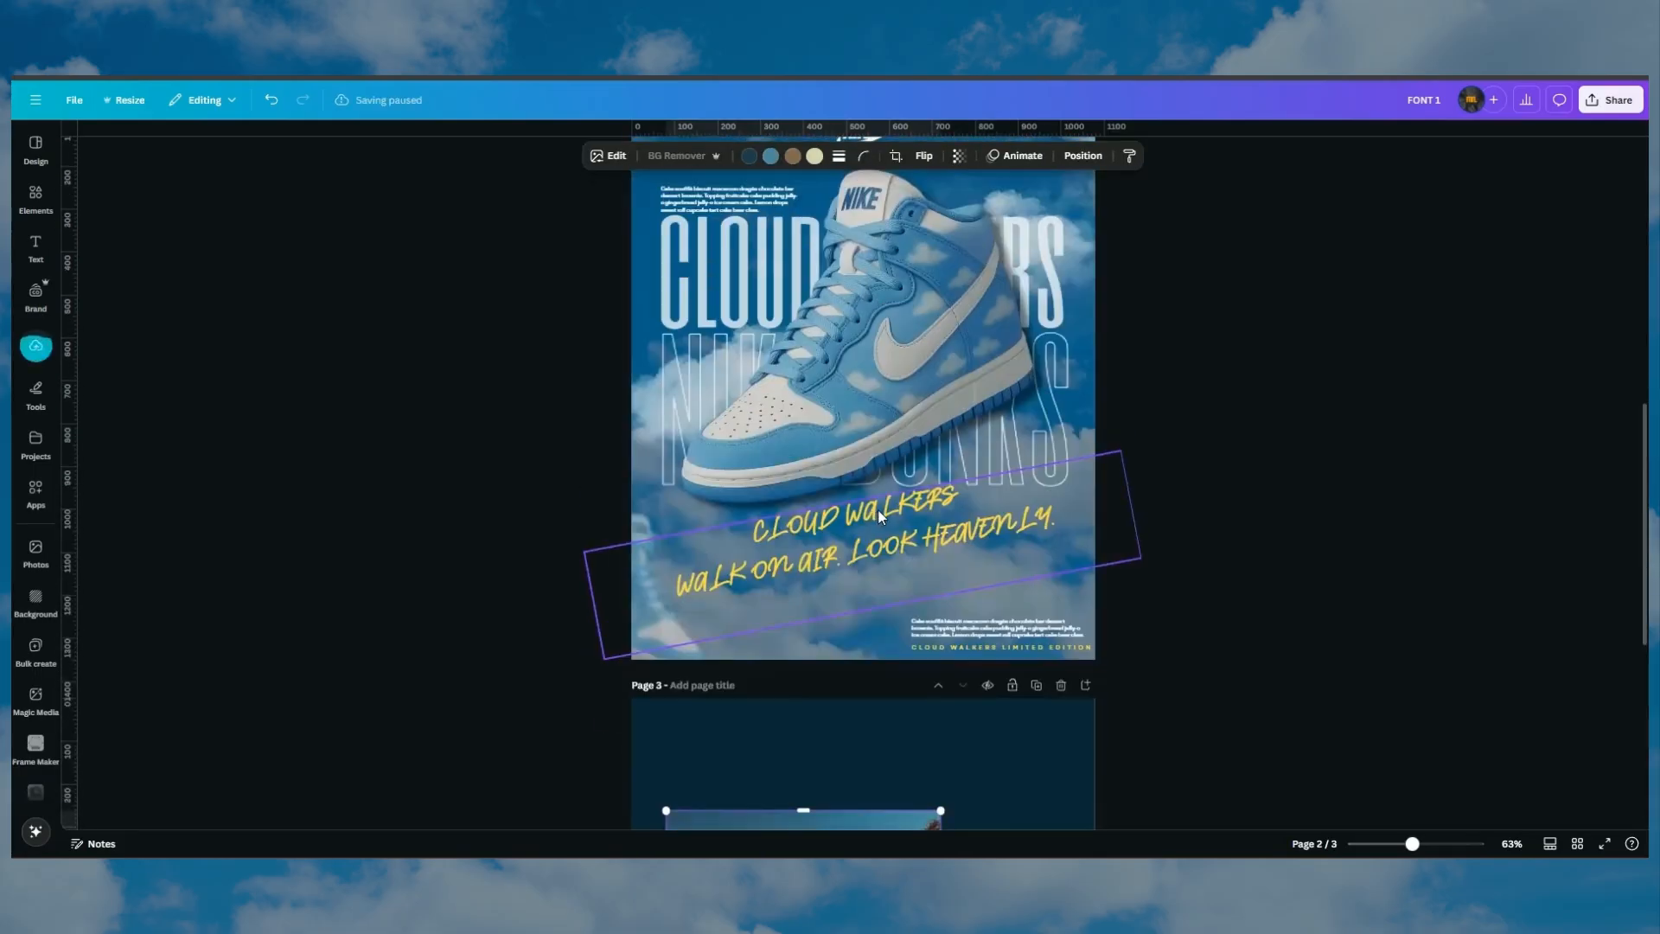
scroll(879, 510, up, 1)
scroll(804, 328, up, 1)
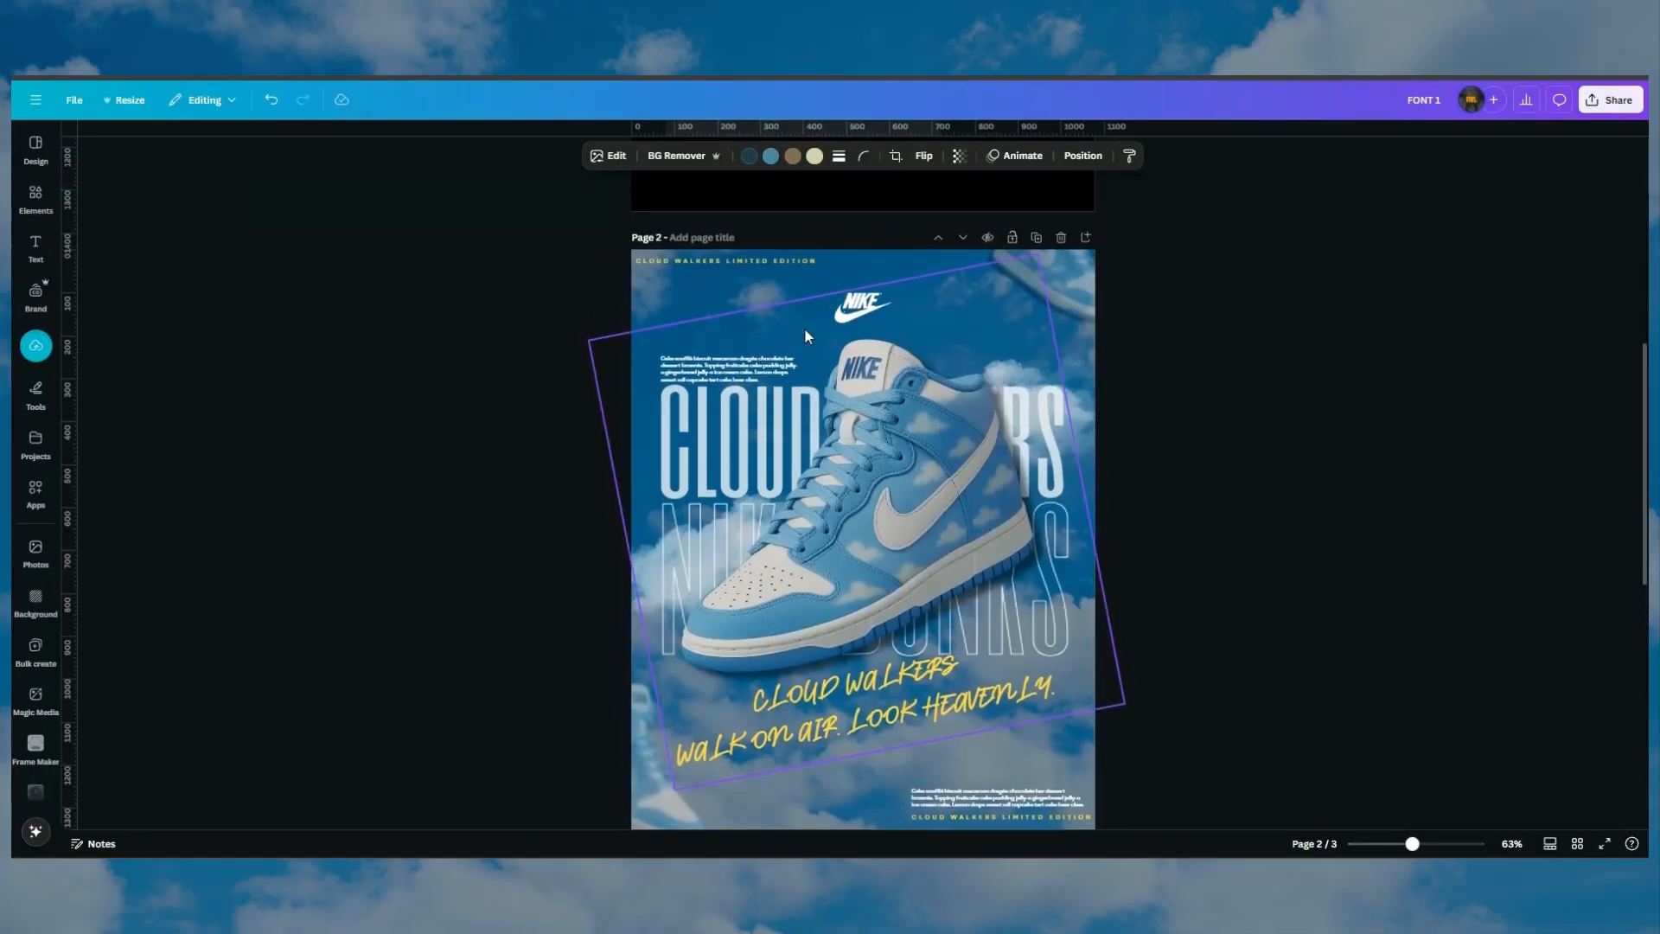
click(1604, 102)
click(1399, 394)
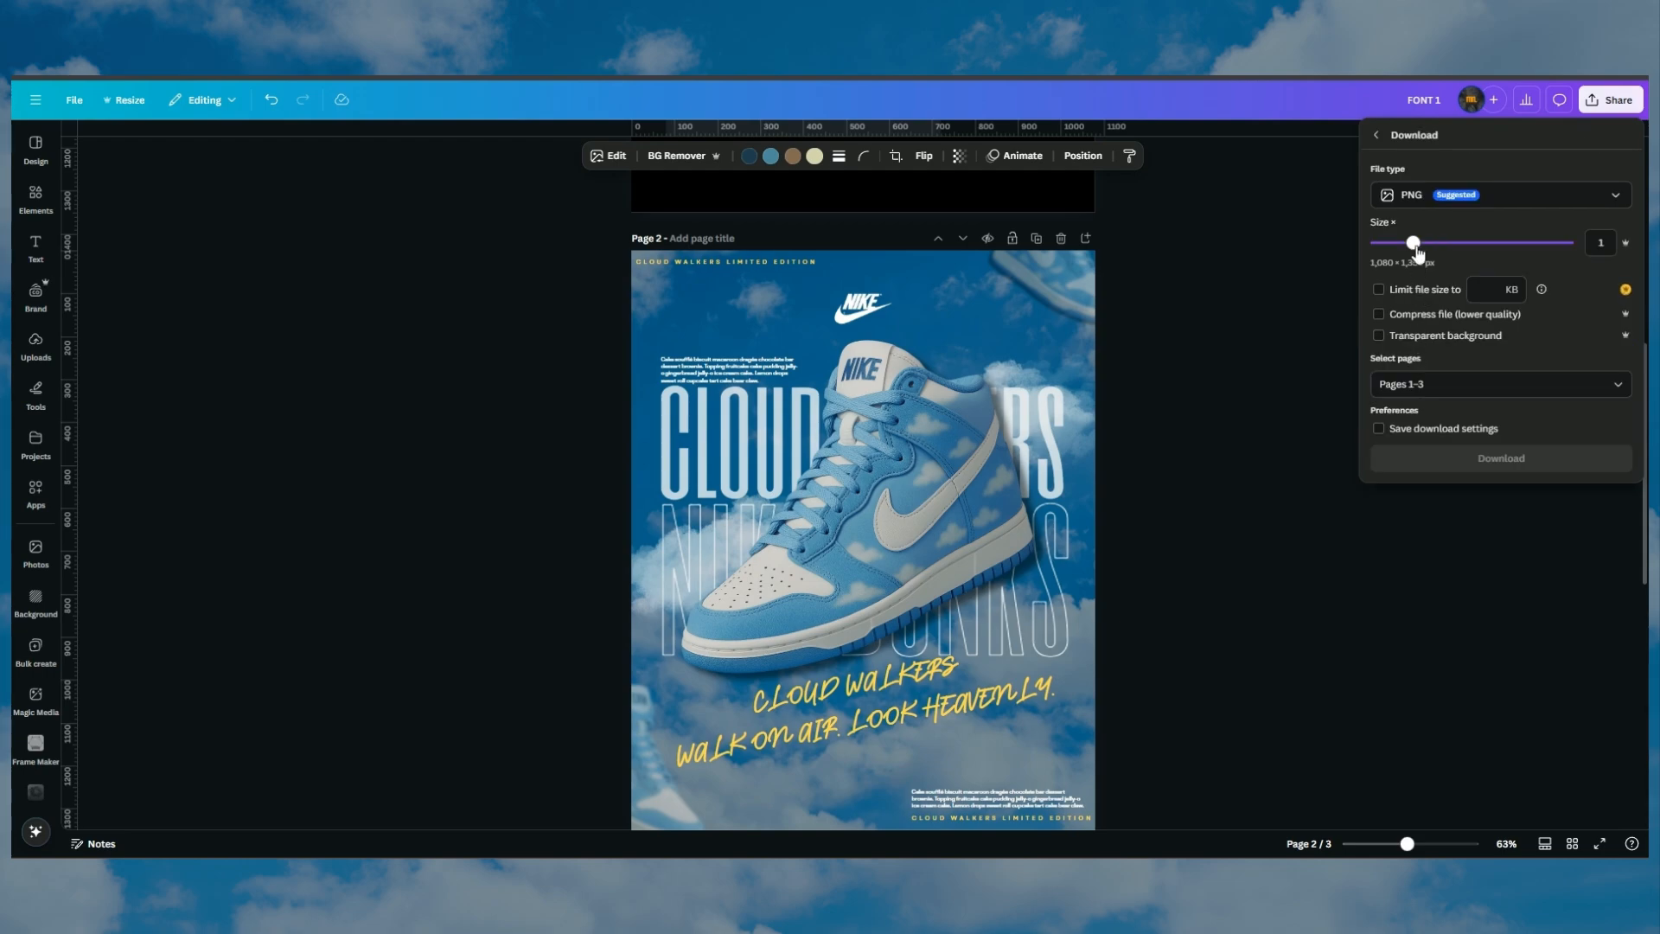
click(1608, 385)
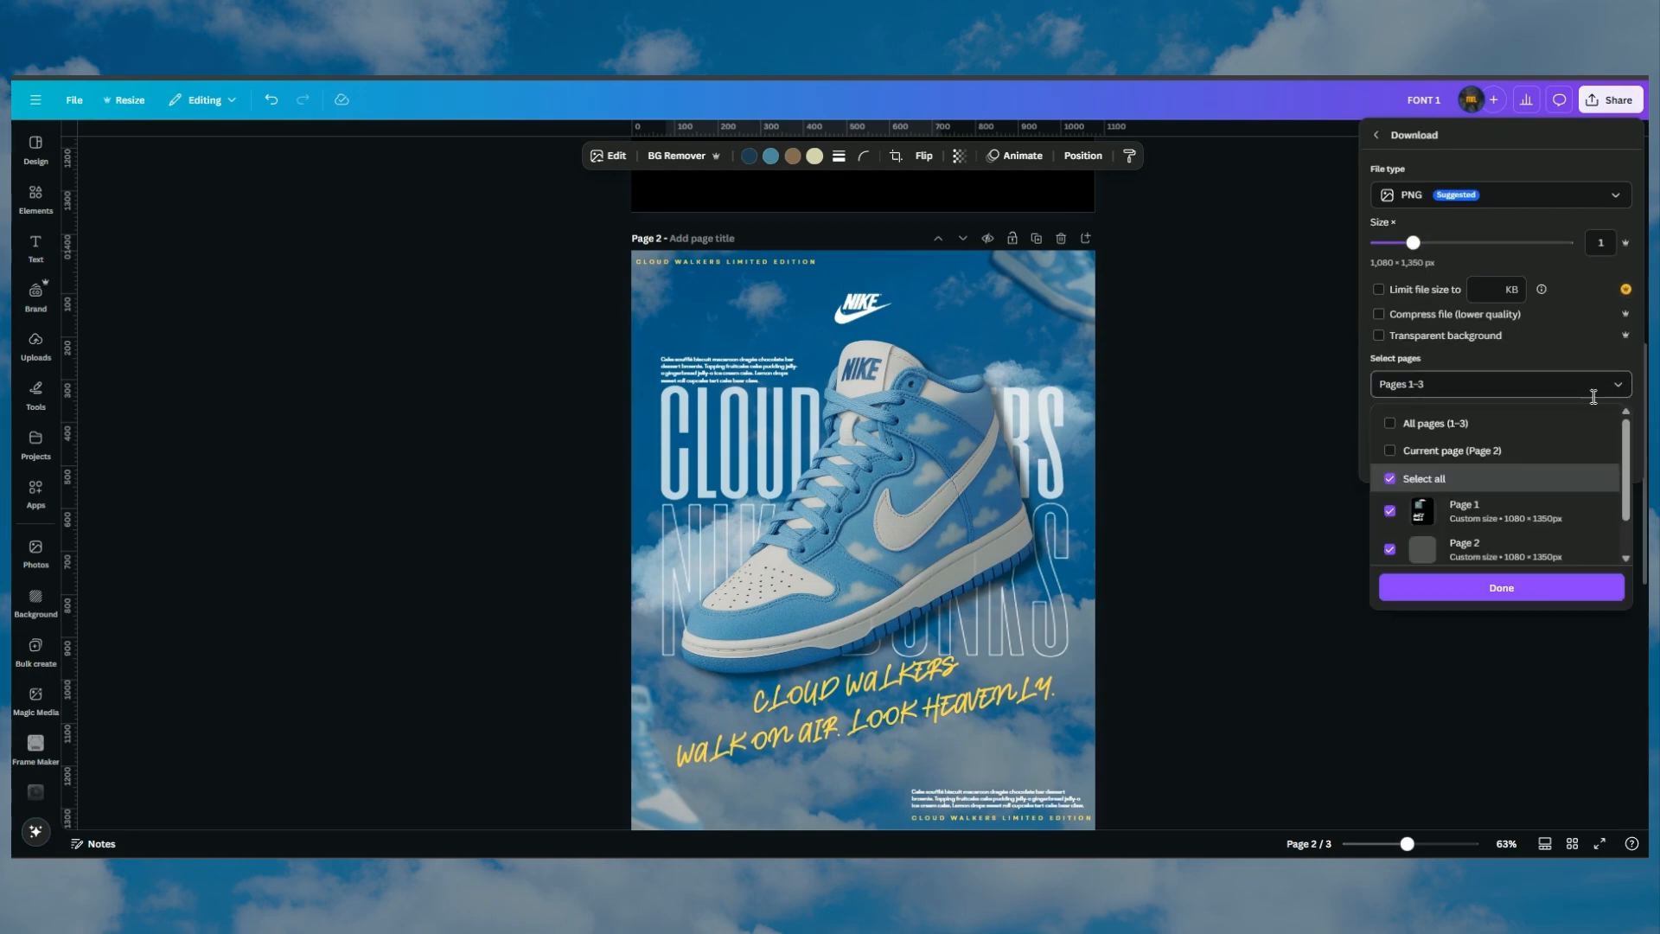
click(1399, 451)
click(1504, 588)
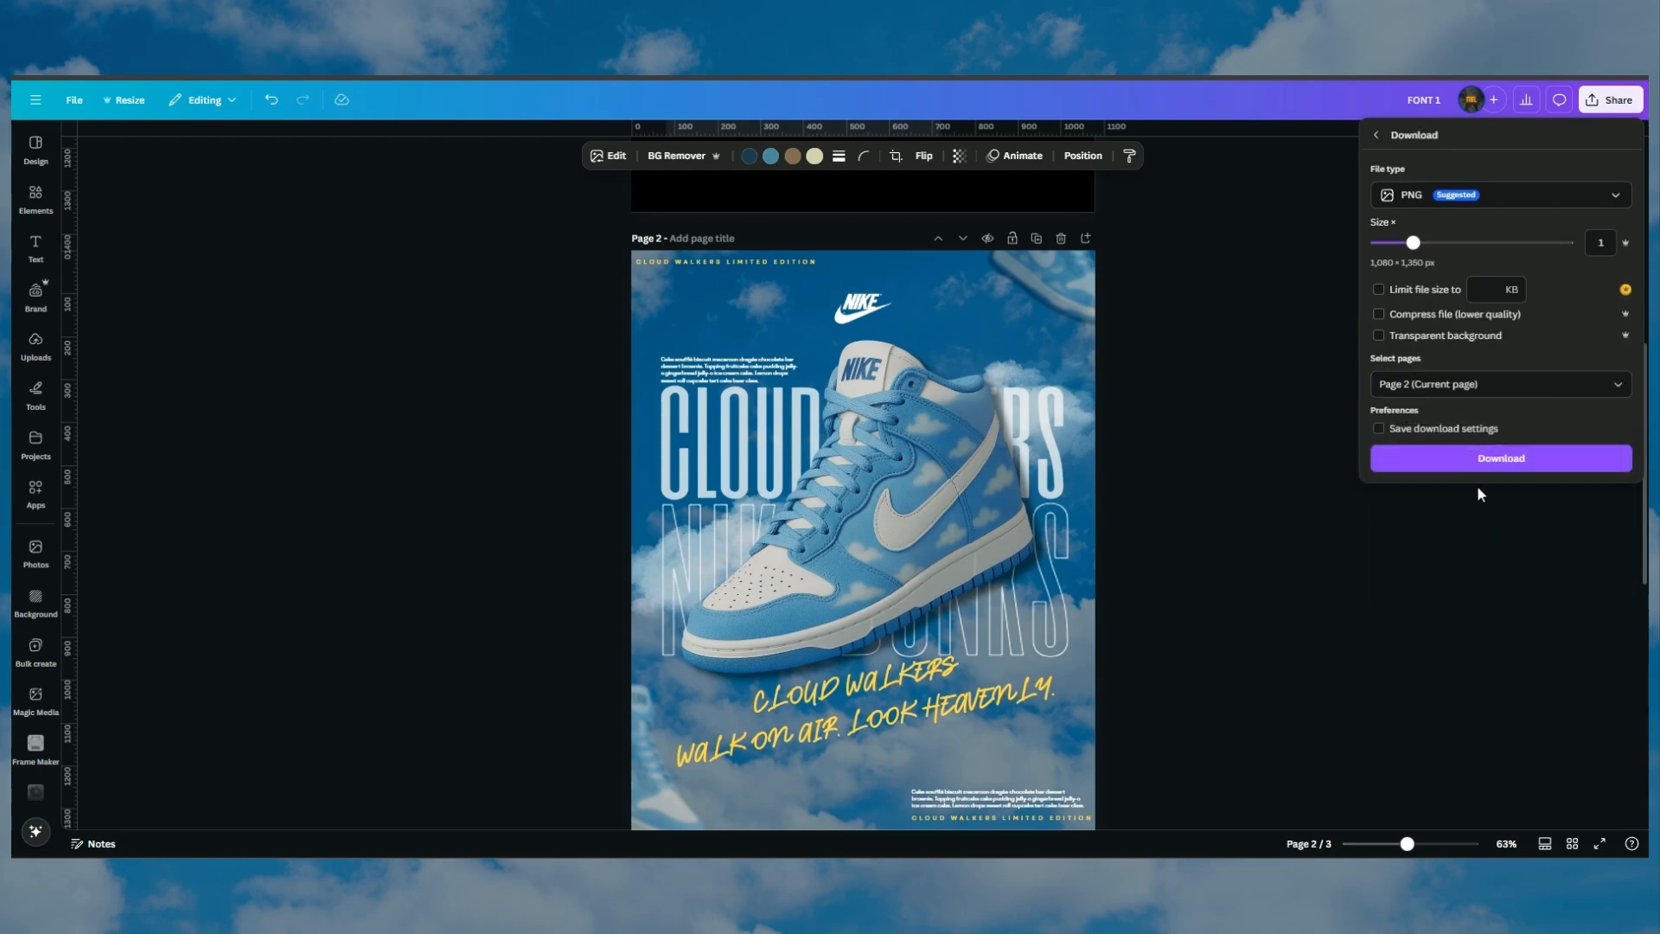
click(1499, 458)
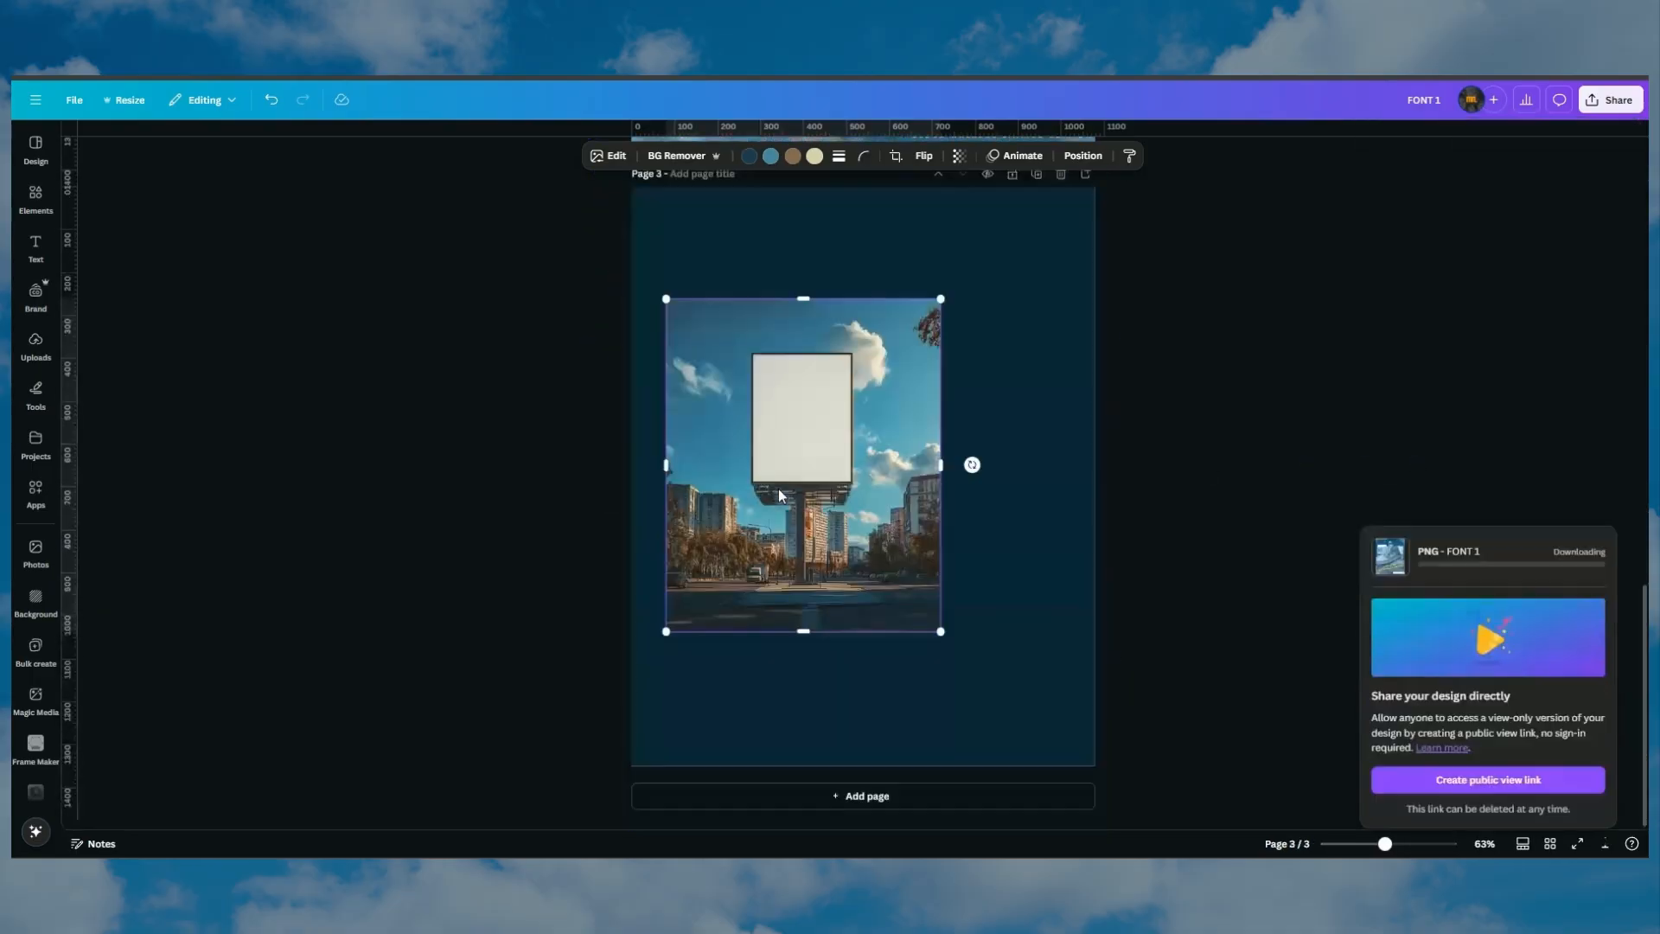
Align the billboard image with page 3's upper-left corner and enlarge it to about 1,115 × 1,350 px to cover the page
drag(803, 472, 768, 360)
drag(914, 520, 1045, 820)
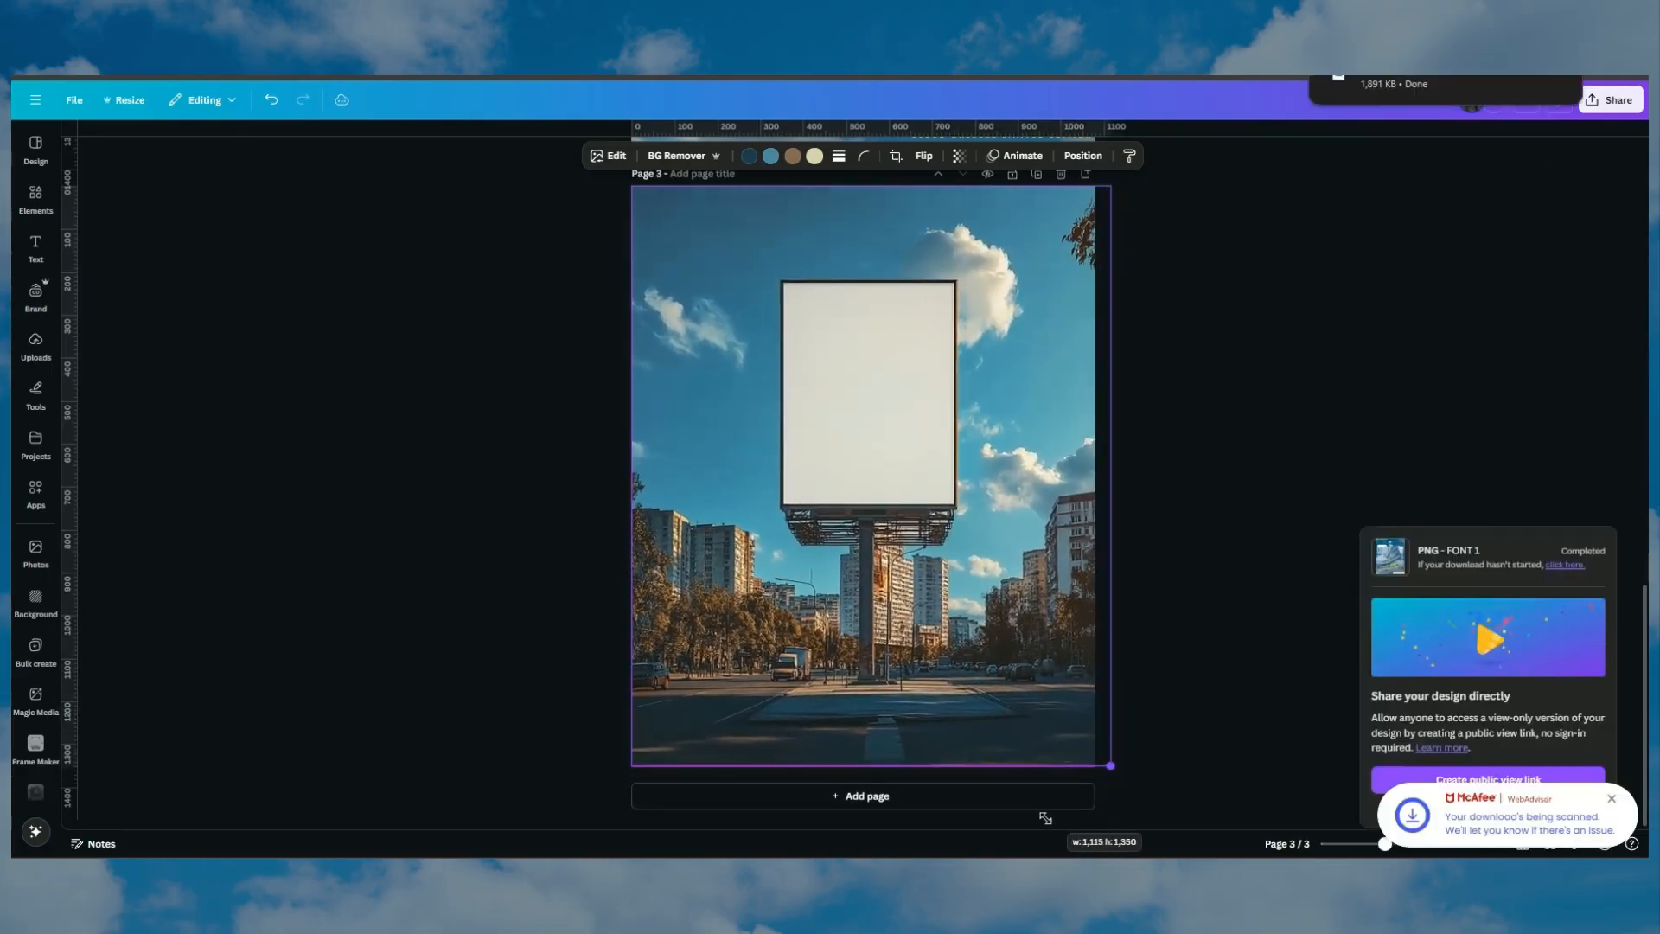
drag(1019, 697, 1024, 701)
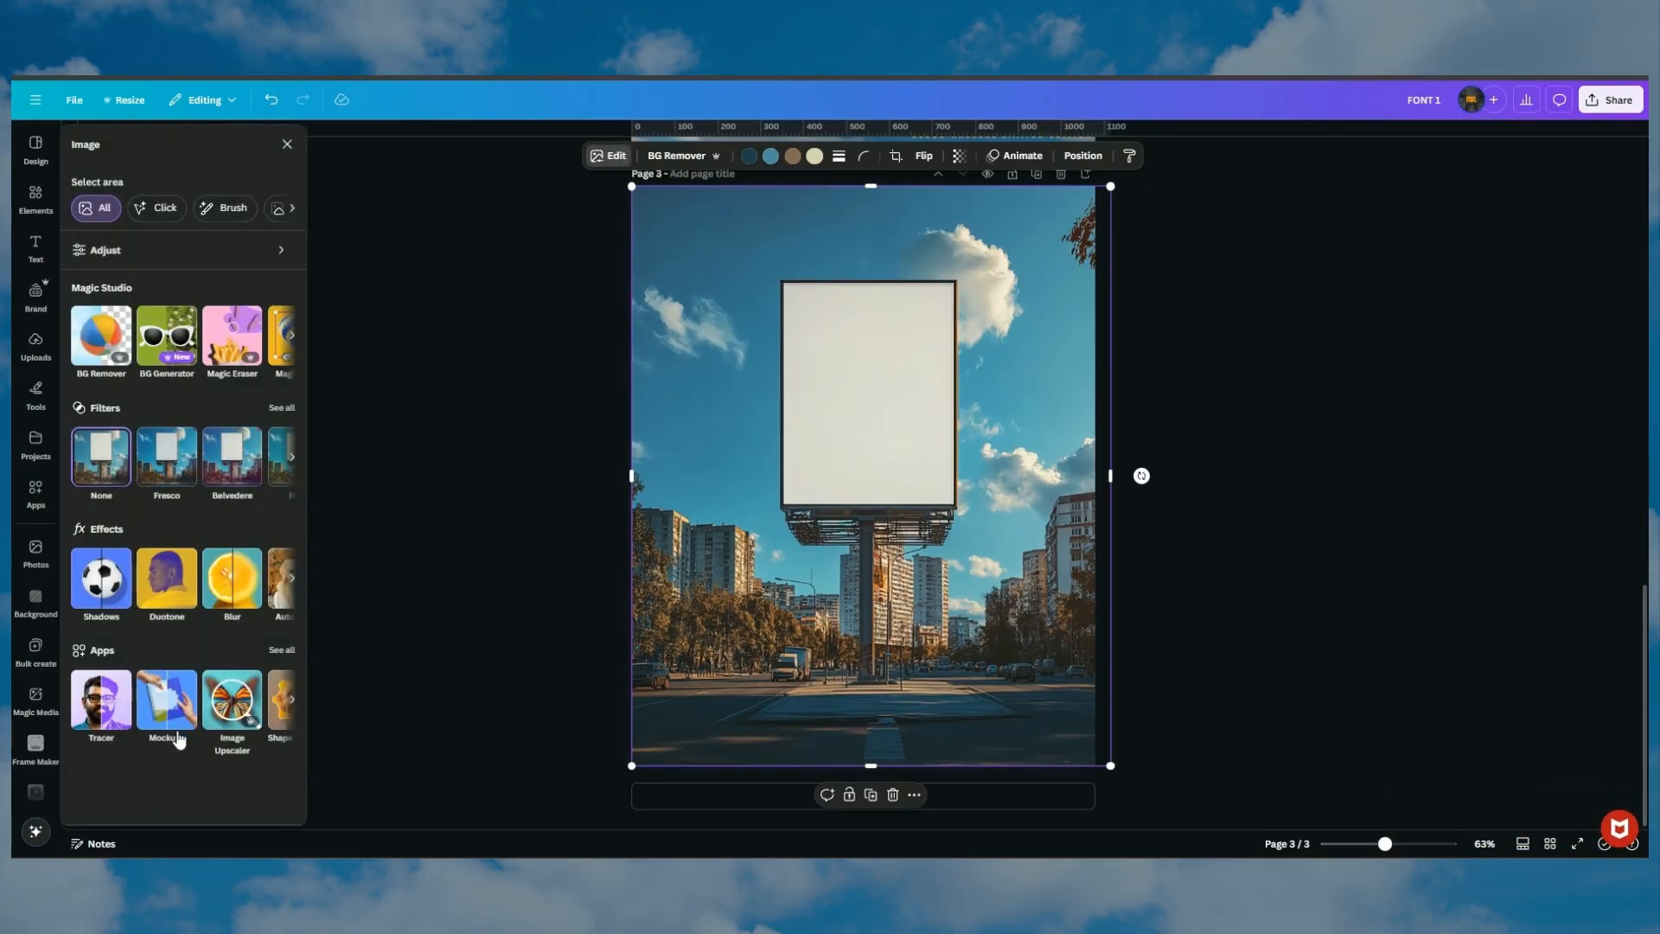
Generate a custom mockup template from the billboard image with Mockups and confirm the first result
click(175, 716)
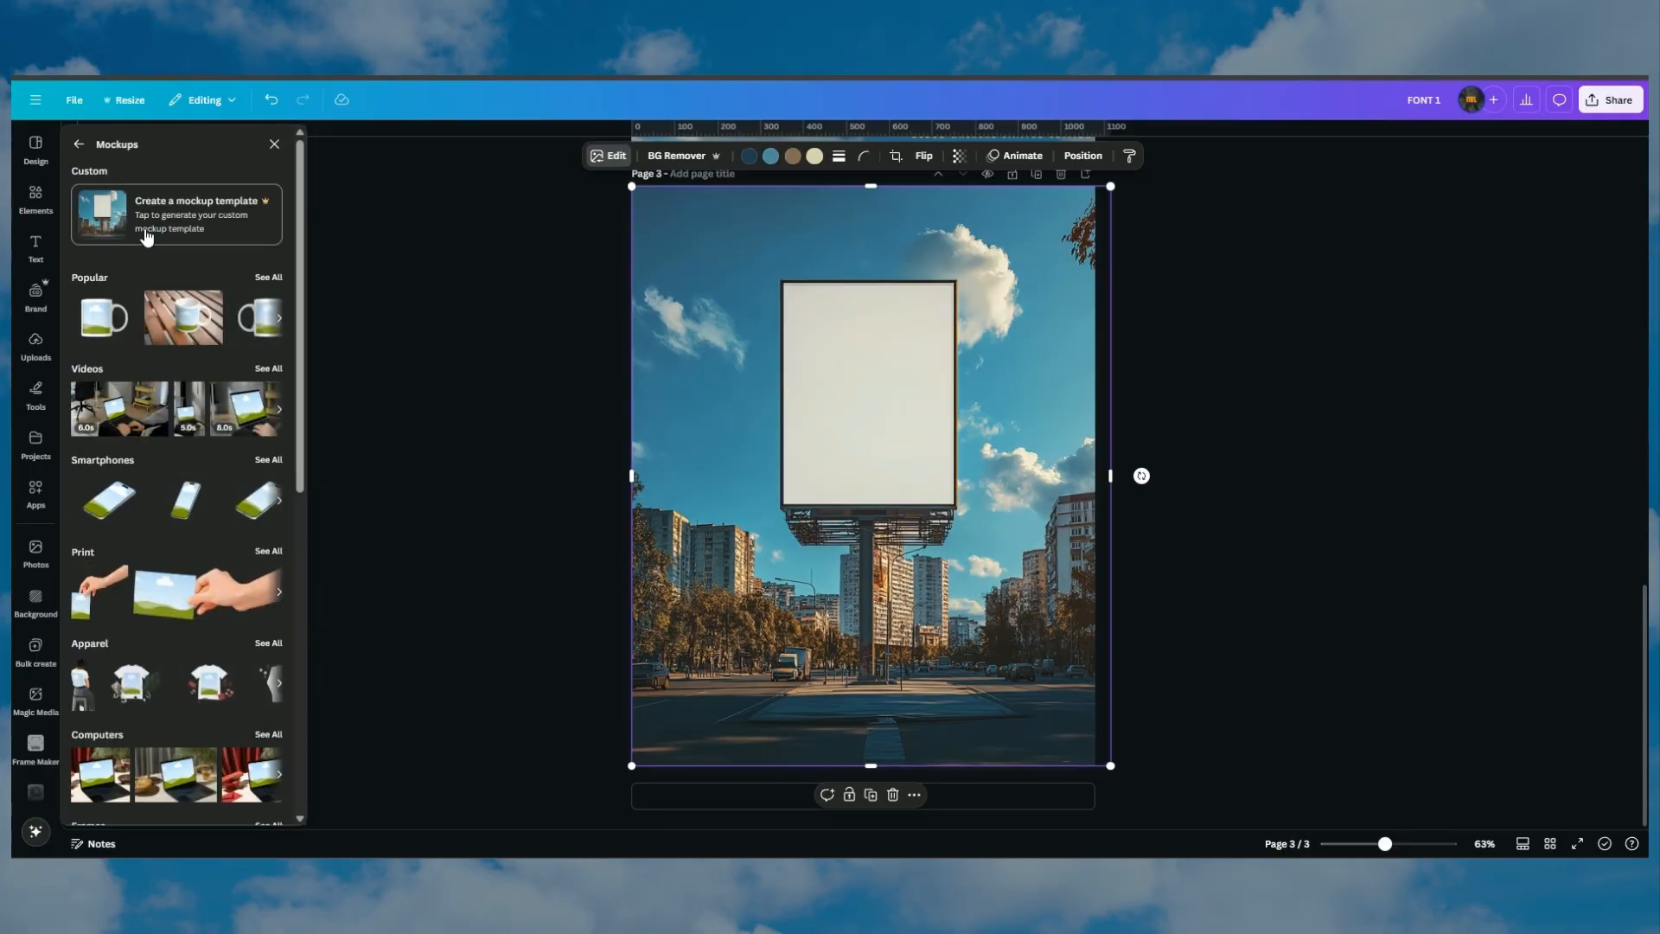
click(169, 223)
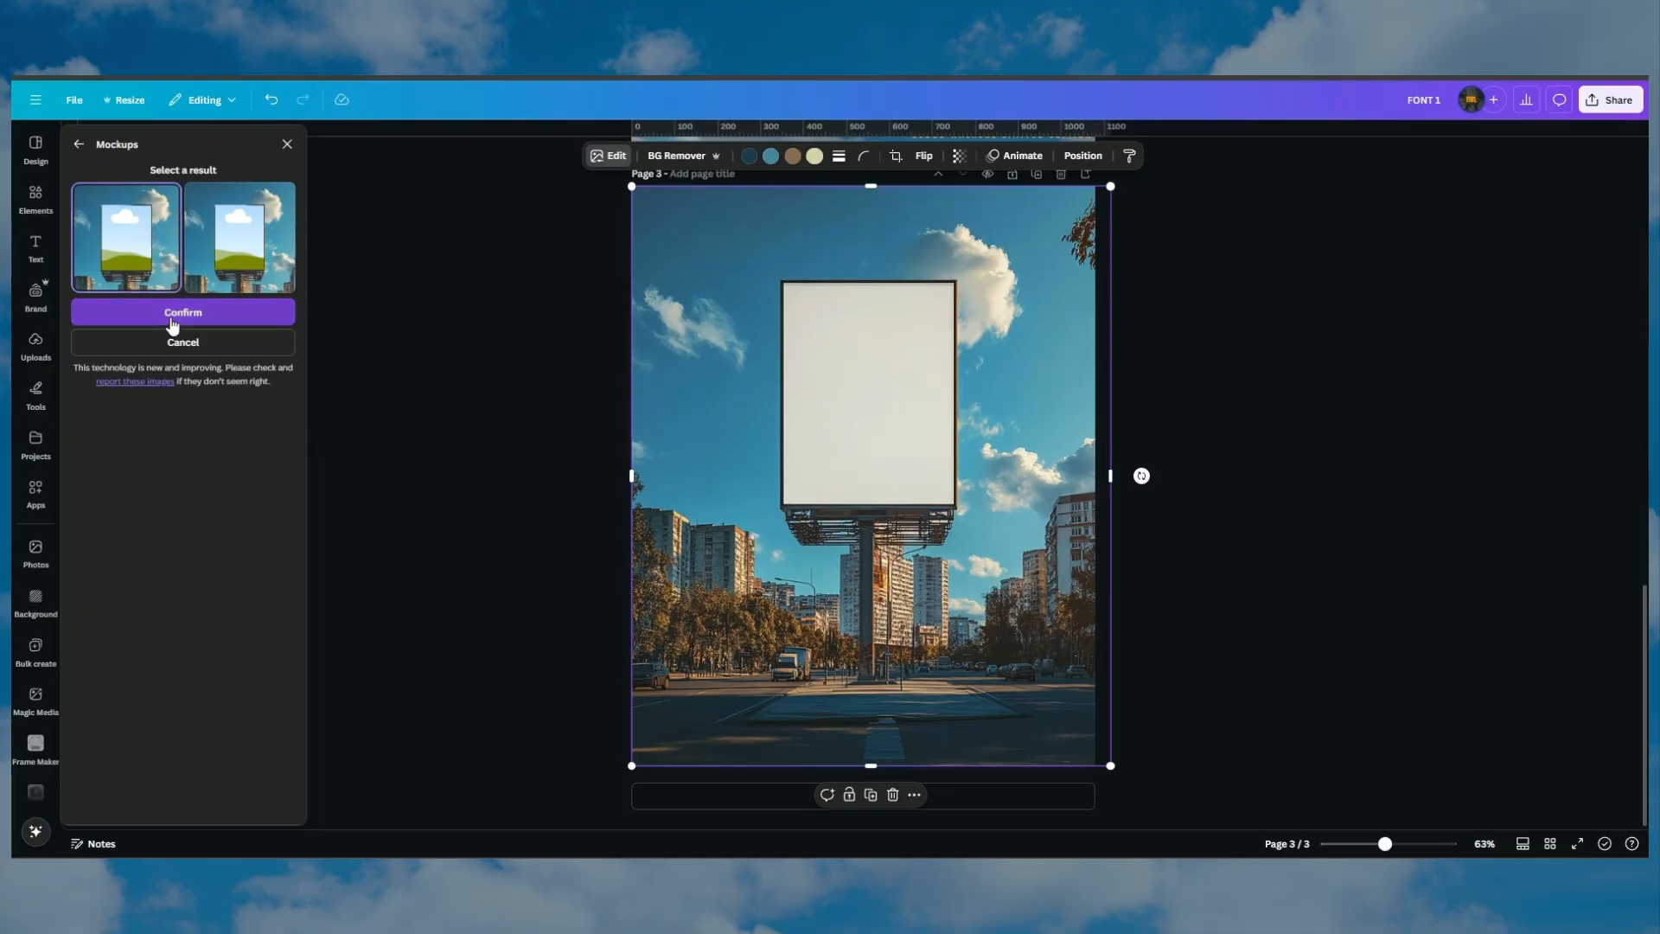
click(172, 320)
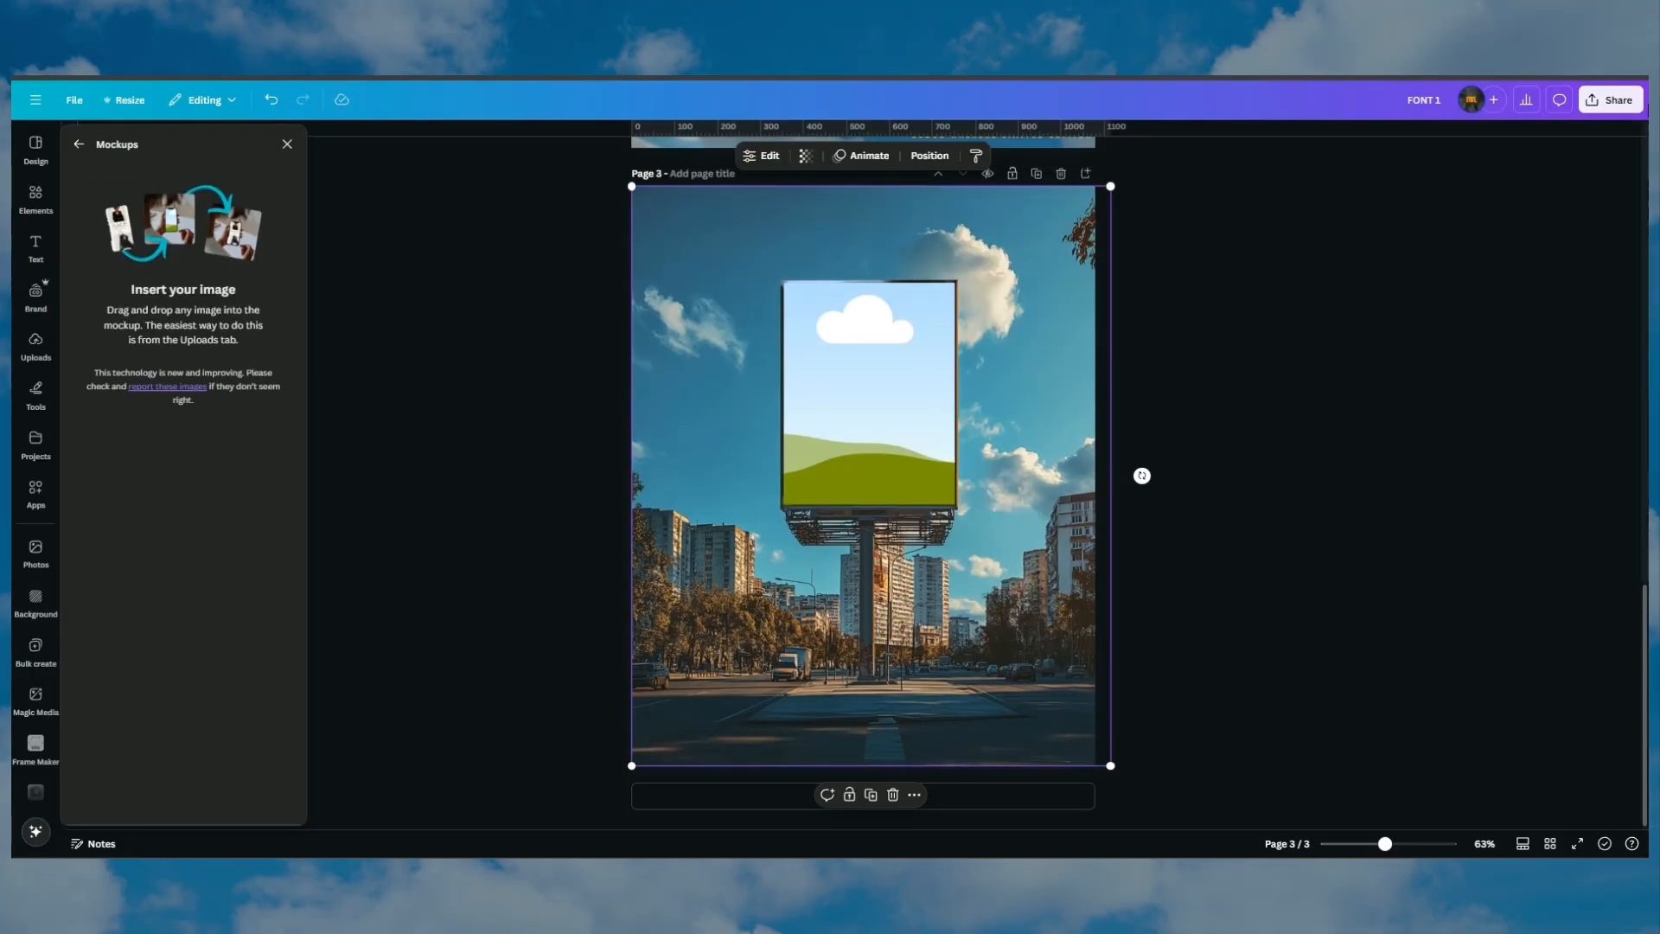
Bring the downloaded FONT 1.png poster onto page 3 and place it into the billboard mockup's image area
click(1568, 43)
drag(1391, 117, 971, 370)
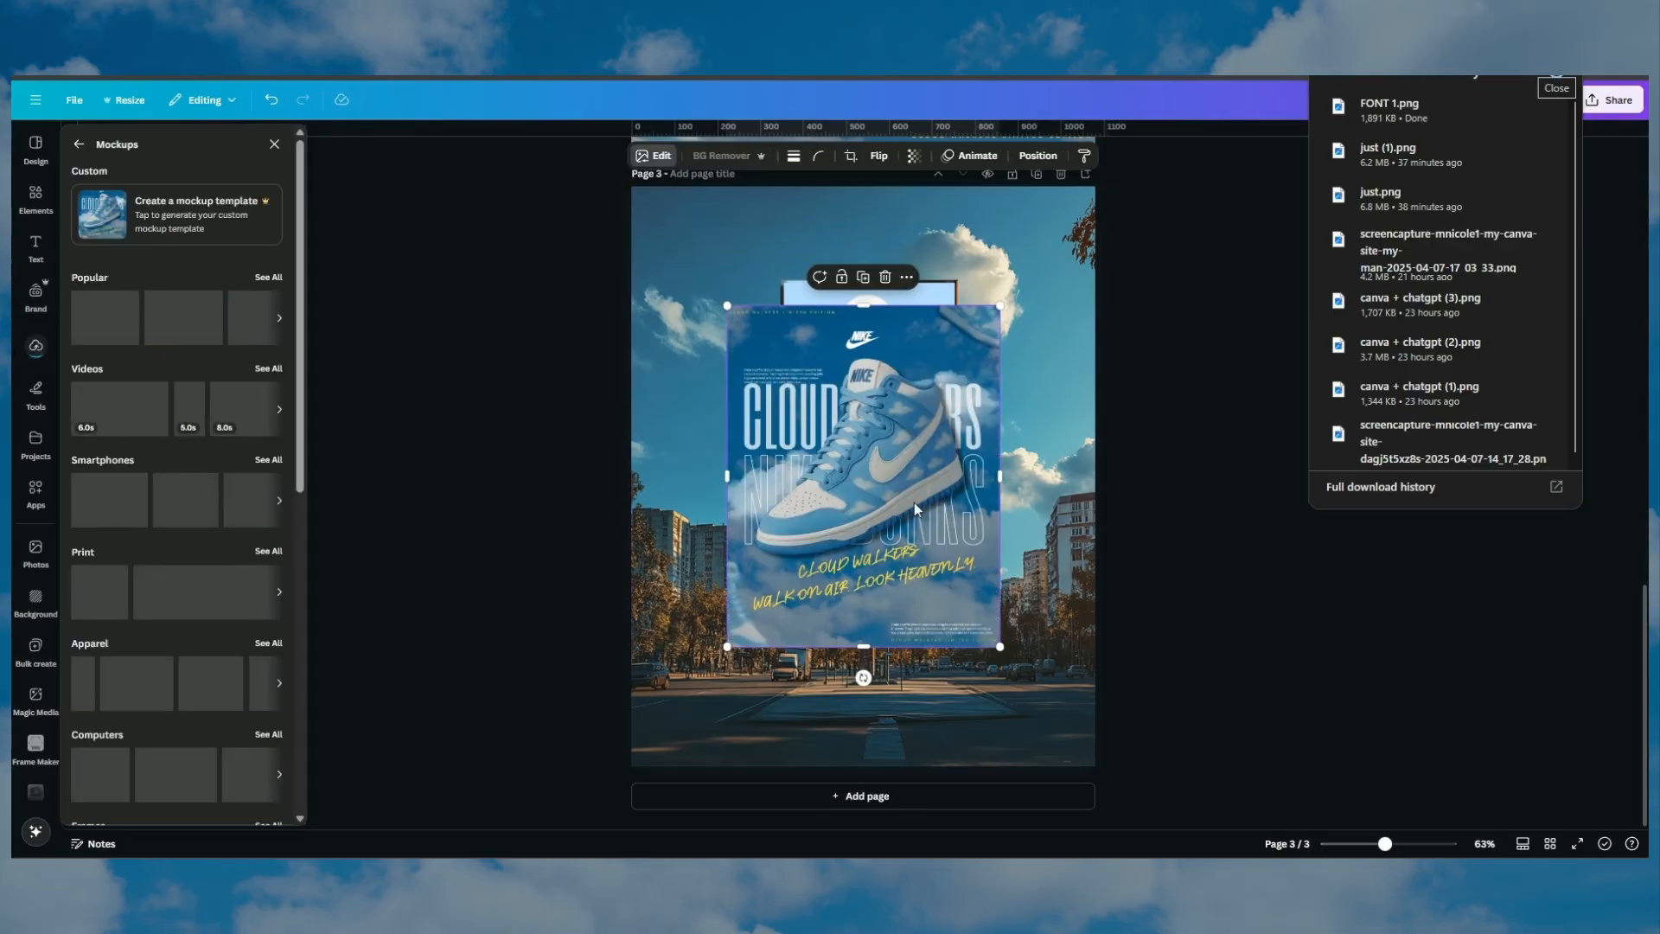
drag(913, 504, 895, 427)
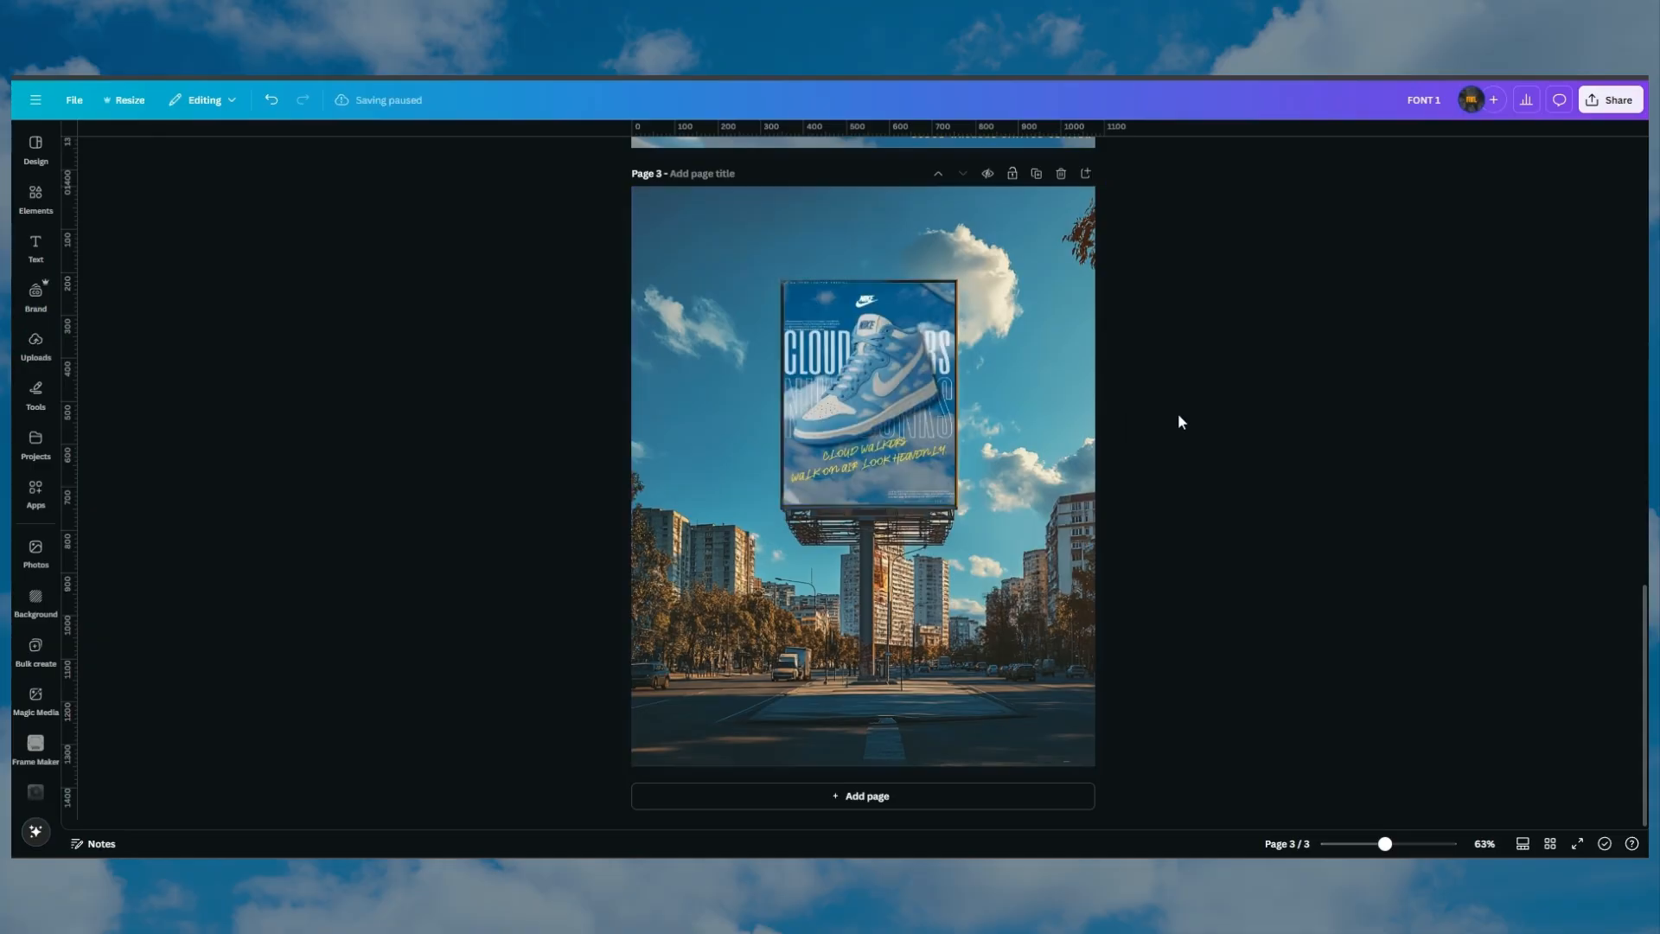
Set the poster to Fit within the billboard mockup and apply the changes
click(888, 388)
click(761, 155)
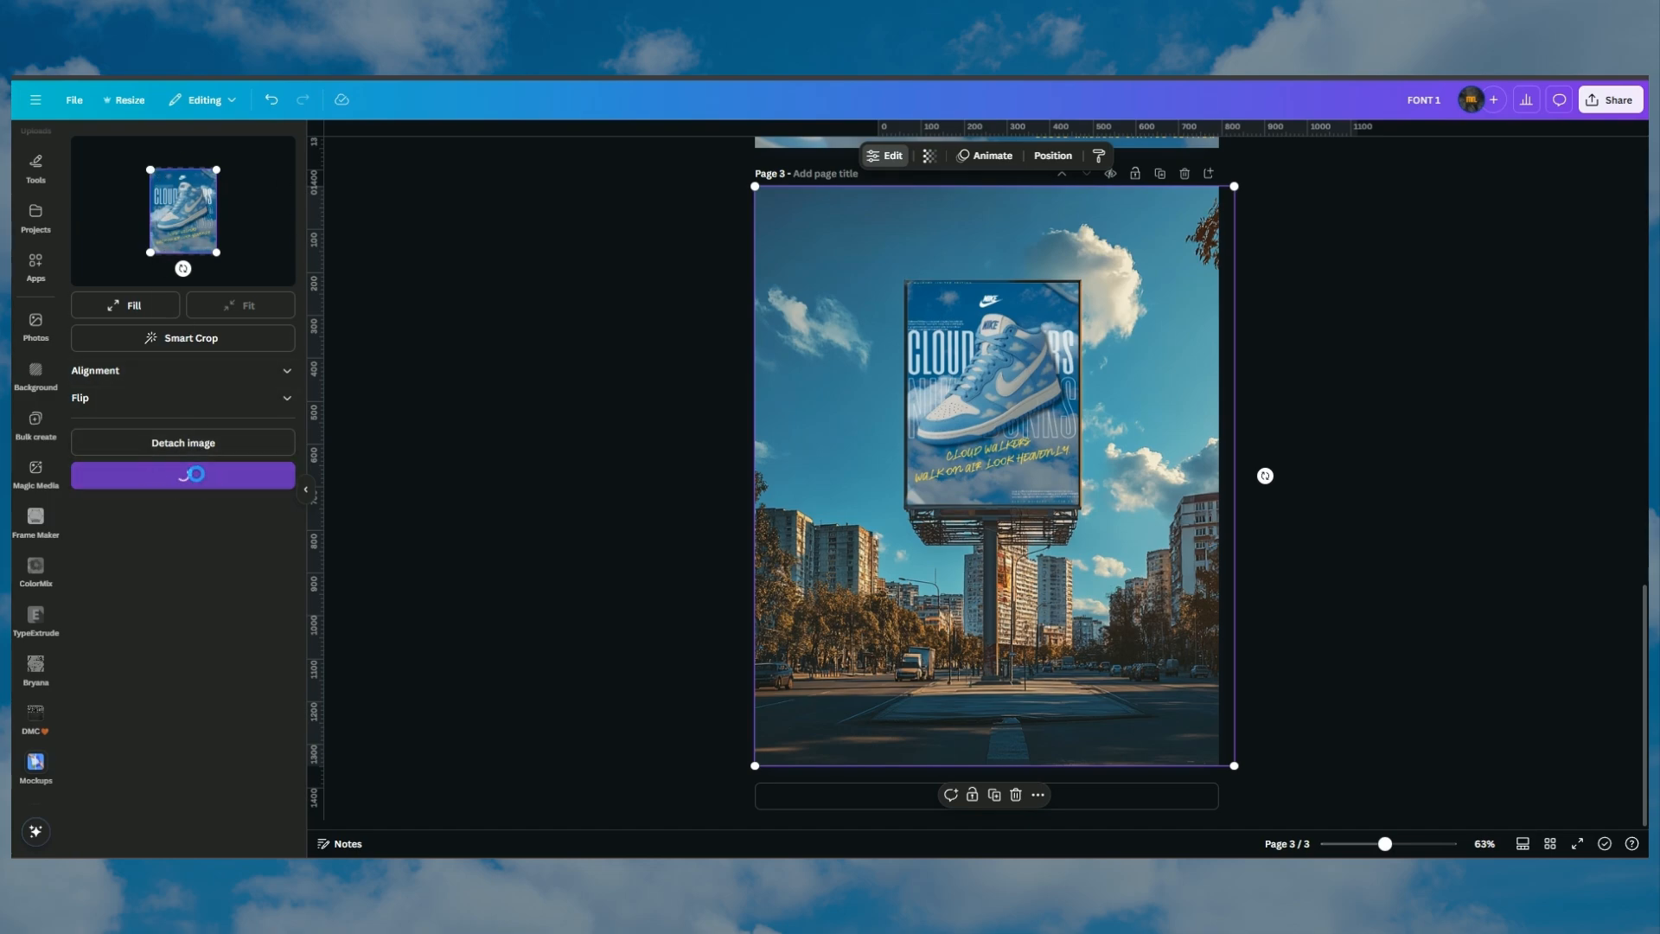
click(197, 475)
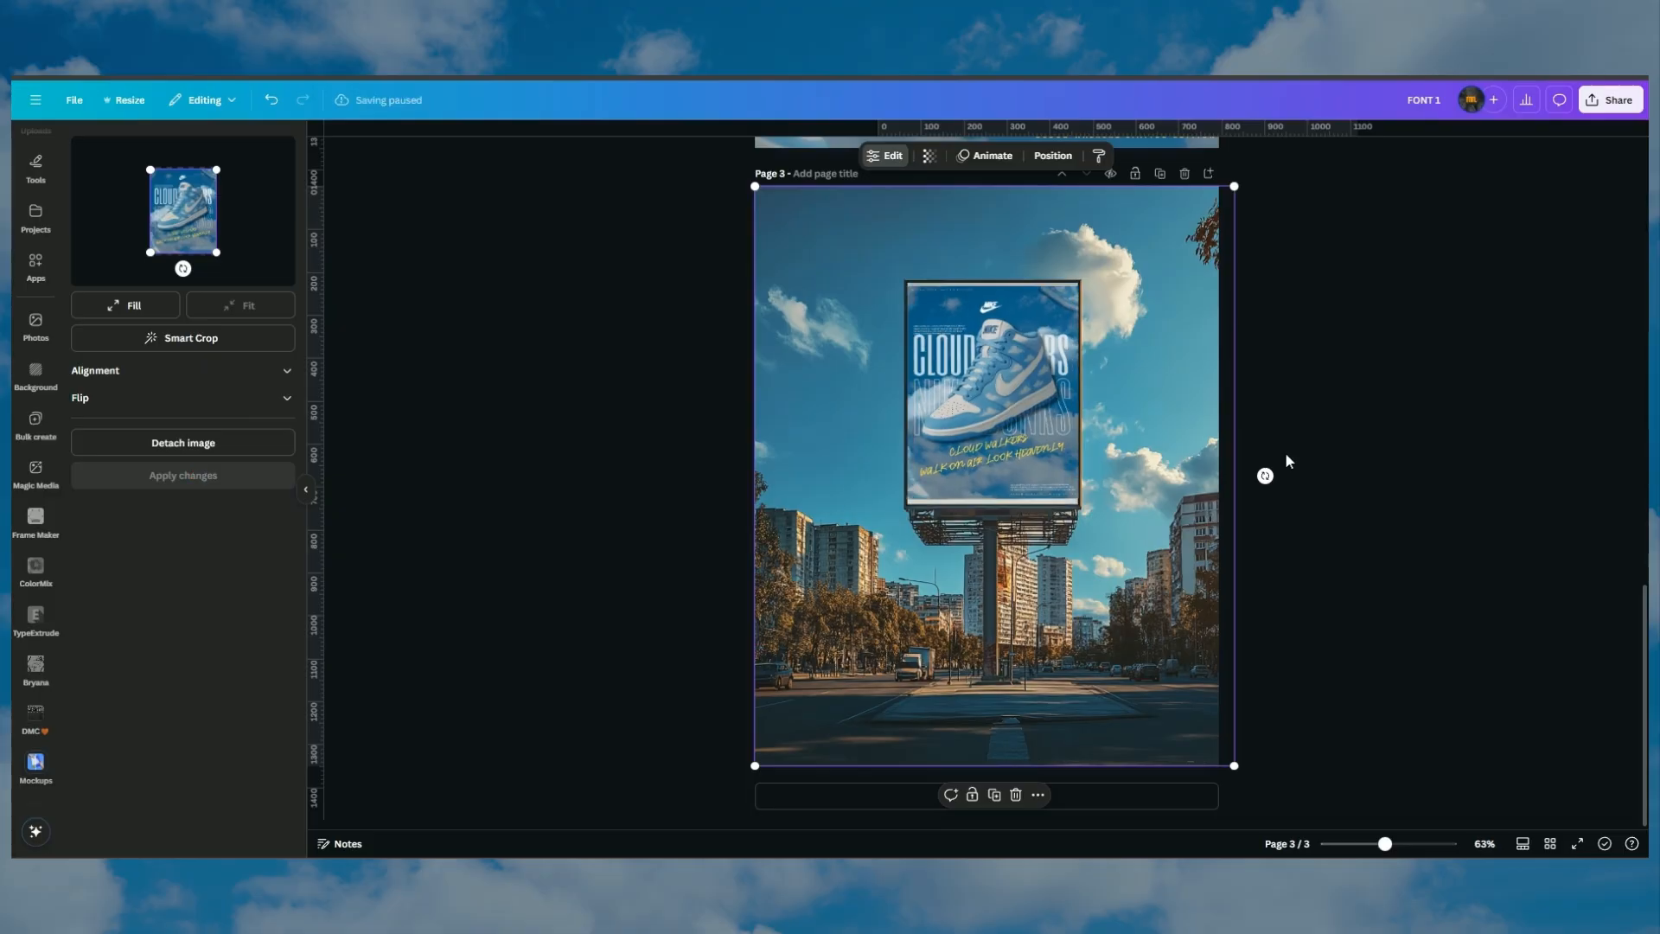
click(1362, 377)
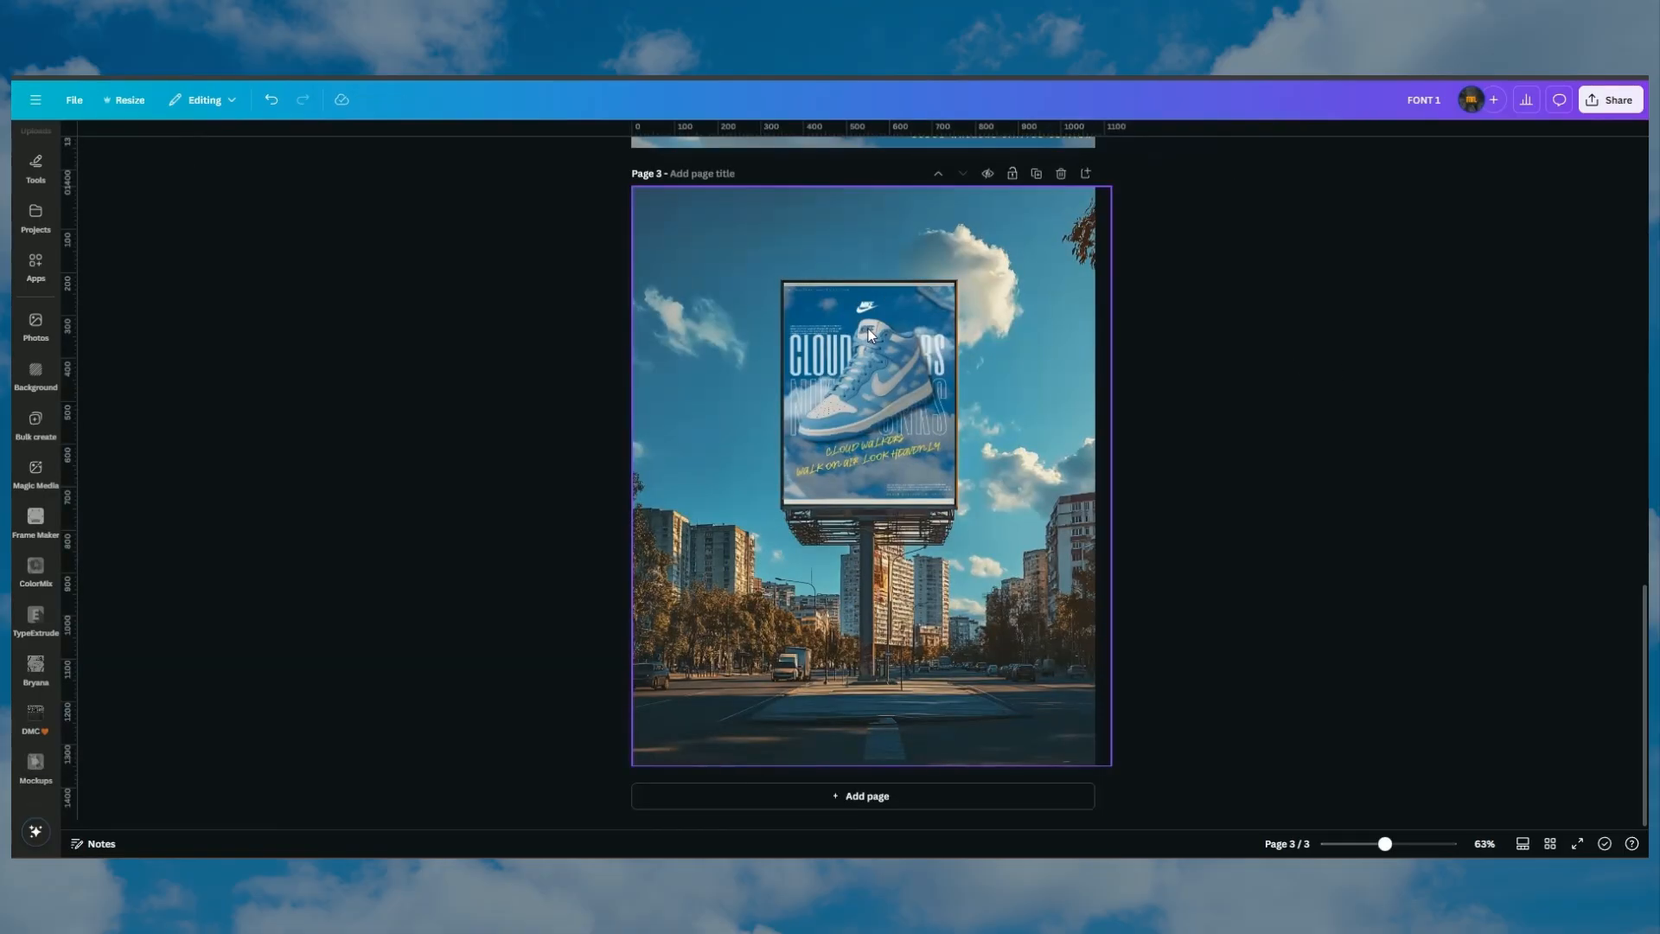
scroll(868, 335, up, 5)
scroll(866, 332, up, 2)
scroll(866, 332, down, 7)
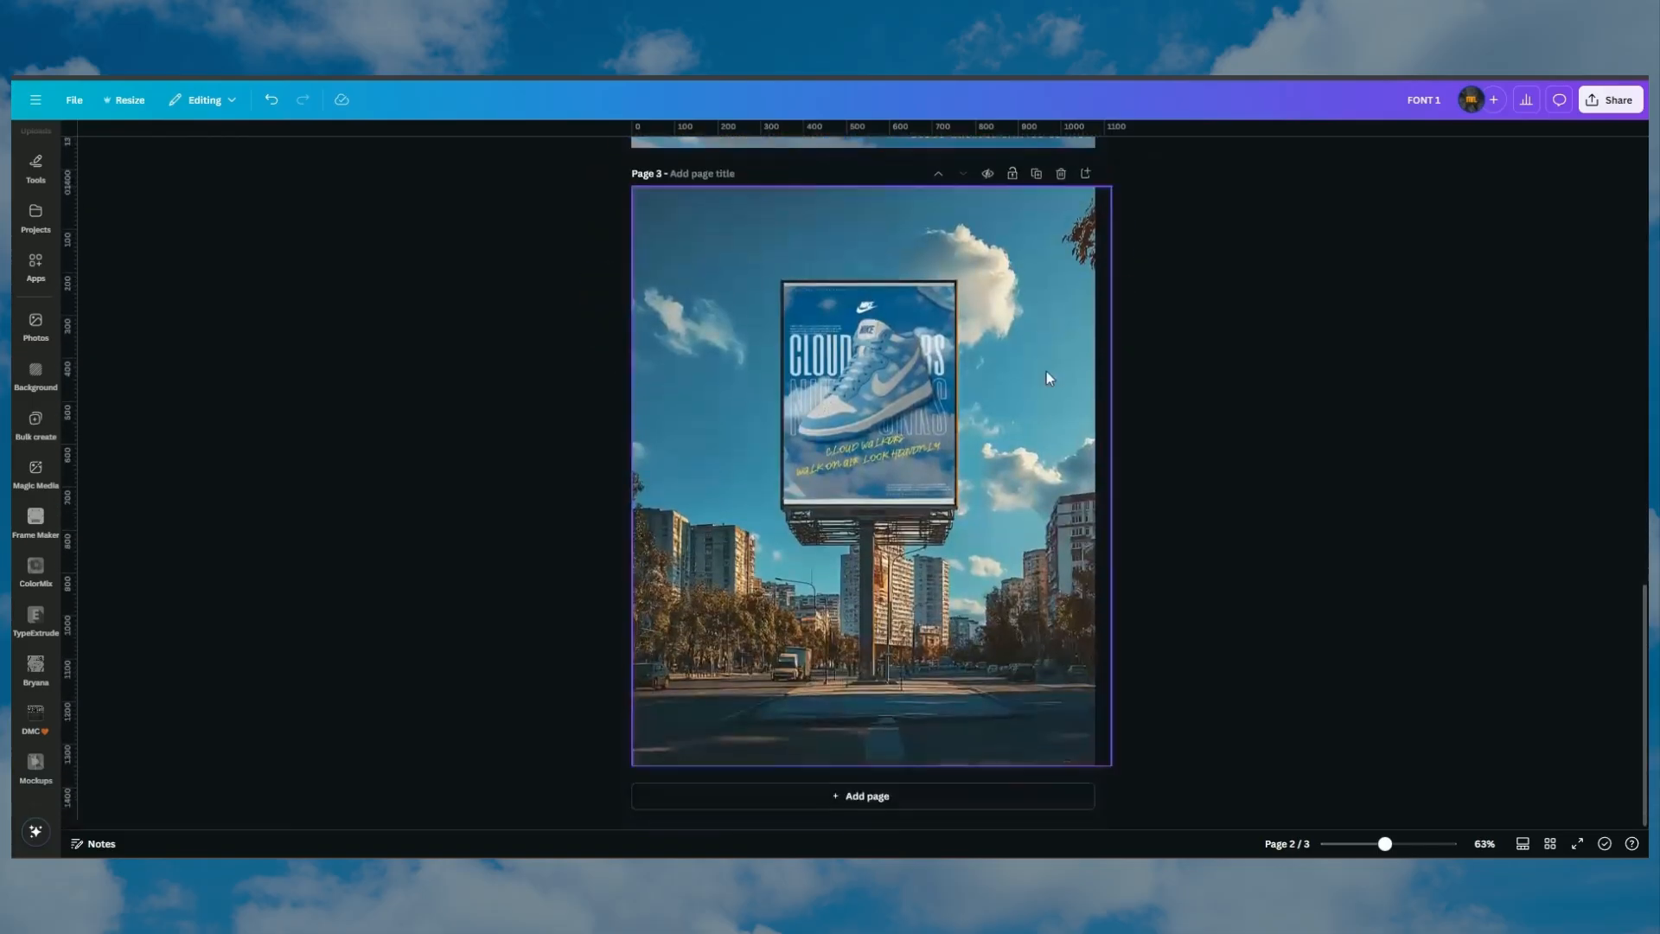